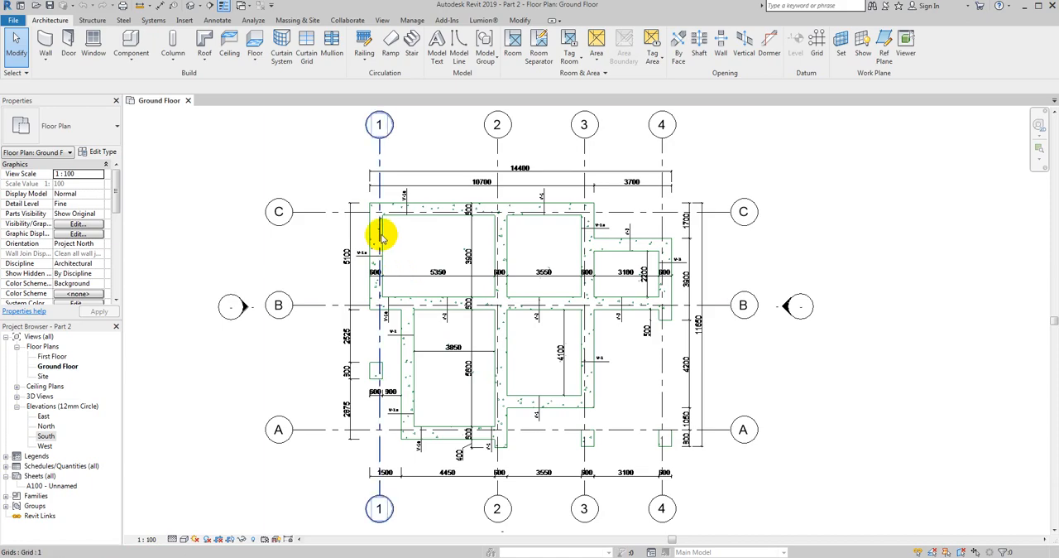
- Examine the imported foundation plan, its grids and wall dimensions in the Ground Floor view
{"action": "middle_click_drag", "start_coordinate": [404, 242], "coordinate": [398, 263]}
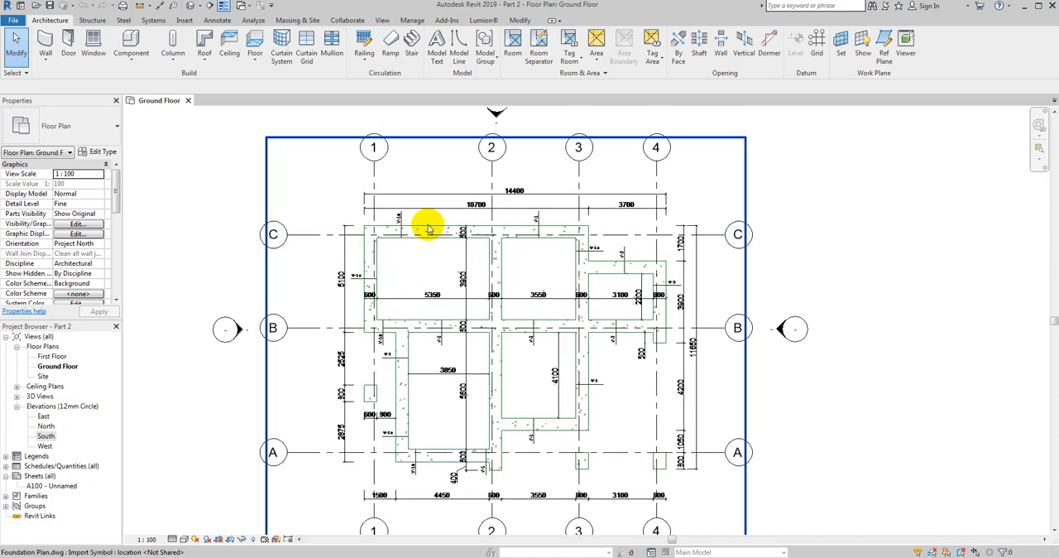
{"action": "scroll", "coordinate": [430, 255], "scroll_direction": "down", "scroll_amount": 1}
{"action": "scroll", "coordinate": [429, 260], "scroll_direction": "down", "scroll_amount": 1}
{"action": "middle_click_drag", "start_coordinate": [424, 264], "coordinate": [409, 252]}
{"action": "scroll", "coordinate": [403, 247], "scroll_direction": "up", "scroll_amount": 2}
{"action": "scroll", "coordinate": [397, 239], "scroll_direction": "up", "scroll_amount": 2}
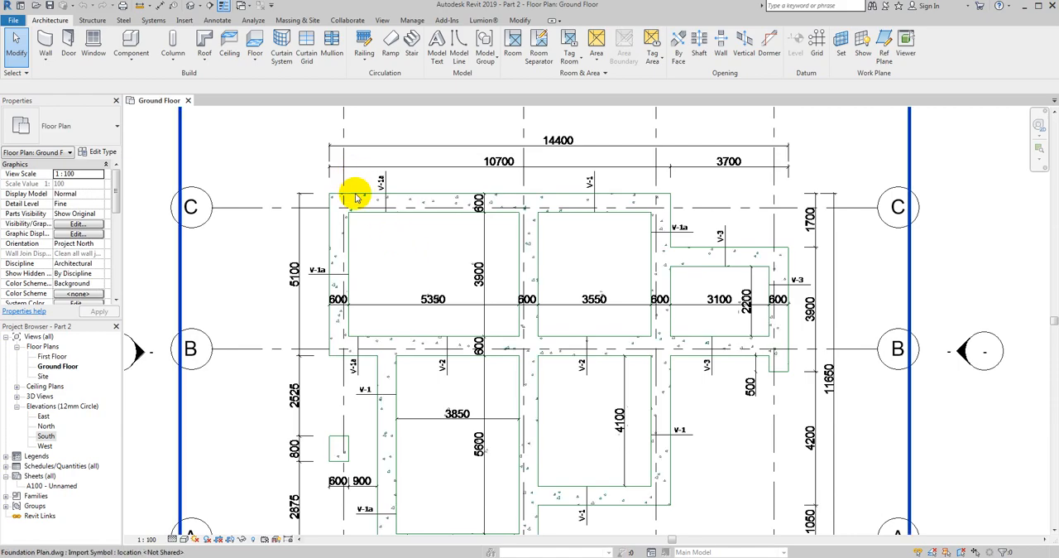
{"action": "scroll", "coordinate": [356, 197], "scroll_direction": "down", "scroll_amount": 1}
{"action": "middle_click_drag", "start_coordinate": [366, 224], "coordinate": [406, 243]}
{"action": "scroll", "coordinate": [400, 236], "scroll_direction": "down", "scroll_amount": 1}
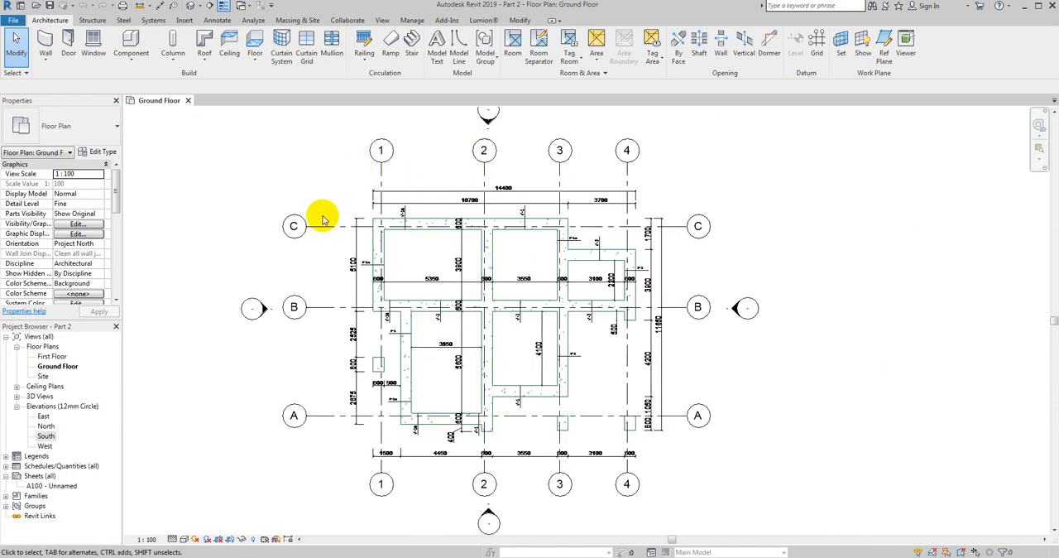
- Open the South elevation to review the Ground Floor and First Floor levels, and close it again
{"action": "double_click", "coordinate": [45, 435]}
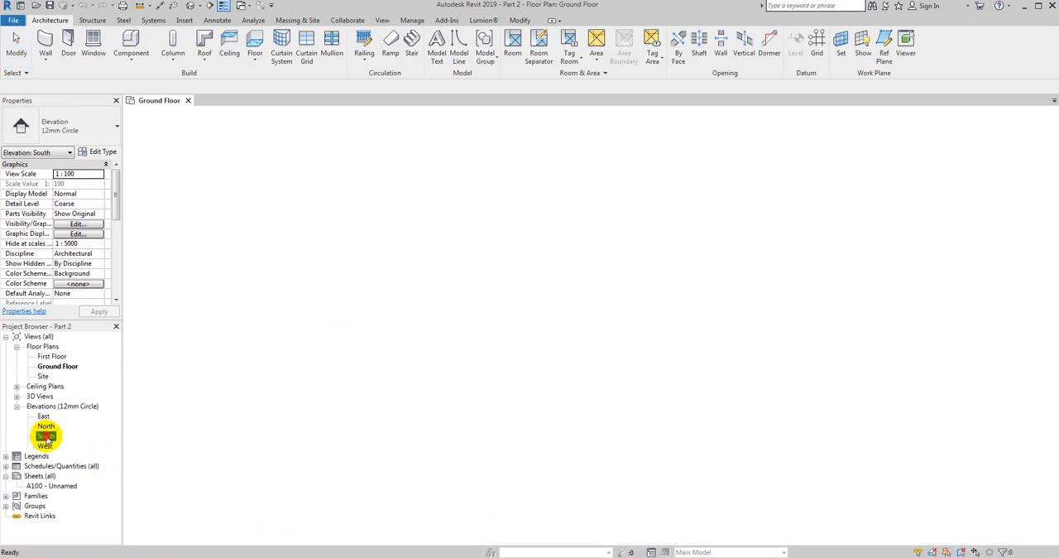
{"action": "scroll", "coordinate": [496, 328], "scroll_direction": "down", "scroll_amount": 1}
{"action": "middle_click_drag", "start_coordinate": [471, 424], "coordinate": [454, 371]}
{"action": "scroll", "coordinate": [401, 413], "scroll_direction": "up", "scroll_amount": 2}
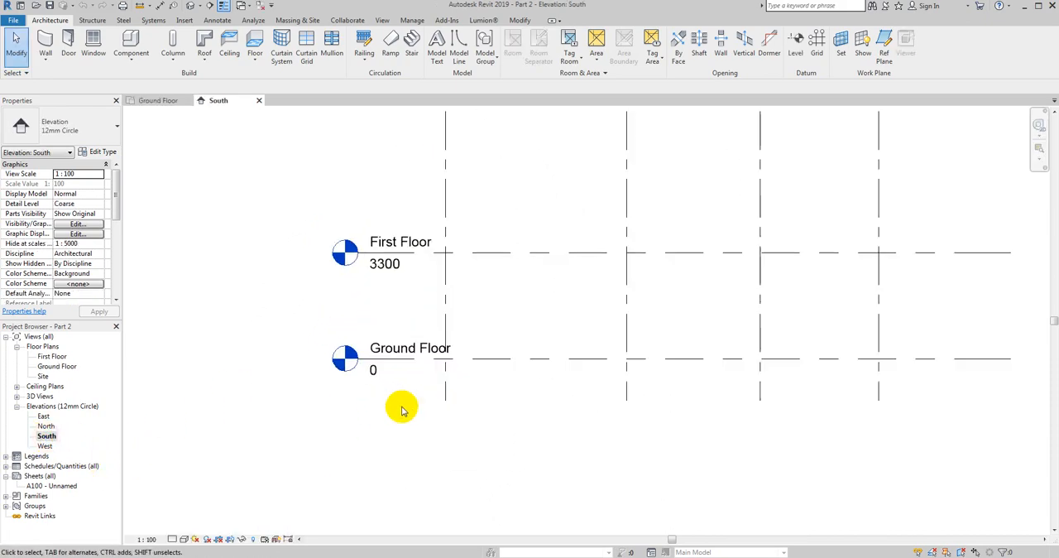
{"action": "scroll", "coordinate": [393, 350], "scroll_direction": "up", "scroll_amount": 1}
{"action": "middle_click_drag", "start_coordinate": [403, 347], "coordinate": [343, 416]}
{"action": "scroll", "coordinate": [343, 416], "scroll_direction": "down", "scroll_amount": 1}
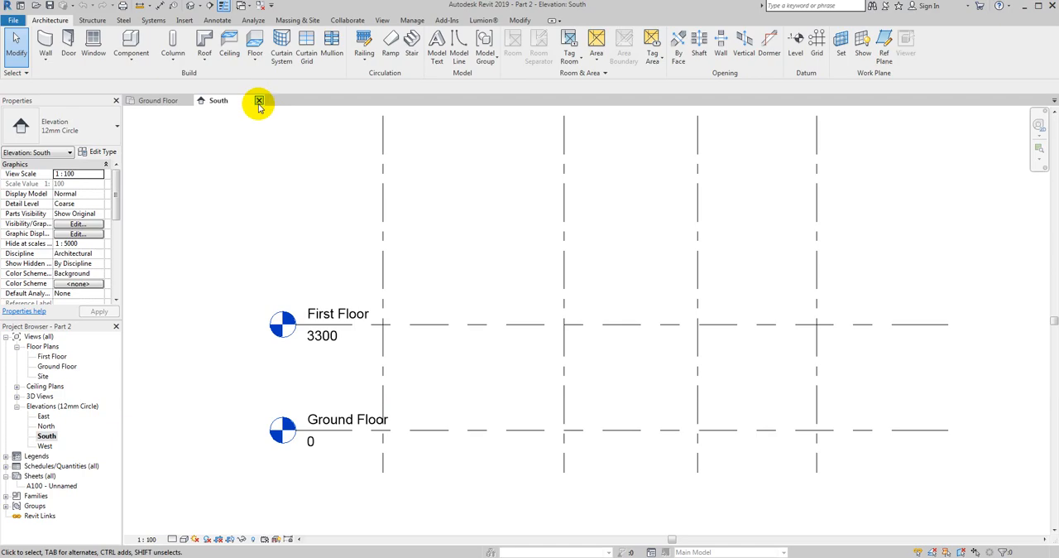
{"action": "left_click", "coordinate": [258, 101]}
{"action": "scroll", "coordinate": [449, 289], "scroll_direction": "up", "scroll_amount": 3}
{"action": "scroll", "coordinate": [424, 253], "scroll_direction": "down", "scroll_amount": 2}
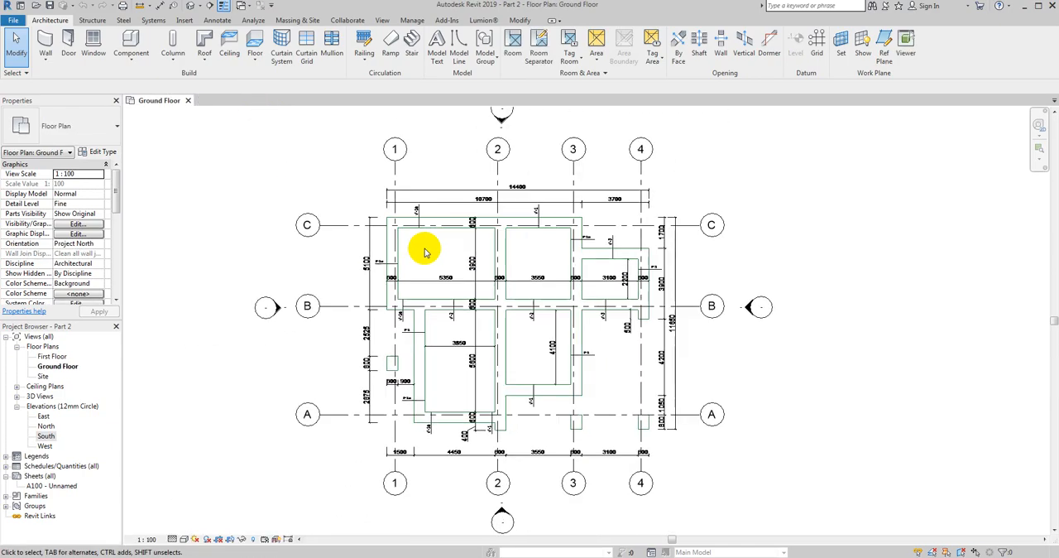
{"action": "scroll", "coordinate": [425, 252], "scroll_direction": "up", "scroll_amount": 2}
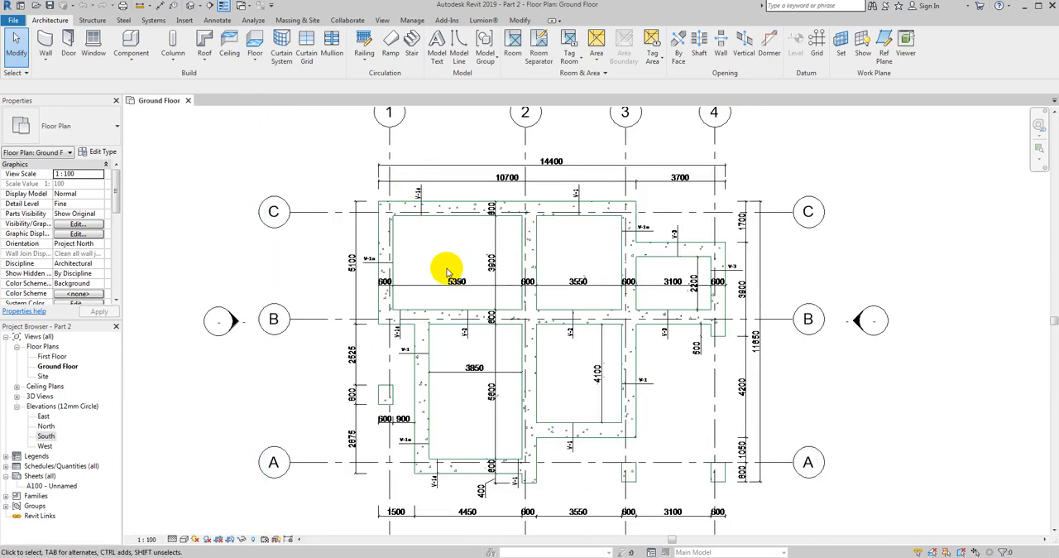
{"action": "middle_click_drag", "start_coordinate": [447, 271], "coordinate": [378, 229]}
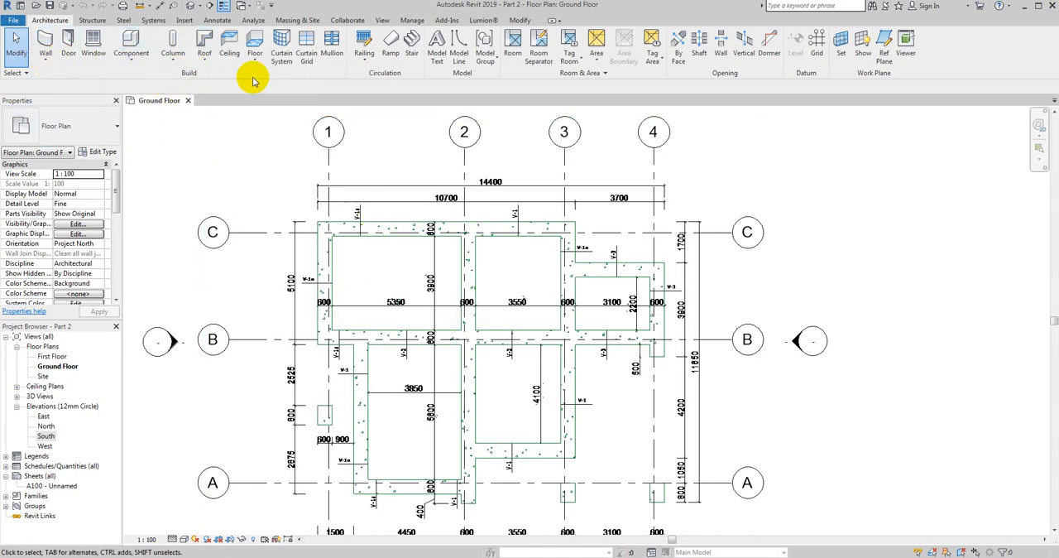
{"action": "left_click", "coordinate": [83, 20]}
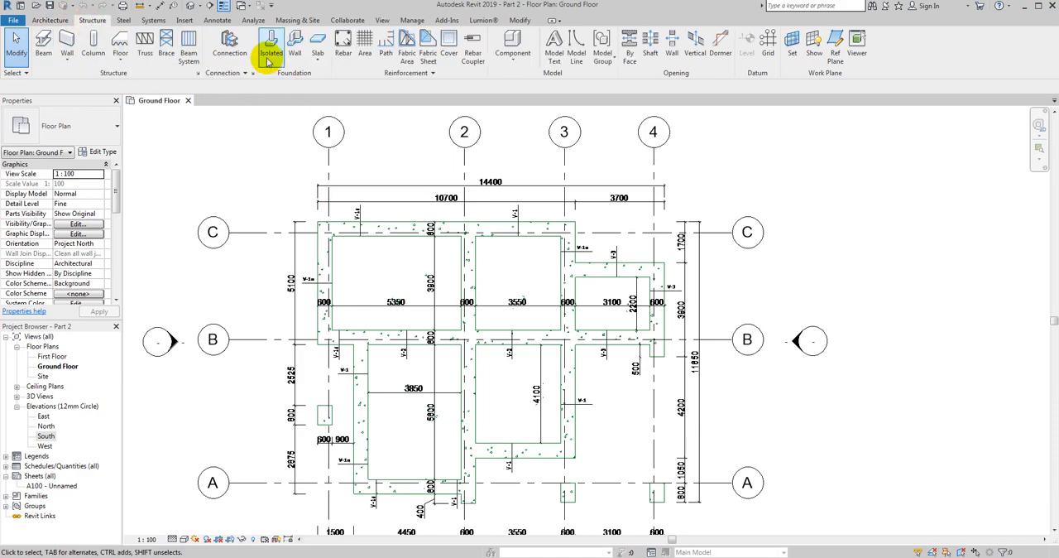
{"action": "left_click", "coordinate": [318, 59]}
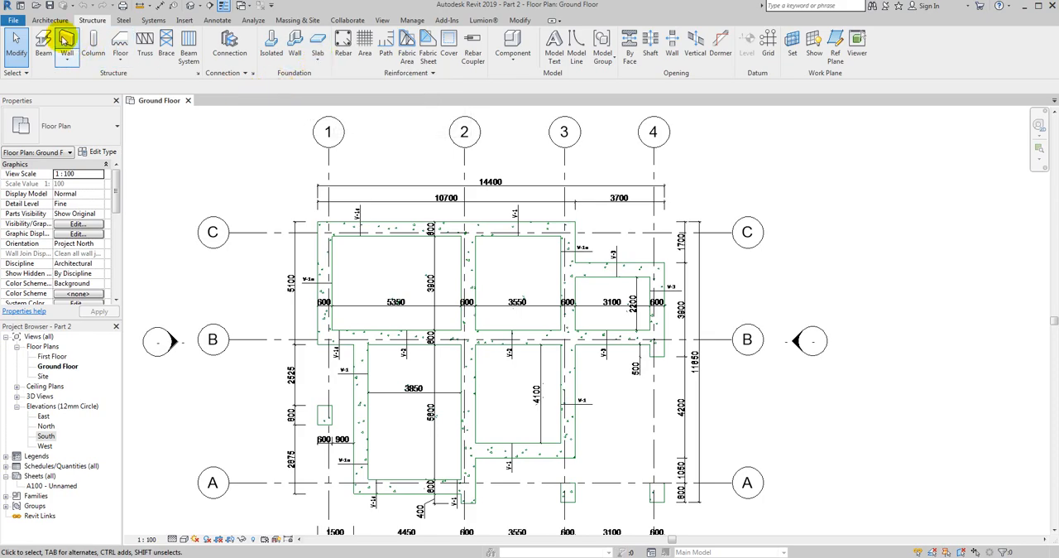
{"action": "left_click", "coordinate": [49, 21]}
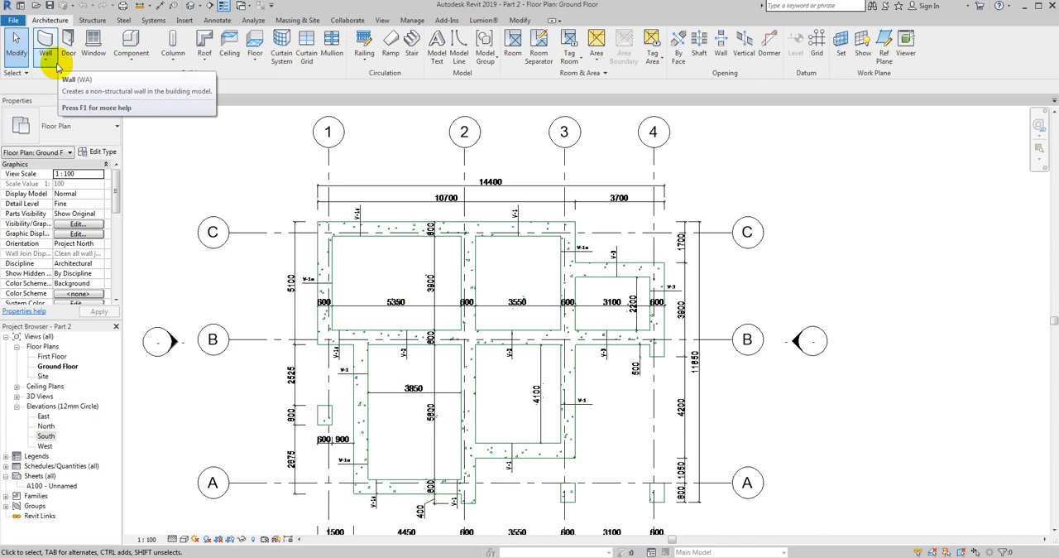
{"action": "left_click", "coordinate": [131, 63]}
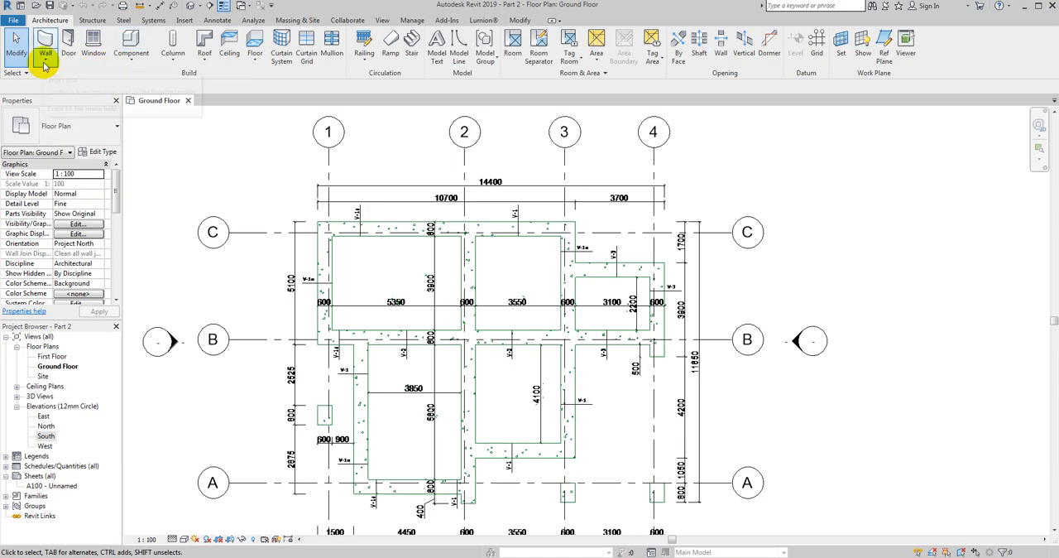
{"action": "scroll", "coordinate": [307, 185], "scroll_direction": "down", "scroll_amount": 2}
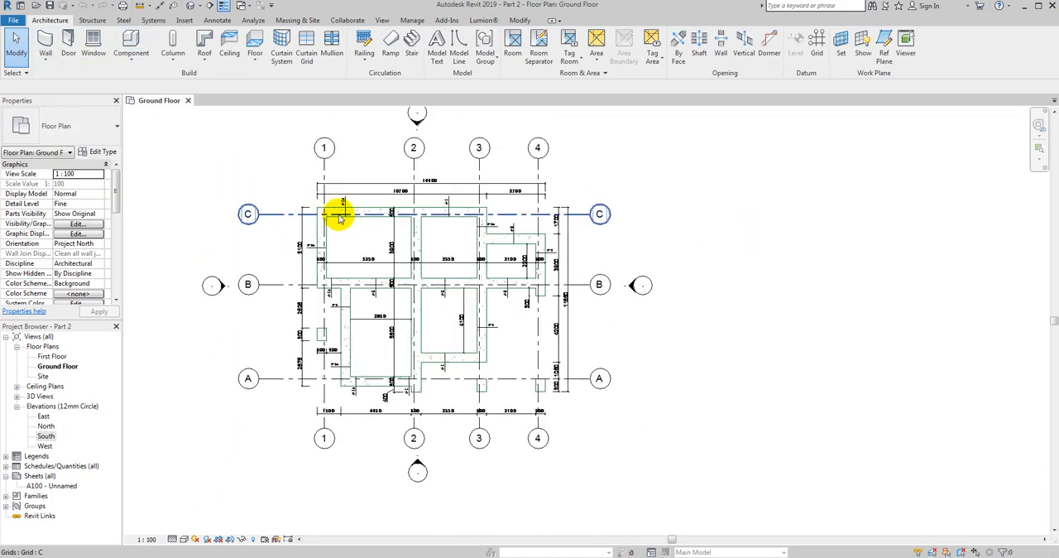
{"action": "scroll", "coordinate": [336, 207], "scroll_direction": "up", "scroll_amount": 2}
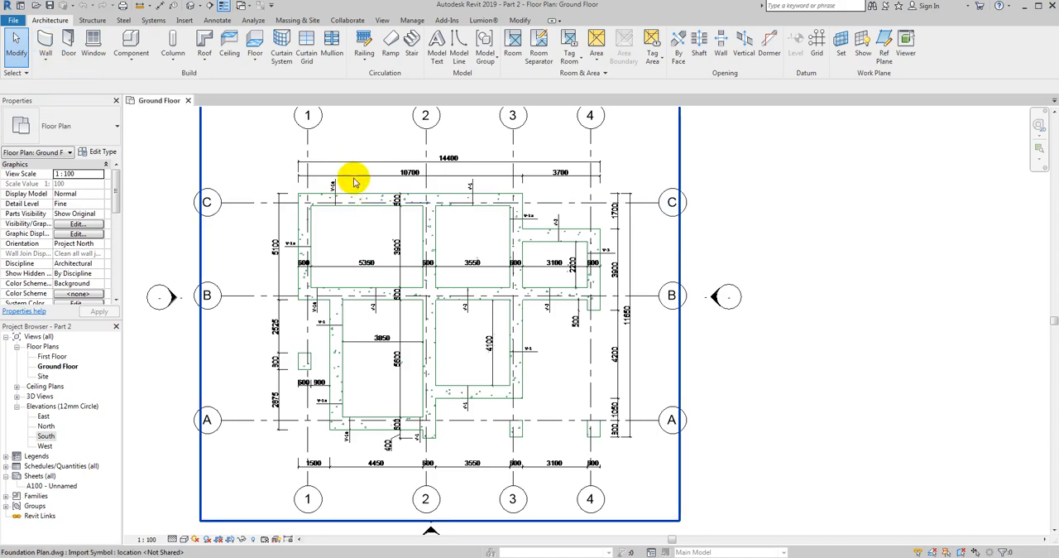
{"action": "middle_click_drag", "start_coordinate": [354, 179], "coordinate": [355, 191]}
{"action": "scroll", "coordinate": [355, 192], "scroll_direction": "down", "scroll_amount": 2}
{"action": "middle_click_drag", "start_coordinate": [617, 351], "coordinate": [689, 369]}
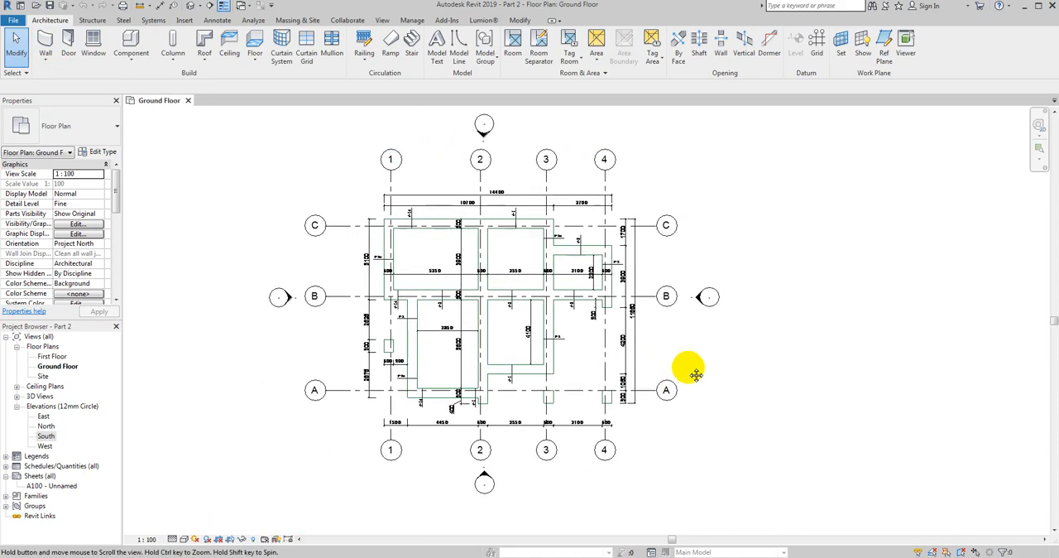
{"action": "scroll", "coordinate": [497, 229], "scroll_direction": "up", "scroll_amount": 2}
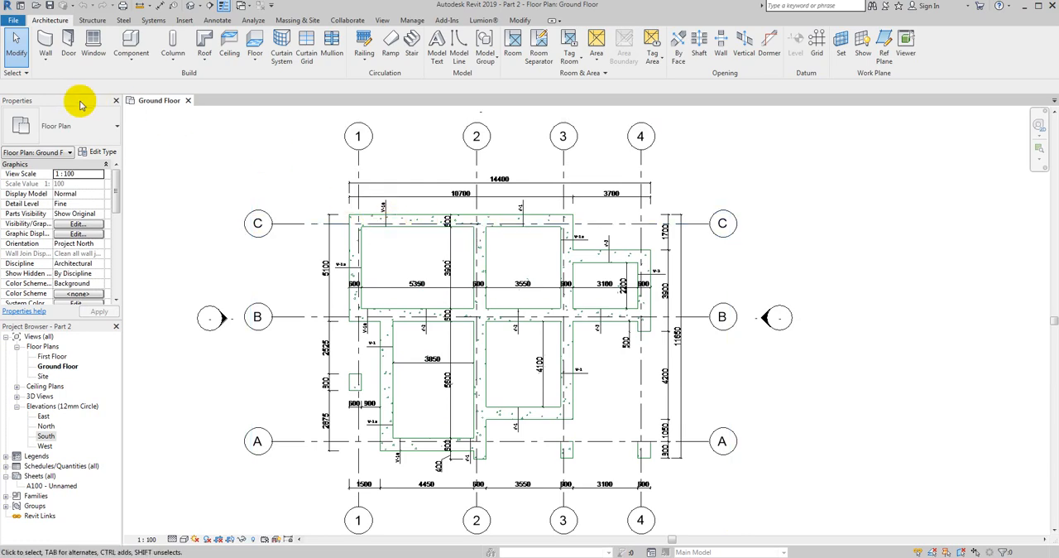
- Start an architectural wall and duplicate its current type under the name "Concrete slab 250mm"
{"action": "left_click", "coordinate": [47, 66]}
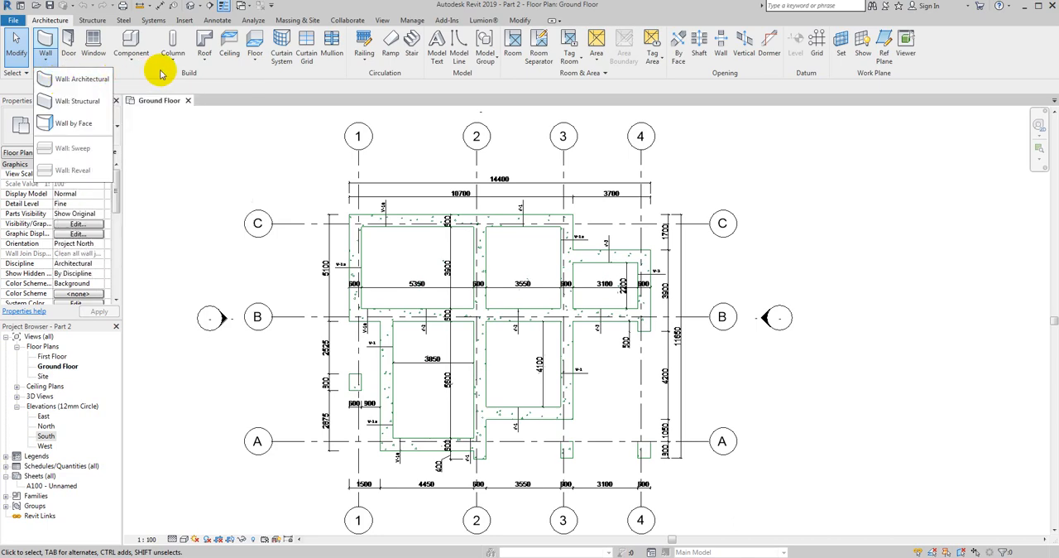
{"action": "left_click", "coordinate": [67, 80]}
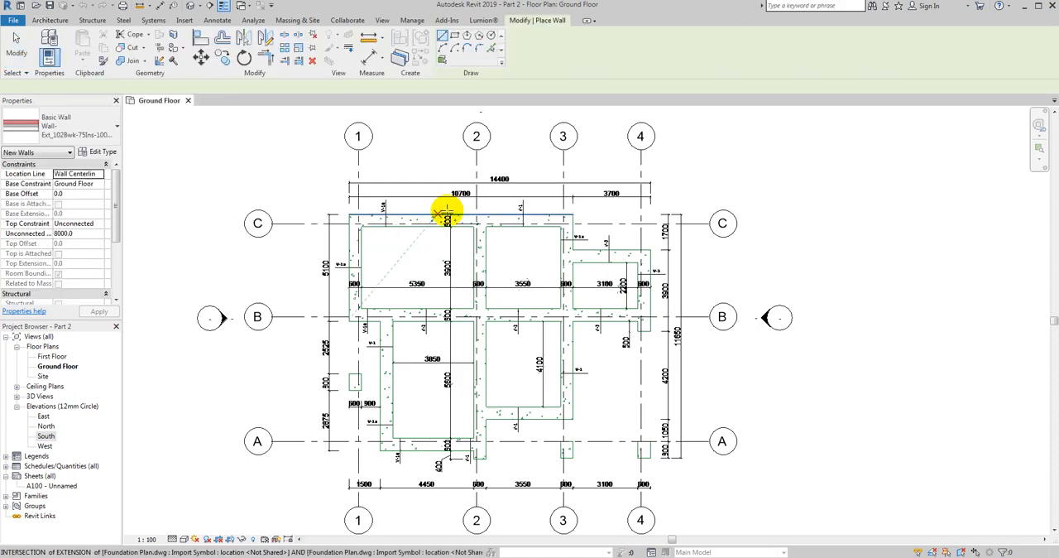
{"action": "left_click", "coordinate": [98, 151]}
{"action": "left_click_drag", "start_coordinate": [775, 100], "coordinate": [410, 125]}
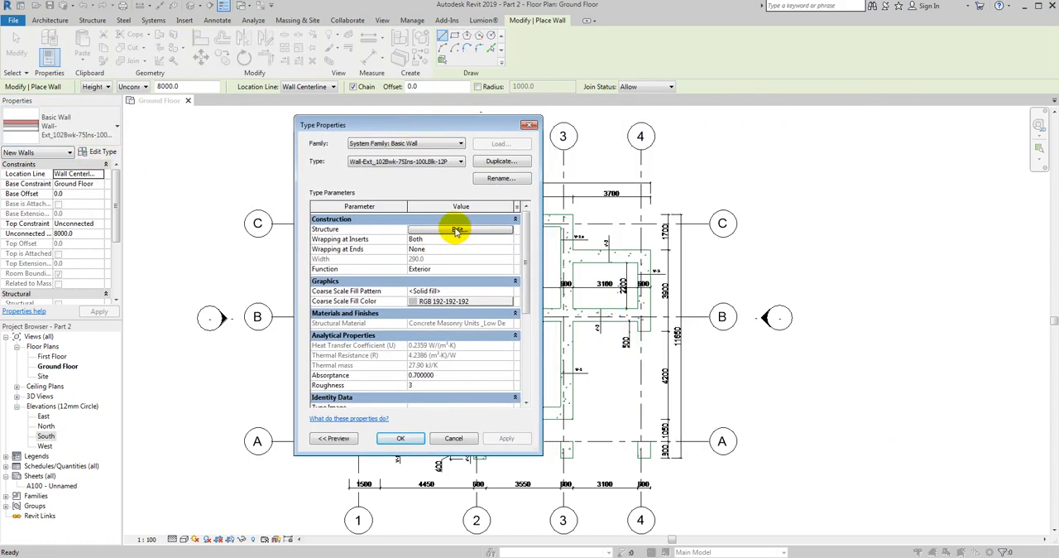
{"action": "left_click", "coordinate": [456, 228]}
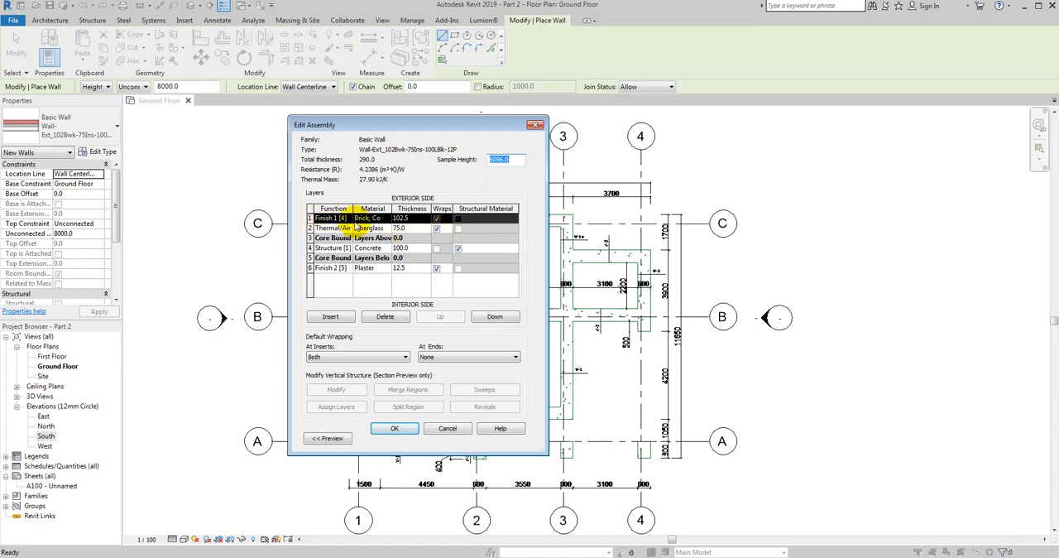
{"action": "left_click_drag", "start_coordinate": [382, 123], "coordinate": [320, 93]}
{"action": "left_click", "coordinate": [469, 97]}
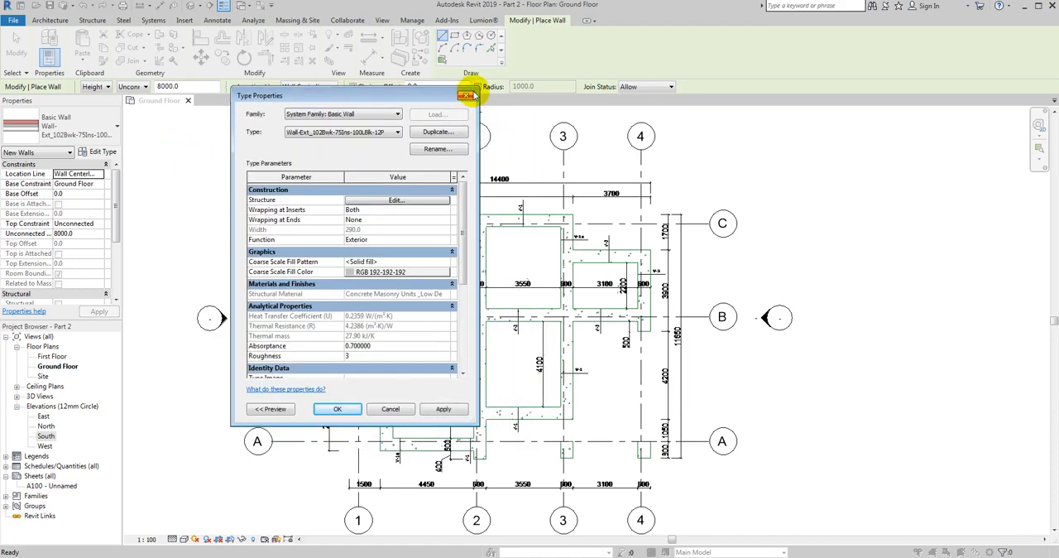
{"action": "left_click", "coordinate": [436, 133]}
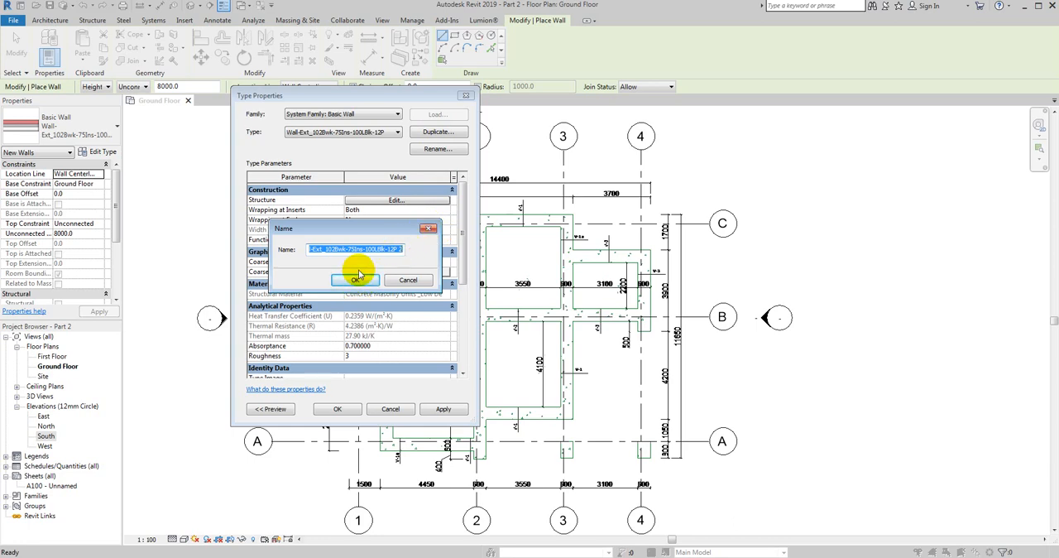
{"action": "type", "text": "Concrete slab 250"}
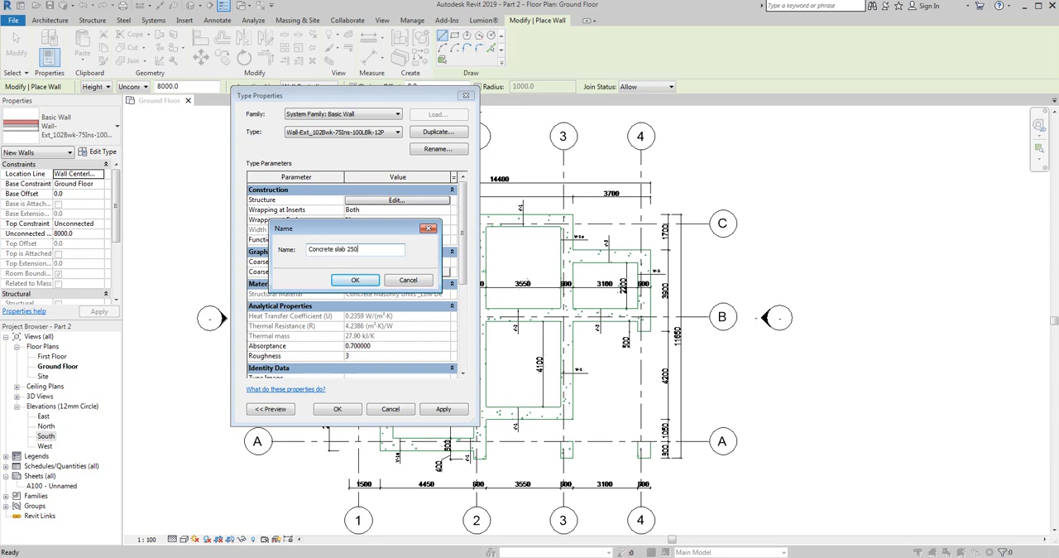
{"action": "type", "text": "mm"}
{"action": "left_click", "coordinate": [352, 280]}
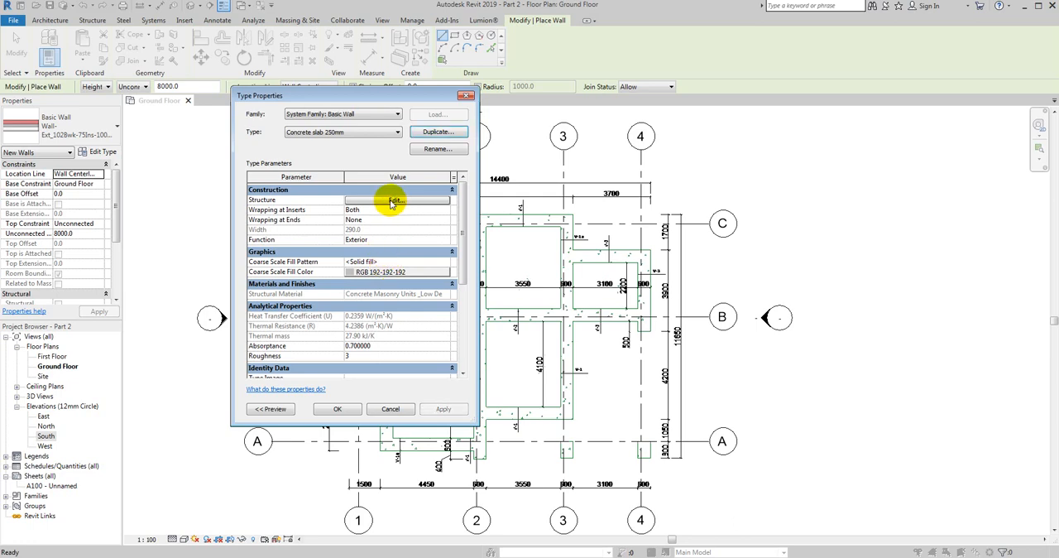
- Delete the brick, fiberglass and plaster layers from the new wall type's structure, keeping only the concrete structure layer
{"action": "left_click", "coordinate": [394, 202]}
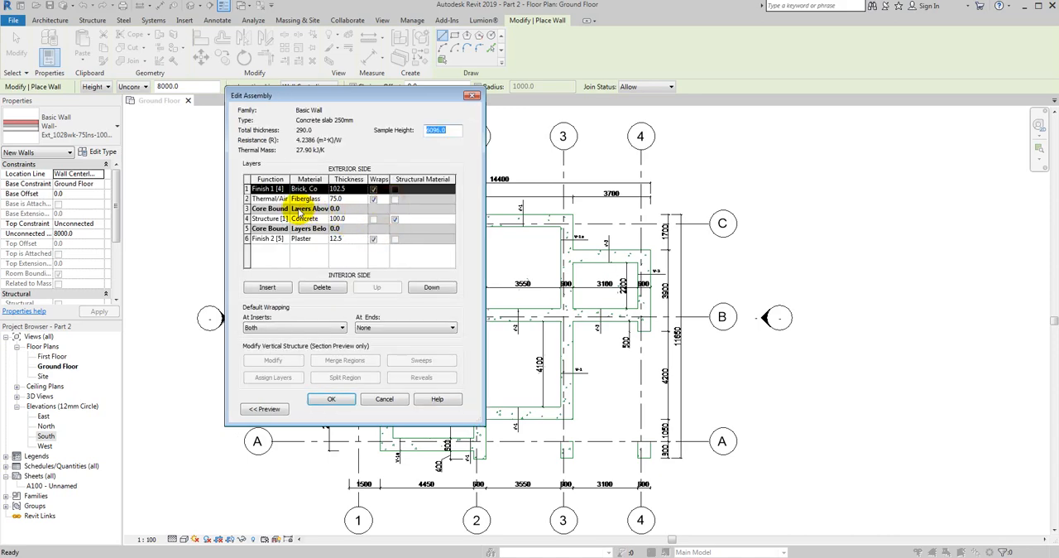
{"action": "left_click", "coordinate": [321, 288]}
{"action": "left_click", "coordinate": [322, 287]}
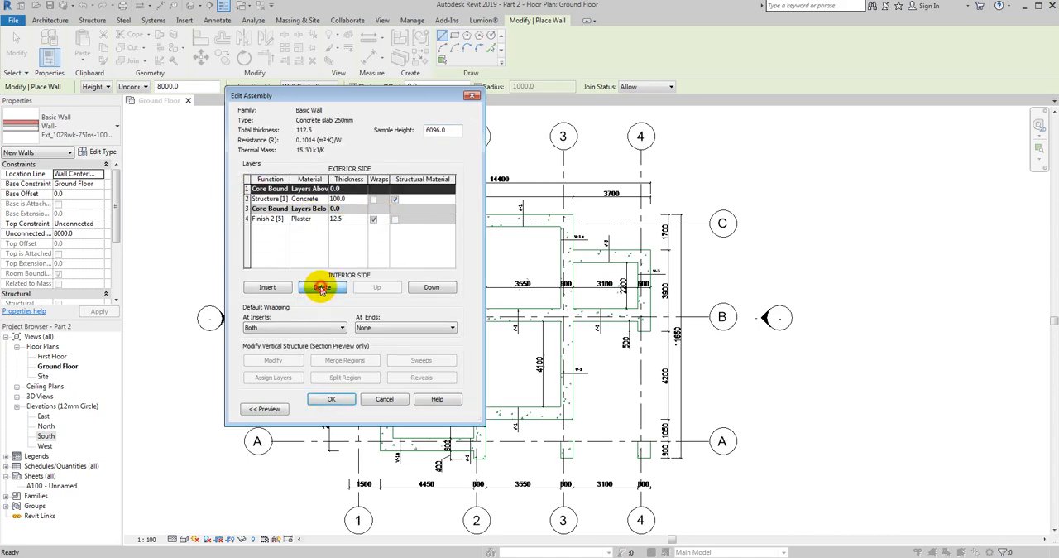
{"action": "left_click", "coordinate": [247, 218]}
{"action": "left_click", "coordinate": [322, 288]}
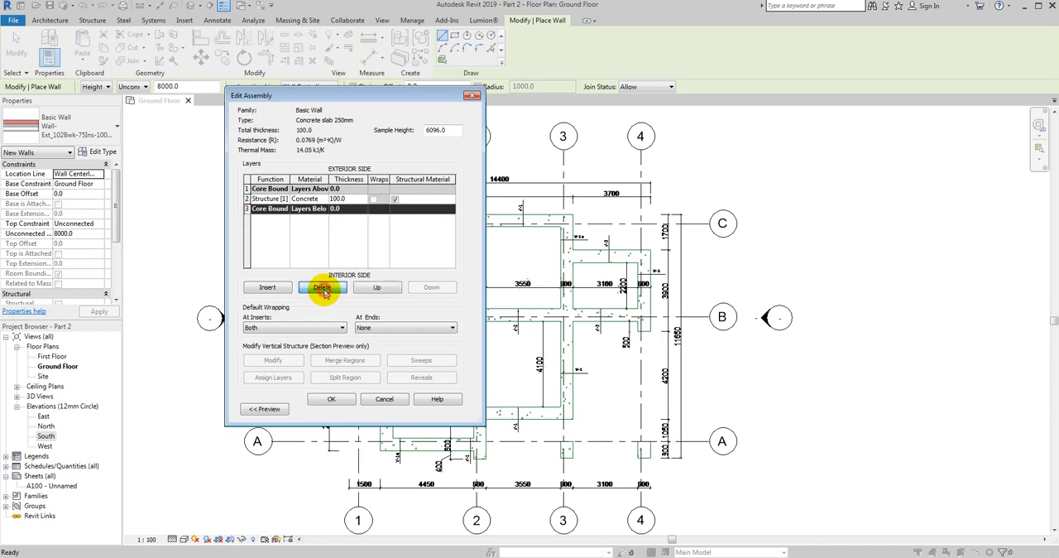
- Set the concrete structure layer's thickness to 250 mm and accept the wall type settings
{"action": "left_click", "coordinate": [354, 199]}
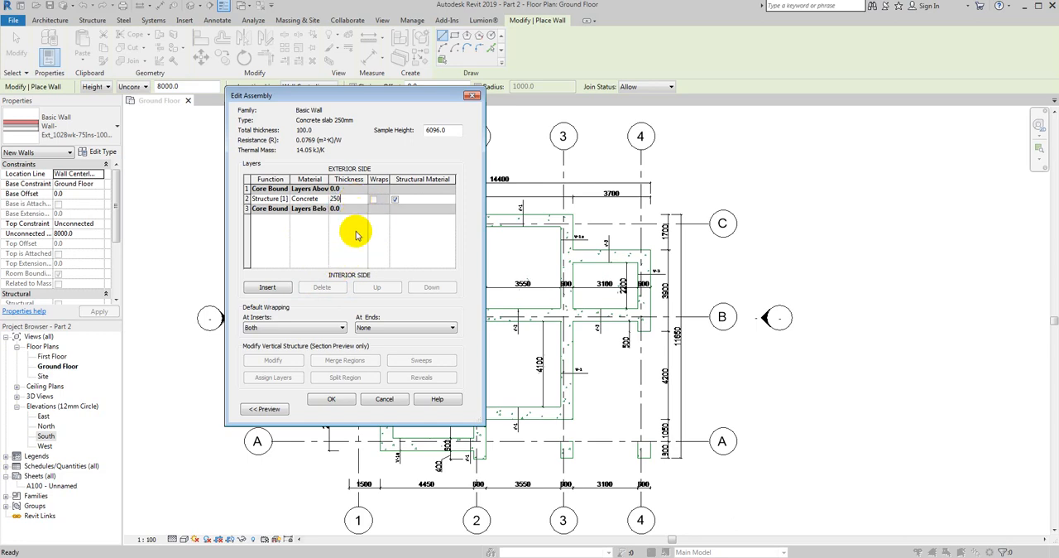
{"action": "left_click", "coordinate": [335, 400]}
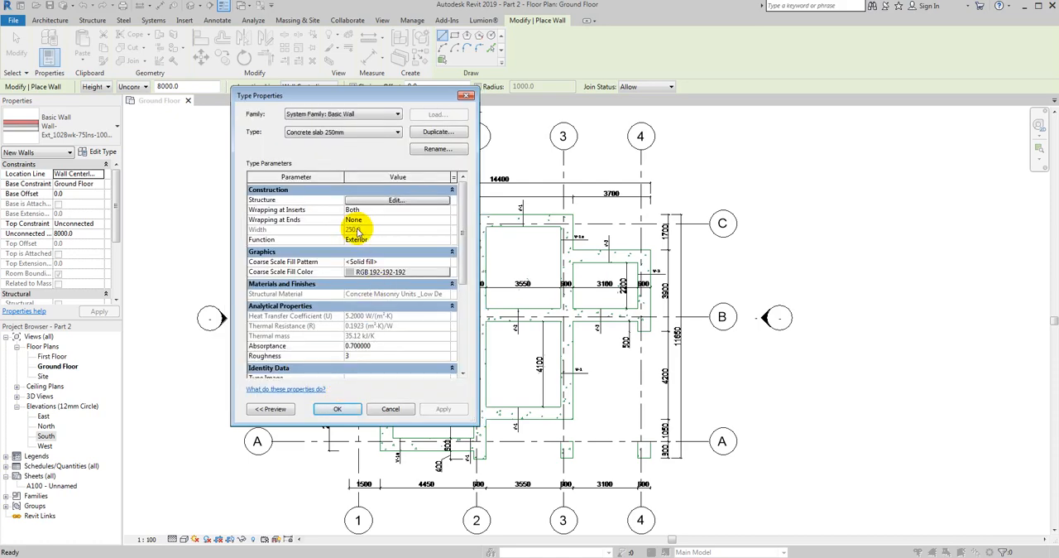
{"action": "left_click", "coordinate": [339, 409]}
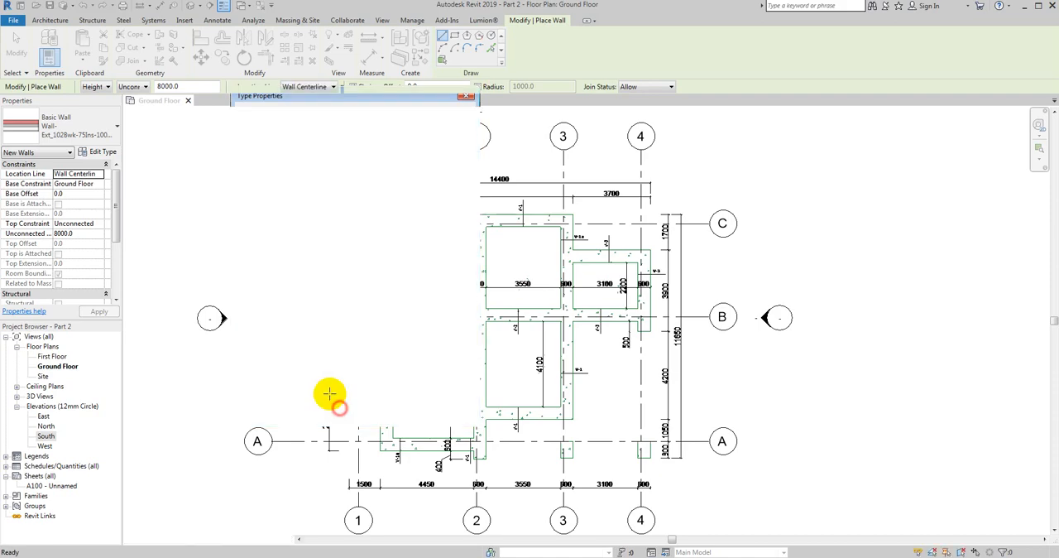
- Open the material of the concrete structure layer in the "Concrete slab 250mm" wall type and enlarge the Material Browser to show its graphics settings
{"action": "left_click", "coordinate": [97, 151]}
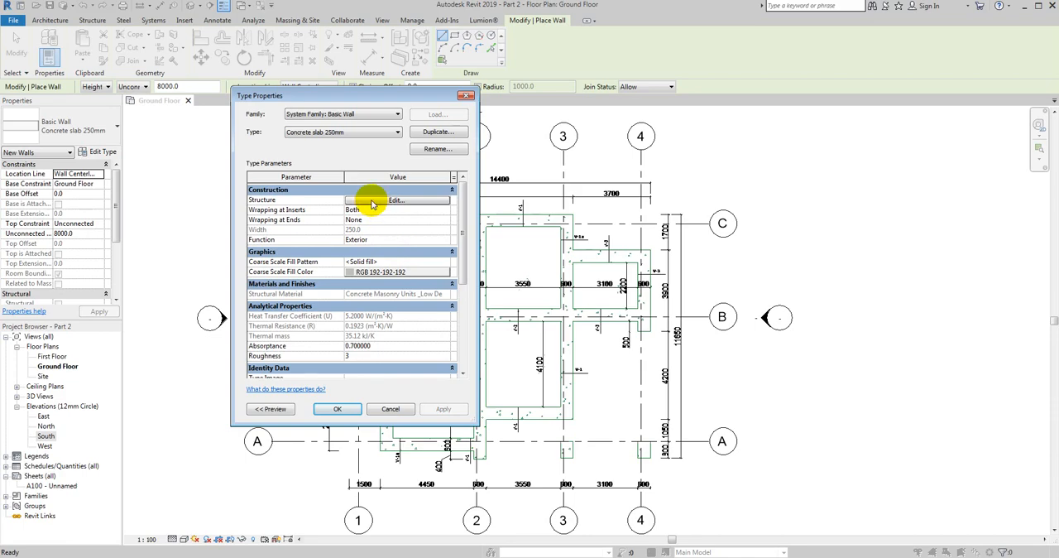
{"action": "left_click_drag", "start_coordinate": [366, 96], "coordinate": [421, 97]}
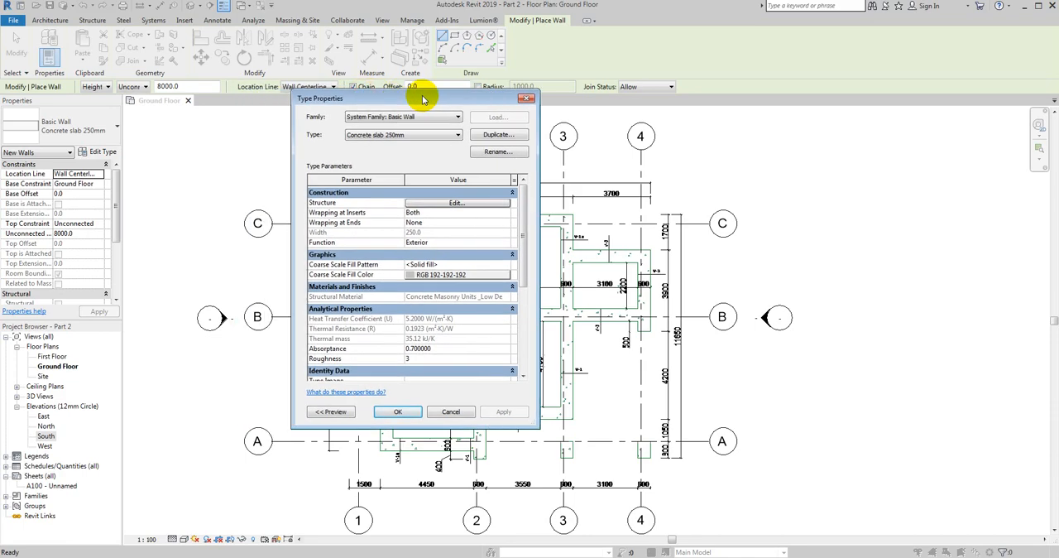
{"action": "left_click", "coordinate": [433, 203]}
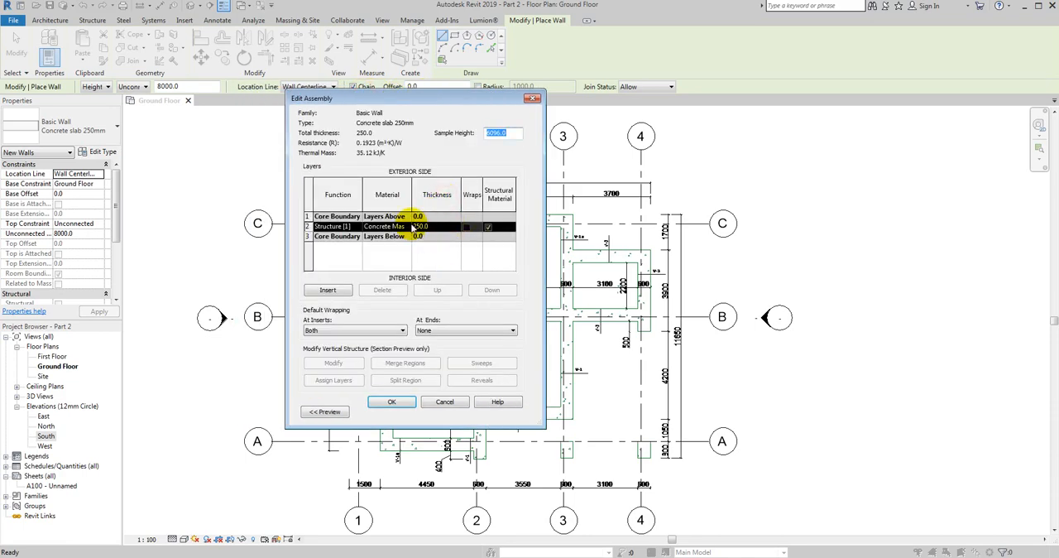
{"action": "left_click", "coordinate": [407, 226]}
{"action": "left_click", "coordinate": [406, 225]}
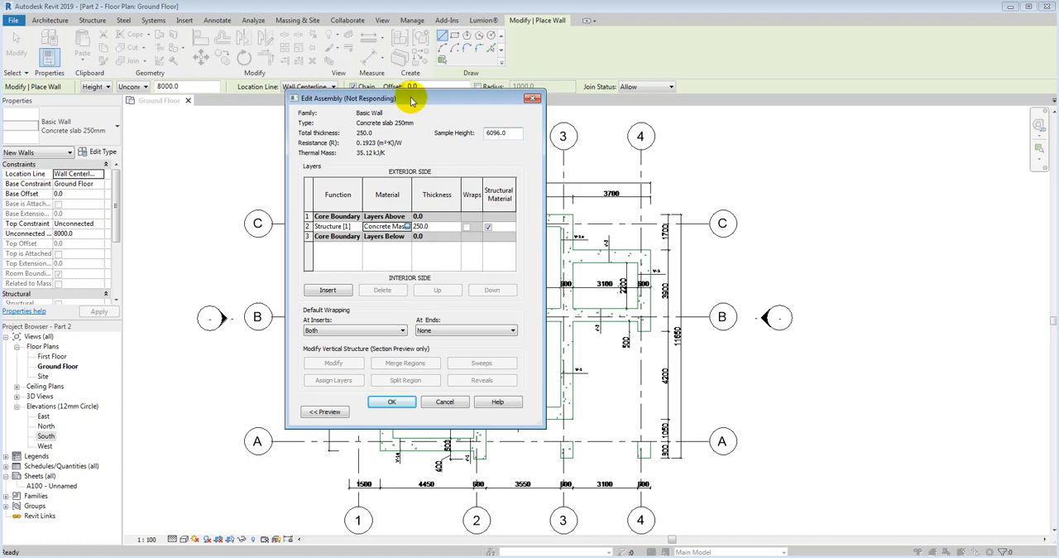
{"action": "left_click_drag", "start_coordinate": [412, 100], "coordinate": [295, 109]}
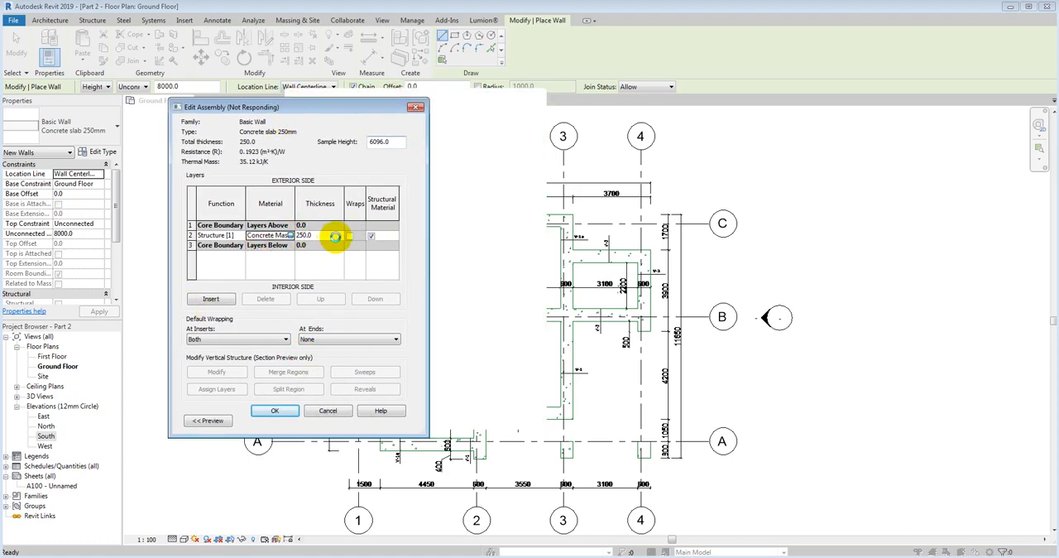
{"action": "left_click", "coordinate": [417, 226]}
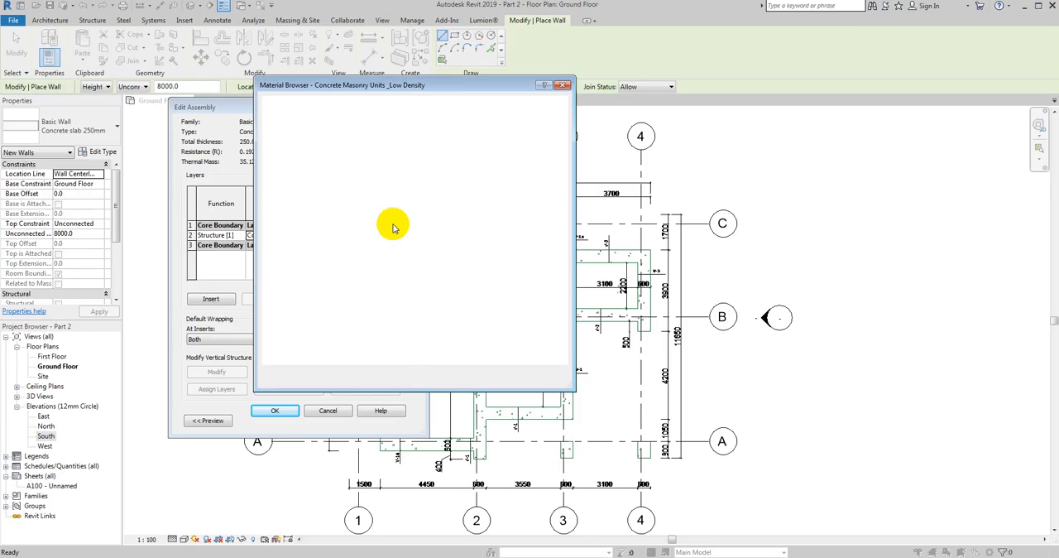
{"action": "left_click_drag", "start_coordinate": [346, 89], "coordinate": [454, 83]}
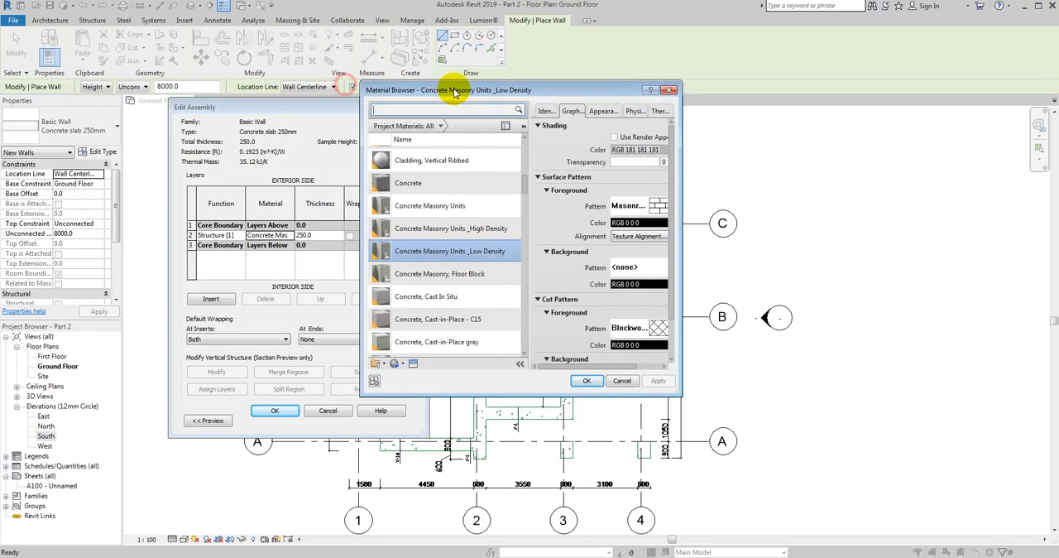
{"action": "left_click", "coordinate": [685, 312]}
{"action": "left_click_drag", "start_coordinate": [727, 306], "coordinate": [818, 302]}
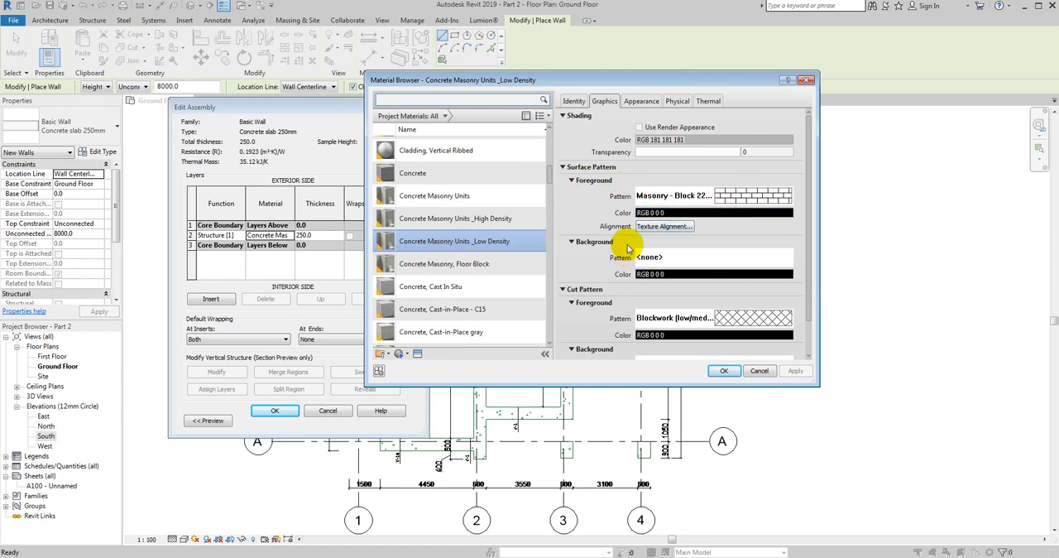
- Set the material's surface foreground pattern to the Concrete drafting pattern
{"action": "left_click", "coordinate": [731, 197]}
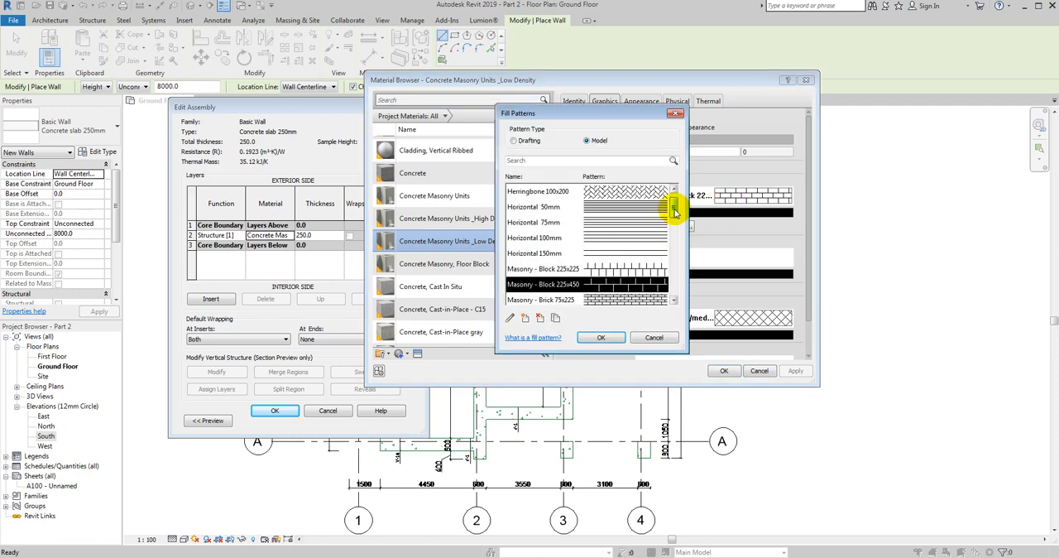
{"action": "mouse_move", "coordinate": [669, 208]}
{"action": "left_mouse_down"}
{"action": "mouse_move", "coordinate": [669, 286]}
{"action": "mouse_move", "coordinate": [674, 207]}
{"action": "left_mouse_up"}
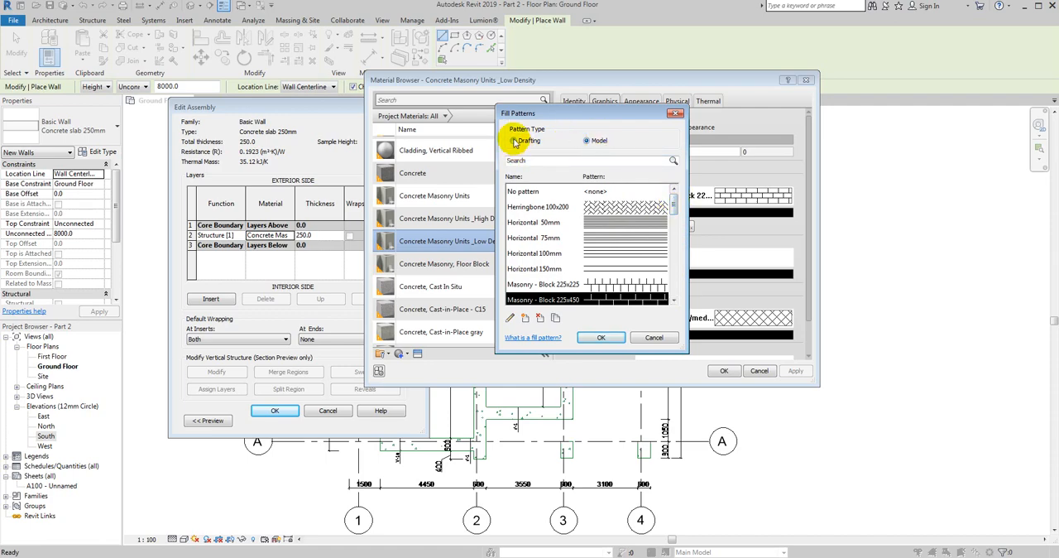
{"action": "left_click", "coordinate": [514, 141]}
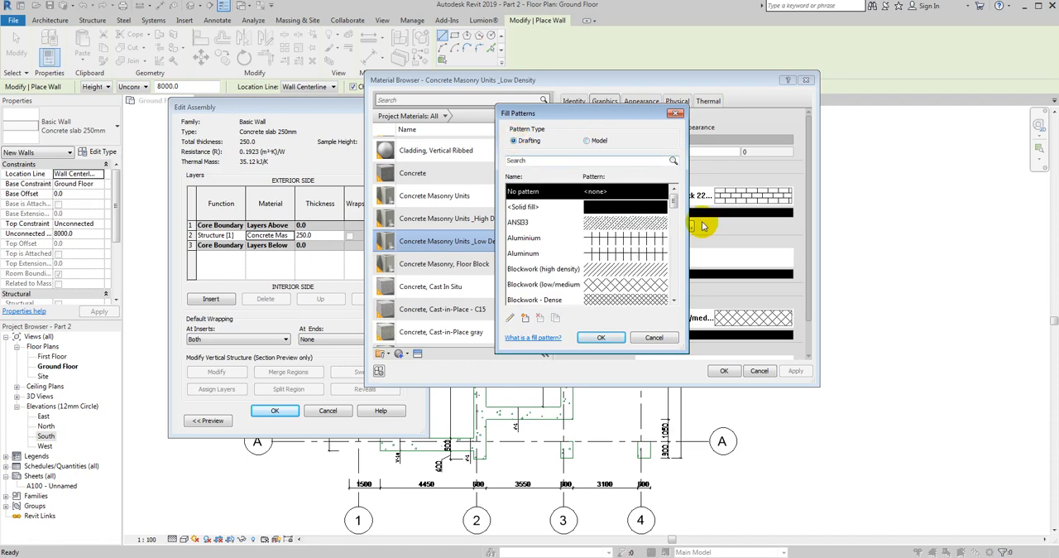
{"action": "left_click_drag", "start_coordinate": [678, 201], "coordinate": [672, 212]}
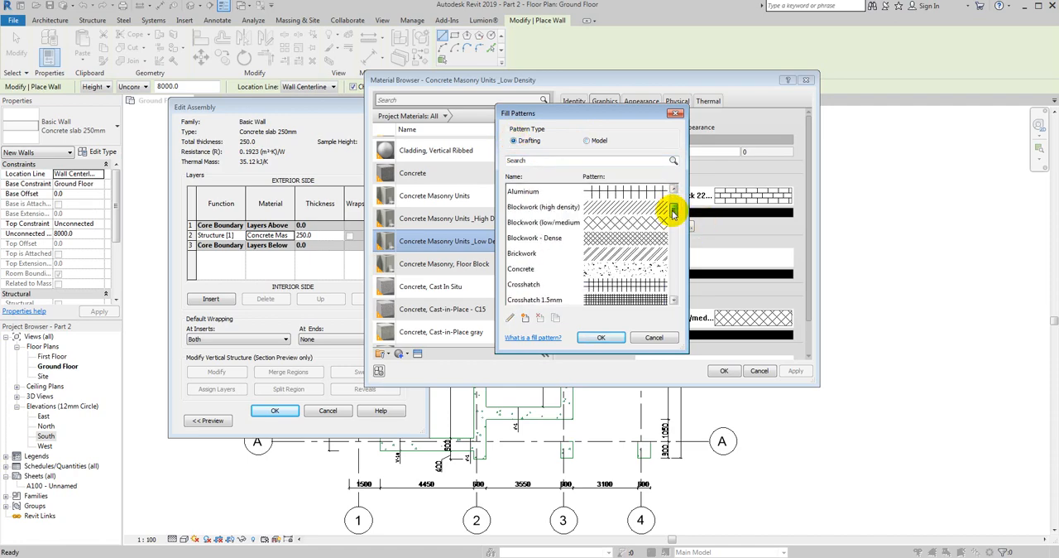
{"action": "left_click", "coordinate": [592, 268]}
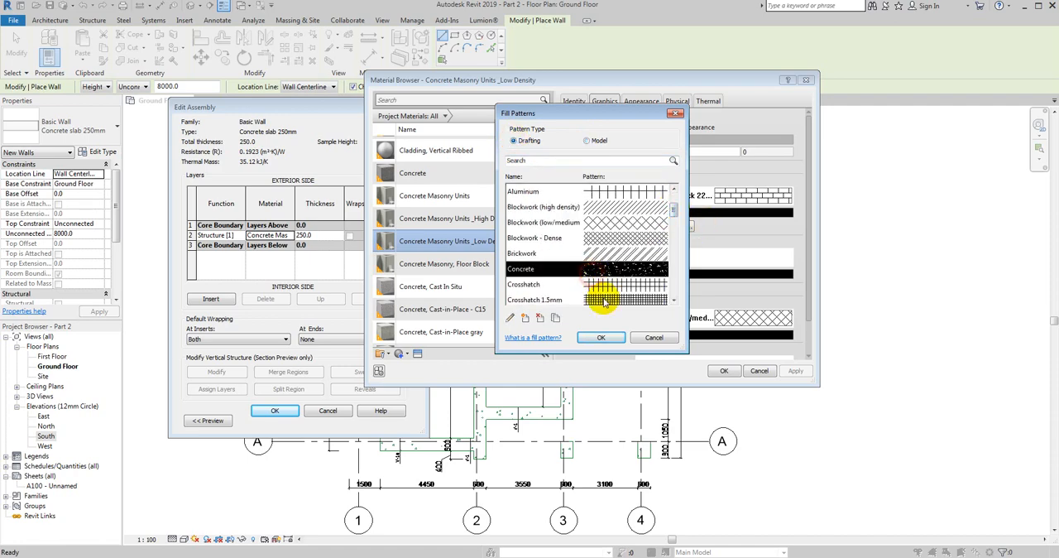
{"action": "left_click", "coordinate": [599, 337]}
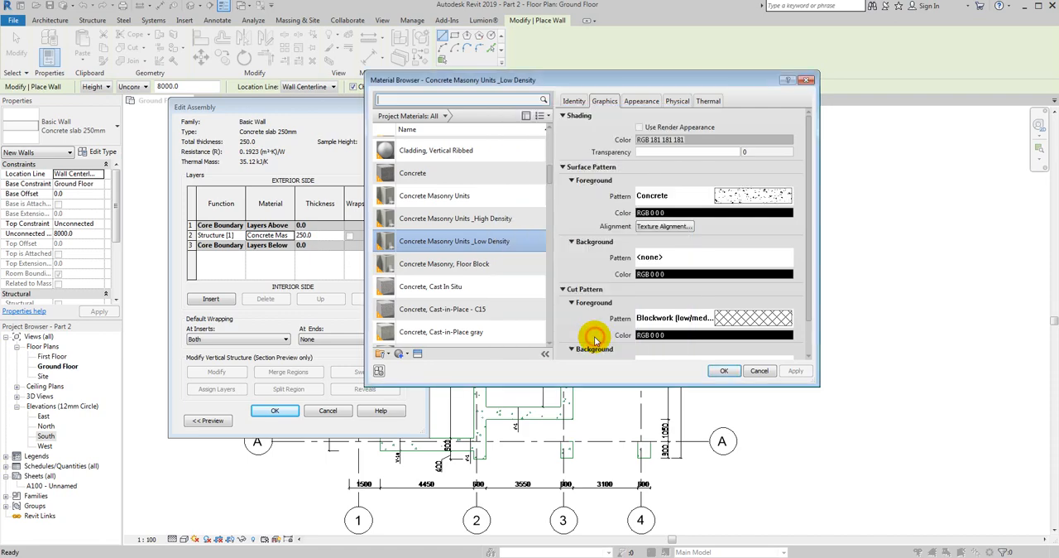
- Set the material's cut foreground pattern to Concrete and accept the material, structure and wall type settings
{"action": "left_click", "coordinate": [738, 321]}
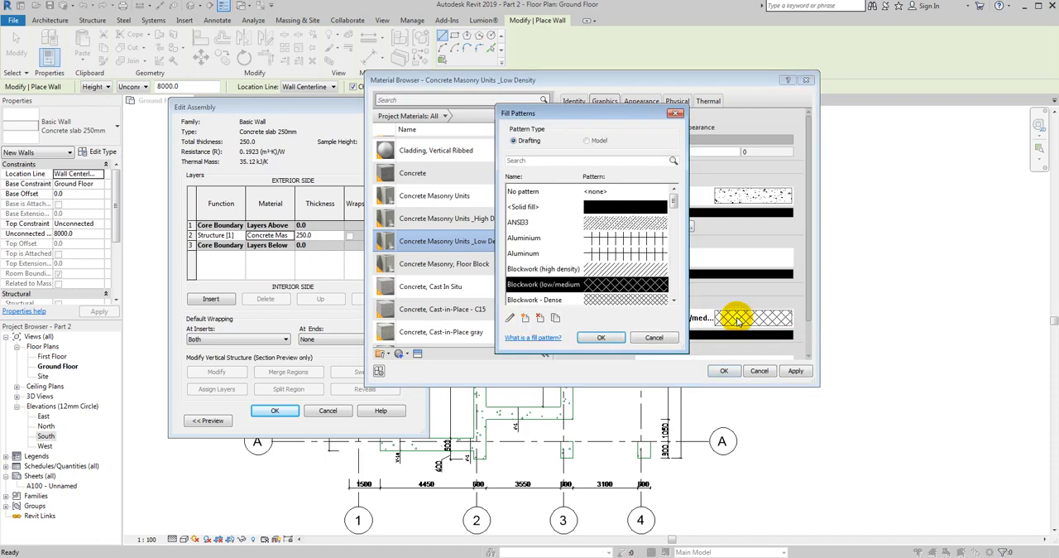
{"action": "mouse_move", "coordinate": [676, 200]}
{"action": "left_mouse_down"}
{"action": "mouse_move", "coordinate": [673, 224]}
{"action": "mouse_move", "coordinate": [678, 207]}
{"action": "left_mouse_up"}
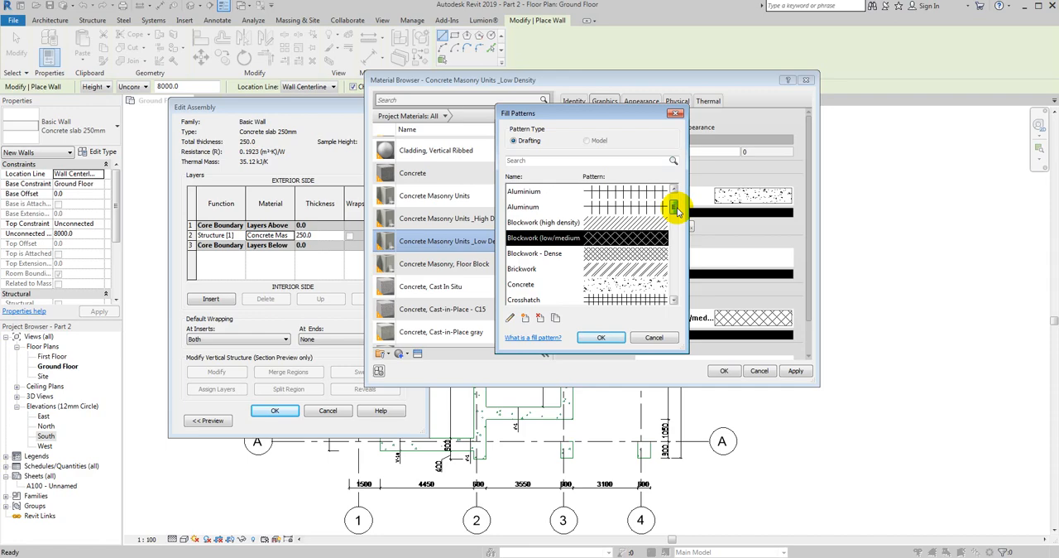
{"action": "left_click", "coordinate": [551, 160]}
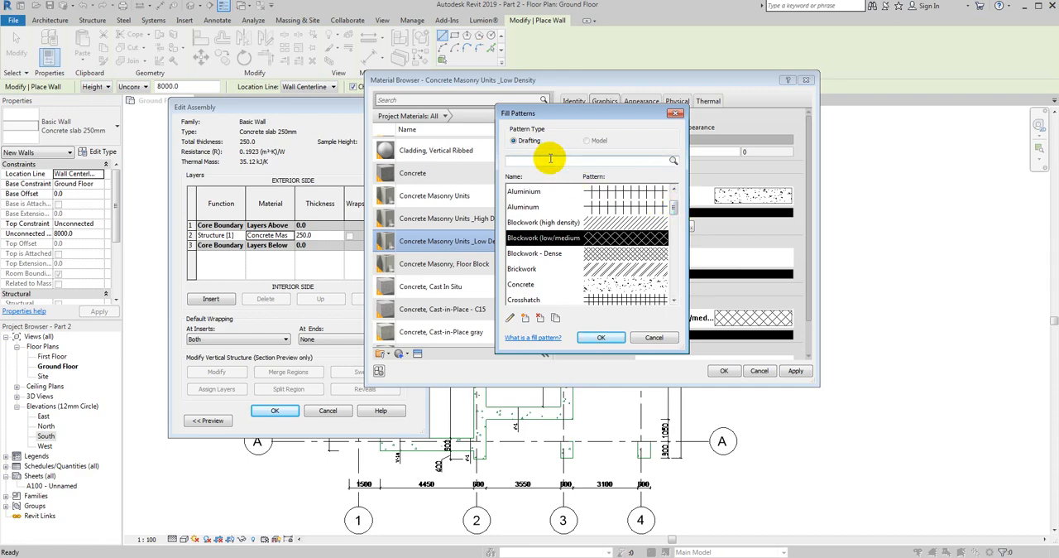
{"action": "type", "text": "concrete"}
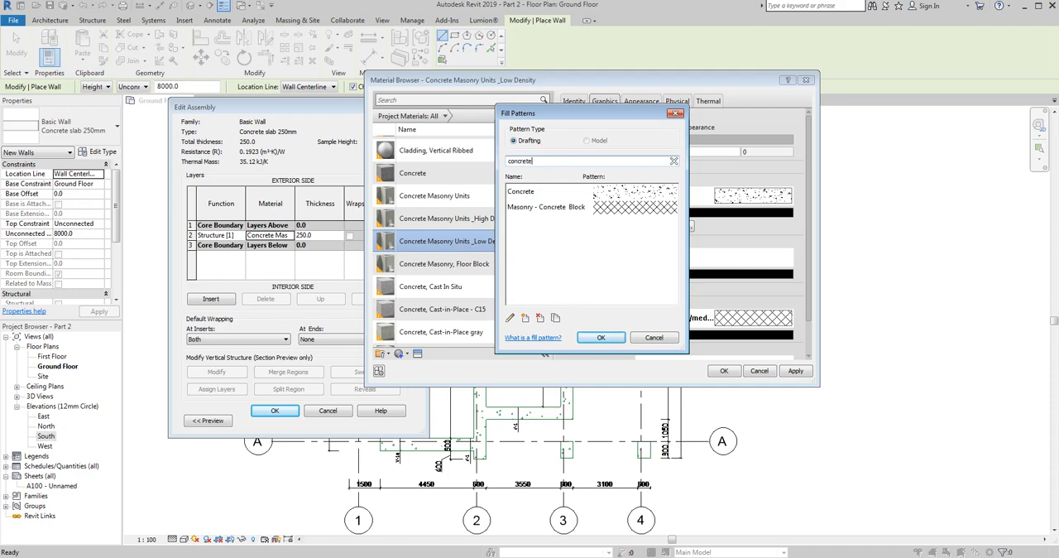
{"action": "left_click", "coordinate": [567, 191]}
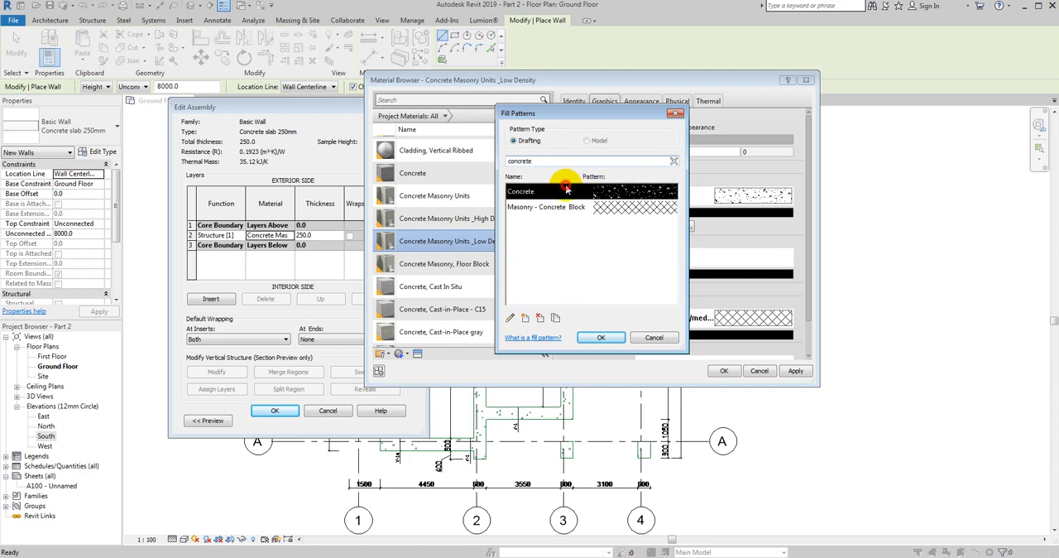
{"action": "left_click", "coordinate": [586, 341]}
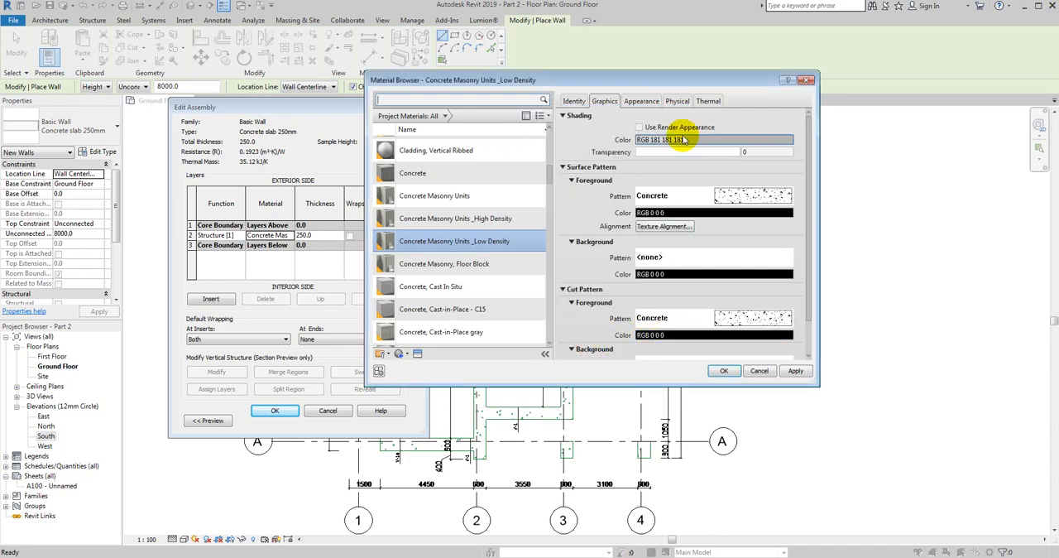
{"action": "scroll", "coordinate": [681, 248], "scroll_direction": "down", "scroll_amount": 2}
{"action": "scroll", "coordinate": [620, 335], "scroll_direction": "up", "scroll_amount": 2}
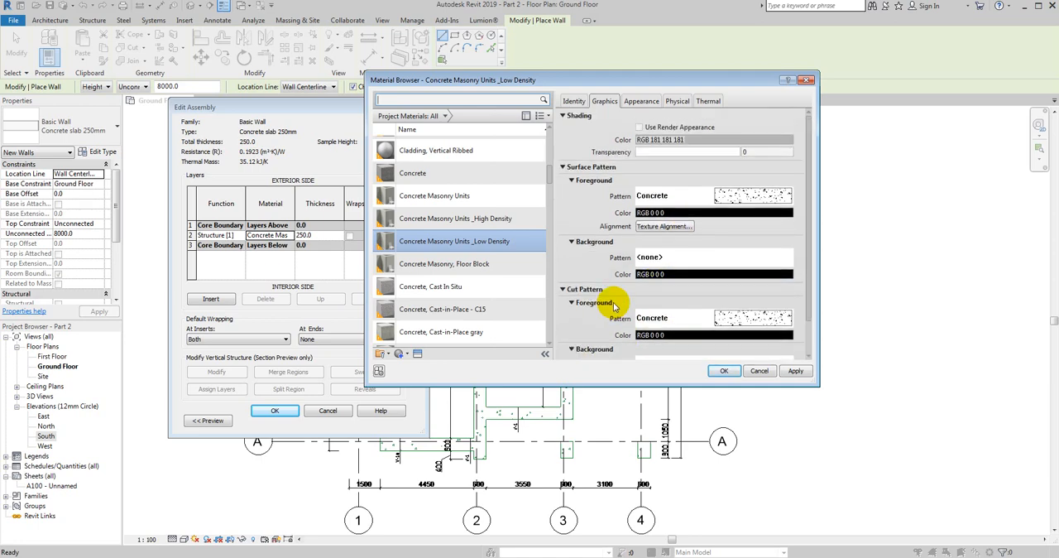
{"action": "left_click", "coordinate": [722, 371]}
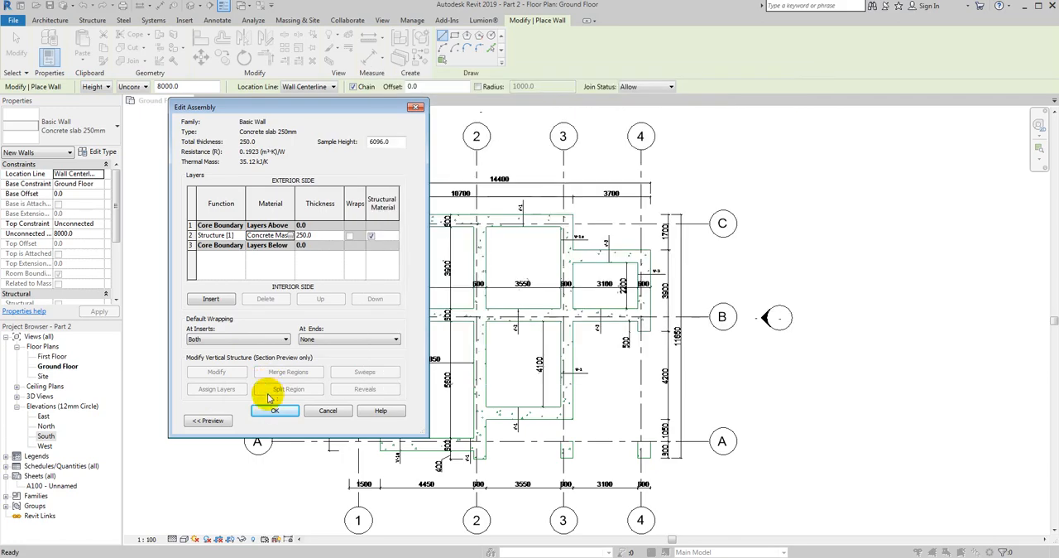
{"action": "left_click", "coordinate": [271, 411]}
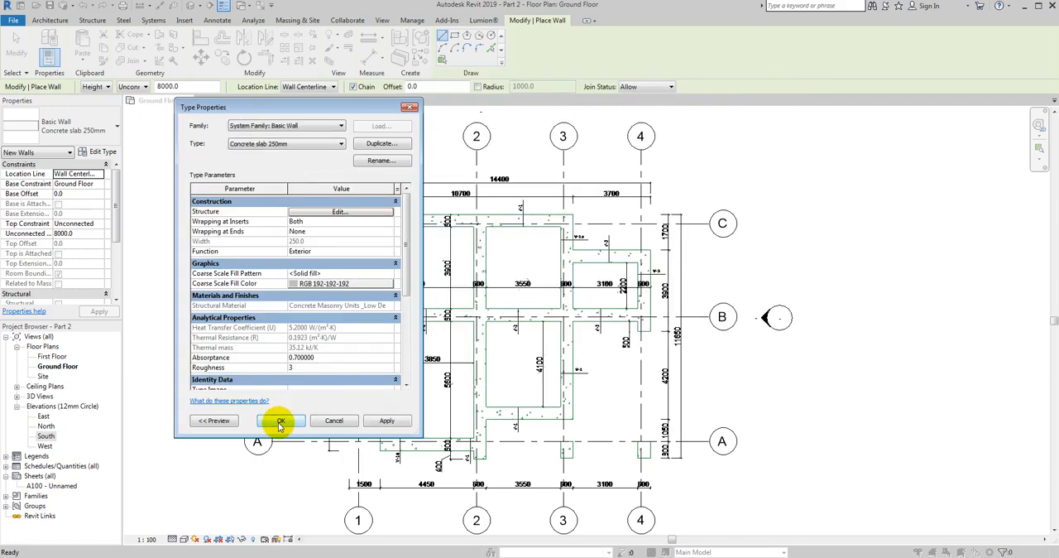
{"action": "left_click", "coordinate": [279, 425]}
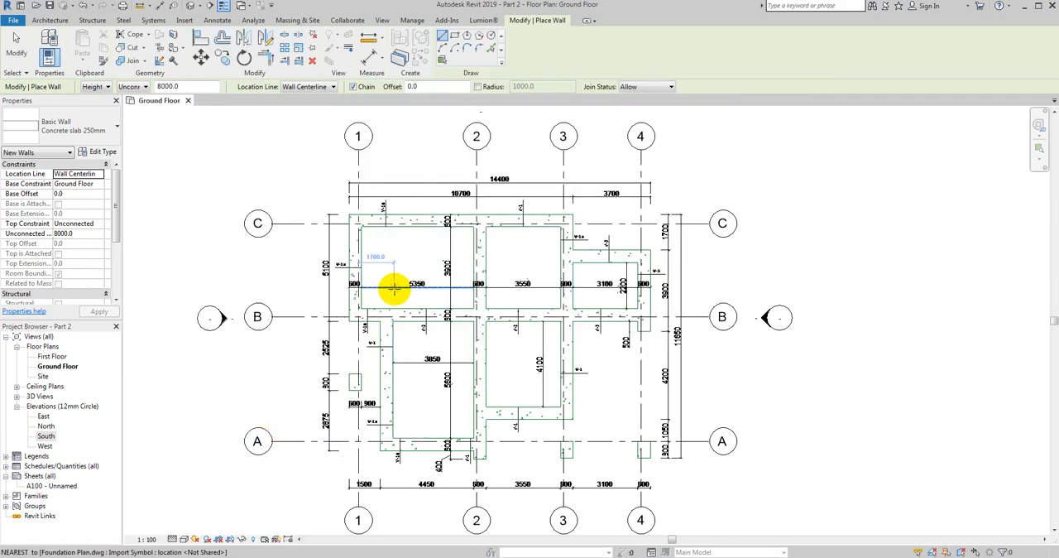
- Set the thickness of the "Concrete slab 250mm" wall type's structure layer to 600 mm and accept the type settings
{"action": "scroll", "coordinate": [464, 276], "scroll_direction": "up", "scroll_amount": 3}
{"action": "middle_click_drag", "start_coordinate": [439, 219], "coordinate": [360, 249]}
{"action": "scroll", "coordinate": [394, 238], "scroll_direction": "up", "scroll_amount": 2}
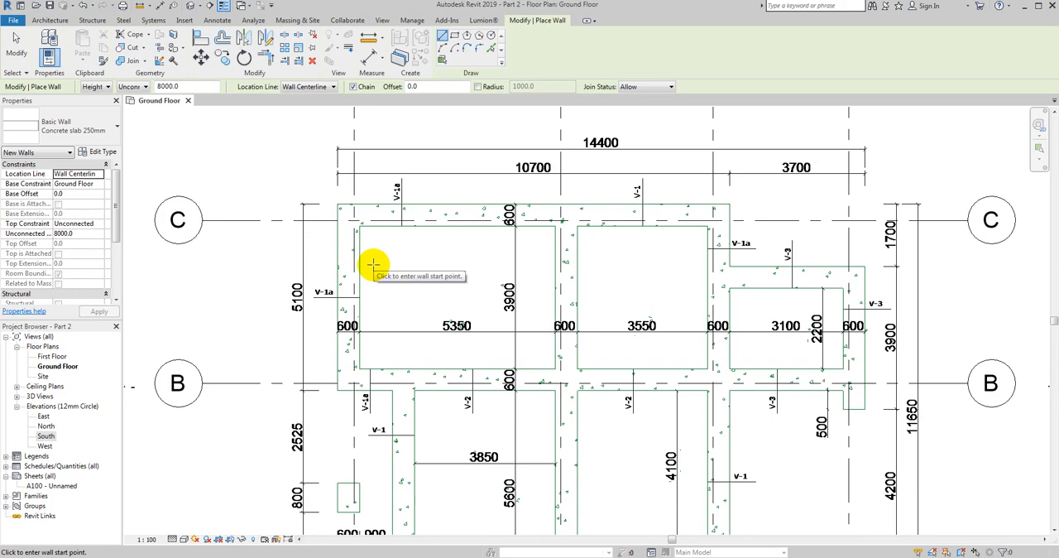
{"action": "scroll", "coordinate": [331, 248], "scroll_direction": "down", "scroll_amount": 2}
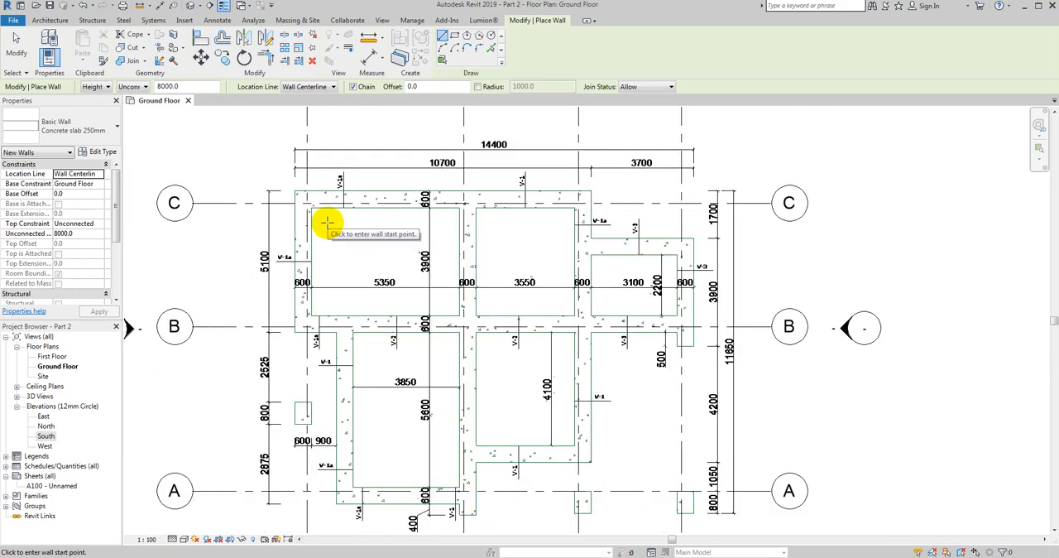
{"action": "middle_click_drag", "start_coordinate": [335, 254], "coordinate": [442, 231]}
{"action": "scroll", "coordinate": [421, 199], "scroll_direction": "up", "scroll_amount": 2}
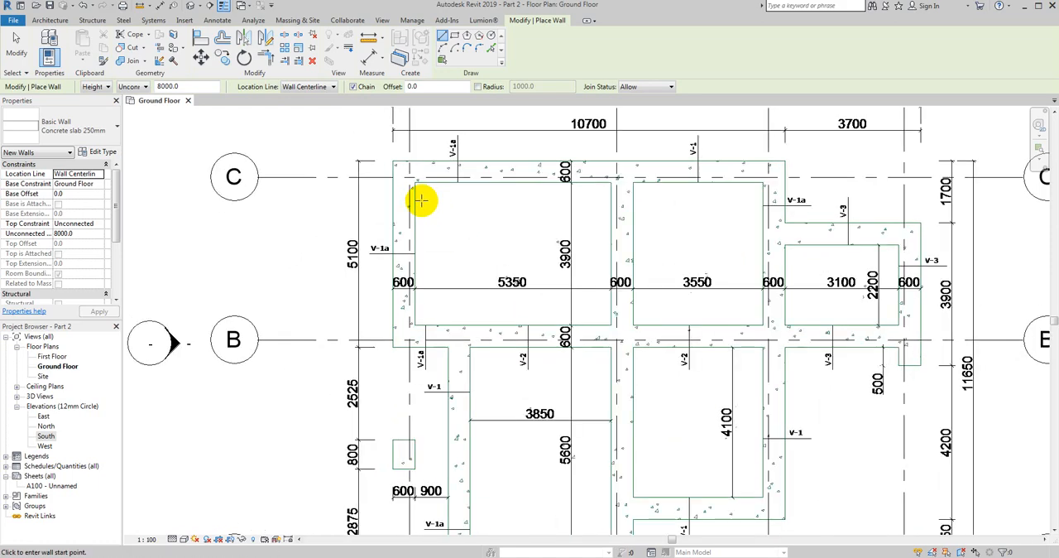
{"action": "scroll", "coordinate": [419, 190], "scroll_direction": "up", "scroll_amount": 2}
{"action": "middle_click_drag", "start_coordinate": [432, 229], "coordinate": [412, 277]}
{"action": "left_click", "coordinate": [100, 152]}
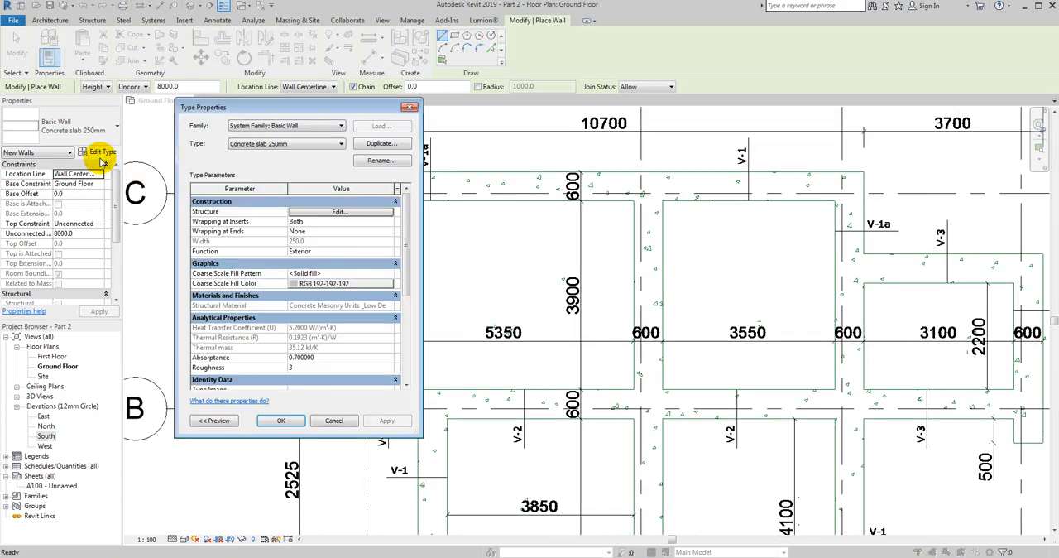
{"action": "left_click", "coordinate": [324, 214]}
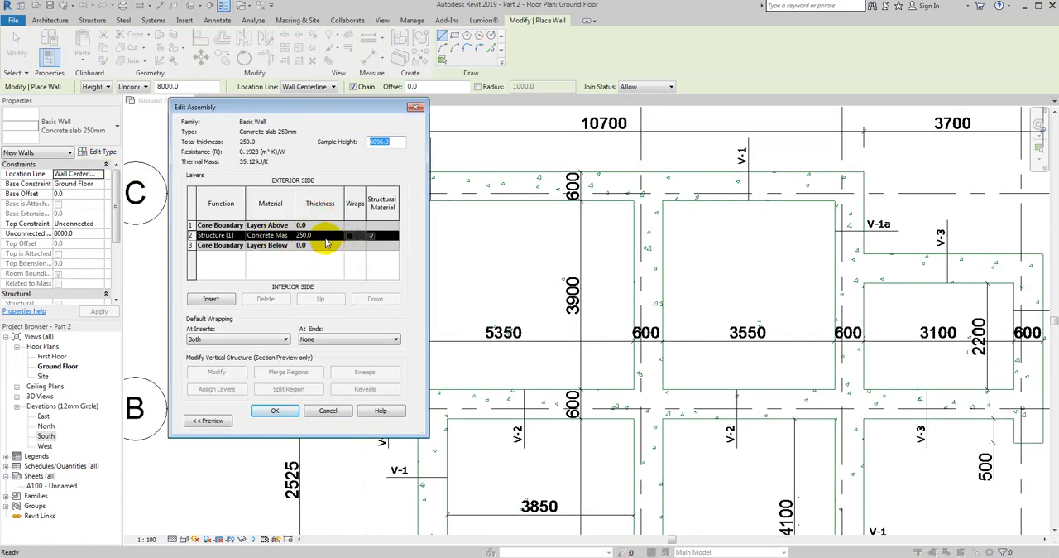
{"action": "left_click", "coordinate": [324, 238]}
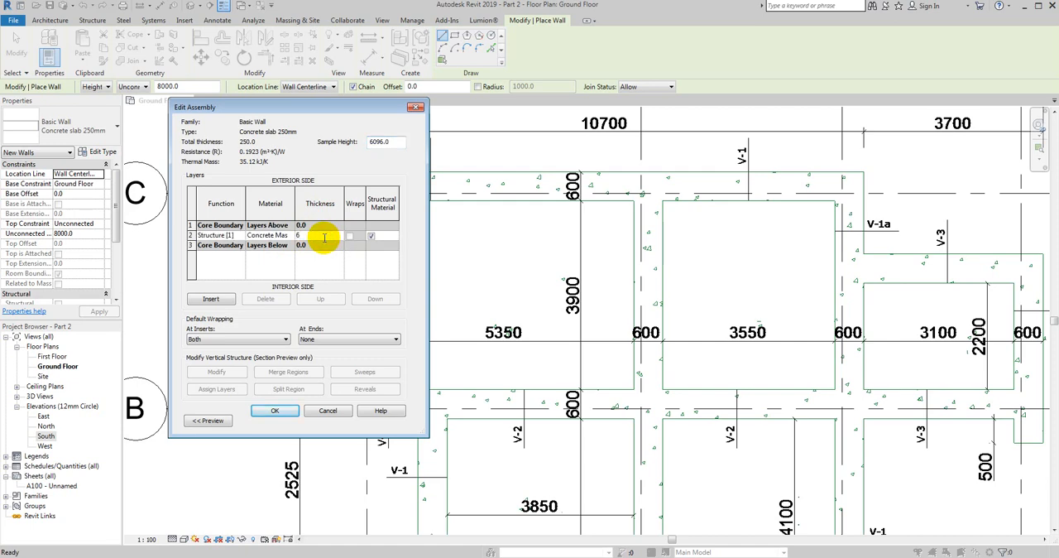
{"action": "left_click", "coordinate": [278, 412]}
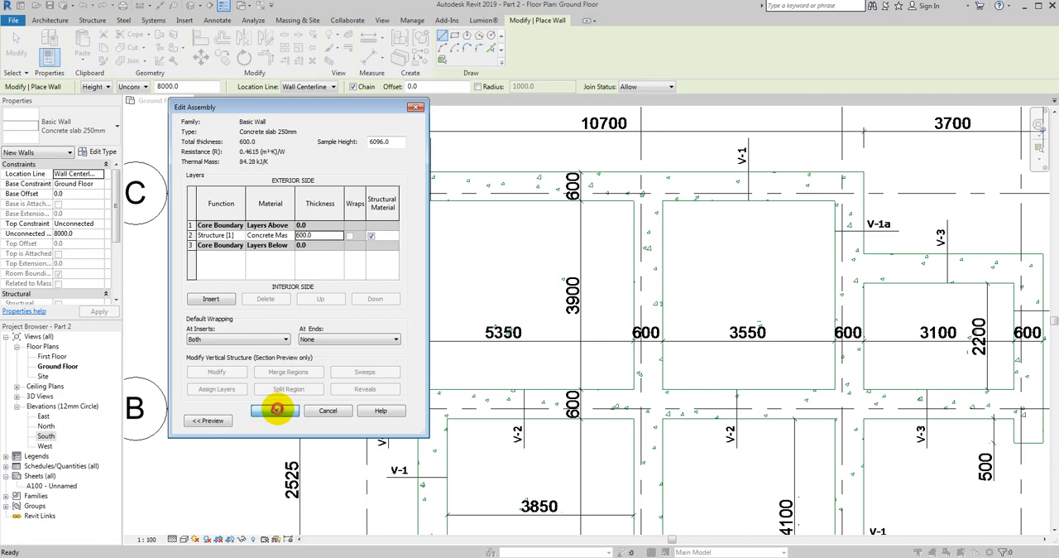
{"action": "left_click", "coordinate": [284, 421]}
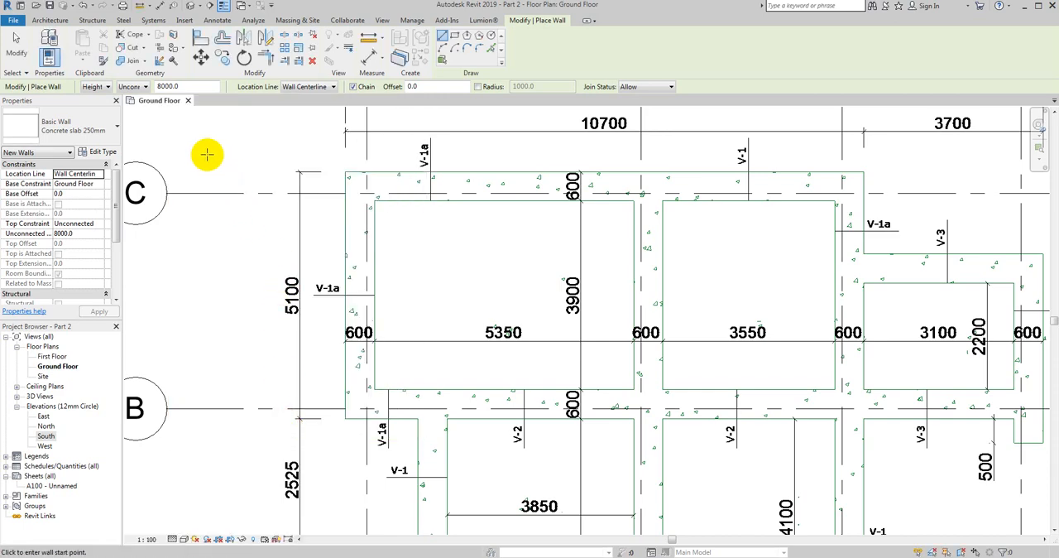
- Measure the width of the foundation strip along grid 1 with an aligned dimension between its inner and outer edges
{"action": "scroll", "coordinate": [196, 141], "scroll_direction": "down", "scroll_amount": 2}
{"action": "middle_click_drag", "start_coordinate": [293, 182], "coordinate": [336, 260]}
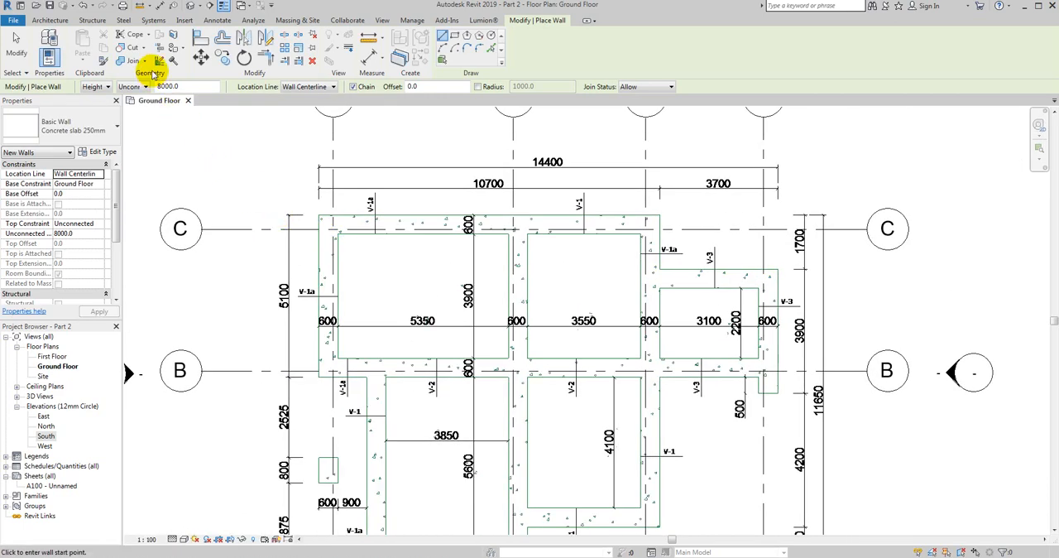
{"action": "left_click", "coordinate": [217, 19]}
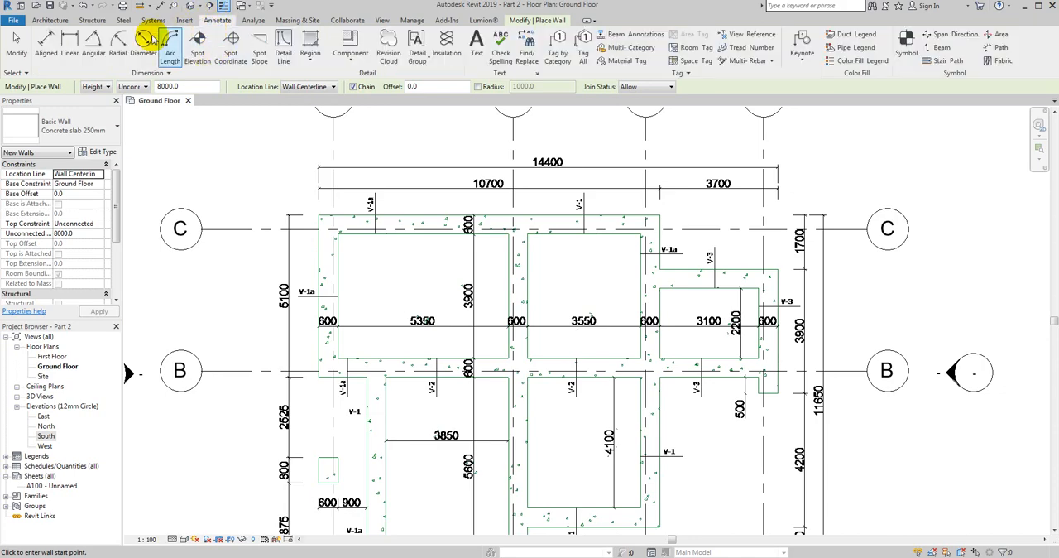
{"action": "left_click", "coordinate": [46, 45]}
{"action": "scroll", "coordinate": [338, 241], "scroll_direction": "up", "scroll_amount": 3}
{"action": "left_click", "coordinate": [339, 264]}
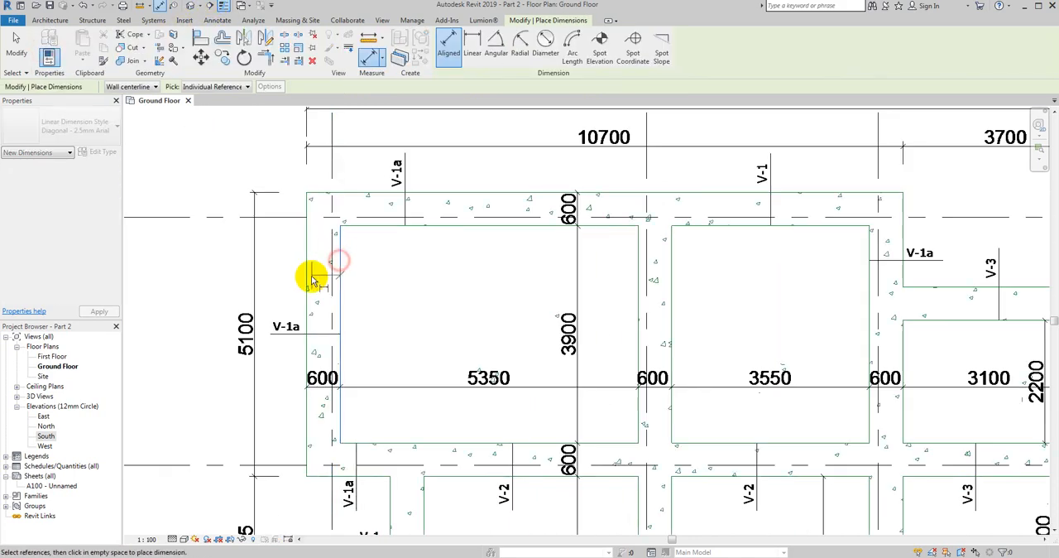
{"action": "left_click", "coordinate": [307, 283]}
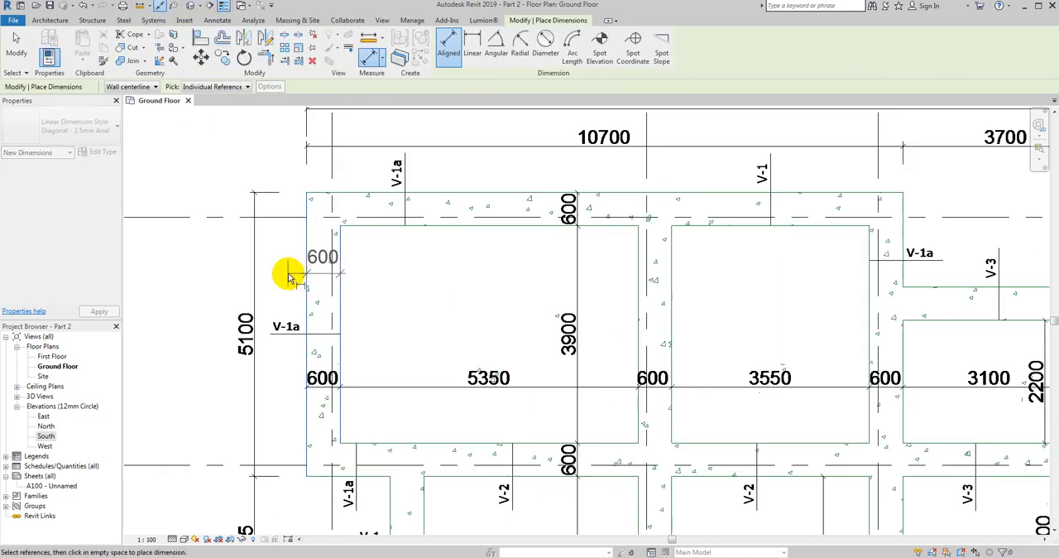
{"action": "key", "text": "Escape"}
{"action": "key", "text": "Escape"}
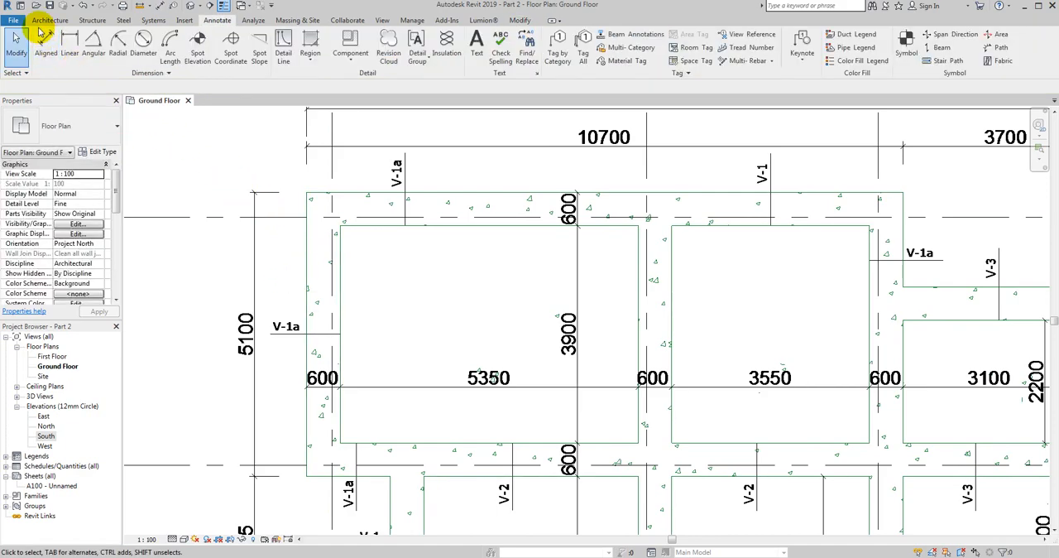
- Start a new architectural wall of type "Concrete slab 250mm" and enter a base offset of 950
{"action": "left_click", "coordinate": [48, 19]}
{"action": "left_click", "coordinate": [46, 58]}
{"action": "left_click", "coordinate": [71, 63]}
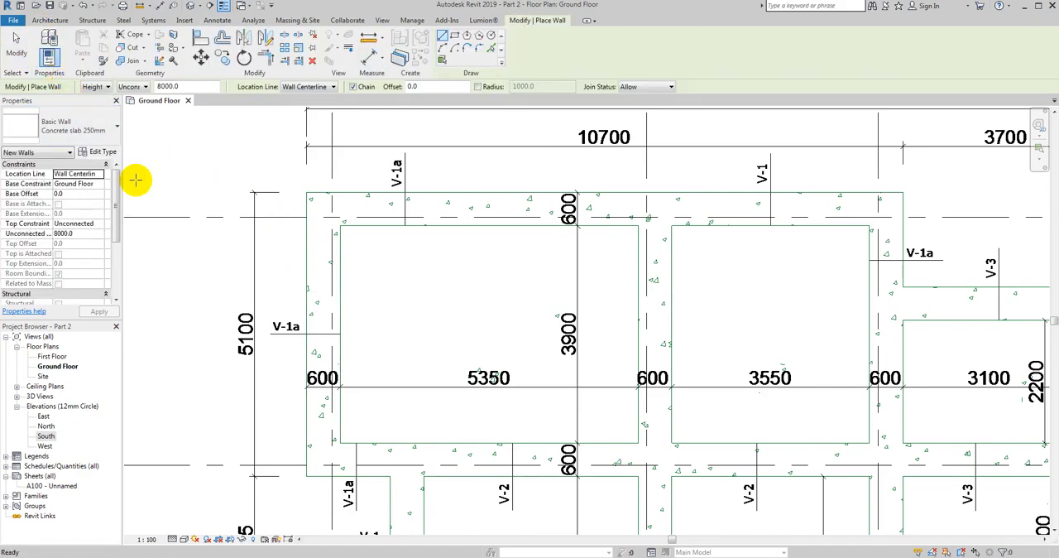
{"action": "middle_click_drag", "start_coordinate": [249, 239], "coordinate": [213, 229]}
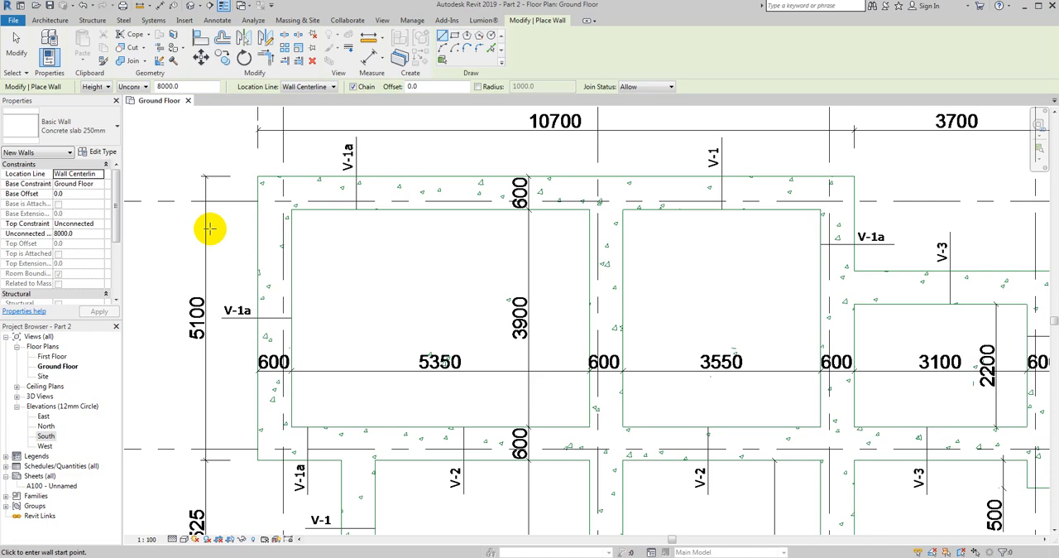
{"action": "left_click", "coordinate": [78, 194]}
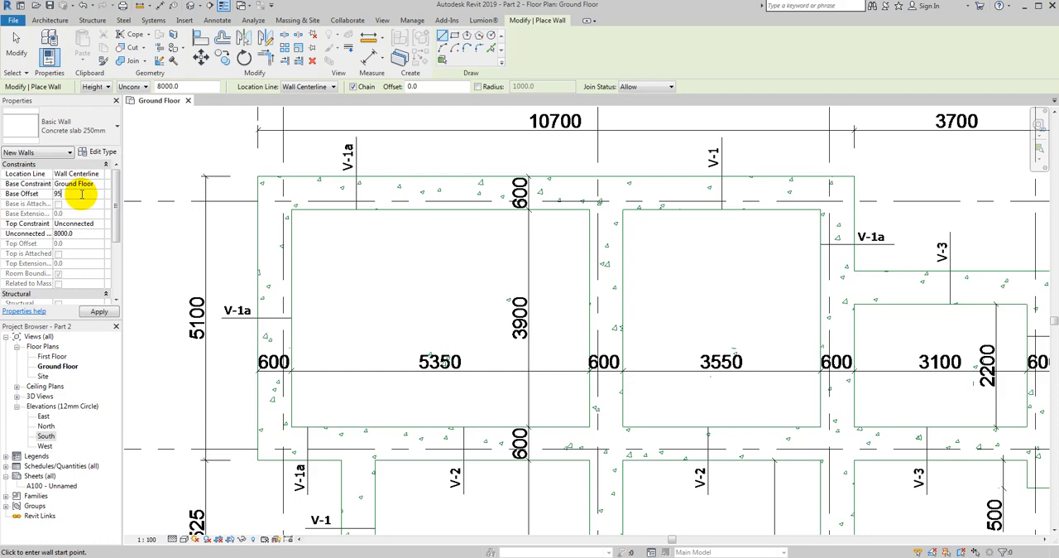
- Switch to Calculator, add 950 and 250 to work out the foundation depth, and return to the Revit plan
{"action": "key", "text": "super"}
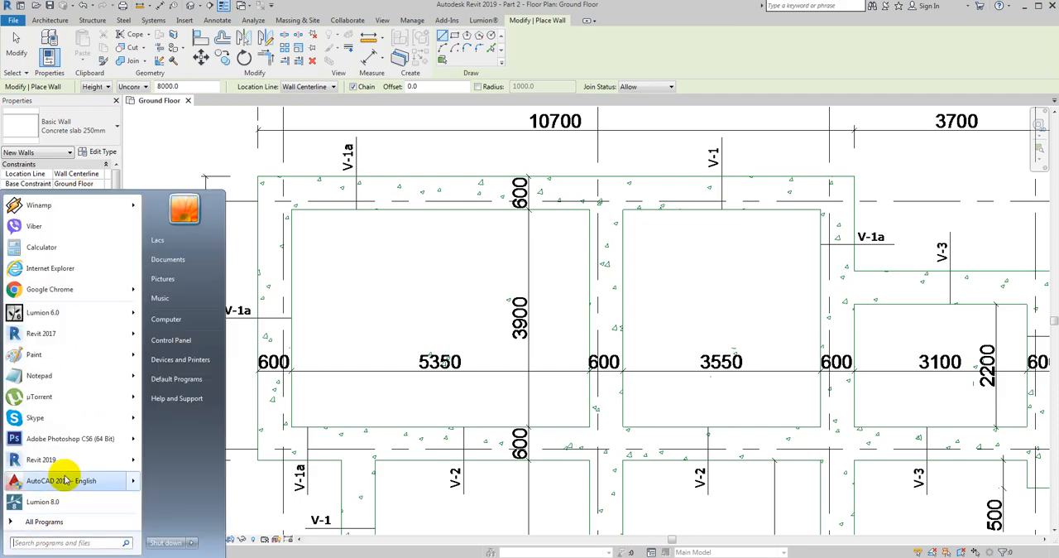
{"action": "type", "text": "ca"}
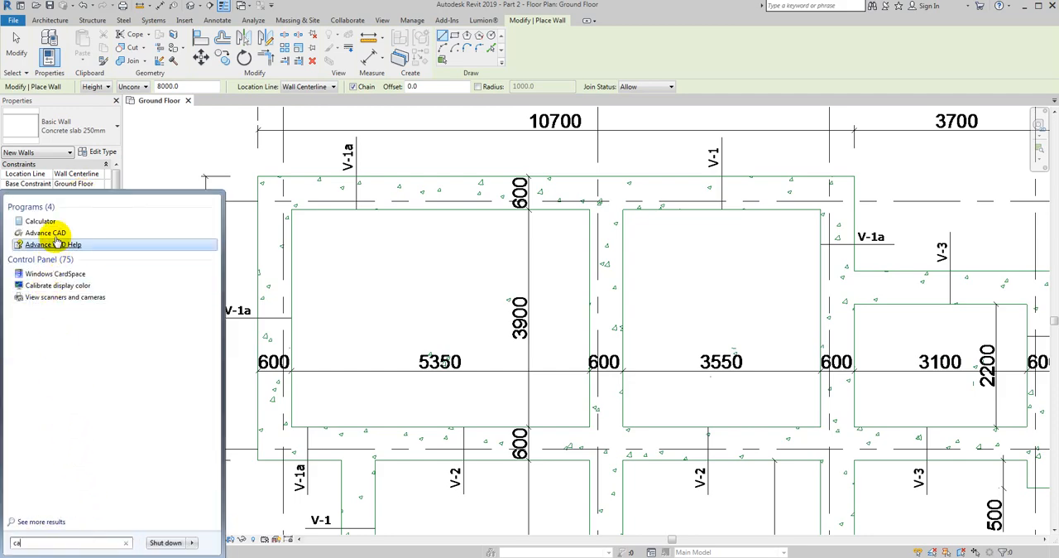
{"action": "left_click", "coordinate": [50, 221]}
{"action": "left_click", "coordinate": [488, 239]}
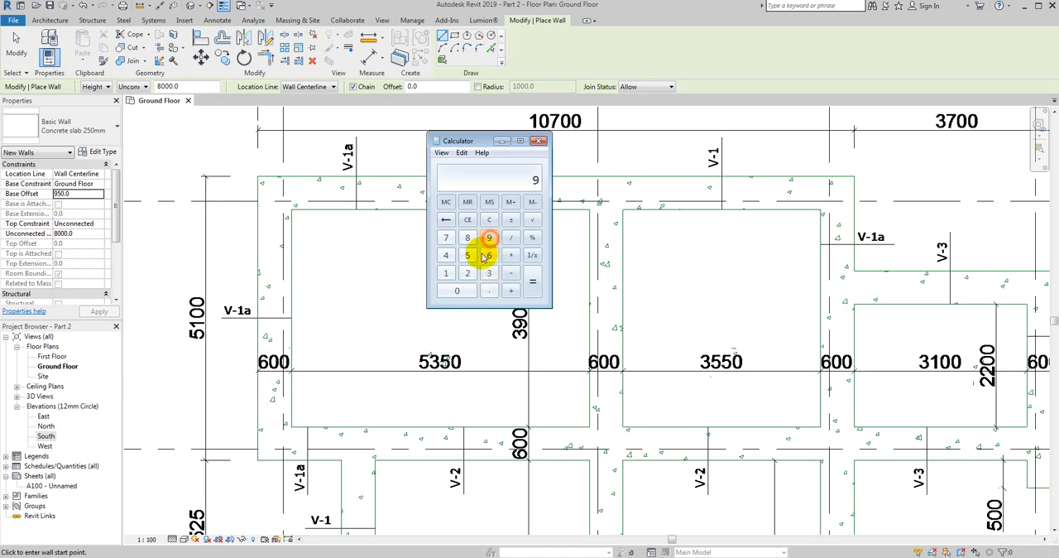
{"action": "left_click", "coordinate": [468, 256]}
{"action": "left_click", "coordinate": [465, 289]}
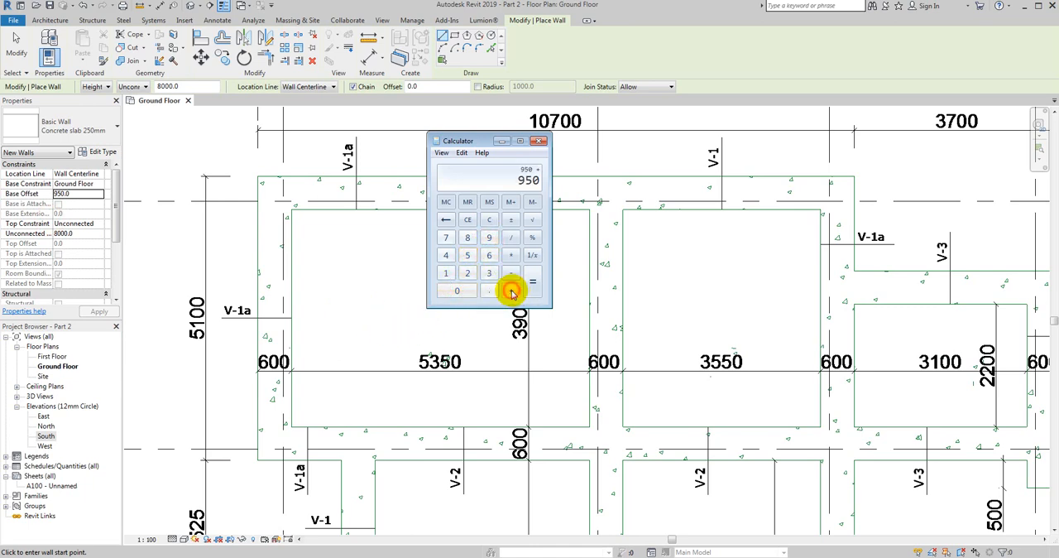
{"action": "left_click", "coordinate": [468, 273]}
{"action": "left_click", "coordinate": [467, 256]}
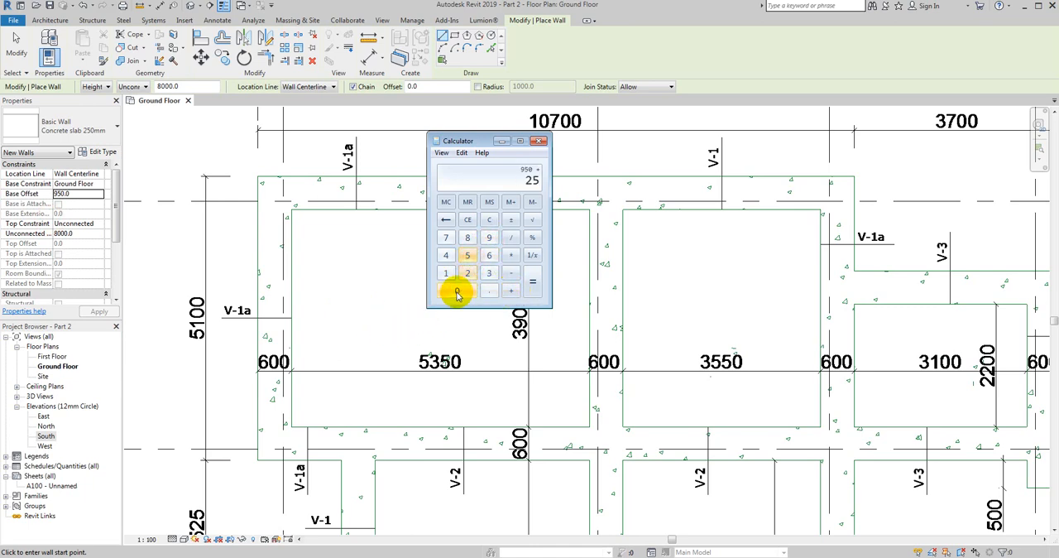
{"action": "left_click", "coordinate": [457, 294]}
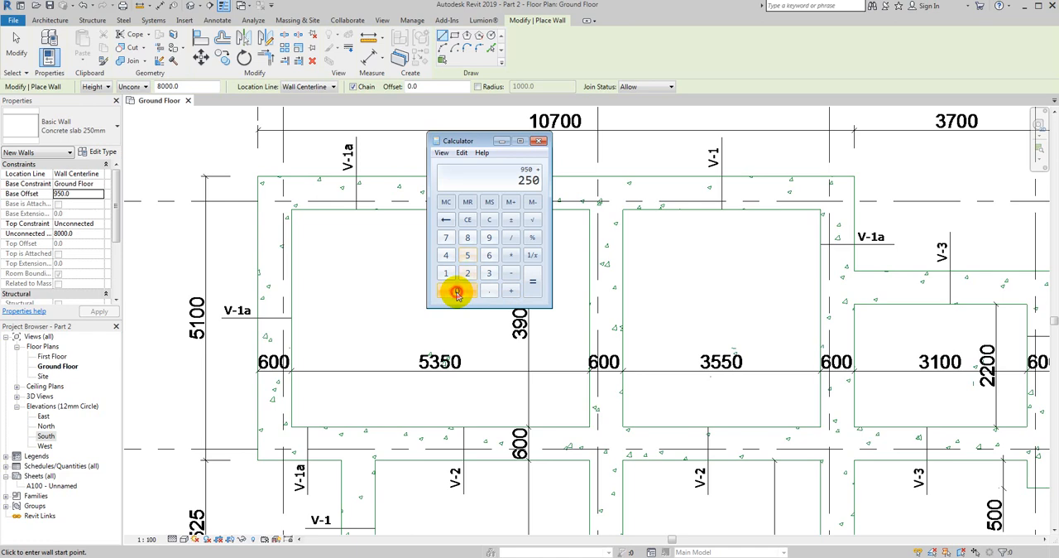
{"action": "left_click", "coordinate": [535, 291]}
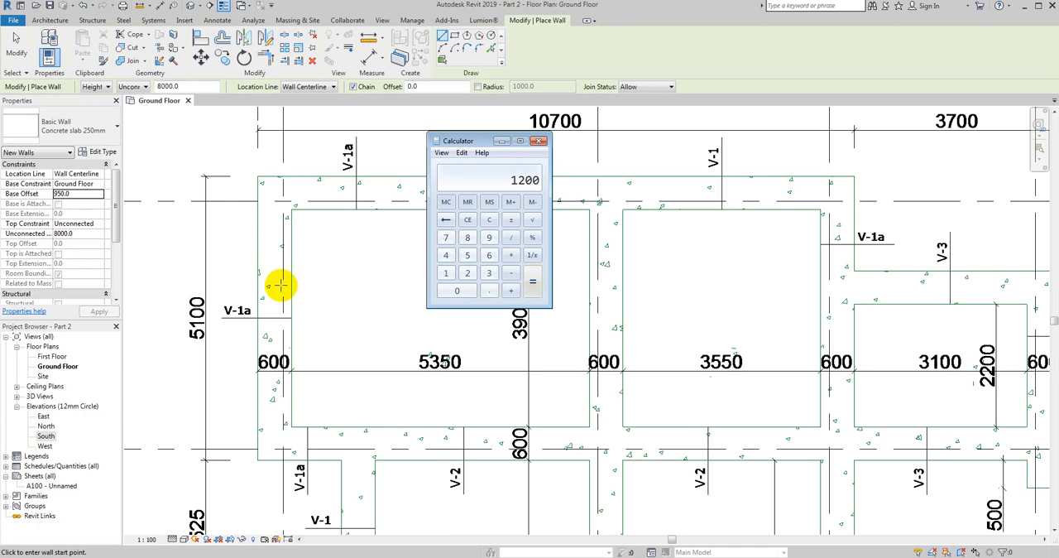
{"action": "left_click", "coordinate": [501, 141]}
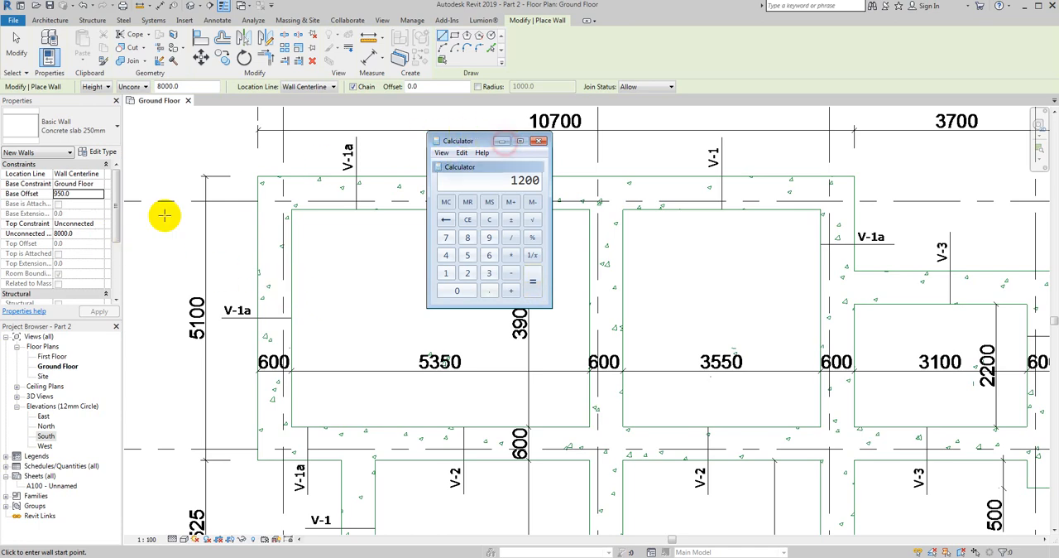
- Set the new wall's base offset to -1200 and its unconnected height to 250, keeping the top constraint Unconnected
{"action": "left_click", "coordinate": [78, 194]}
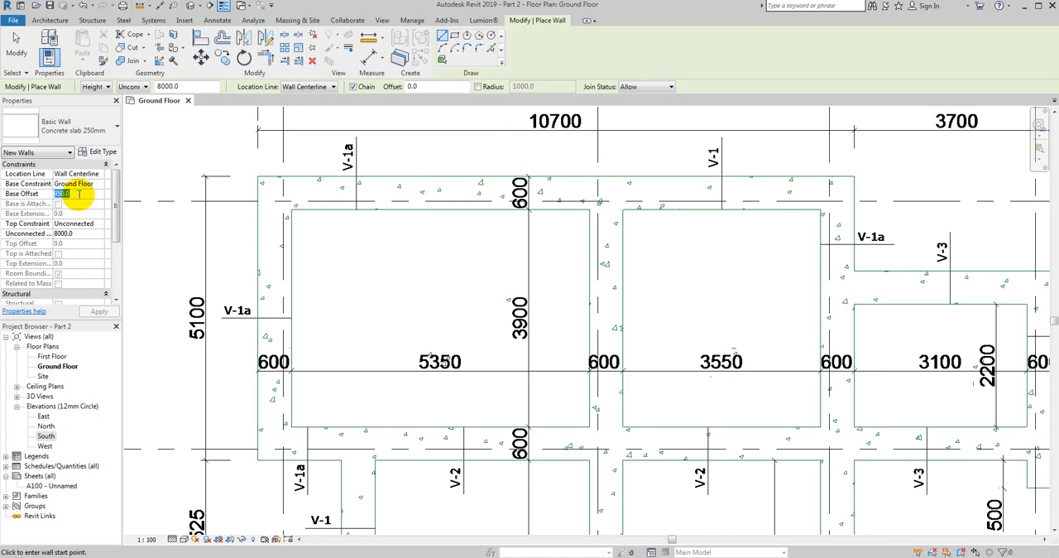
{"action": "left_click", "coordinate": [464, 556]}
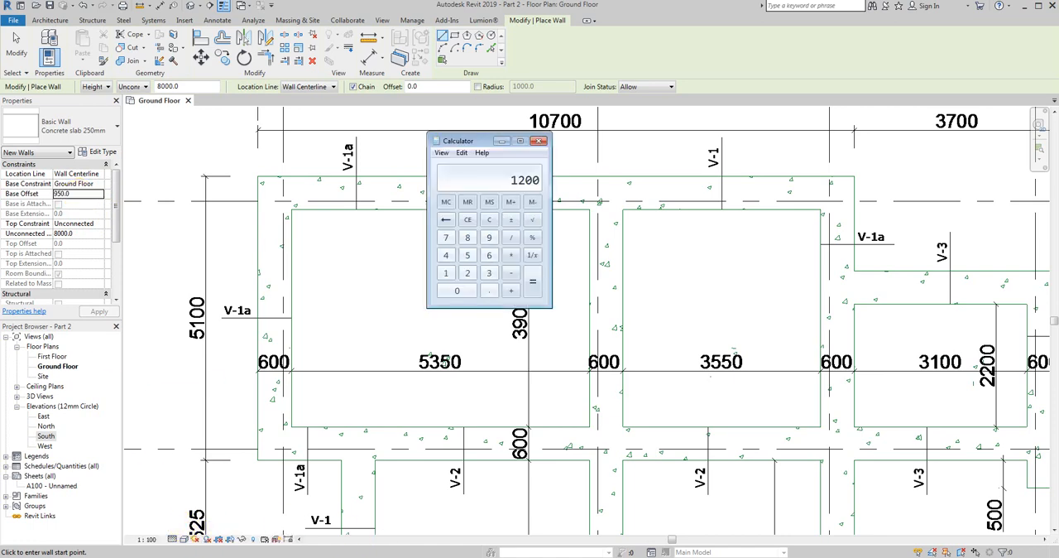
{"action": "left_click", "coordinate": [77, 193]}
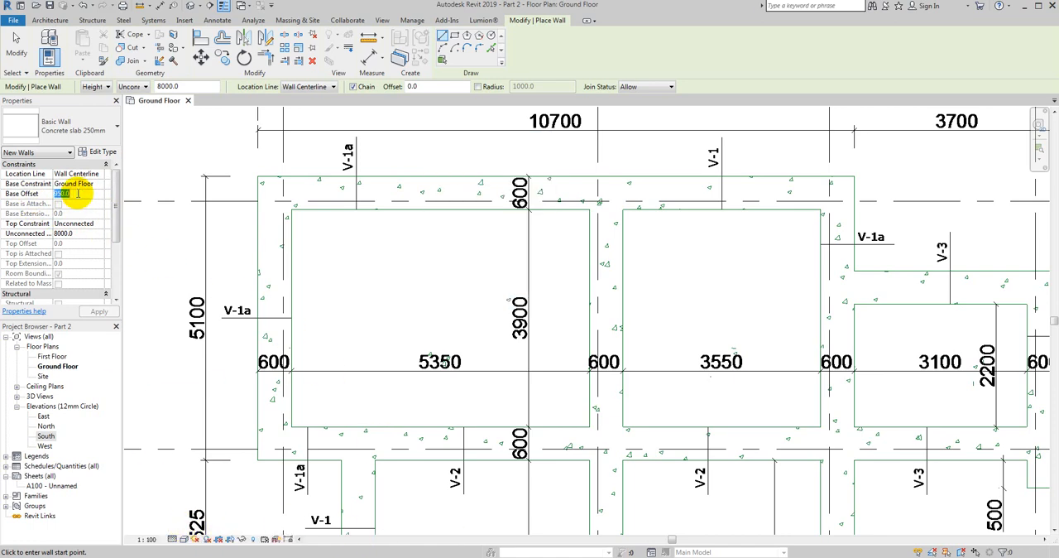
{"action": "type", "text": "-120"}
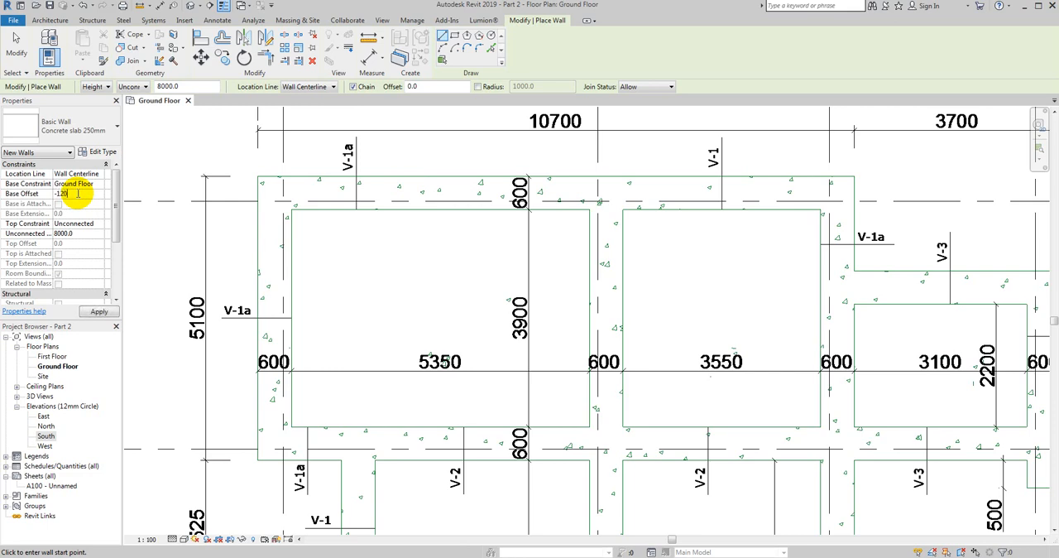
{"action": "type", "text": "0"}
{"action": "left_click", "coordinate": [98, 225]}
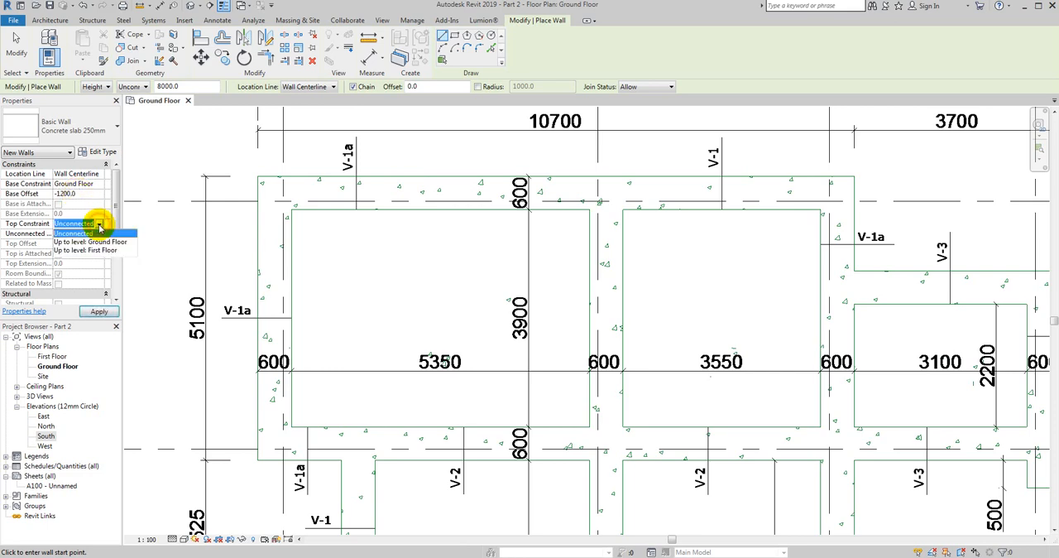
{"action": "left_click", "coordinate": [76, 232]}
{"action": "left_click", "coordinate": [77, 234]}
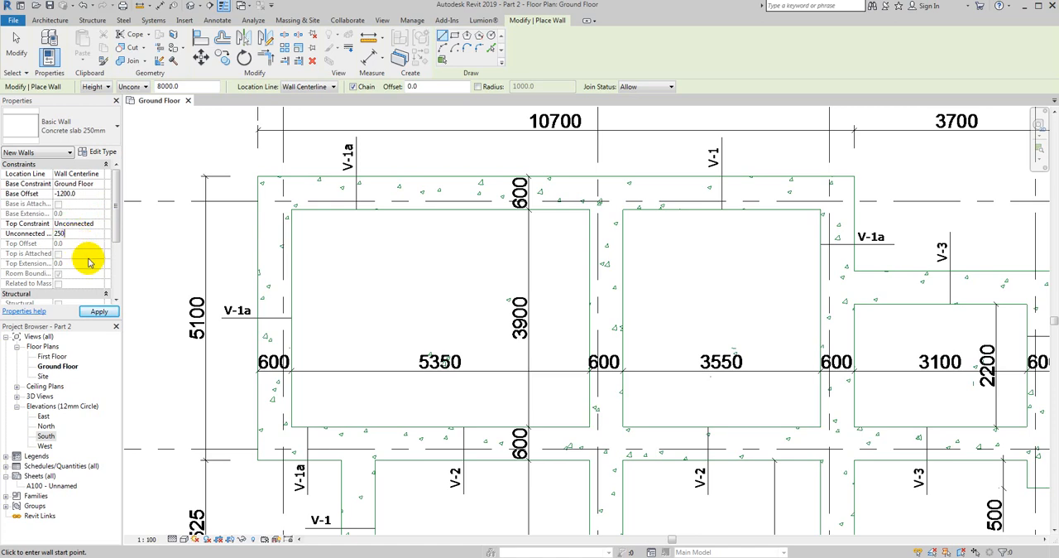
{"action": "left_click", "coordinate": [95, 311]}
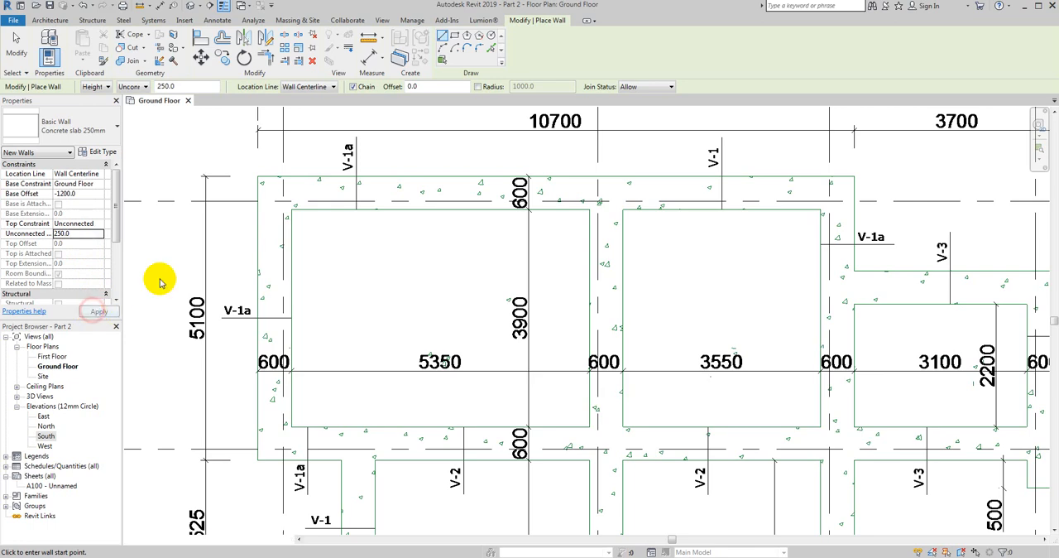
- Set the new wall's location line to Finish Face: Exterior
{"action": "left_click", "coordinate": [258, 175]}
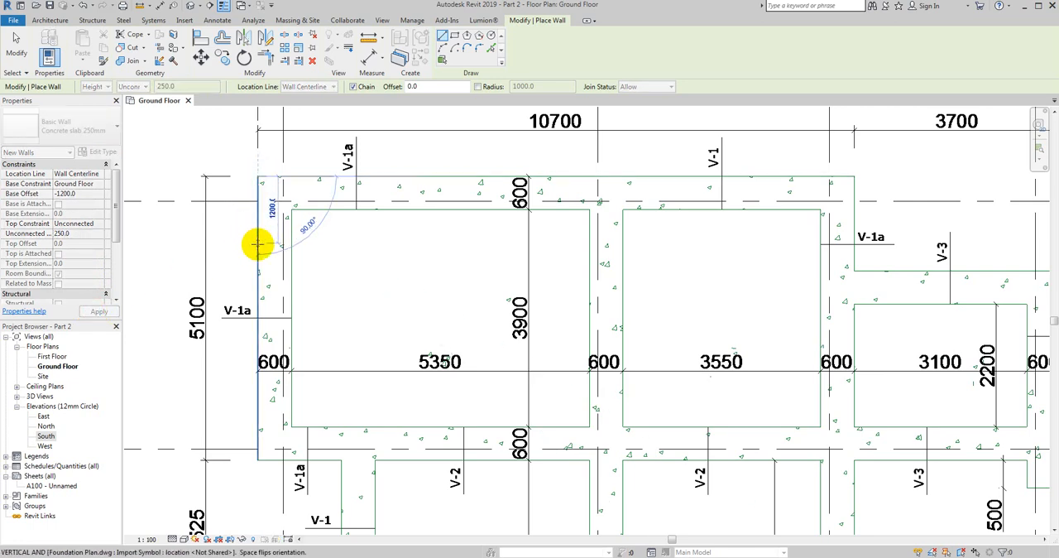
{"action": "key", "text": "Escape"}
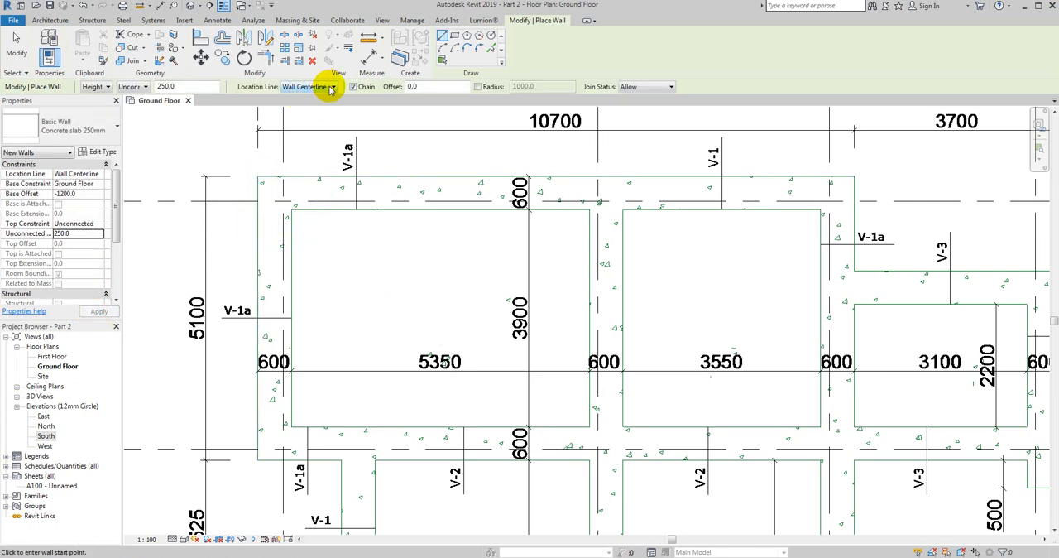
{"action": "left_click", "coordinate": [331, 87]}
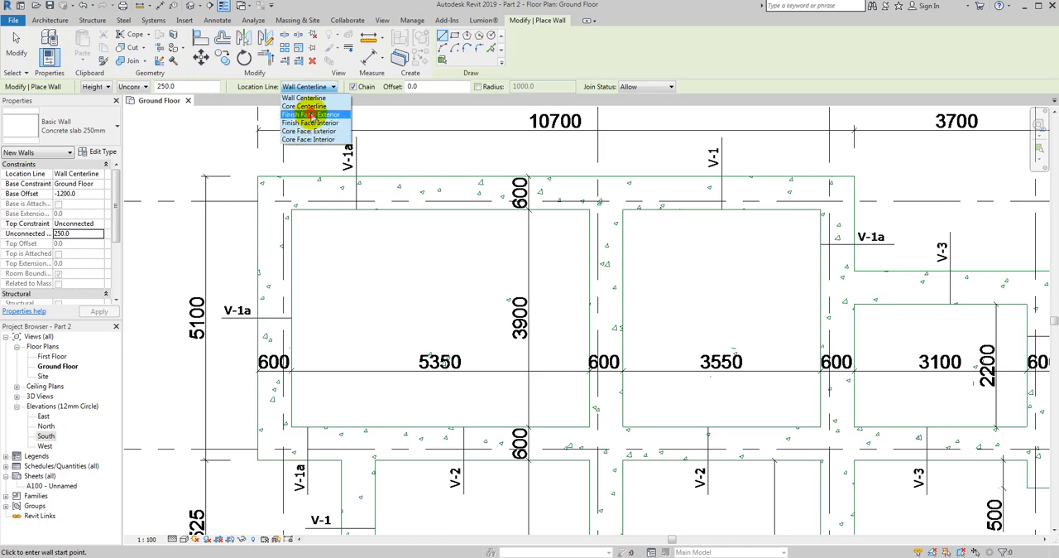
{"action": "left_click", "coordinate": [311, 115]}
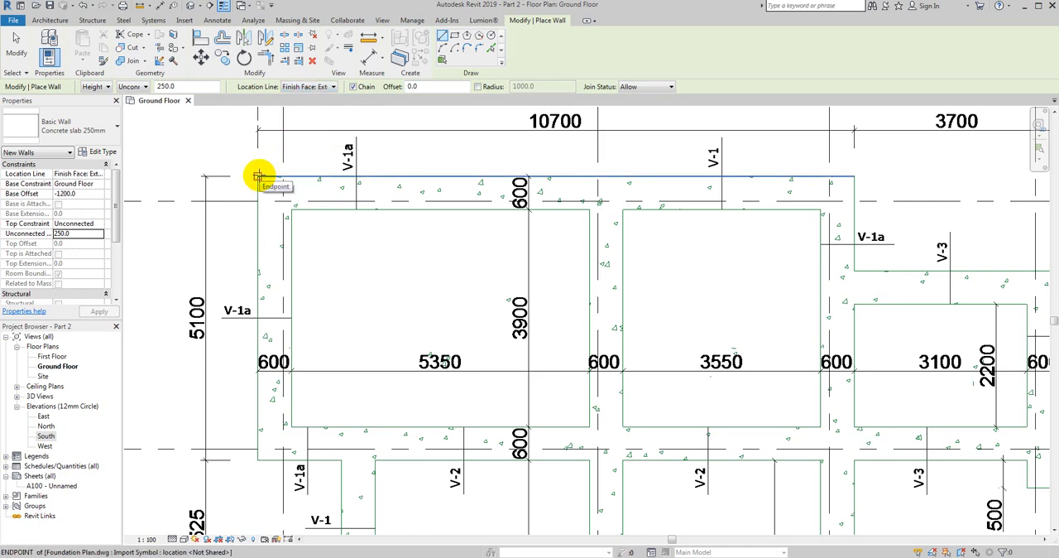
{"action": "left_click", "coordinate": [258, 176]}
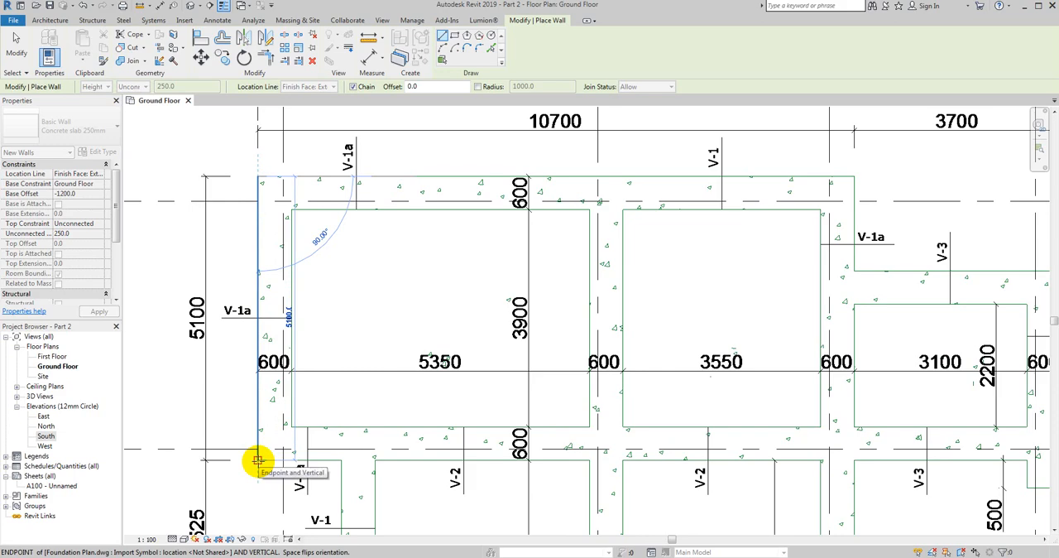
{"action": "key", "text": "Escape"}
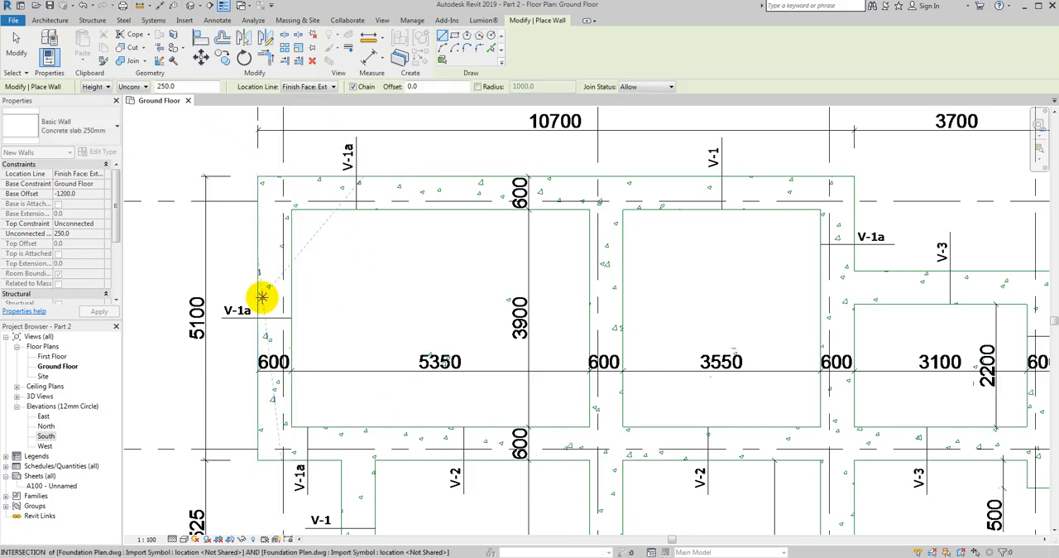
{"action": "key", "text": "Escape"}
- Set the Ground Floor plan's view depth level to Unlimited in its view range and accept it
{"action": "left_click_drag", "start_coordinate": [116, 196], "coordinate": [118, 253]}
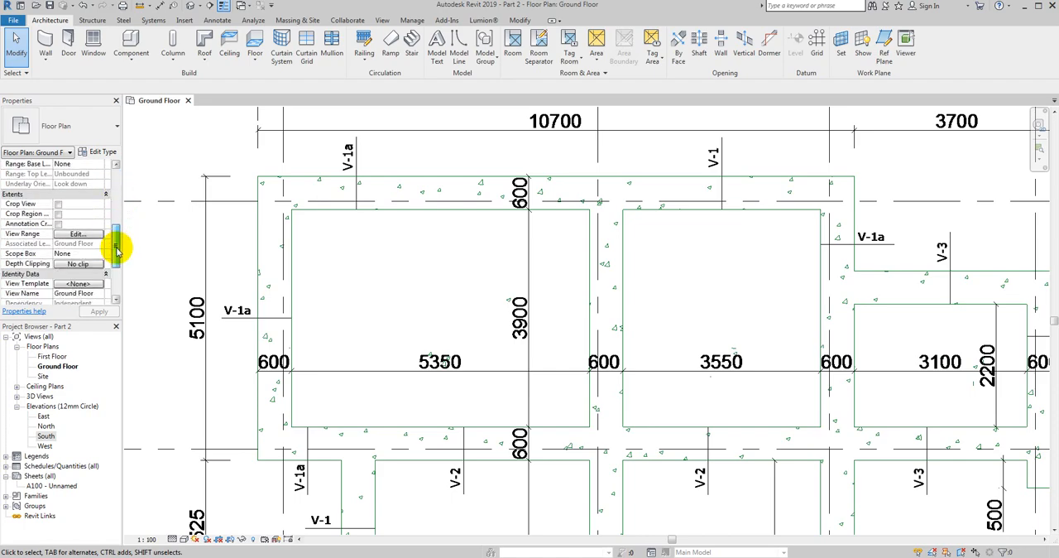
{"action": "left_click", "coordinate": [76, 235]}
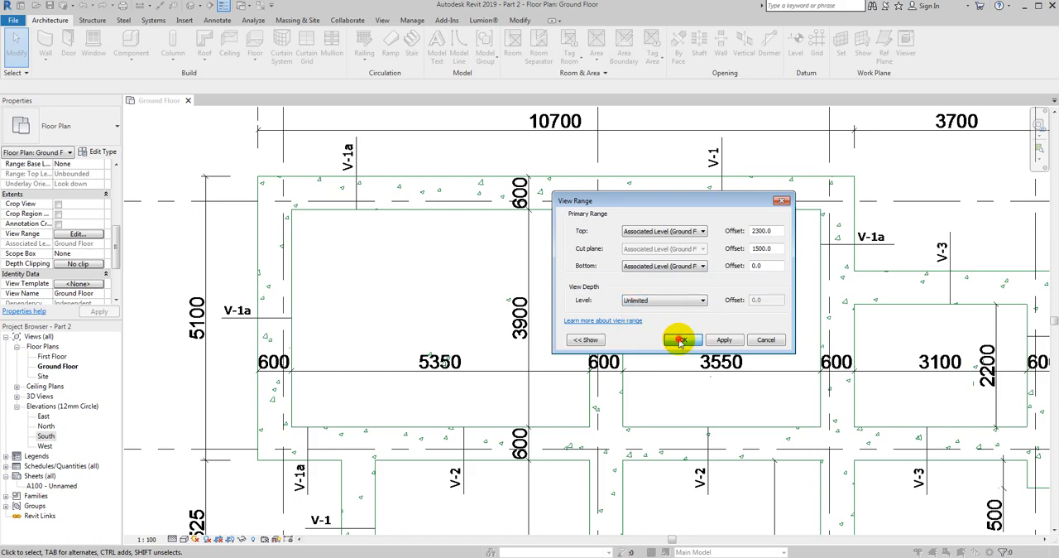
{"action": "left_click", "coordinate": [680, 340]}
- Draw an architectural wall about 5100 mm long down the foundation's outer edge along grid 1, from the corner at grid C to the one at grid B
{"action": "left_click", "coordinate": [46, 60]}
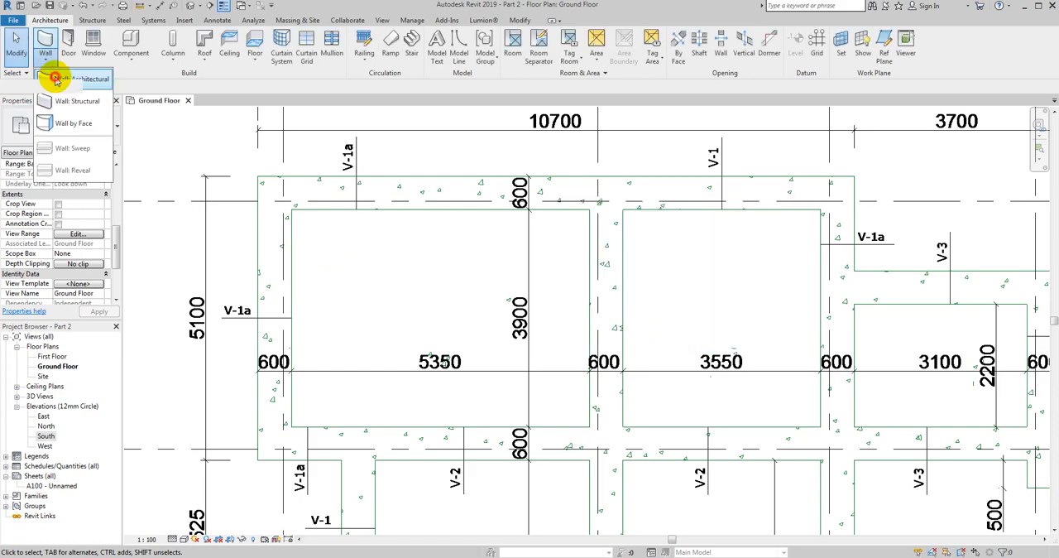
{"action": "left_click", "coordinate": [56, 80]}
{"action": "left_click", "coordinate": [258, 177]}
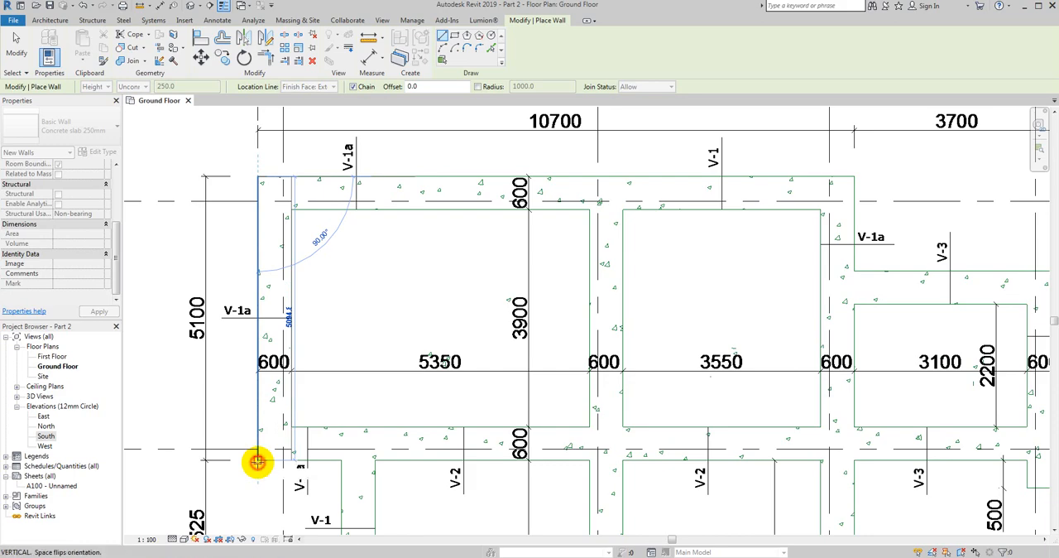
{"action": "left_click", "coordinate": [257, 461]}
{"action": "key", "text": "Escape"}
{"action": "key", "text": "Escape"}
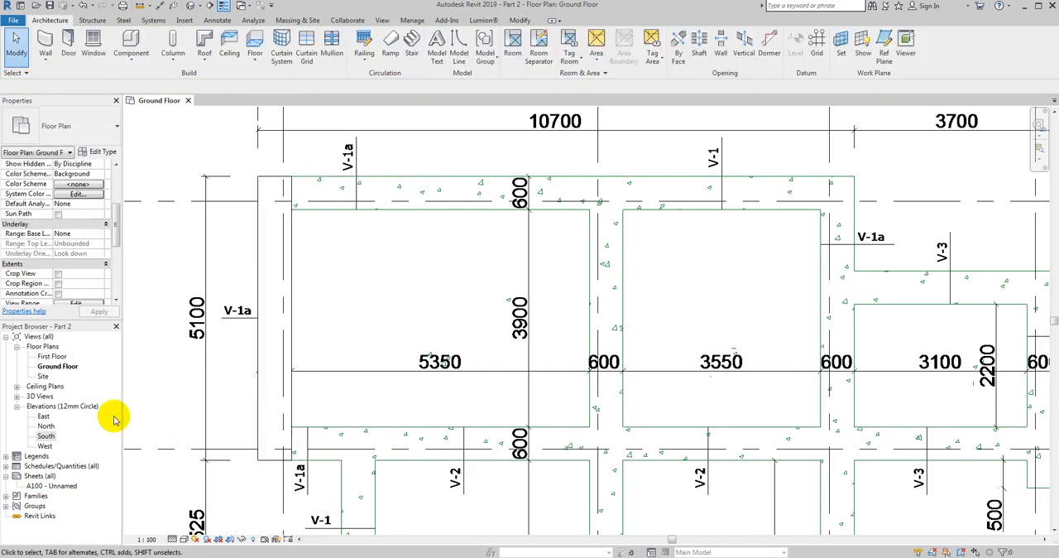
{"action": "scroll", "coordinate": [257, 372], "scroll_direction": "down", "scroll_amount": 4}
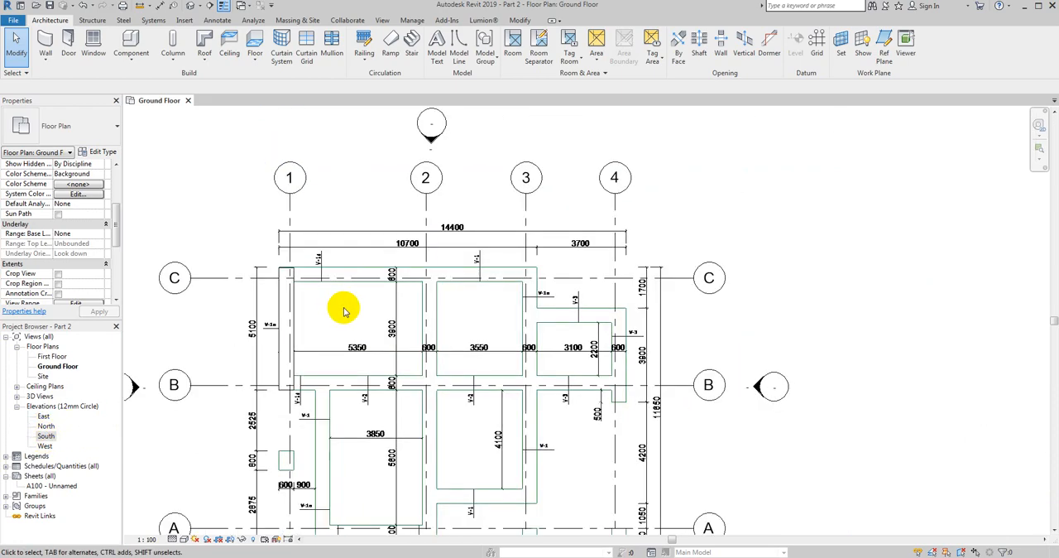
- Check the wall's depth in the West elevation by measuring from the Ground Floor level to its top, and close the elevation
{"action": "scroll", "coordinate": [229, 359], "scroll_direction": "up", "scroll_amount": 3}
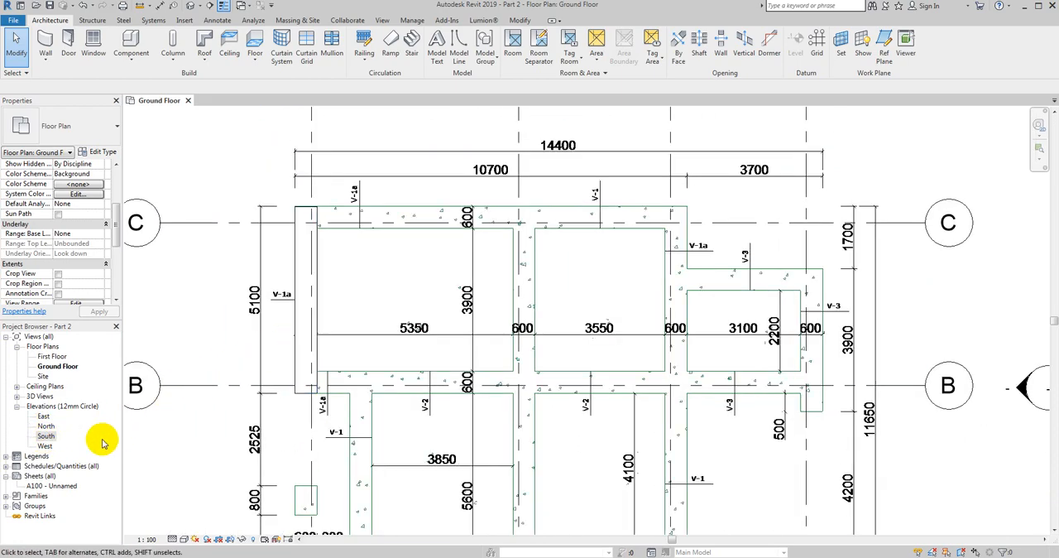
{"action": "double_click", "coordinate": [44, 446]}
{"action": "scroll", "coordinate": [414, 397], "scroll_direction": "up", "scroll_amount": 3}
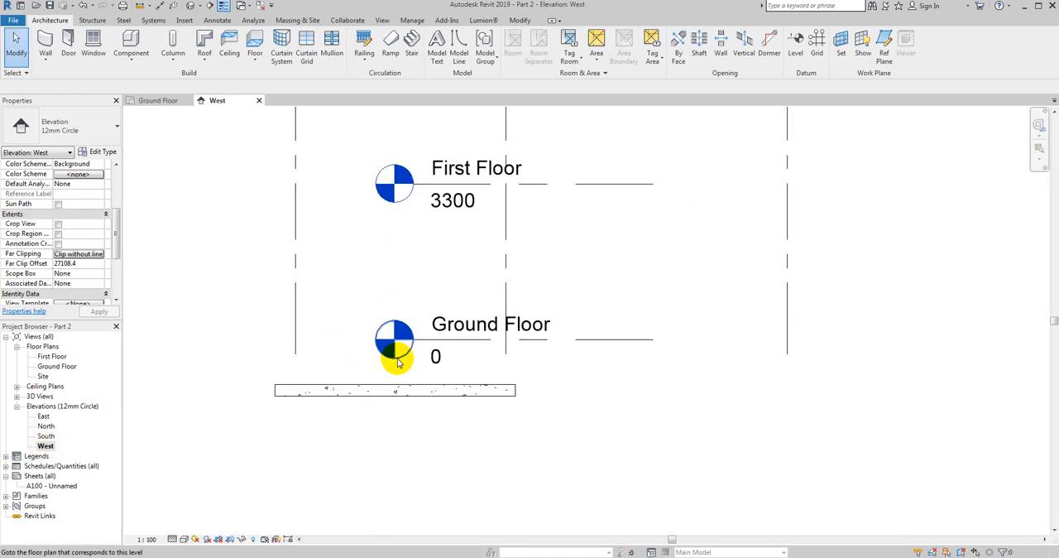
{"action": "left_click", "coordinate": [217, 20]}
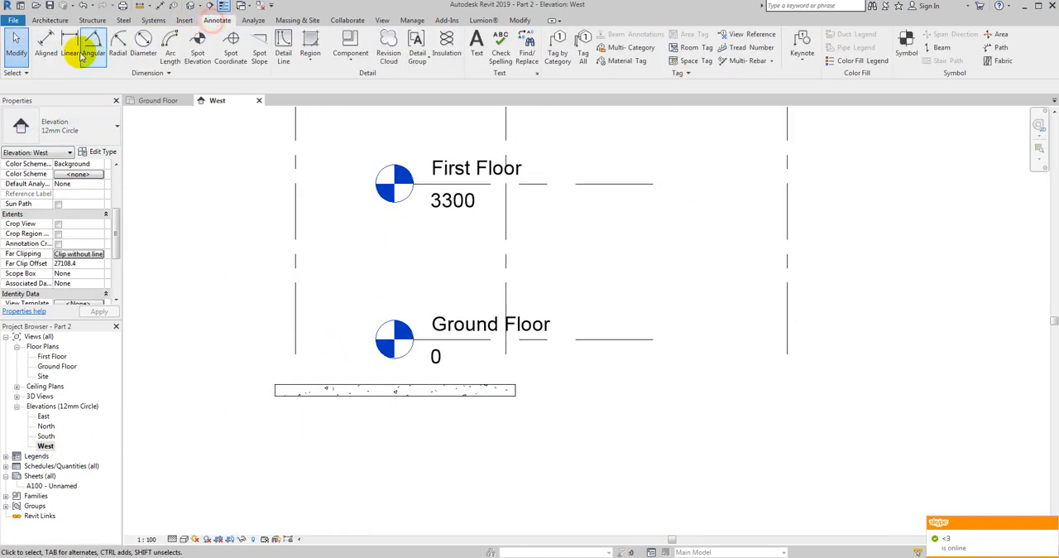
{"action": "left_click", "coordinate": [47, 46]}
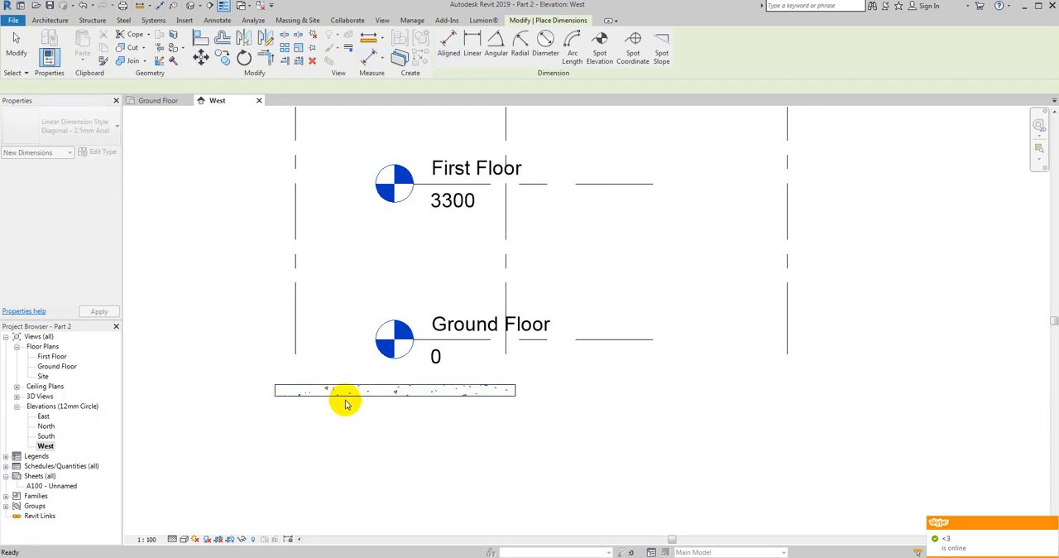
{"action": "scroll", "coordinate": [476, 335], "scroll_direction": "up", "scroll_amount": 3}
{"action": "left_click", "coordinate": [461, 340]}
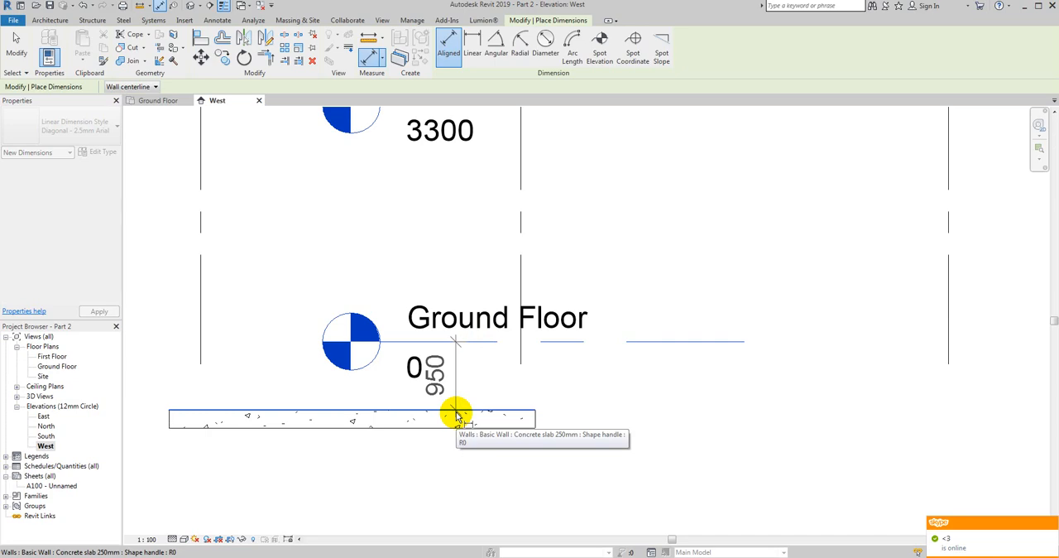
{"action": "key", "text": "Escape"}
{"action": "key", "text": "Escape"}
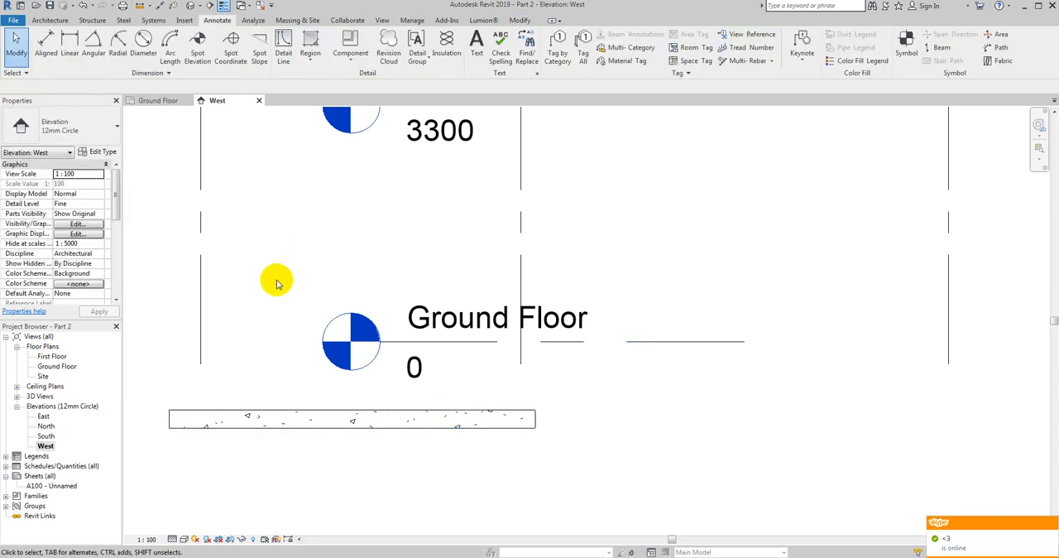
{"action": "left_click", "coordinate": [257, 100]}
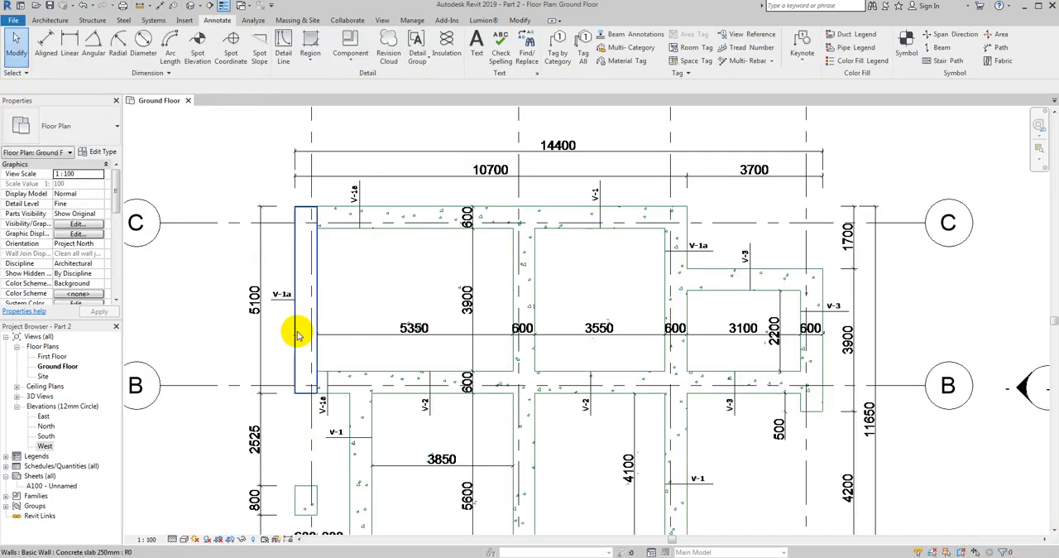
- Create a similar wall about 14100 mm long along grid B, from the grid 1 wall's lower corner to the outer edge at grid 4
{"action": "left_click", "coordinate": [294, 332]}
{"action": "right_click", "coordinate": [299, 340]}
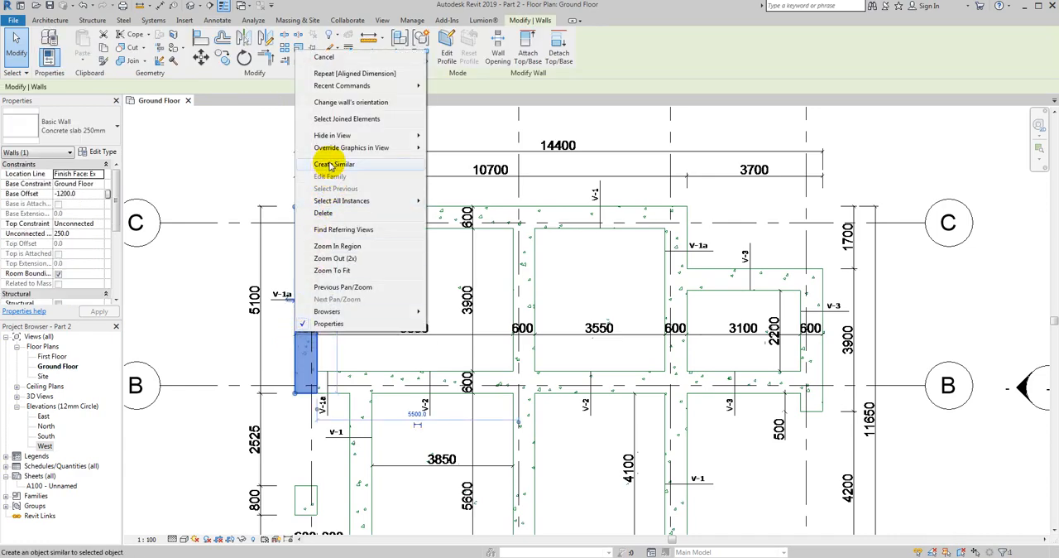
{"action": "left_click", "coordinate": [336, 164]}
{"action": "middle_click_drag", "start_coordinate": [338, 405], "coordinate": [299, 318]}
{"action": "left_click", "coordinate": [282, 313]}
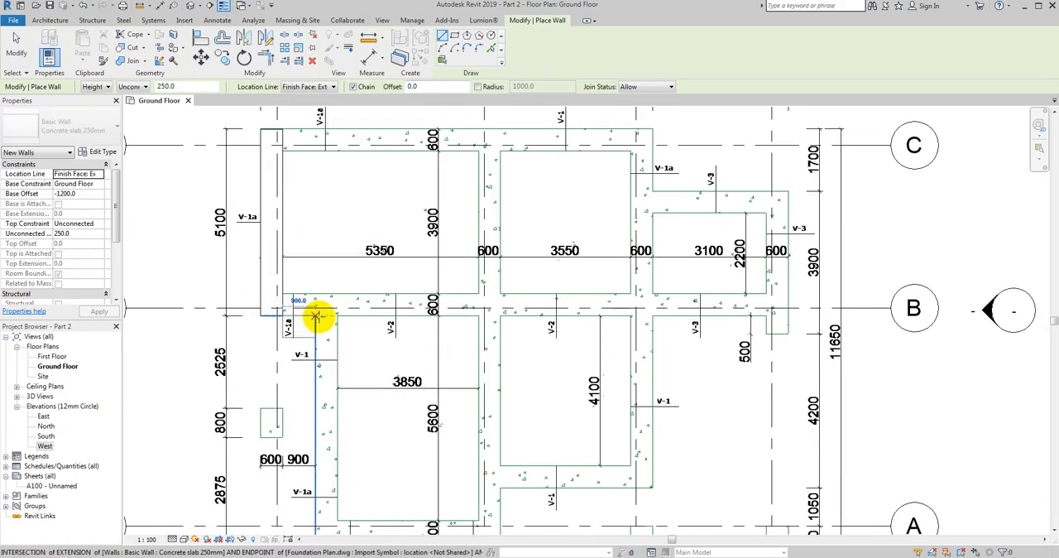
{"action": "scroll", "coordinate": [321, 316], "scroll_direction": "up", "scroll_amount": 2}
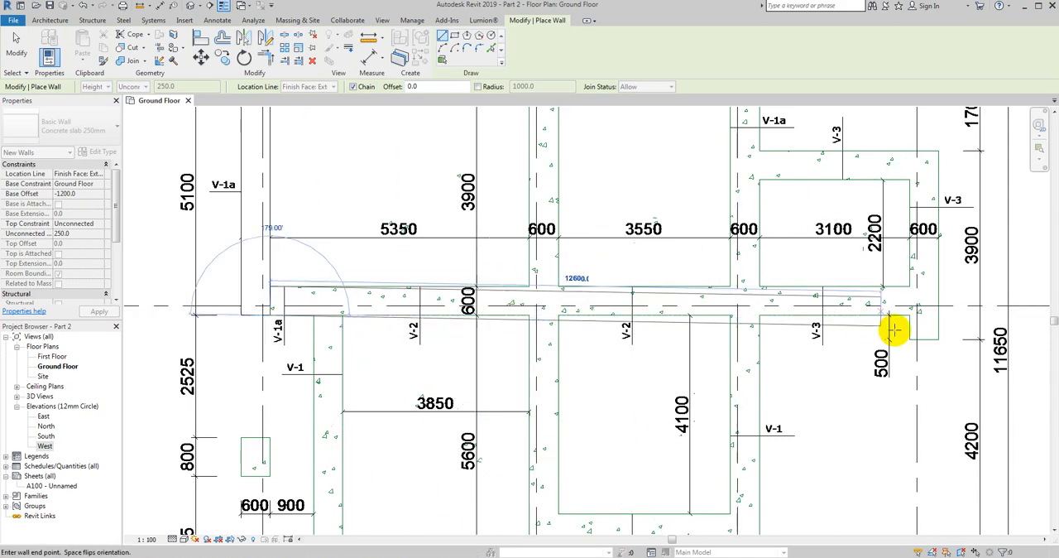
{"action": "left_click", "coordinate": [940, 313]}
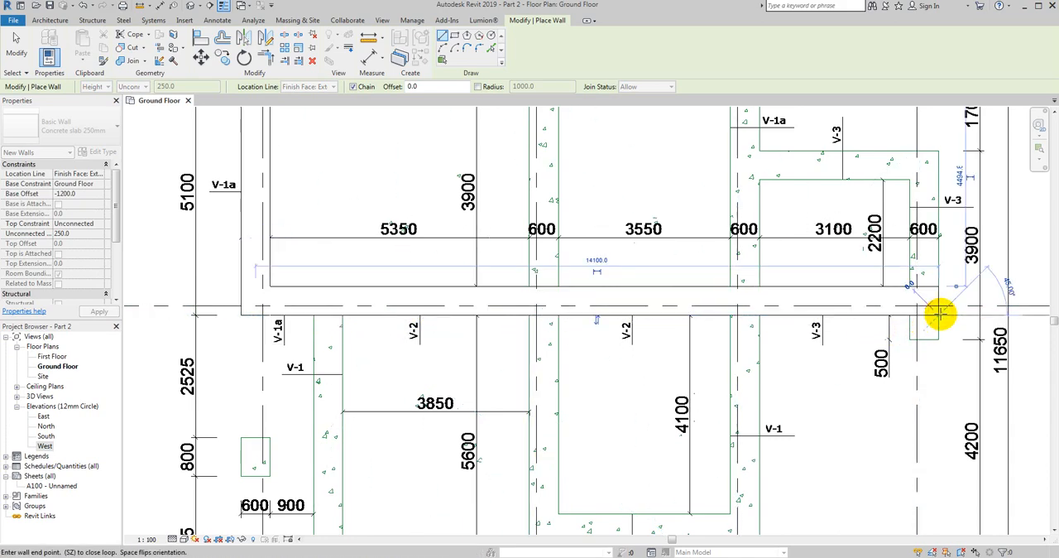
- Draw a short wall stub about 500 mm long at grid 4, from the lower face of the grid B wall to the foundation's end
{"action": "middle_click_drag", "start_coordinate": [946, 293], "coordinate": [803, 333]}
{"action": "left_click", "coordinate": [786, 337]}
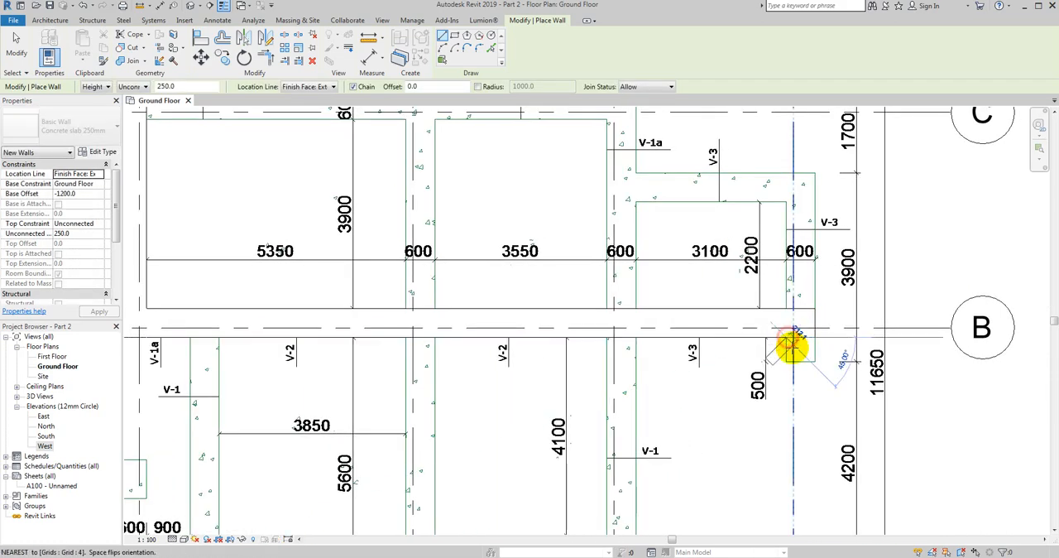
{"action": "left_click", "coordinate": [786, 361]}
{"action": "left_click", "coordinate": [815, 361]}
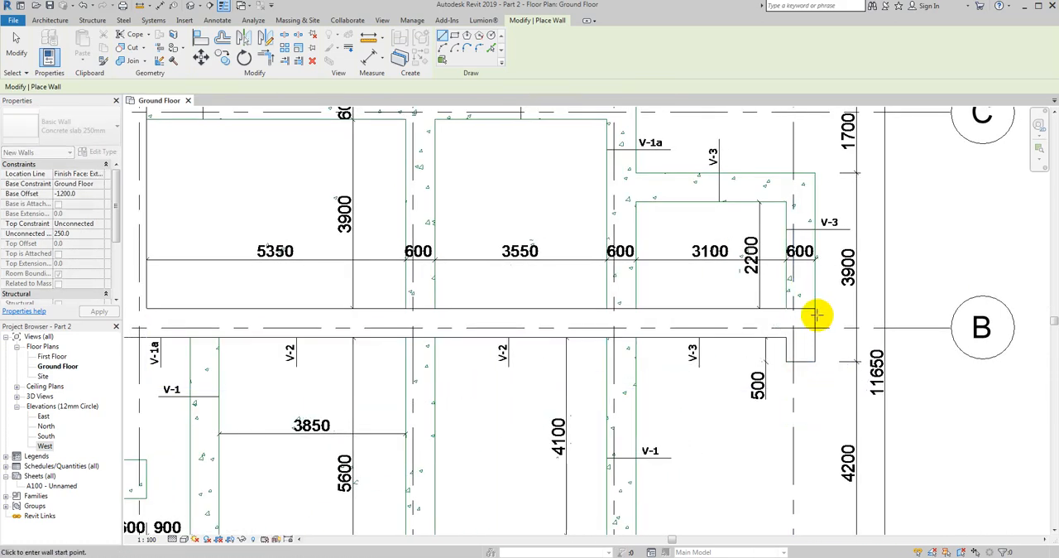
- Trace chained walls from the grid B wall up the outer edge at grid 4 and about 3700 mm across to the outer edge at grid 3
{"action": "left_click", "coordinate": [815, 309]}
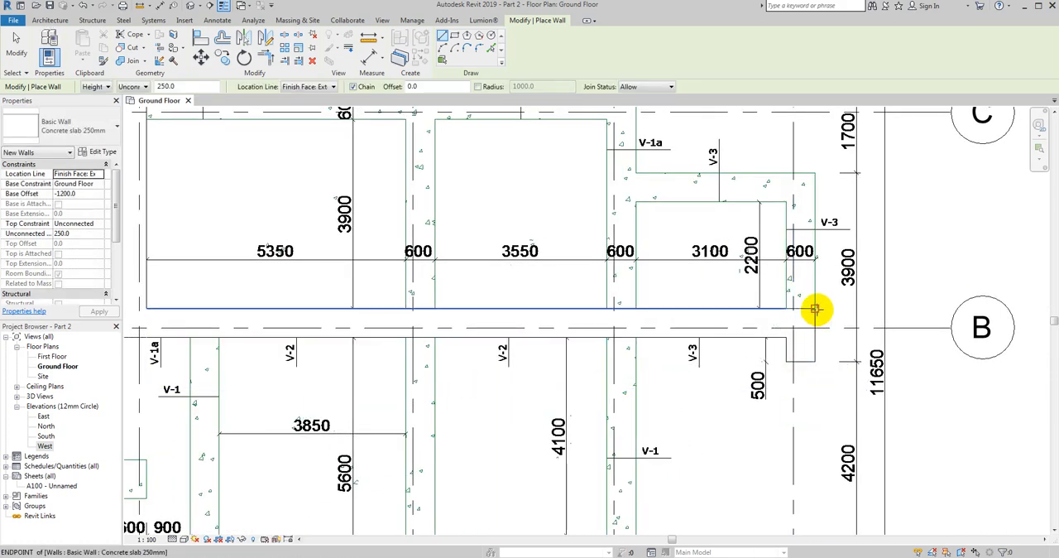
{"action": "left_click", "coordinate": [815, 172]}
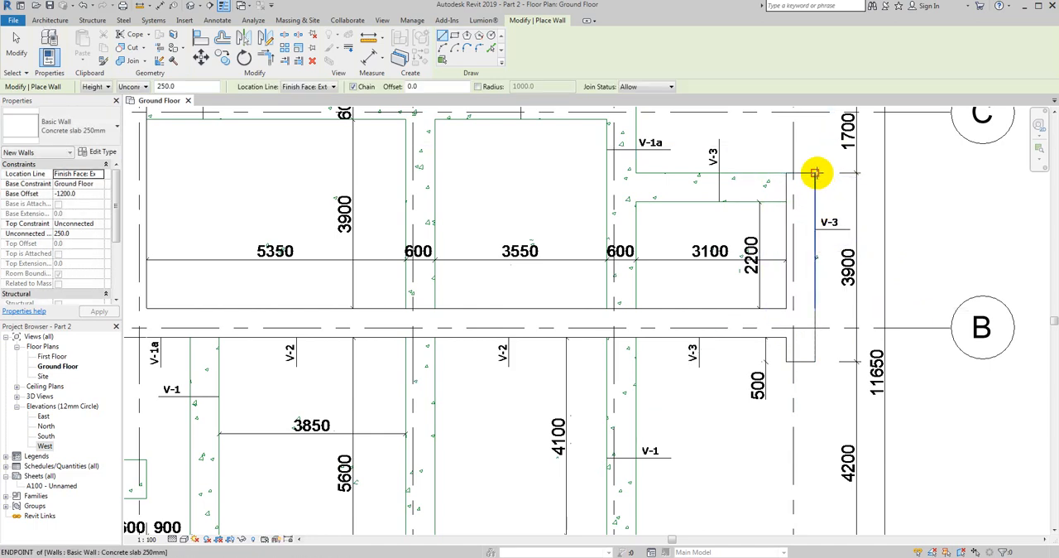
{"action": "left_click", "coordinate": [636, 172]}
{"action": "key", "text": "Escape"}
- Draw a wall about 4500 mm long along the outer edge at grid 3, from the grid B wall to the foundation's corner at grid C
{"action": "left_click", "coordinate": [637, 309]}
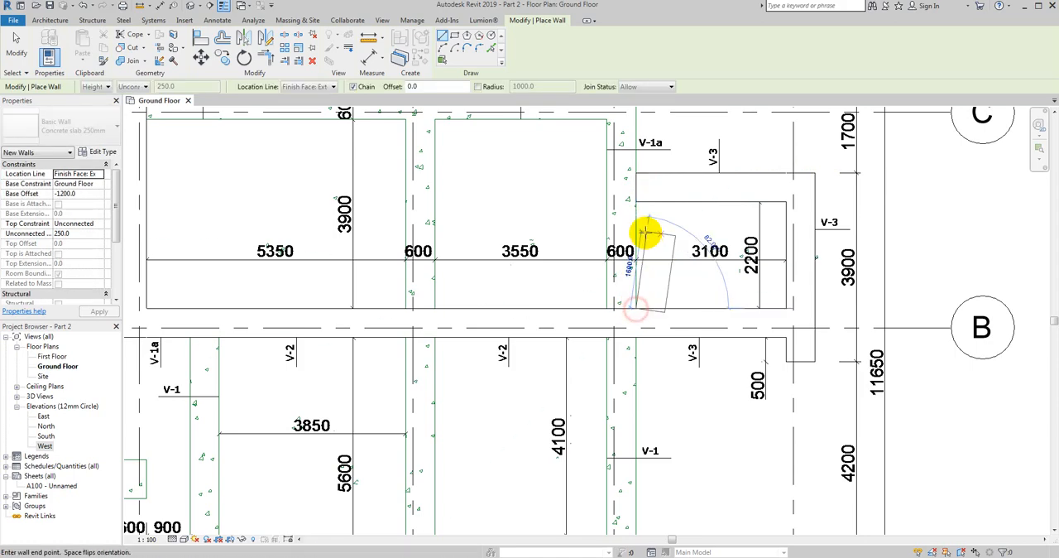
{"action": "middle_click_drag", "start_coordinate": [629, 218], "coordinate": [616, 332]}
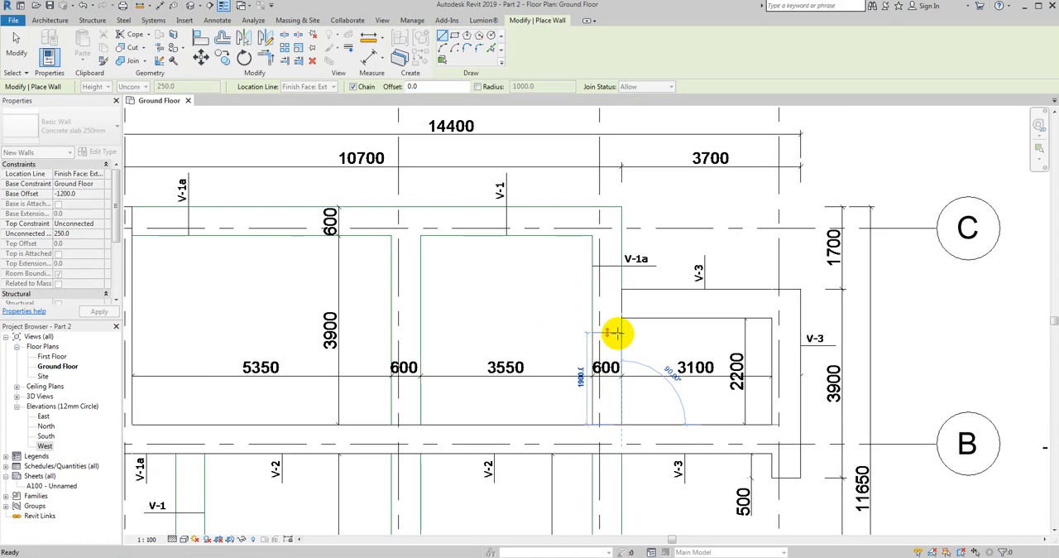
{"action": "left_click", "coordinate": [622, 207]}
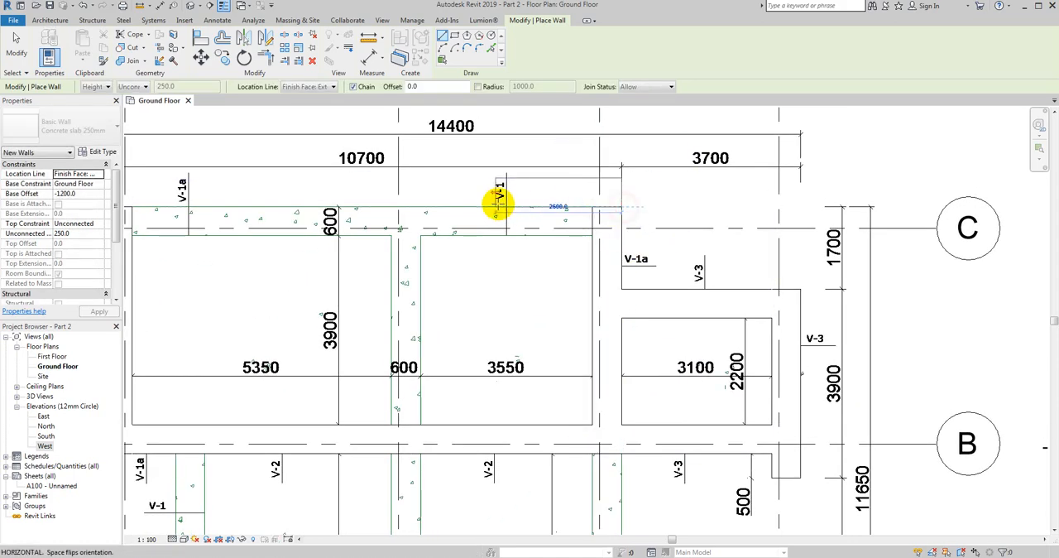
{"action": "middle_click_drag", "start_coordinate": [495, 206], "coordinate": [654, 196]}
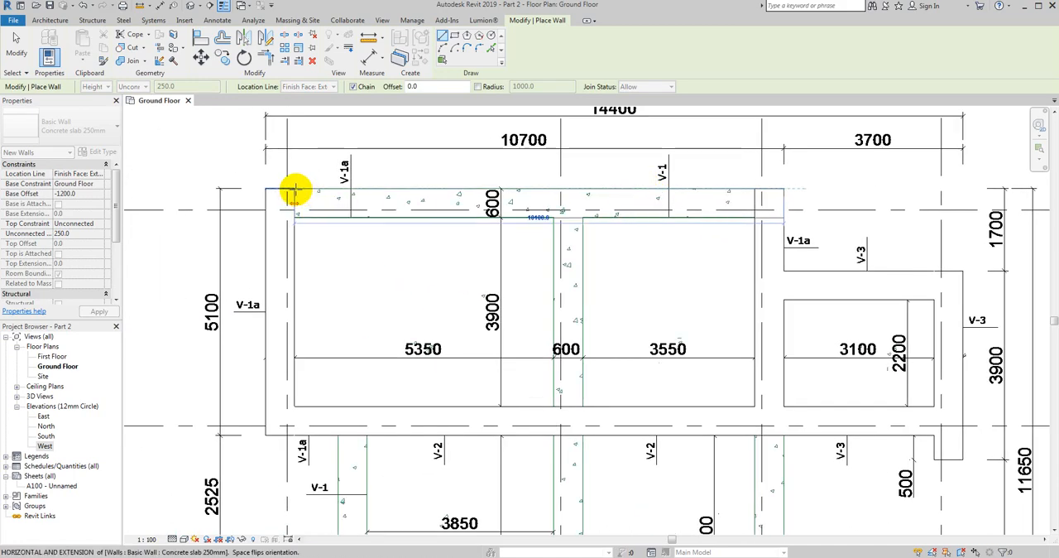
{"action": "scroll", "coordinate": [295, 192], "scroll_direction": "up", "scroll_amount": 8}
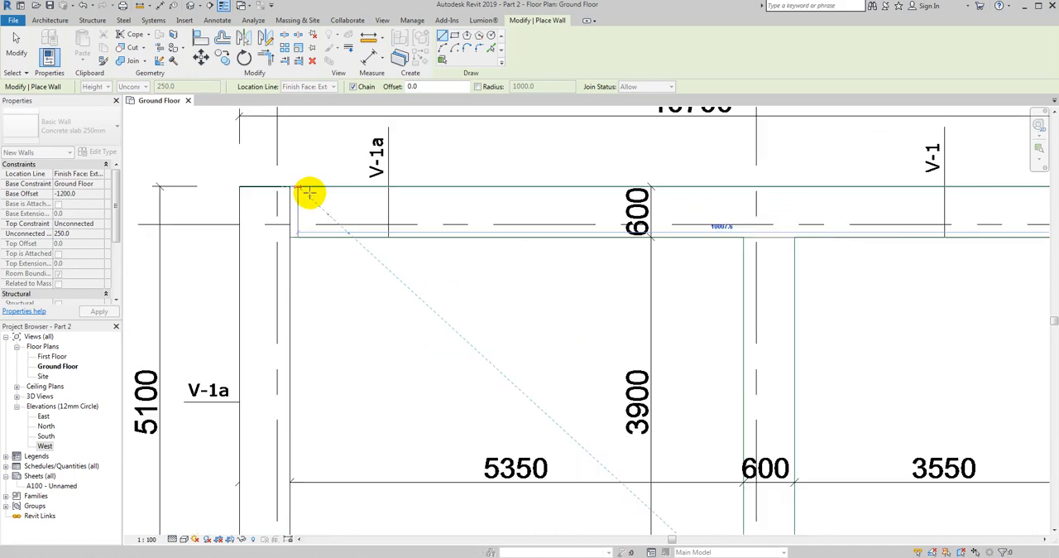
{"action": "scroll", "coordinate": [277, 171], "scroll_direction": "down", "scroll_amount": 4}
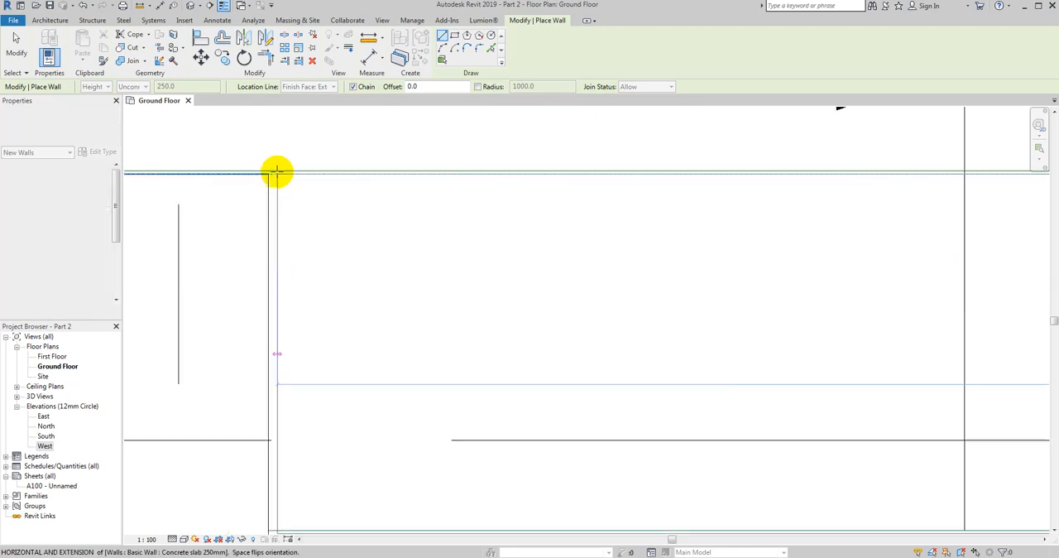
{"action": "scroll", "coordinate": [282, 166], "scroll_direction": "up", "scroll_amount": 5}
{"action": "left_click", "coordinate": [282, 165]}
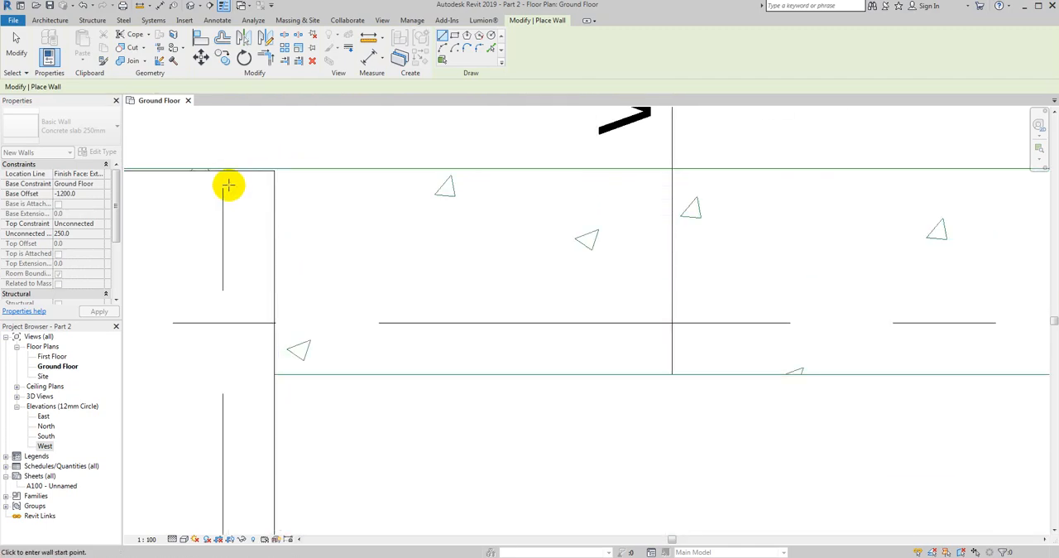
{"action": "key", "text": "Escape"}
- Draw a wall along grid C from the inner face of the grid 3 wall towards grid 1, ending it just short of the grid 1 wall
{"action": "scroll", "coordinate": [227, 184], "scroll_direction": "down", "scroll_amount": 5}
{"action": "scroll", "coordinate": [704, 170], "scroll_direction": "up", "scroll_amount": 2}
{"action": "scroll", "coordinate": [703, 237], "scroll_direction": "up", "scroll_amount": 2}
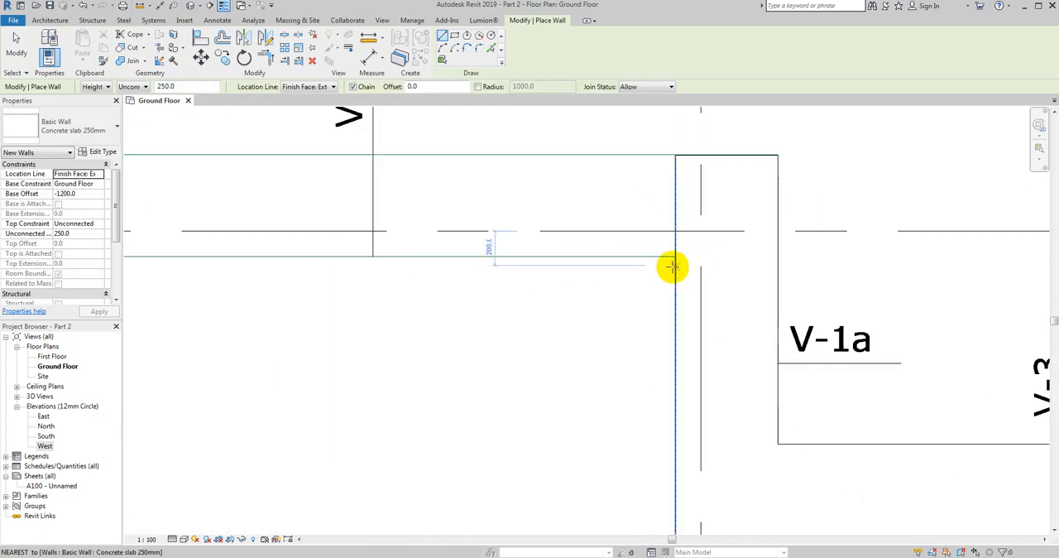
{"action": "left_click", "coordinate": [675, 256]}
{"action": "scroll", "coordinate": [654, 256], "scroll_direction": "down", "scroll_amount": 3}
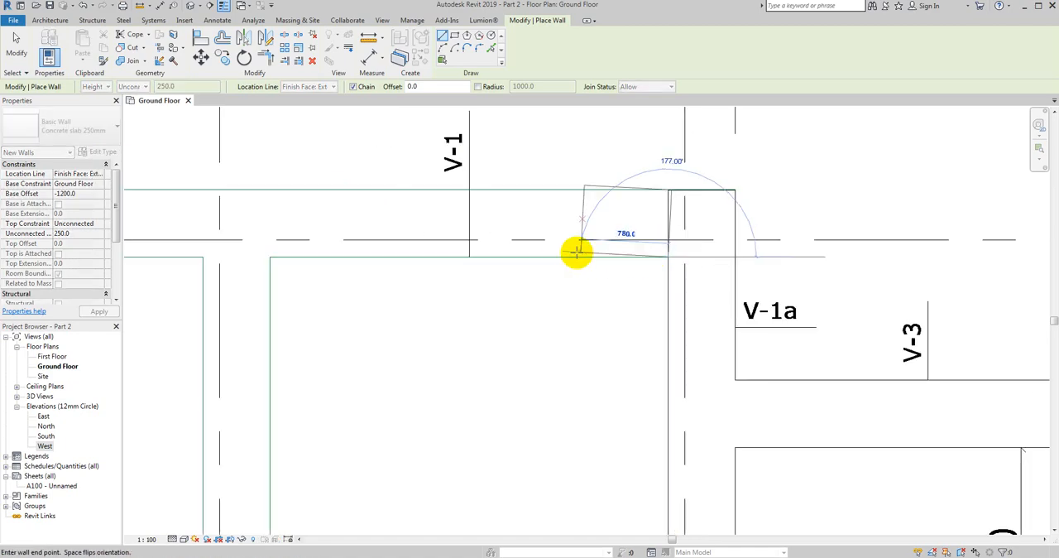
{"action": "scroll", "coordinate": [574, 239], "scroll_direction": "up", "scroll_amount": 2}
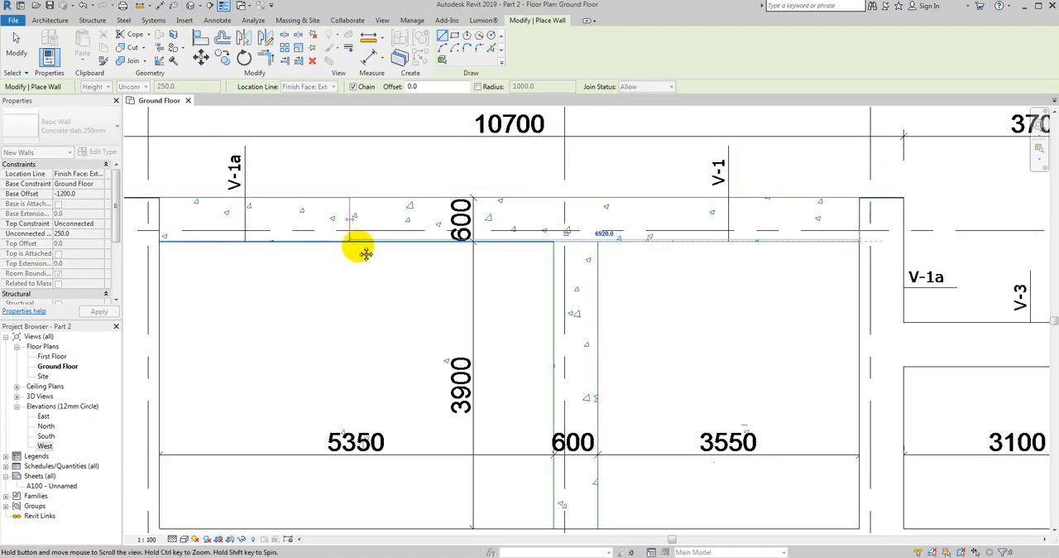
{"action": "middle_click_drag", "start_coordinate": [354, 246], "coordinate": [627, 240]}
{"action": "scroll", "coordinate": [506, 236], "scroll_direction": "up", "scroll_amount": 2}
{"action": "key", "text": "Escape"}
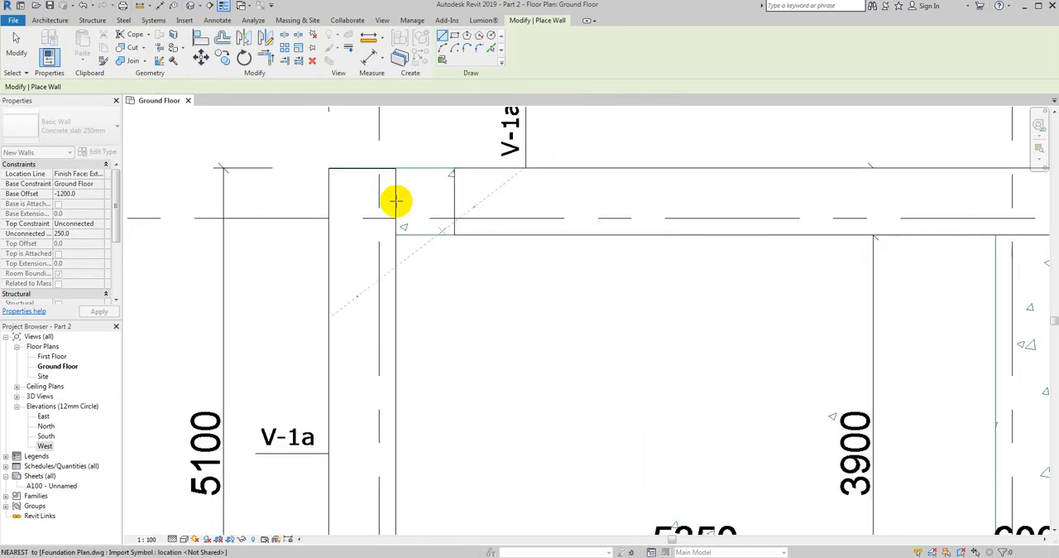
{"action": "key", "text": "Escape"}
- Trim/extend the grid 1 wall and the grid C wall to meet at a corner
{"action": "left_click", "coordinate": [520, 19]}
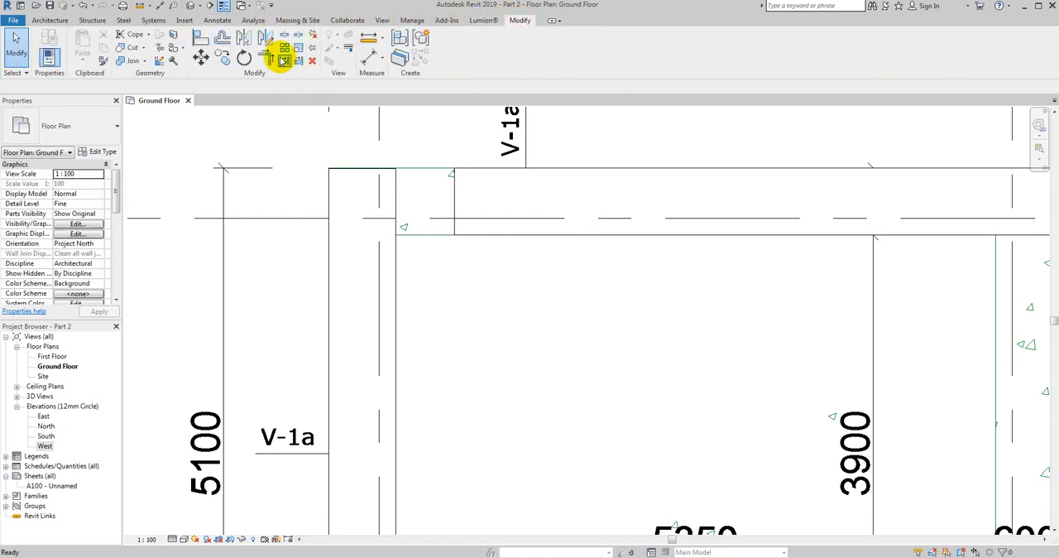
{"action": "left_click", "coordinate": [266, 58]}
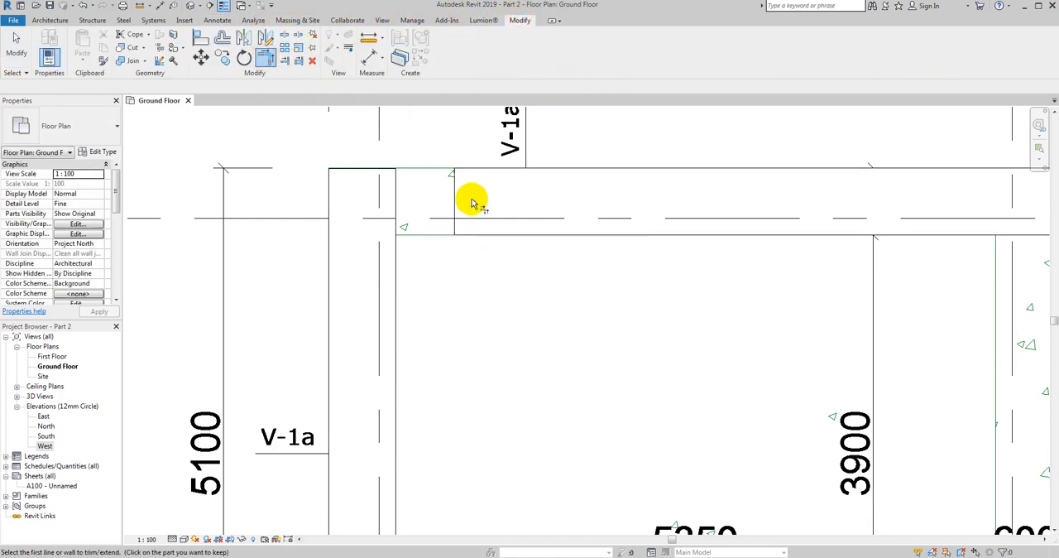
{"action": "left_click", "coordinate": [393, 272]}
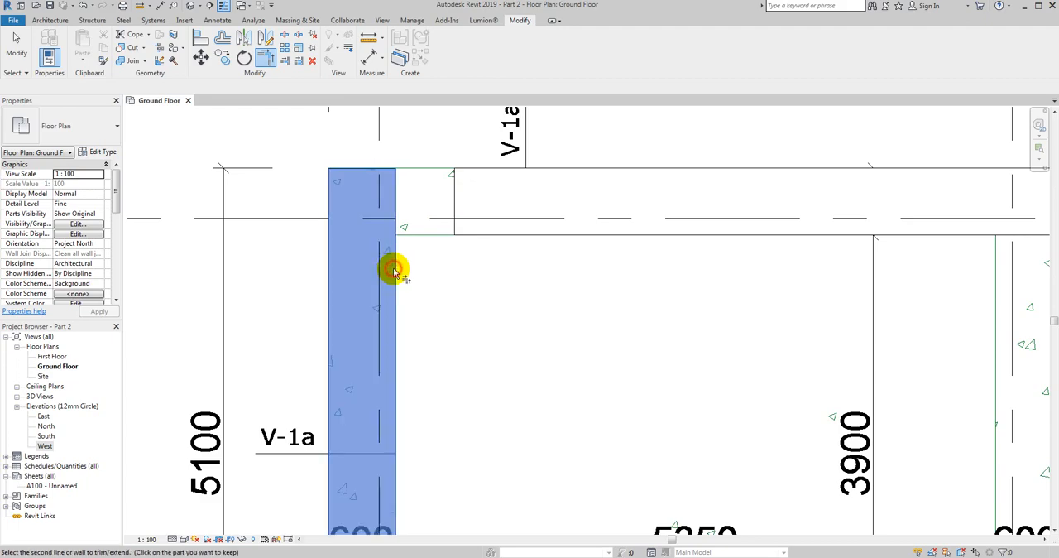
{"action": "left_click", "coordinate": [482, 167]}
{"action": "key", "text": "Escape"}
{"action": "key", "text": "Escape"}
{"action": "scroll", "coordinate": [380, 235], "scroll_direction": "down", "scroll_amount": 3}
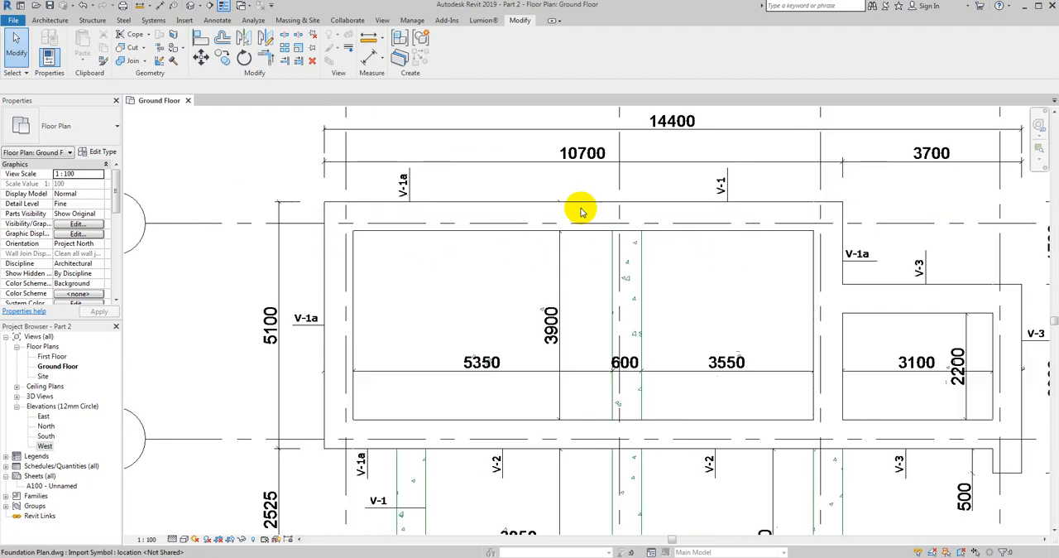
- Draw a wall along grid 2 from the inner face of the grid C wall down to the foundation's end past grid A
{"action": "left_click", "coordinate": [48, 20]}
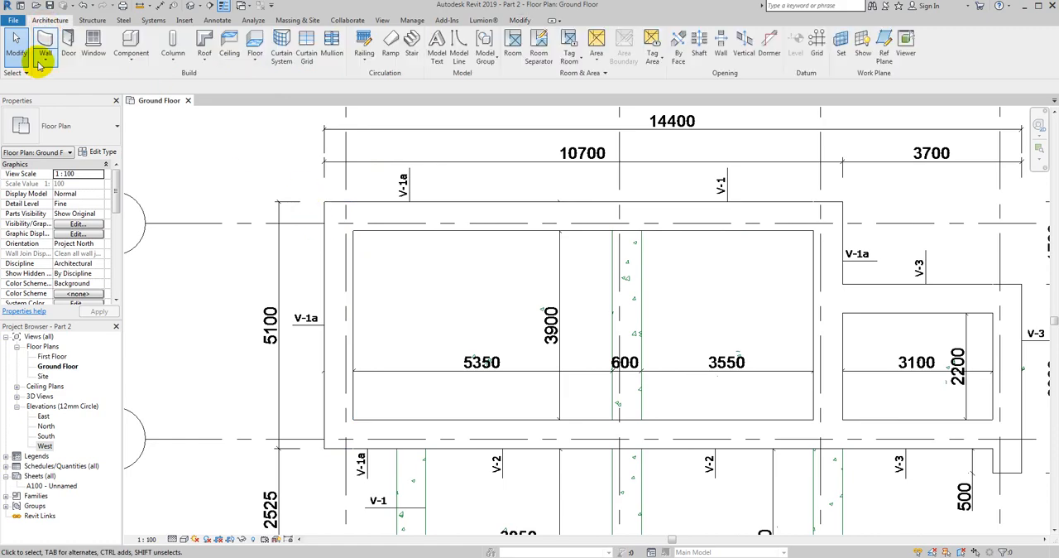
{"action": "left_click", "coordinate": [48, 66]}
{"action": "left_click", "coordinate": [83, 100]}
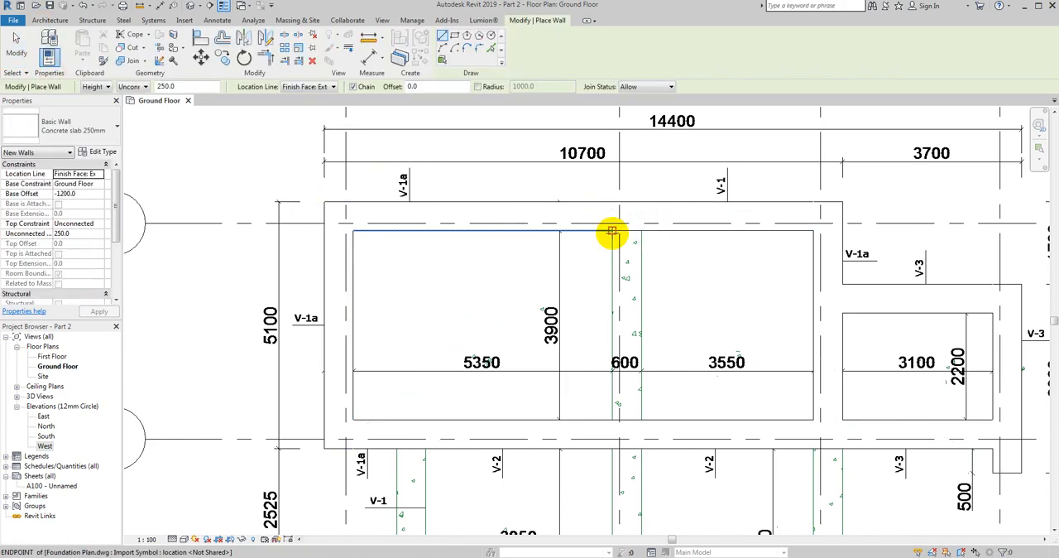
{"action": "left_click", "coordinate": [611, 231]}
{"action": "middle_click_drag", "start_coordinate": [608, 285], "coordinate": [549, 173]}
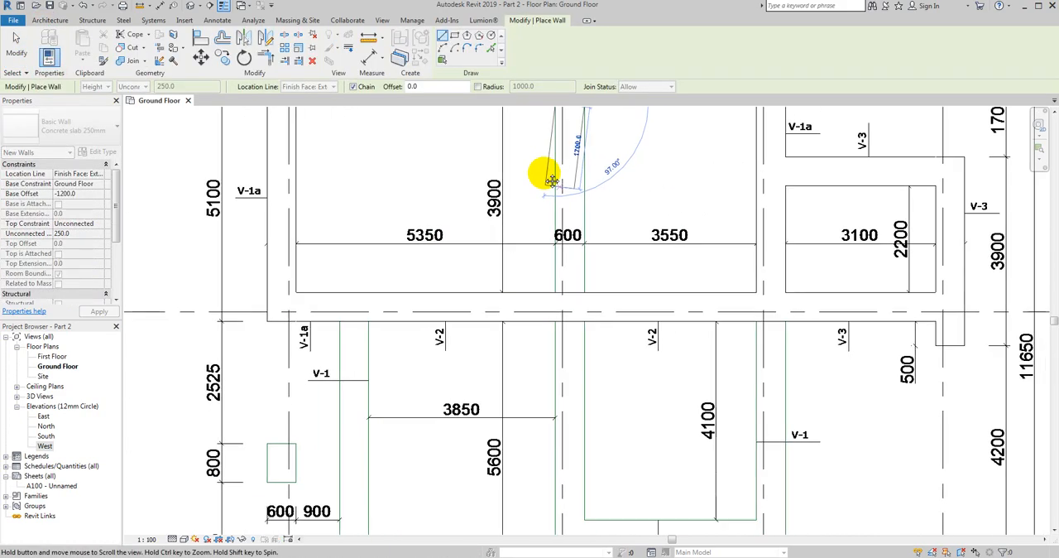
{"action": "scroll", "coordinate": [515, 199], "scroll_direction": "down", "scroll_amount": 2}
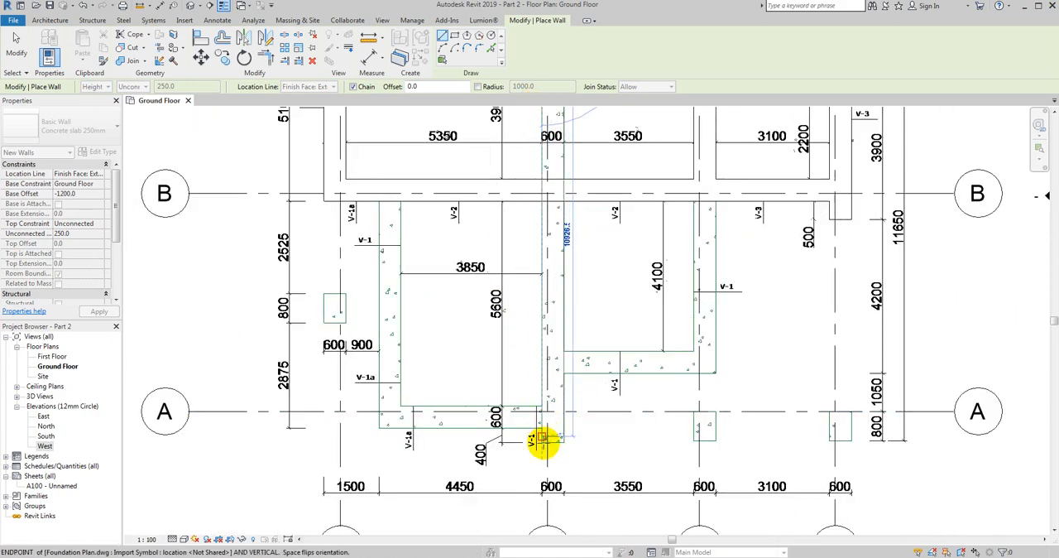
{"action": "scroll", "coordinate": [542, 443], "scroll_direction": "up", "scroll_amount": 3}
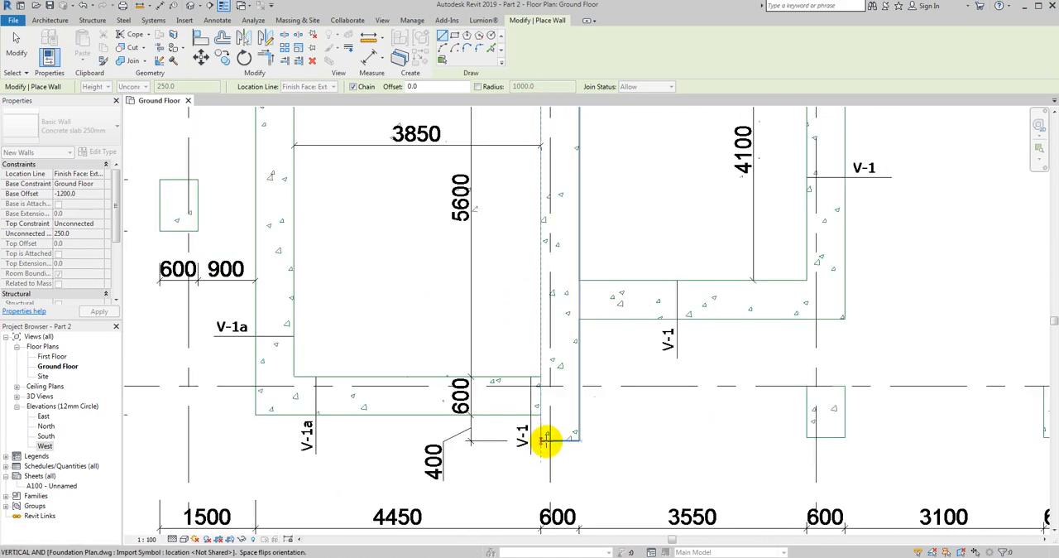
{"action": "left_click", "coordinate": [542, 439]}
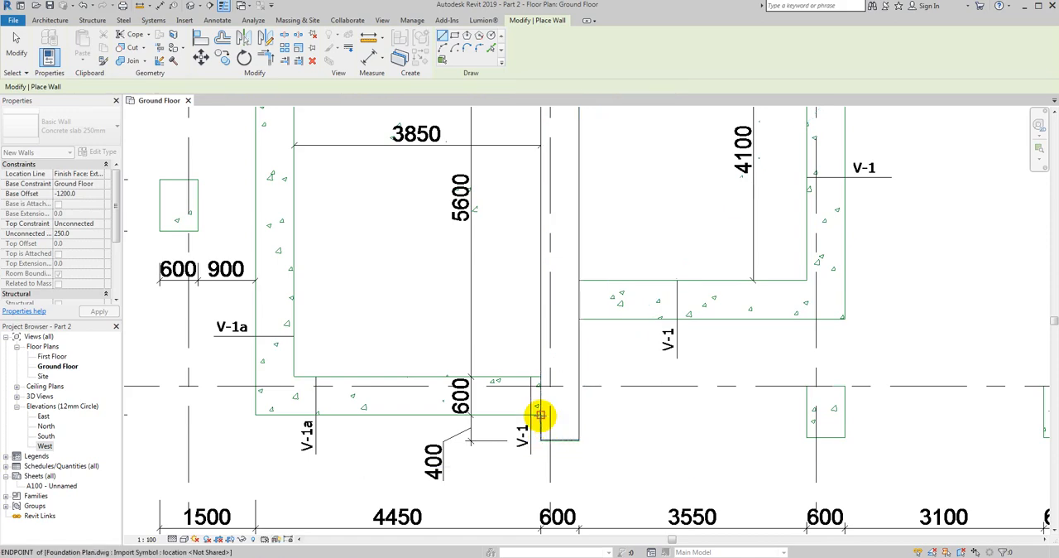
{"action": "key", "text": "Escape"}
{"action": "key", "text": "Escape"}
- Stretch the lower end of the grid 2 wall to the end line of the strip on the foundation plan
{"action": "scroll", "coordinate": [536, 436], "scroll_direction": "up", "scroll_amount": 5}
{"action": "left_click", "coordinate": [528, 428]}
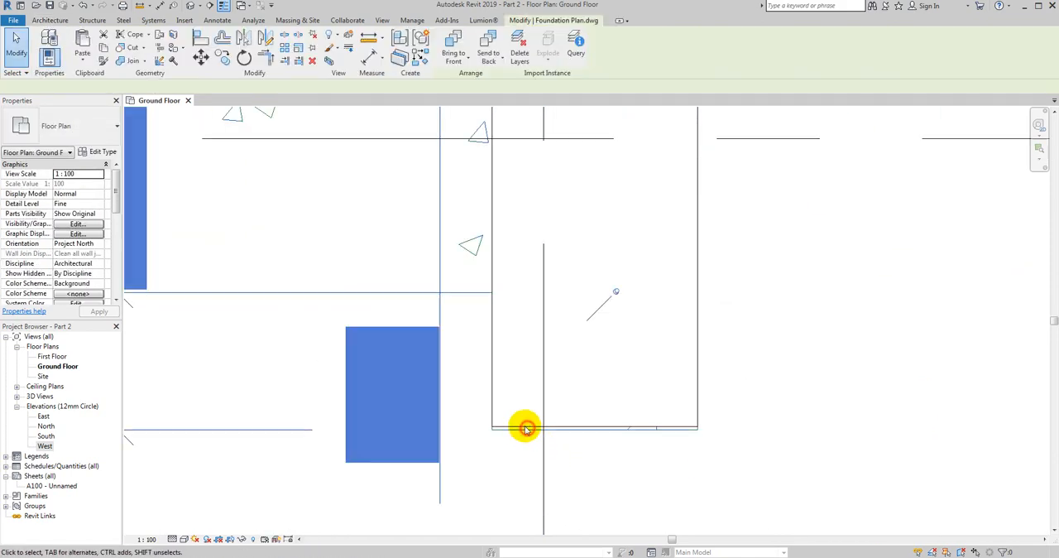
{"action": "key", "text": "Escape"}
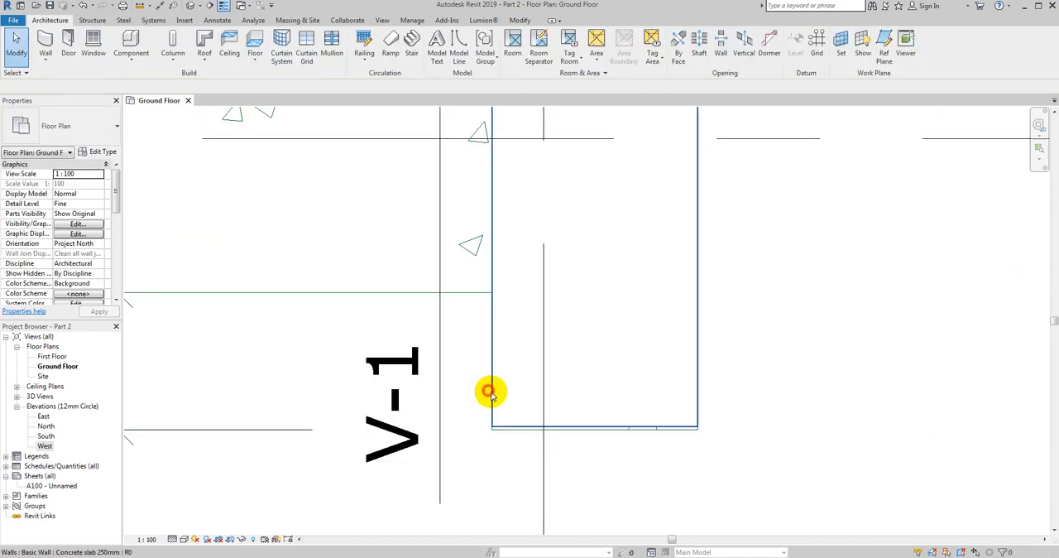
{"action": "left_click", "coordinate": [491, 395]}
{"action": "scroll", "coordinate": [493, 429], "scroll_direction": "up", "scroll_amount": 3}
{"action": "scroll", "coordinate": [492, 430], "scroll_direction": "up", "scroll_amount": 3}
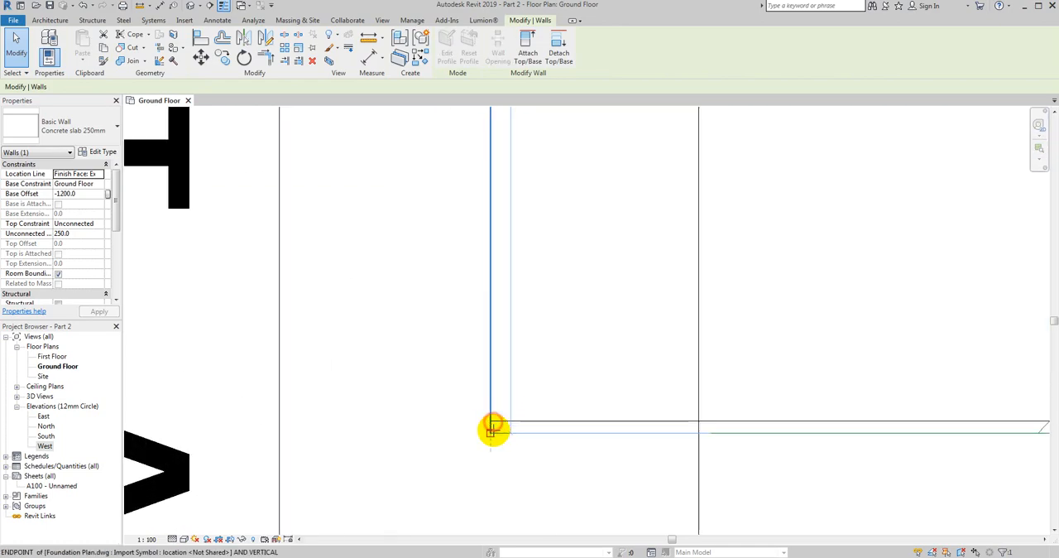
{"action": "key", "text": "Escape"}
{"action": "scroll", "coordinate": [498, 449], "scroll_direction": "down", "scroll_amount": 5}
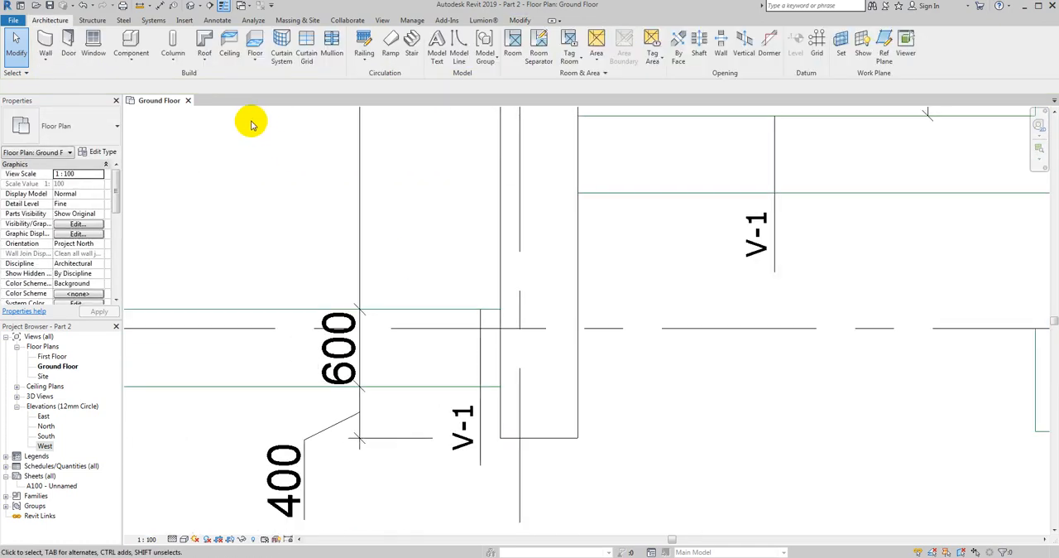
- Create walls from picked plan lines along the 4450 mm strip at grid A and the vertical strip between grids 1 and 2
{"action": "left_click", "coordinate": [39, 63]}
{"action": "left_click", "coordinate": [78, 100]}
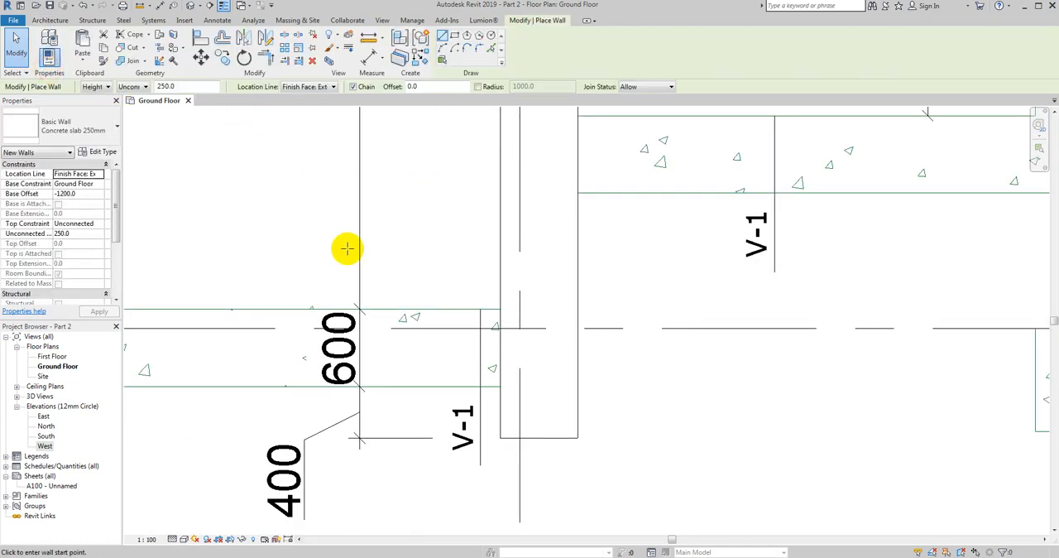
{"action": "scroll", "coordinate": [521, 229], "scroll_direction": "down", "scroll_amount": 3}
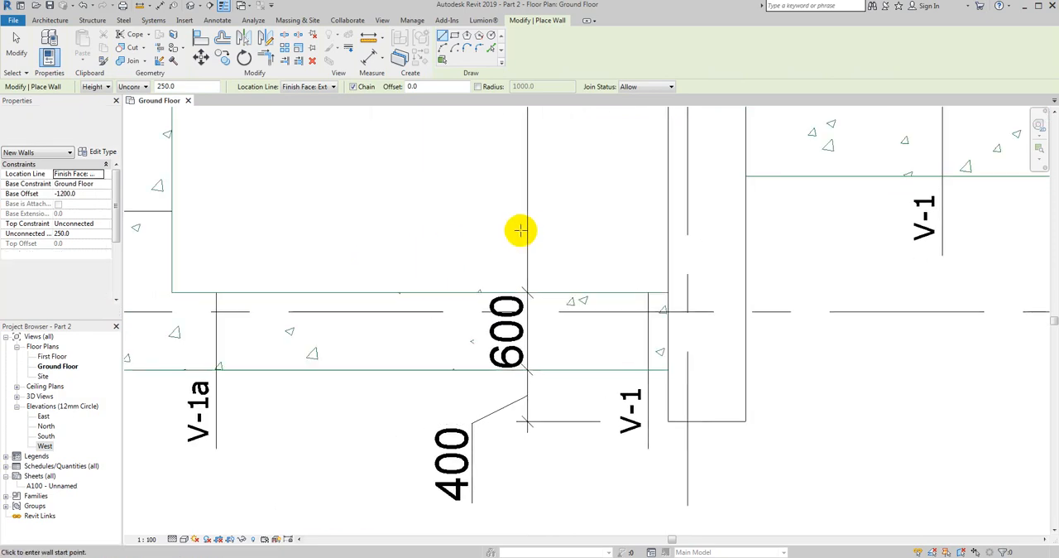
{"action": "left_click", "coordinate": [492, 48]}
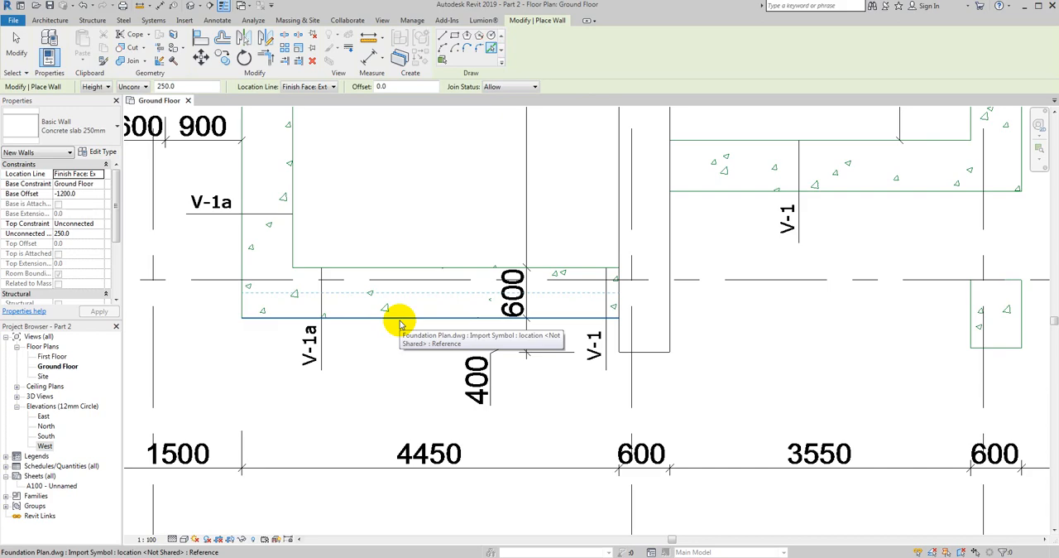
{"action": "middle_click_drag", "start_coordinate": [400, 323], "coordinate": [443, 325]}
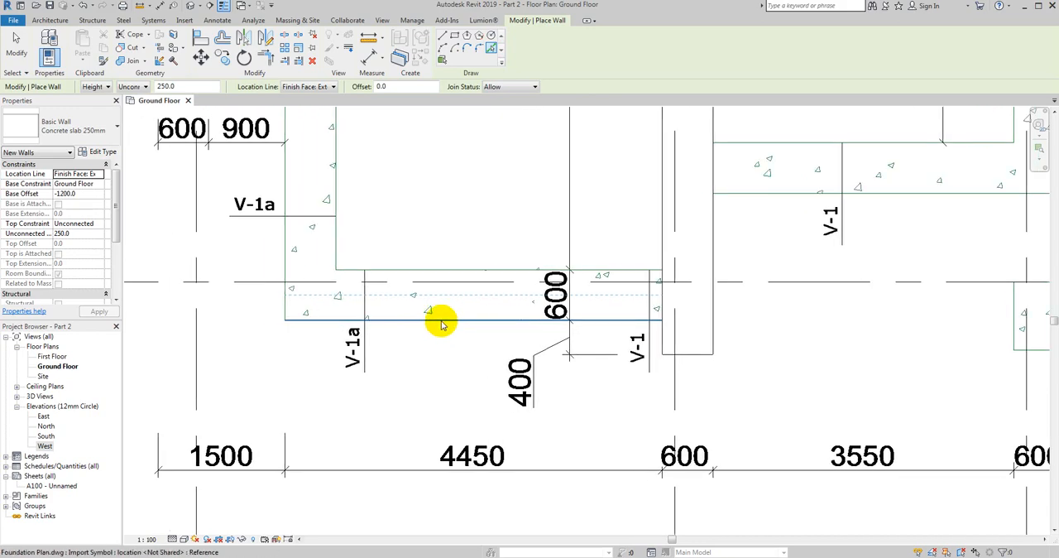
{"action": "left_click", "coordinate": [442, 325]}
{"action": "scroll", "coordinate": [441, 323], "scroll_direction": "down", "scroll_amount": 2}
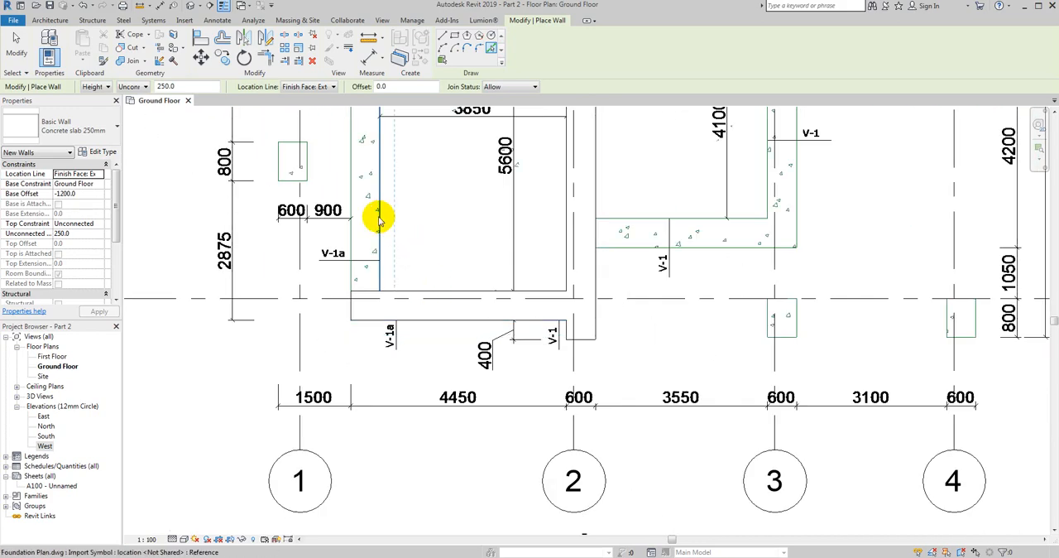
{"action": "middle_click_drag", "start_coordinate": [378, 211], "coordinate": [383, 335]}
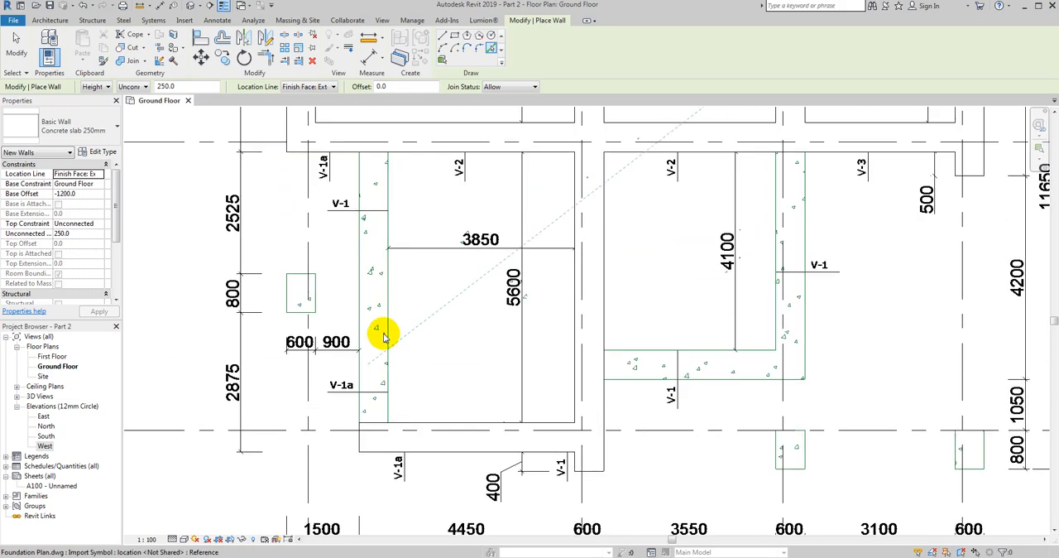
{"action": "left_click", "coordinate": [389, 337]}
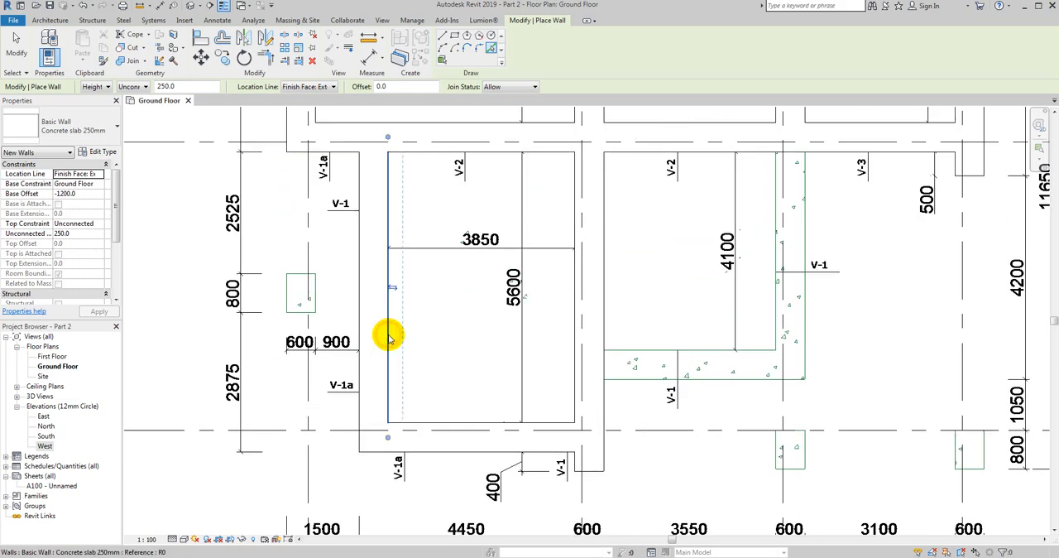
- Create walls from picked plan lines along the horizontal strip between grids 2 and 3 and the vertical strip at grid 3 below grid B
{"action": "middle_click_drag", "start_coordinate": [480, 359], "coordinate": [380, 393]}
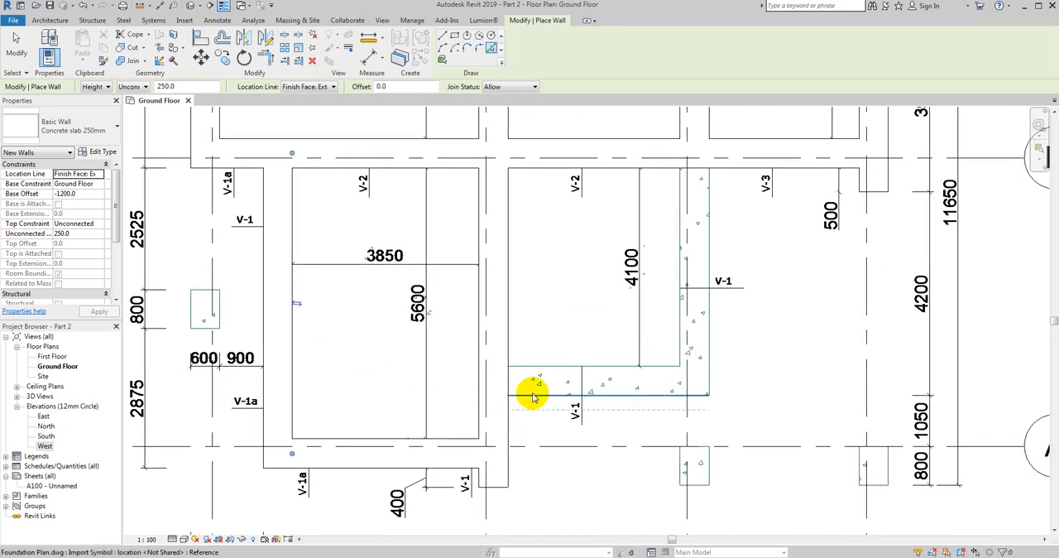
{"action": "left_click", "coordinate": [534, 396]}
{"action": "middle_click_drag", "start_coordinate": [534, 395], "coordinate": [484, 386]}
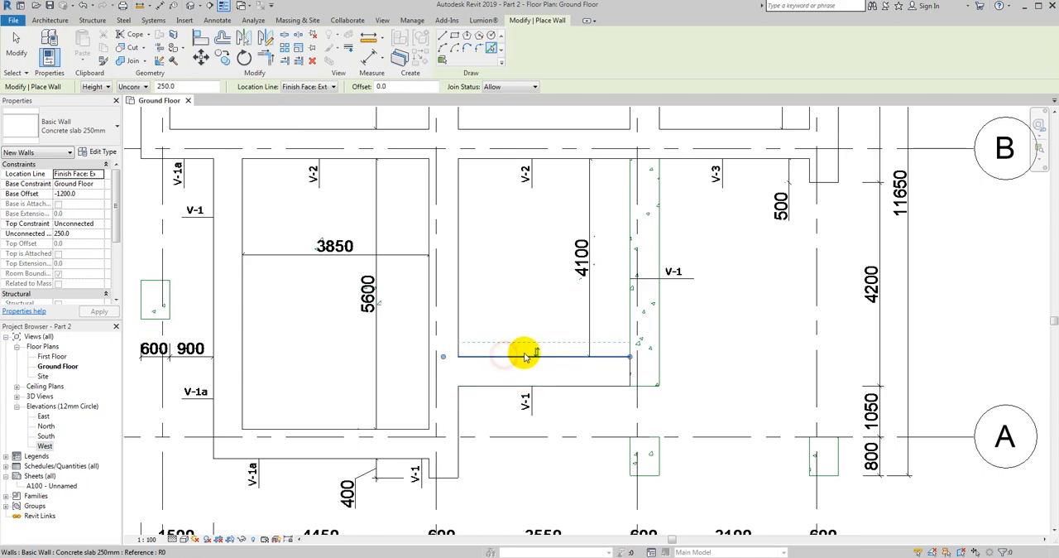
{"action": "middle_click_drag", "start_coordinate": [615, 340], "coordinate": [509, 385]}
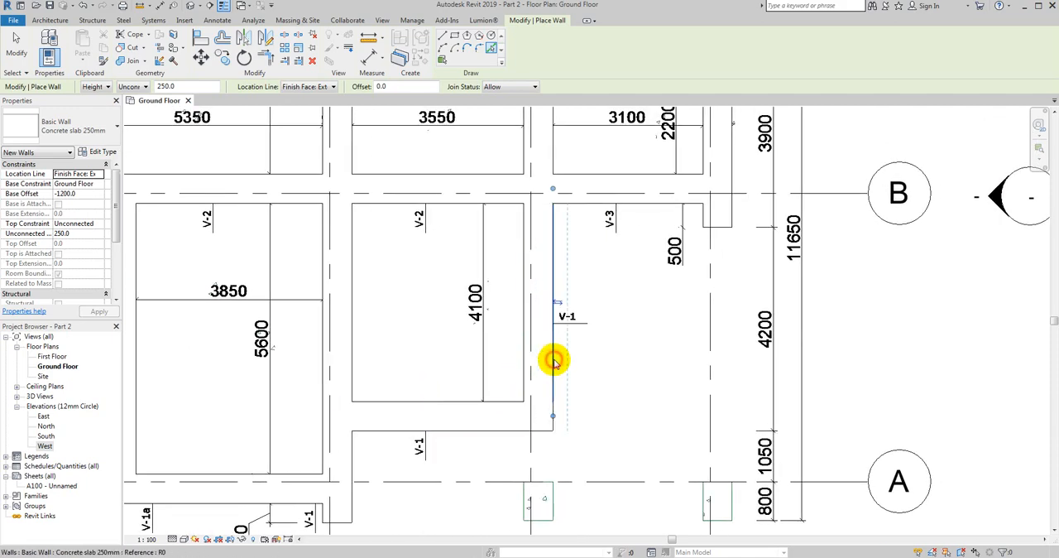
{"action": "scroll", "coordinate": [554, 360], "scroll_direction": "down", "scroll_amount": 3}
{"action": "middle_click_drag", "start_coordinate": [568, 298], "coordinate": [484, 438]}
{"action": "middle_click_drag", "start_coordinate": [476, 231], "coordinate": [618, 226]}
{"action": "key", "text": "Escape"}
{"action": "key", "text": "Escape"}
{"action": "scroll", "coordinate": [443, 194], "scroll_direction": "down", "scroll_amount": 2}
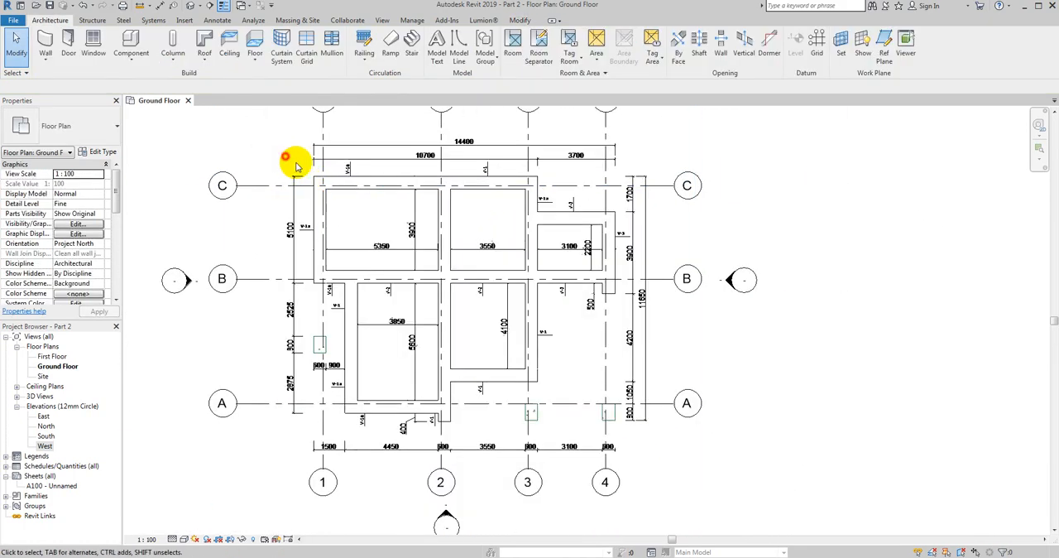
{"action": "left_click", "coordinate": [745, 480]}
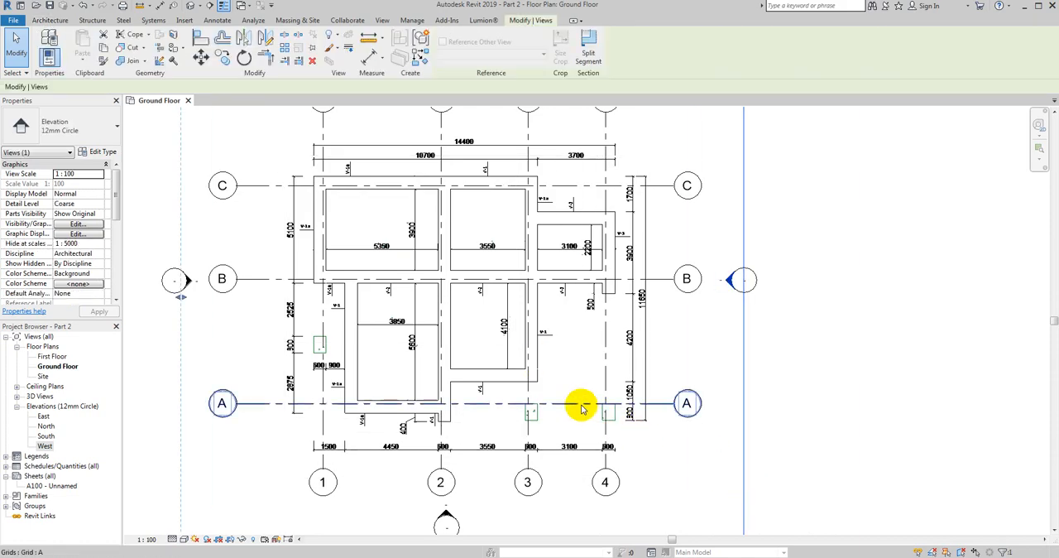
{"action": "key", "text": "Escape"}
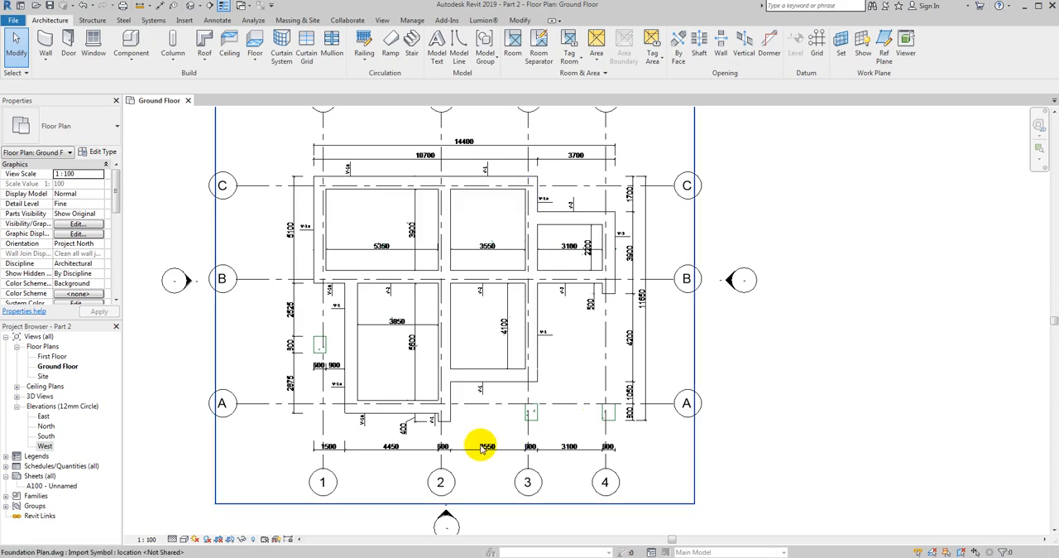
- Draw an 800 mm architectural wall over the isolated footing at grids A and 3
{"action": "scroll", "coordinate": [482, 448], "scroll_direction": "up", "scroll_amount": 5}
{"action": "left_click", "coordinate": [46, 67]}
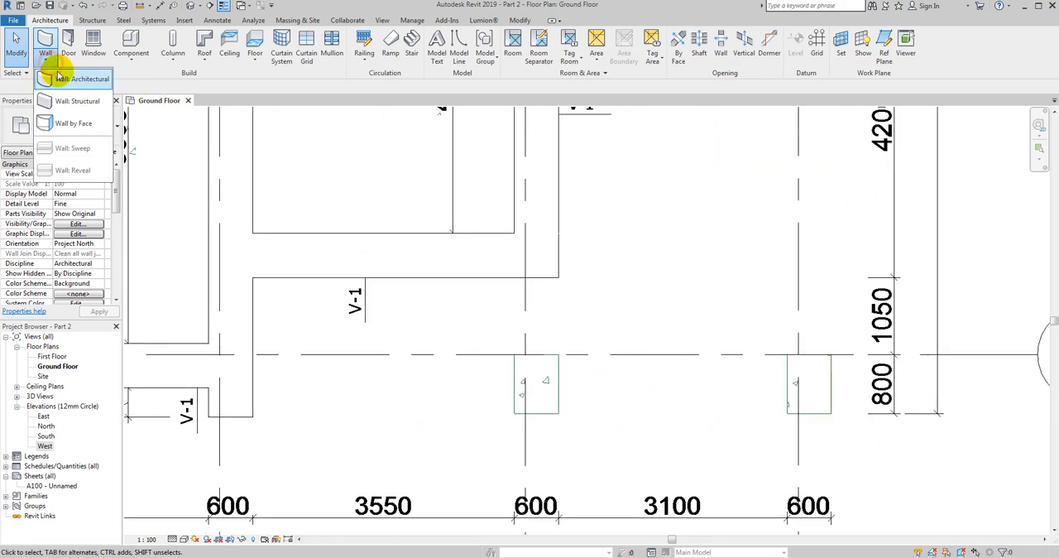
{"action": "left_click", "coordinate": [78, 79]}
{"action": "left_click", "coordinate": [514, 411]}
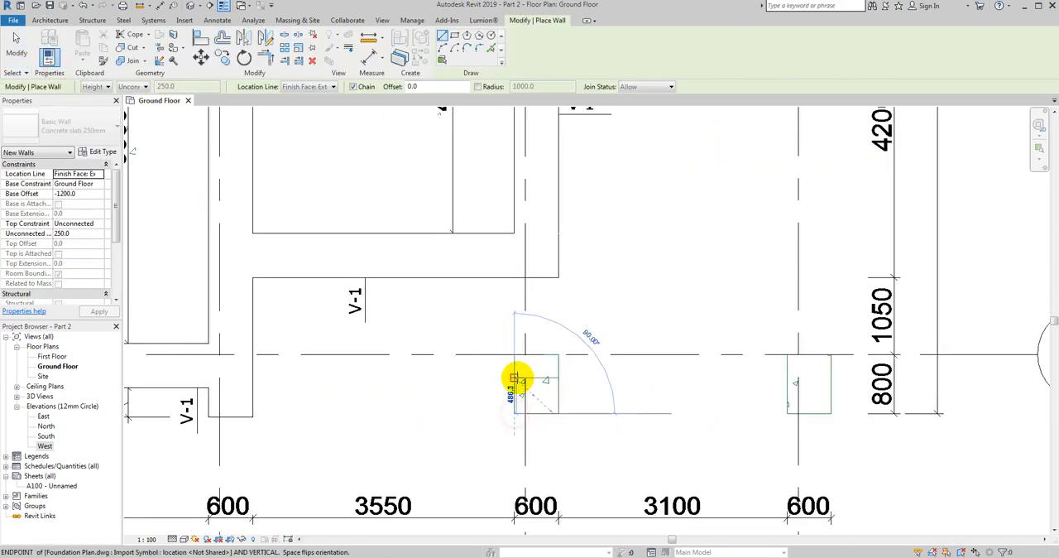
{"action": "scroll", "coordinate": [514, 379], "scroll_direction": "up", "scroll_amount": 5}
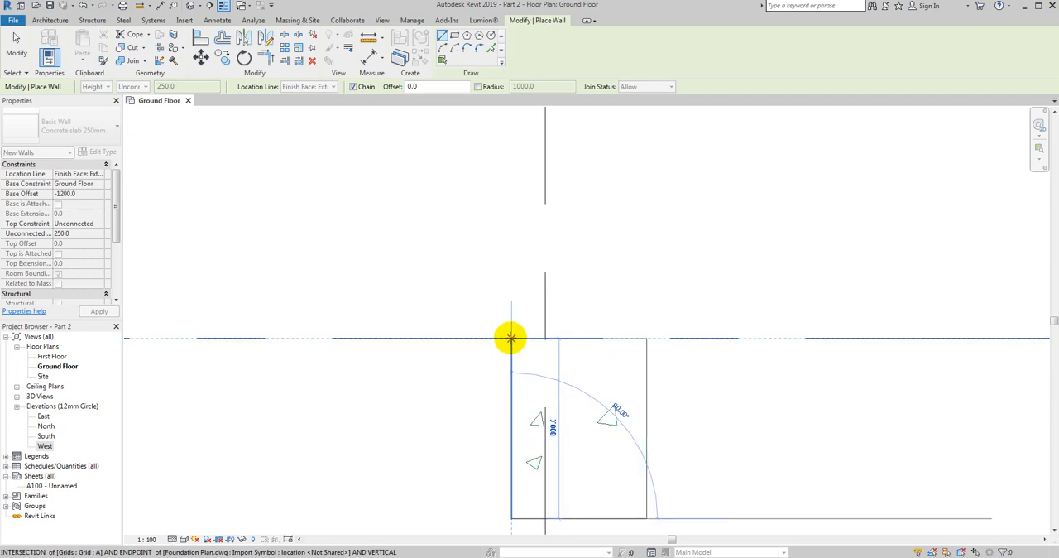
{"action": "key", "text": "Escape"}
- Draw an 800 mm wall over the isolated footing at grids A and 4
{"action": "scroll", "coordinate": [388, 316], "scroll_direction": "down", "scroll_amount": 3}
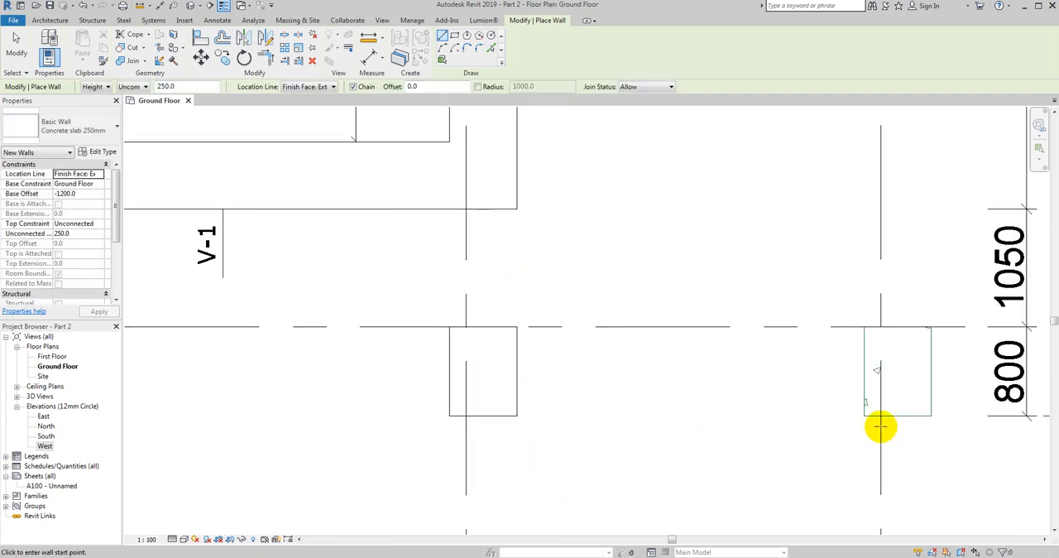
{"action": "scroll", "coordinate": [863, 367], "scroll_direction": "up", "scroll_amount": 3}
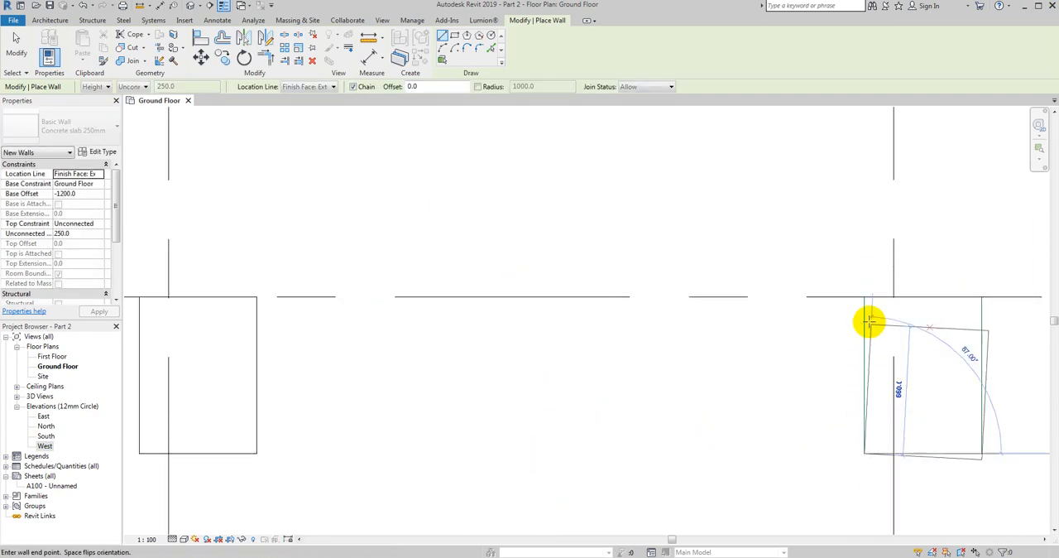
{"action": "left_click", "coordinate": [863, 297]}
{"action": "key", "text": "Escape"}
{"action": "key", "text": "Escape"}
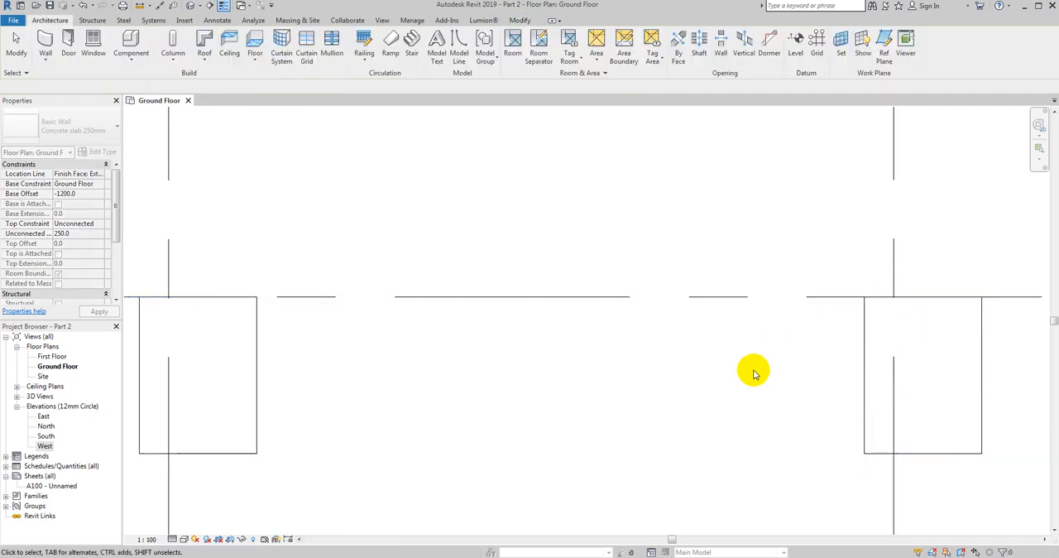
- Draw an 800 mm wall over the isolated footing on grid 1 between grids A and B
{"action": "scroll", "coordinate": [735, 359], "scroll_direction": "down", "scroll_amount": 10}
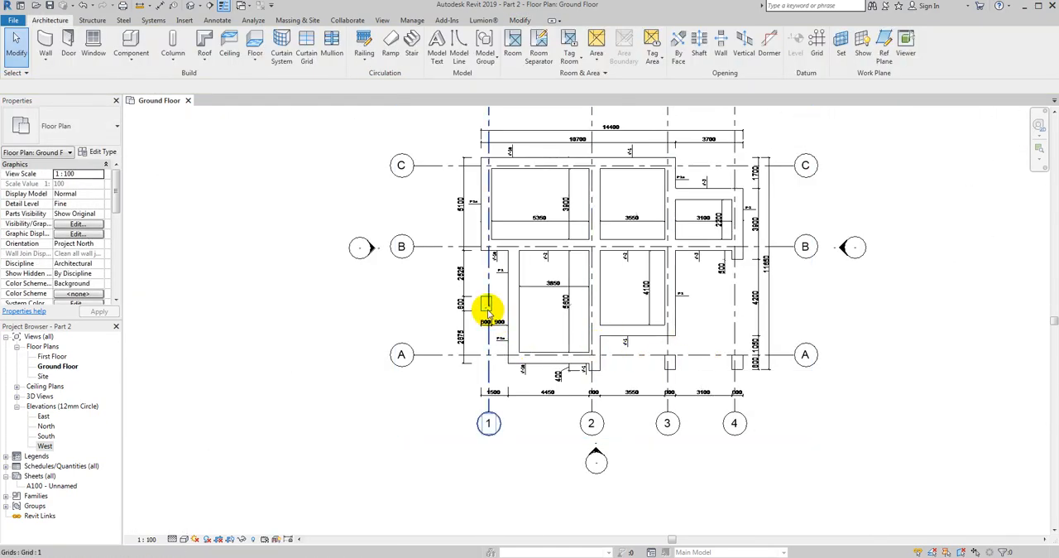
{"action": "scroll", "coordinate": [486, 303], "scroll_direction": "up", "scroll_amount": 5}
{"action": "left_click", "coordinate": [44, 65]}
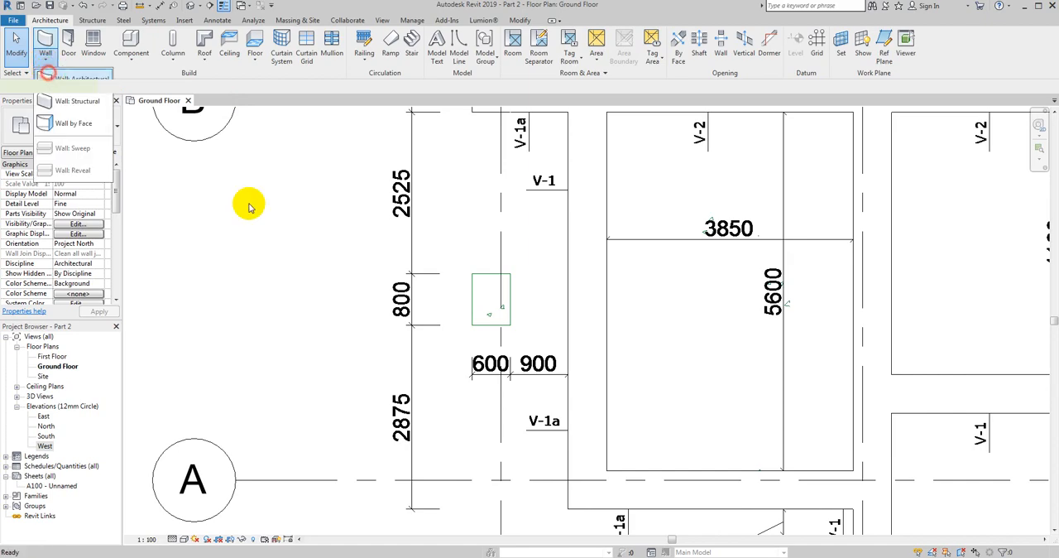
{"action": "scroll", "coordinate": [485, 305], "scroll_direction": "up", "scroll_amount": 2}
{"action": "left_click", "coordinate": [466, 331]}
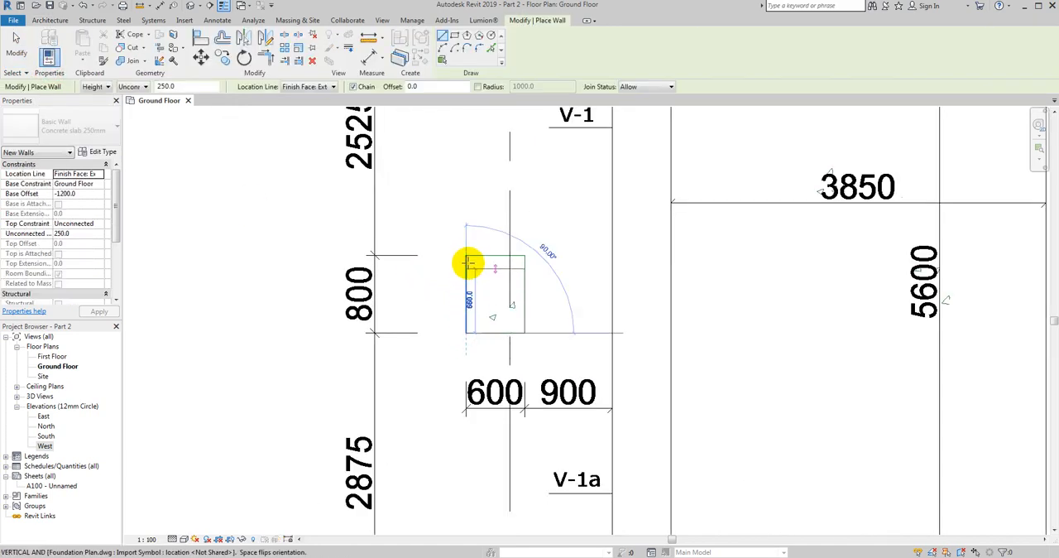
{"action": "key", "text": "Escape"}
{"action": "key", "text": "Escape"}
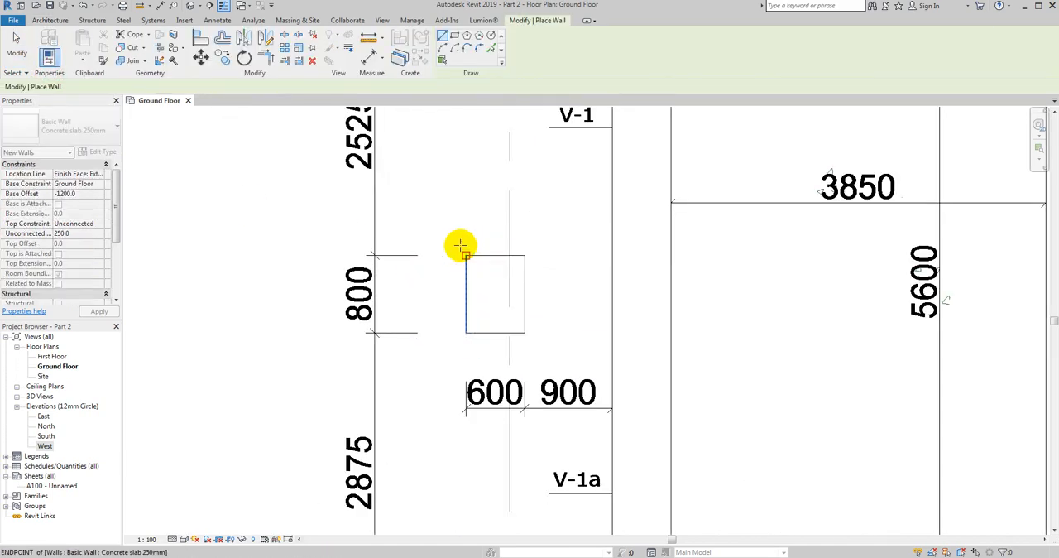
- Open the default 3D view to examine the complete foundation
{"action": "scroll", "coordinate": [460, 253], "scroll_direction": "down", "scroll_amount": 6}
{"action": "middle_click_drag", "start_coordinate": [463, 267], "coordinate": [392, 348]}
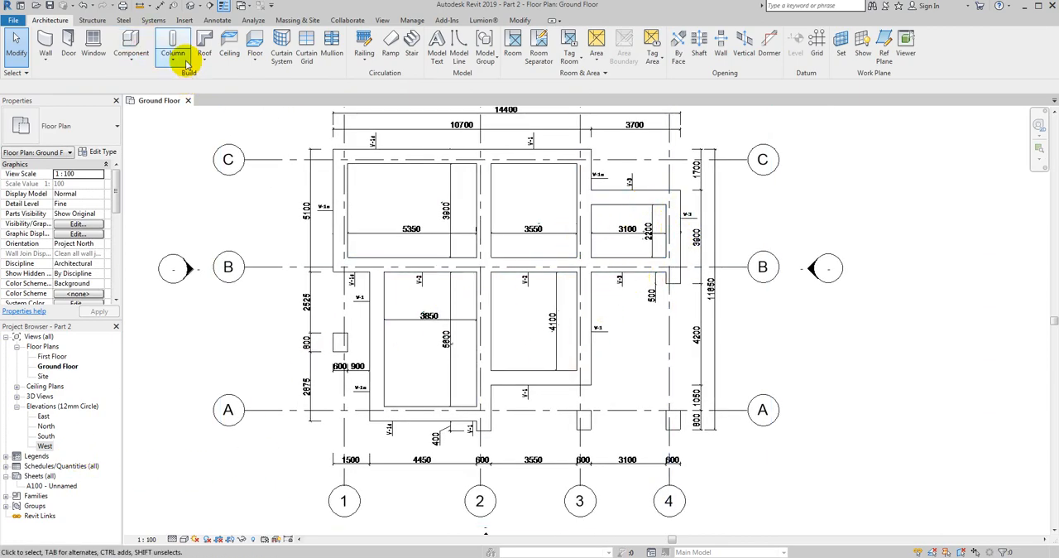
{"action": "left_click", "coordinate": [191, 7]}
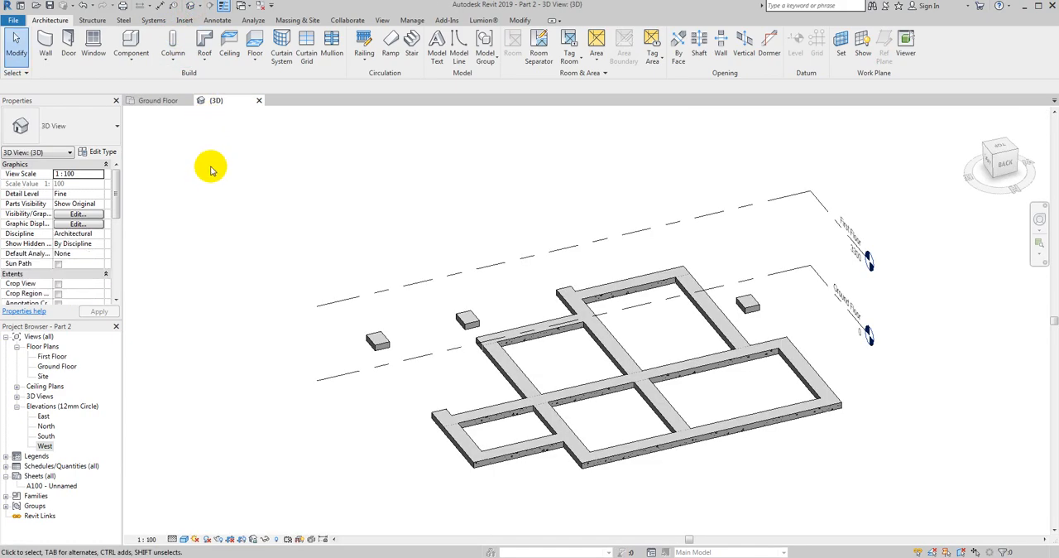
- Tile the 3D and Ground Floor views, check the foundation from the front in 3D, and close the 3D view
{"action": "key", "text": "w"}
{"action": "key", "text": "t"}
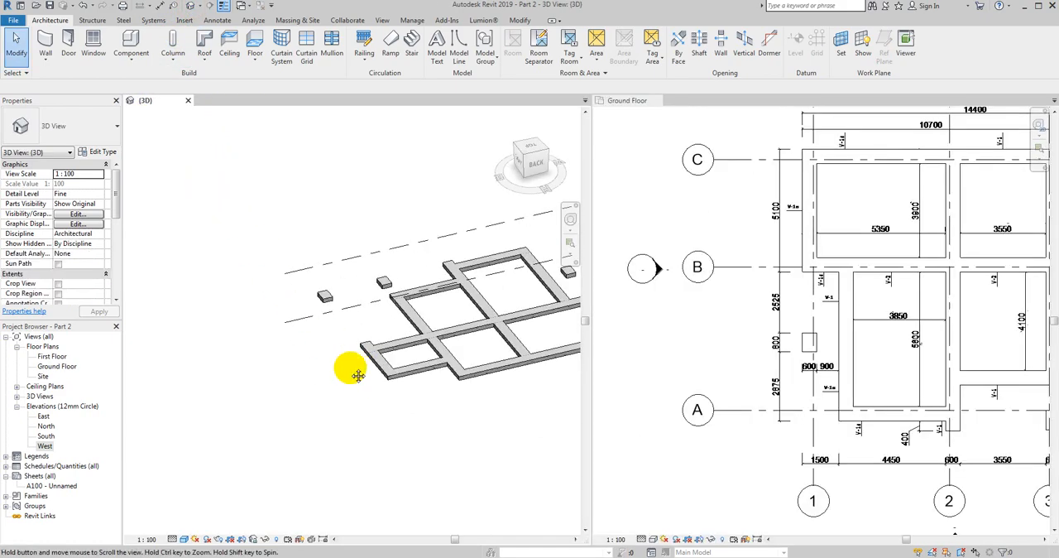
{"action": "middle_click_drag", "start_coordinate": [350, 367], "coordinate": [204, 304], "text": "shift"}
{"action": "middle_click_drag", "start_coordinate": [367, 364], "coordinate": [496, 331], "text": "shift"}
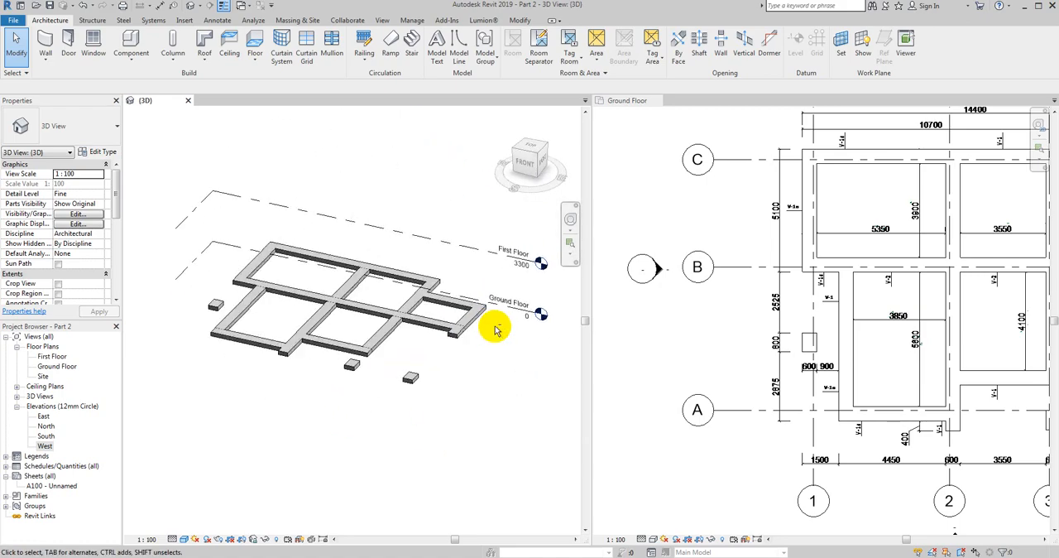
{"action": "left_click", "coordinate": [187, 100]}
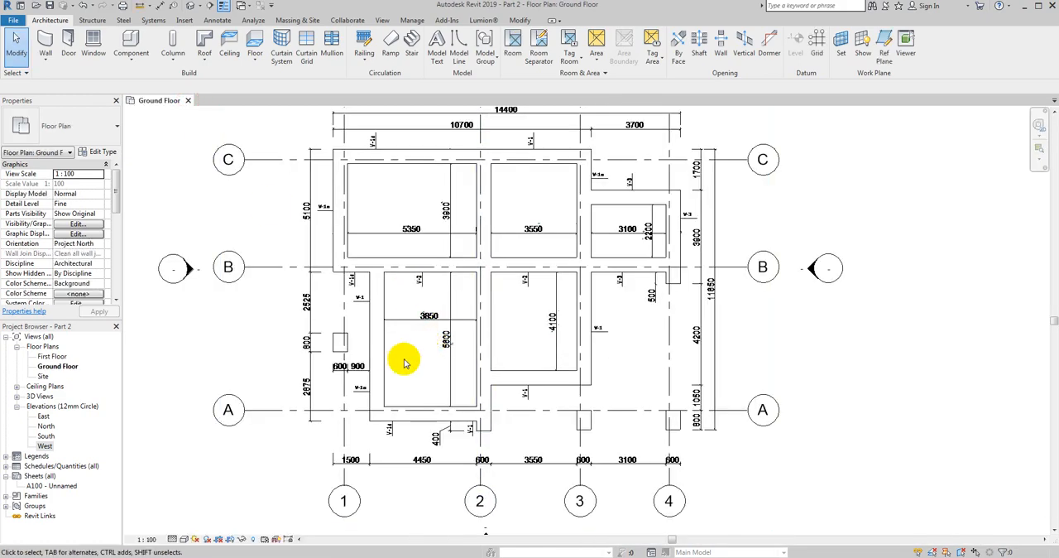
- Examine the wall type tags and dimensions around the foundation on the Ground Floor plan
{"action": "scroll", "coordinate": [361, 402], "scroll_direction": "up", "scroll_amount": 3}
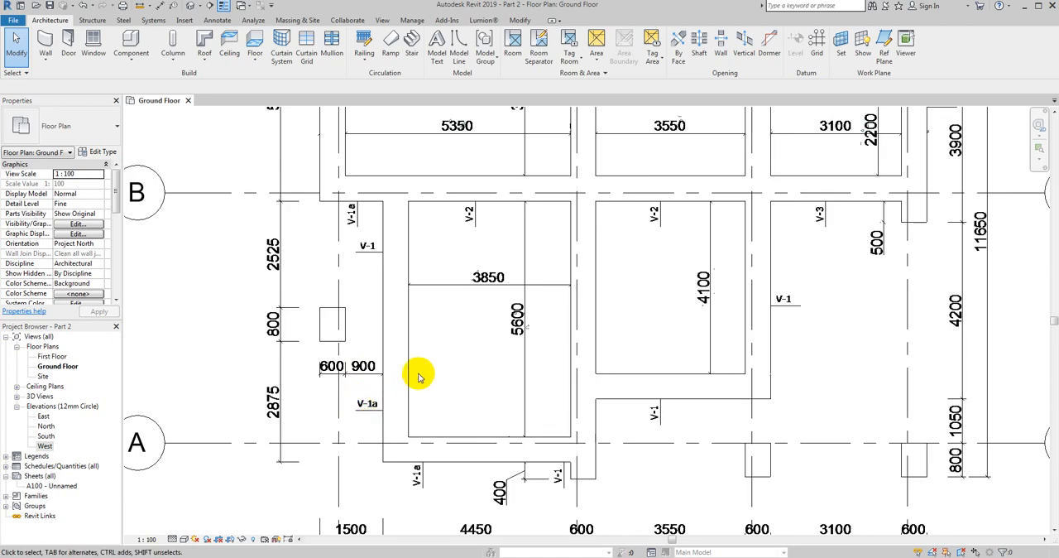
{"action": "middle_click_drag", "start_coordinate": [416, 373], "coordinate": [403, 351]}
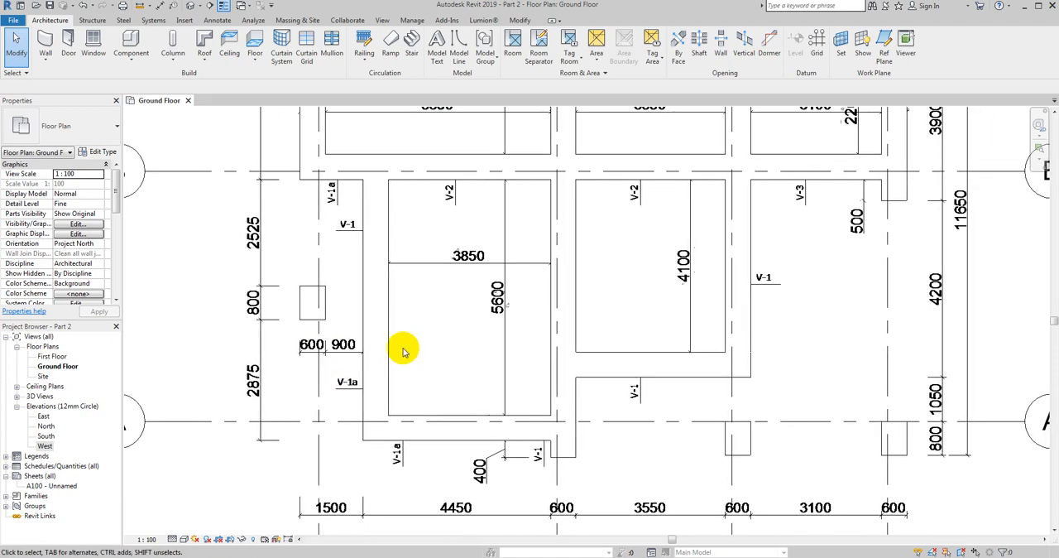
{"action": "scroll", "coordinate": [413, 352], "scroll_direction": "down", "scroll_amount": 4}
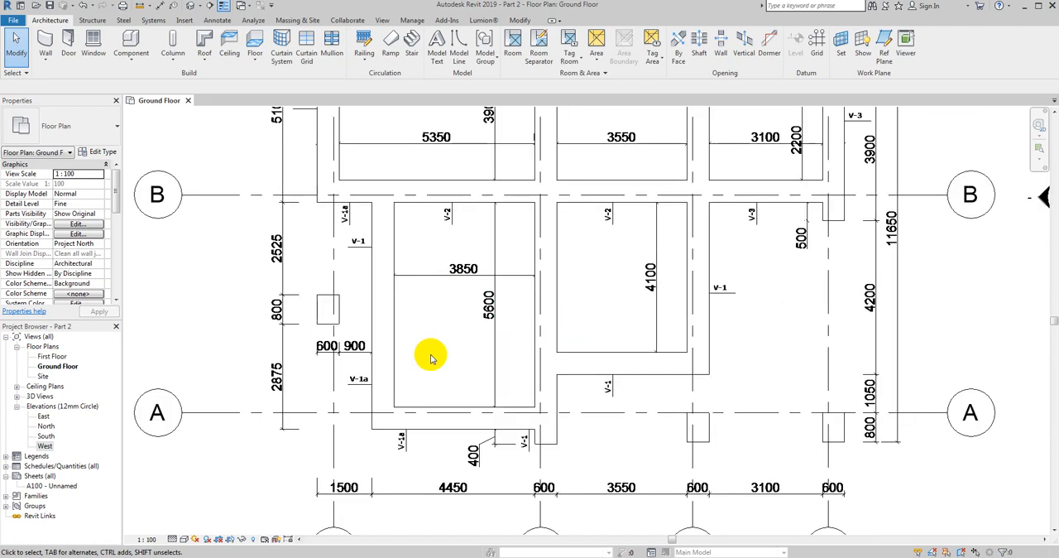
{"action": "scroll", "coordinate": [579, 269], "scroll_direction": "up", "scroll_amount": 4}
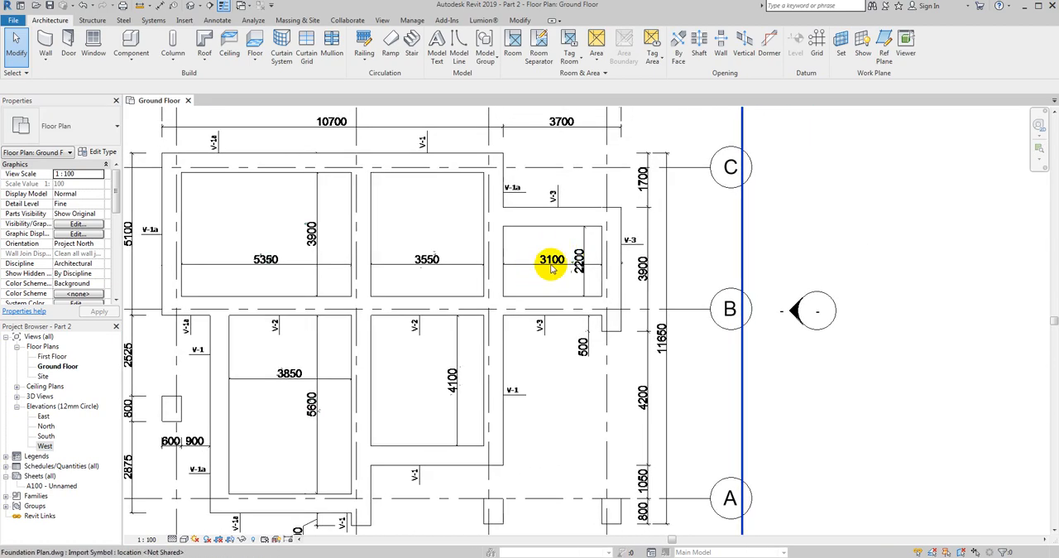
{"action": "scroll", "coordinate": [546, 262], "scroll_direction": "up", "scroll_amount": 3}
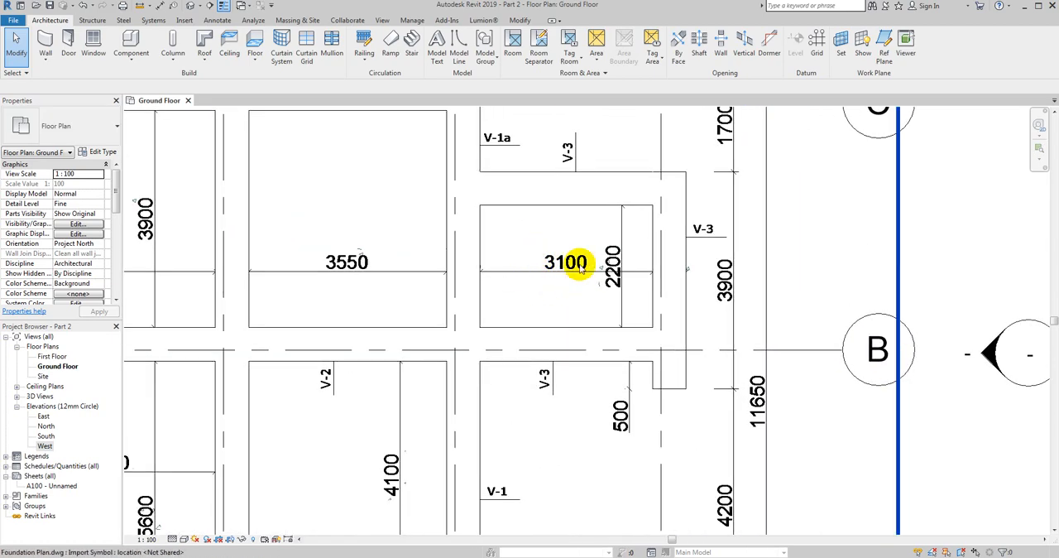
{"action": "scroll", "coordinate": [564, 267], "scroll_direction": "down", "scroll_amount": 1}
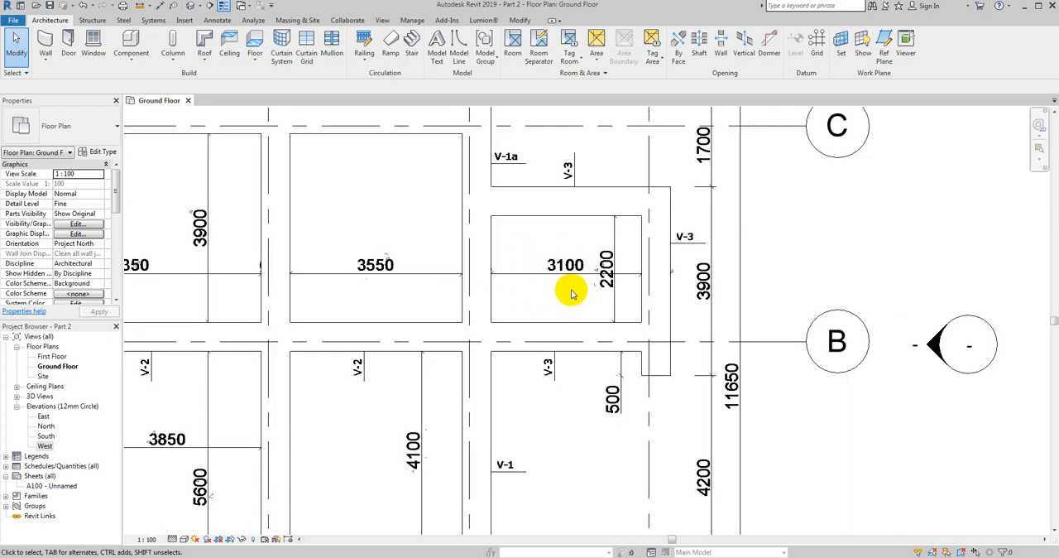
{"action": "scroll", "coordinate": [571, 286], "scroll_direction": "down", "scroll_amount": 1}
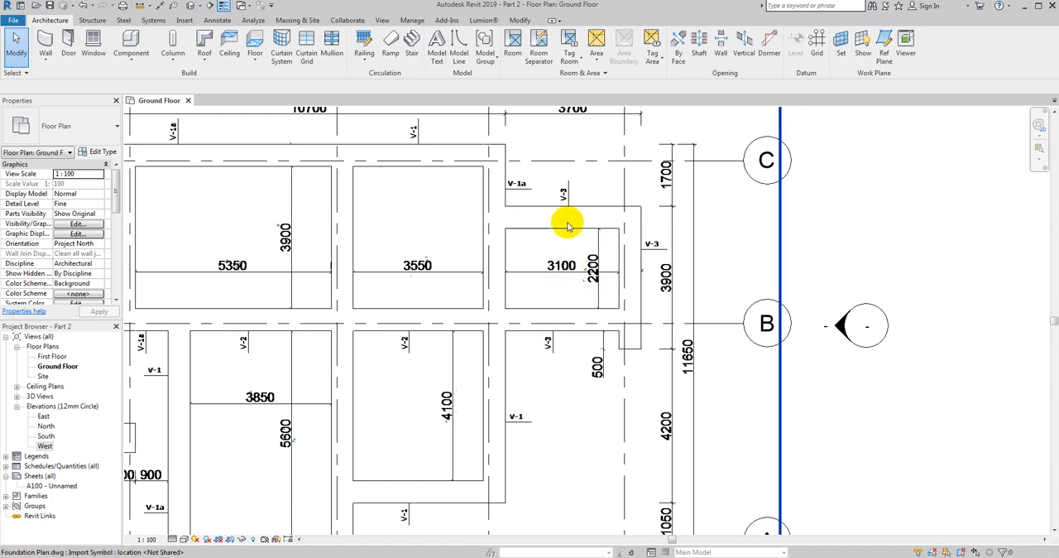
{"action": "scroll", "coordinate": [556, 267], "scroll_direction": "up", "scroll_amount": 2}
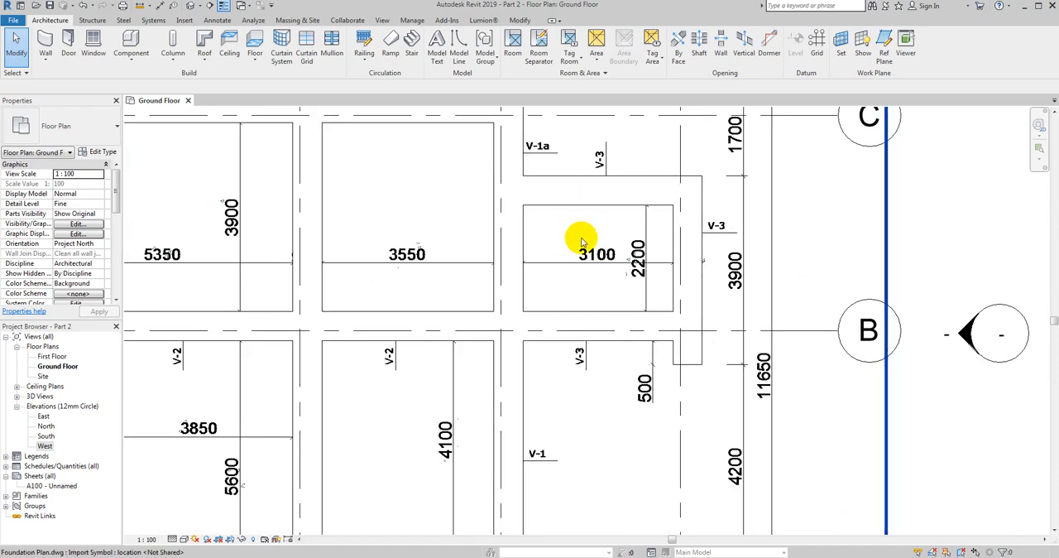
{"action": "scroll", "coordinate": [601, 246], "scroll_direction": "down", "scroll_amount": 2}
{"action": "scroll", "coordinate": [601, 240], "scroll_direction": "down", "scroll_amount": 1}
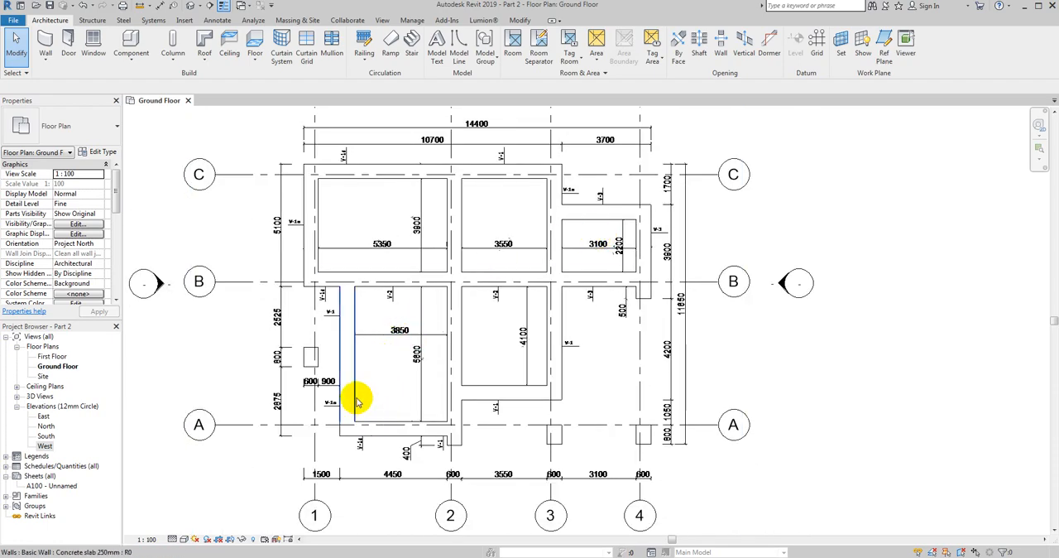
{"action": "scroll", "coordinate": [381, 389], "scroll_direction": "up", "scroll_amount": 2}
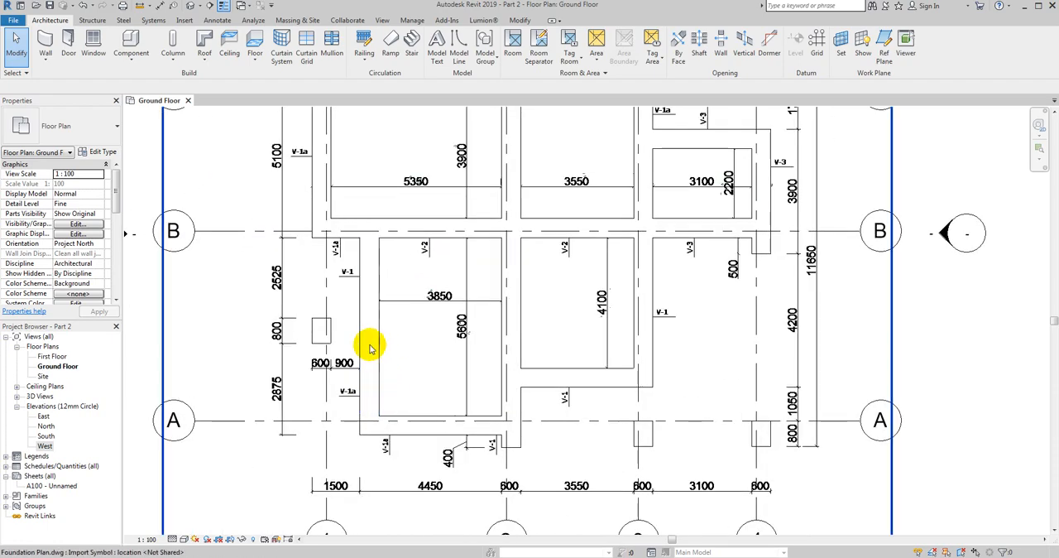
{"action": "middle_click_drag", "start_coordinate": [307, 204], "coordinate": [303, 318]}
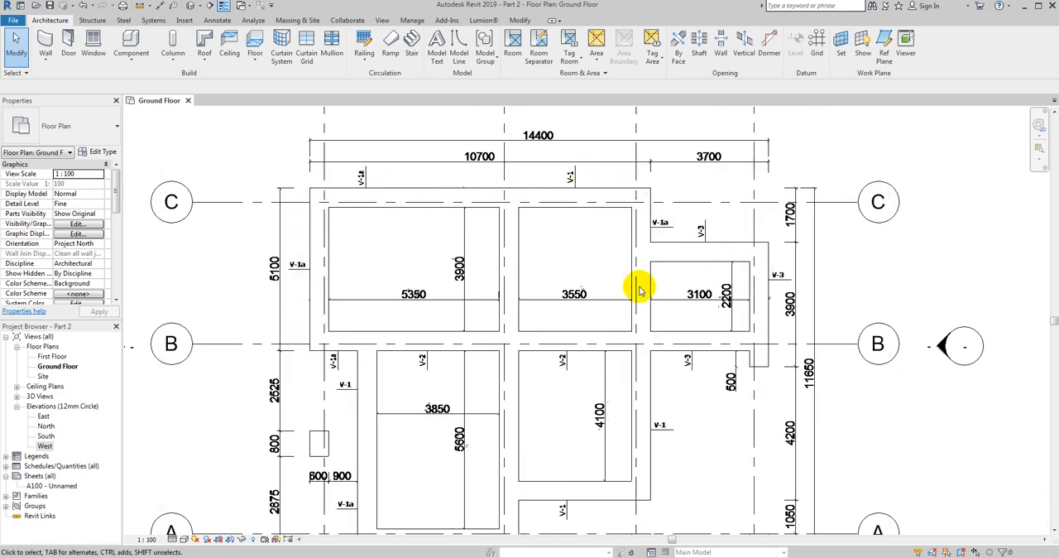
{"action": "scroll", "coordinate": [628, 289], "scroll_direction": "down", "scroll_amount": 1}
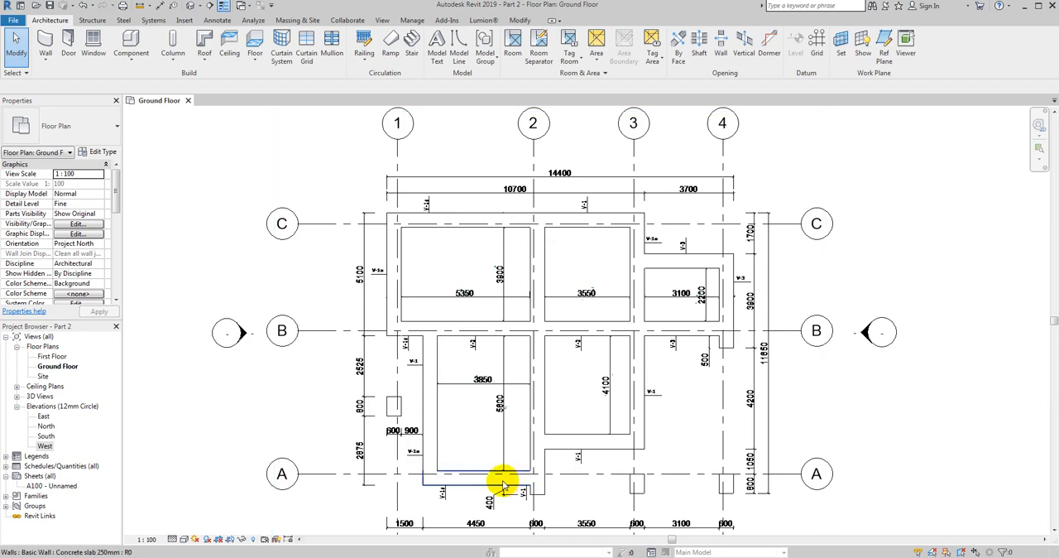
{"action": "middle_click_drag", "start_coordinate": [497, 480], "coordinate": [473, 449]}
{"action": "scroll", "coordinate": [472, 451], "scroll_direction": "up", "scroll_amount": 1}
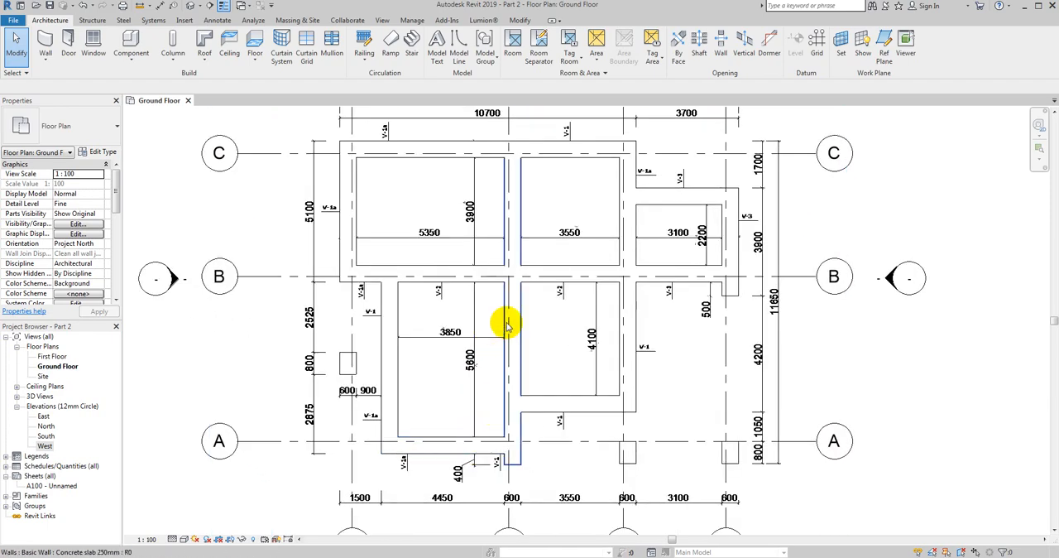
{"action": "scroll", "coordinate": [488, 328], "scroll_direction": "up", "scroll_amount": 2}
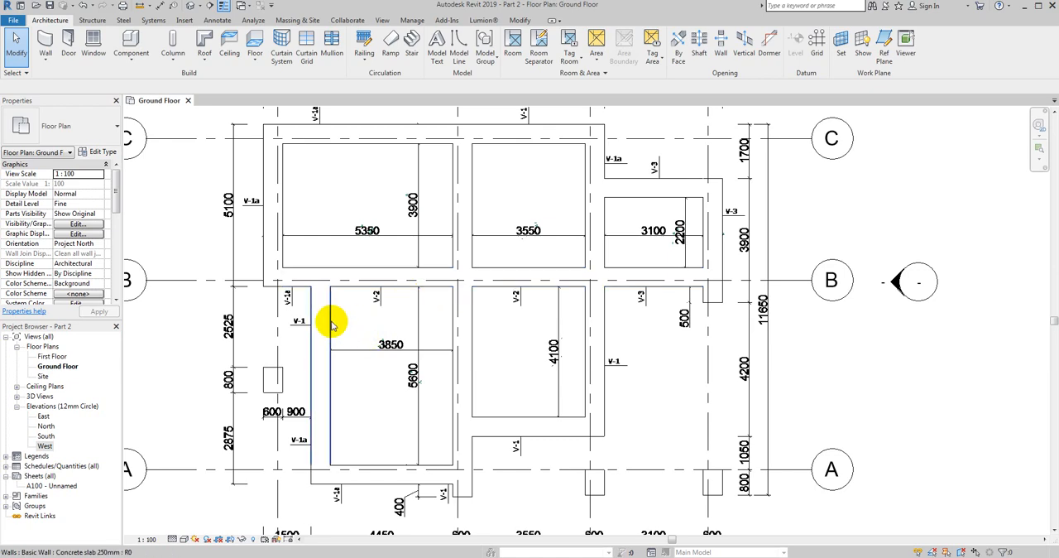
{"action": "middle_click_drag", "start_coordinate": [336, 324], "coordinate": [400, 338]}
{"action": "scroll", "coordinate": [351, 331], "scroll_direction": "up", "scroll_amount": 5}
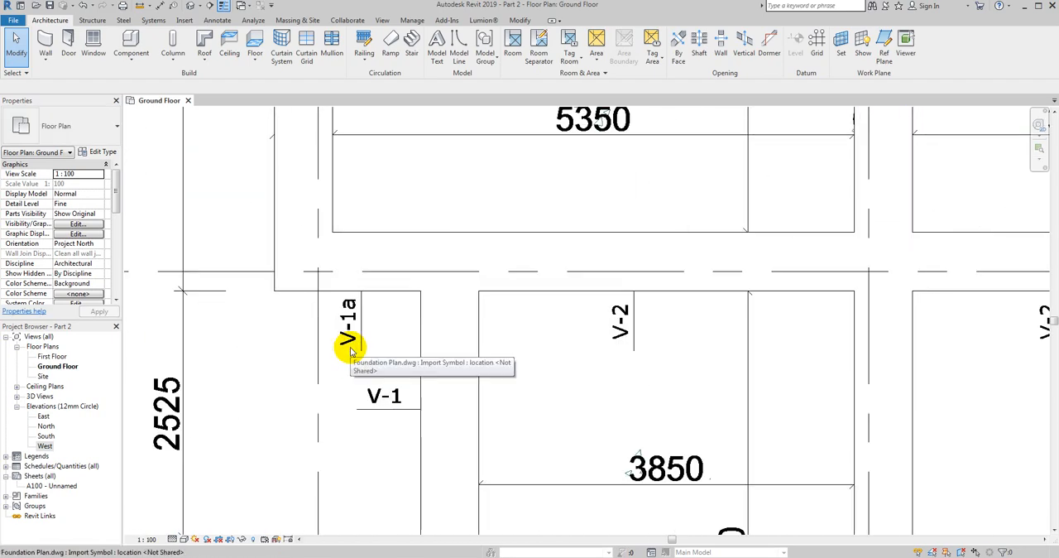
{"action": "scroll", "coordinate": [349, 345], "scroll_direction": "down", "scroll_amount": 5}
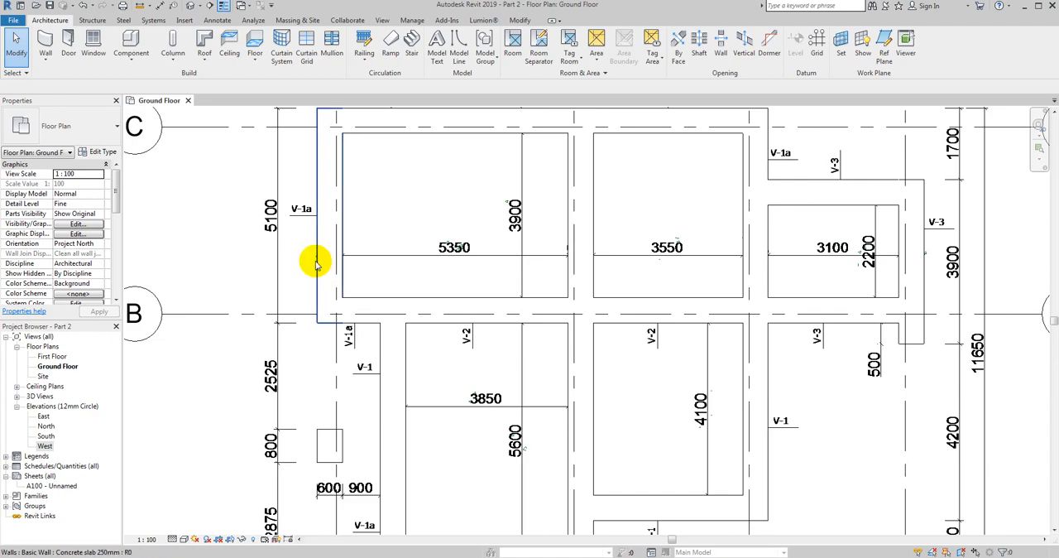
{"action": "scroll", "coordinate": [316, 263], "scroll_direction": "down", "scroll_amount": 2}
- Start an architectural wall and duplicate the Concrete slab 250mm type as "Load Bearing Wall V-1a"
{"action": "left_click", "coordinate": [45, 60]}
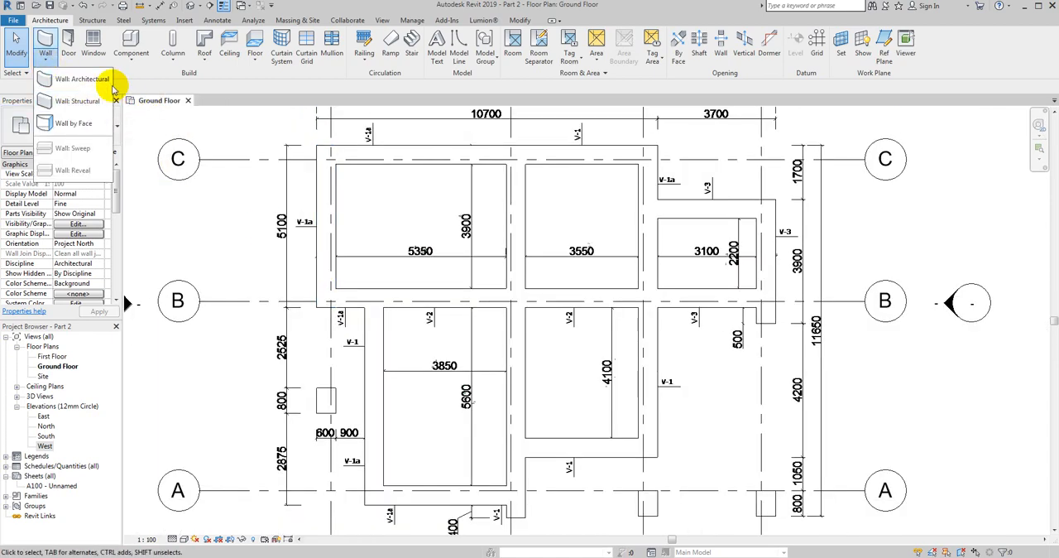
{"action": "left_click", "coordinate": [70, 80]}
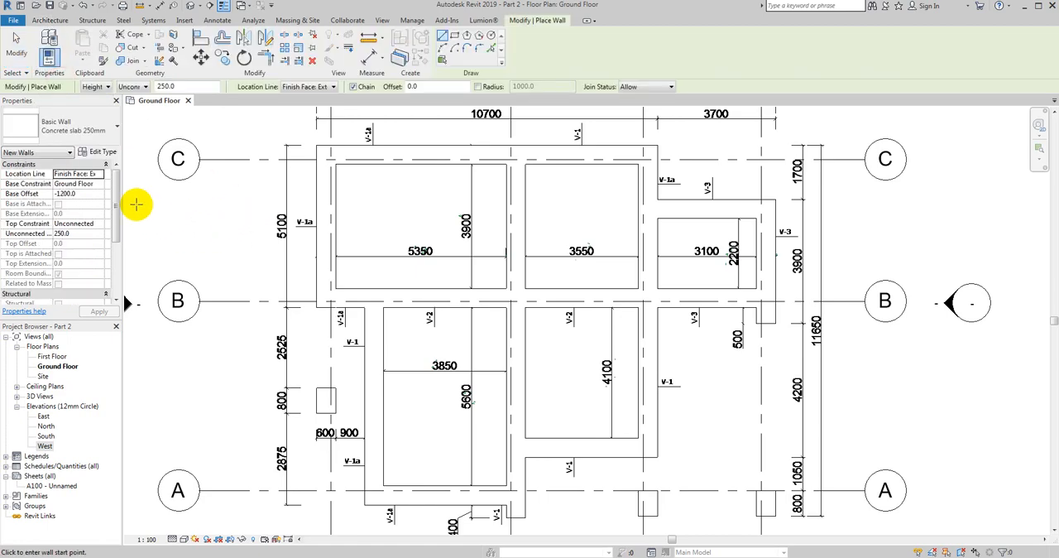
{"action": "left_click", "coordinate": [96, 152]}
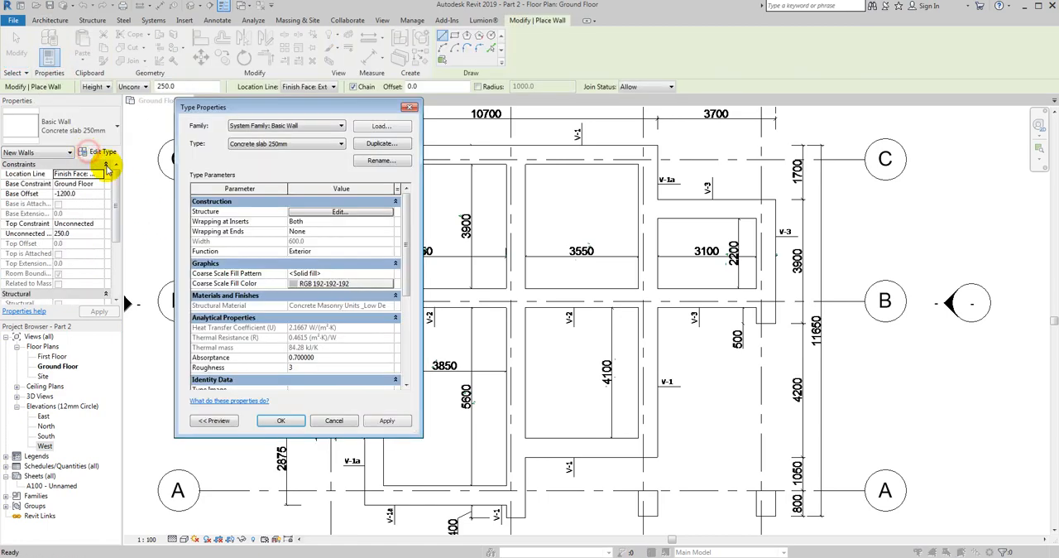
{"action": "left_click", "coordinate": [379, 146]}
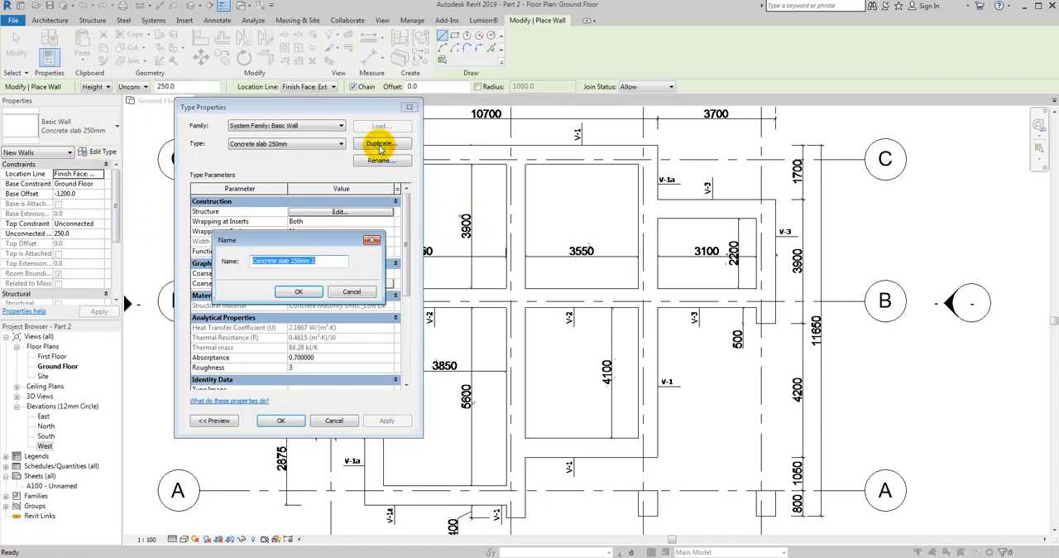
{"action": "left_click", "coordinate": [337, 261]}
{"action": "left_click_drag", "start_coordinate": [337, 262], "coordinate": [234, 270]}
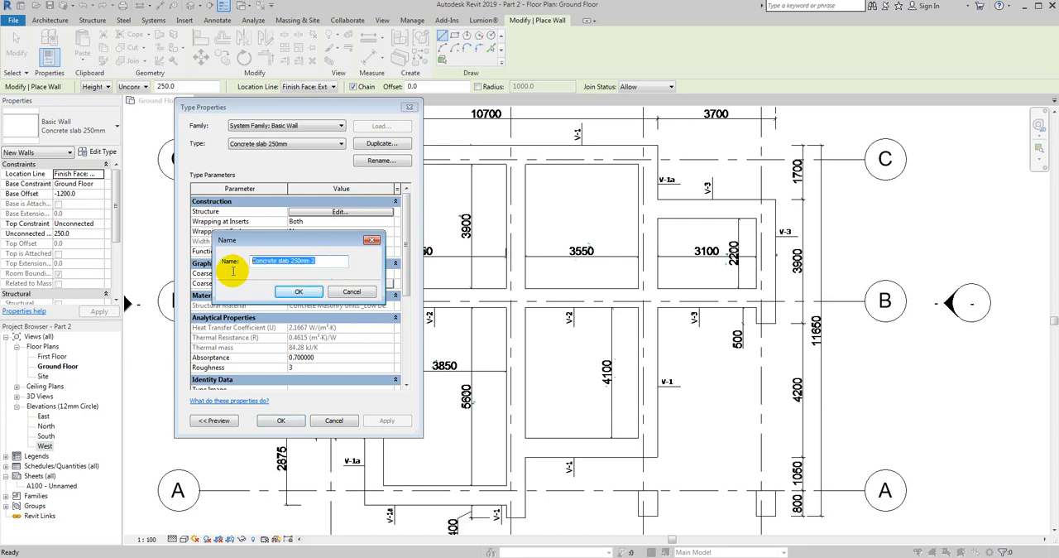
{"action": "type", "text": "Lo"}
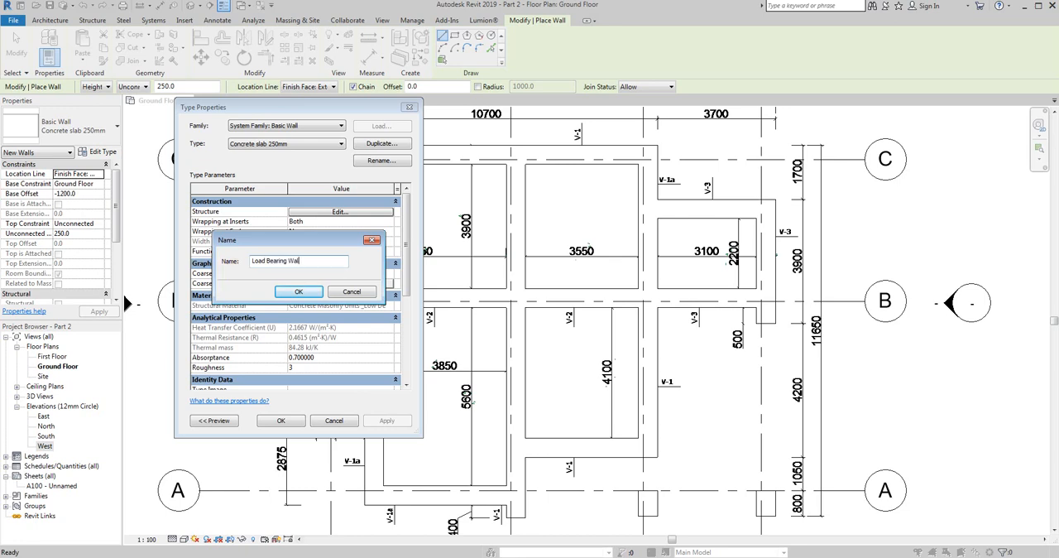
{"action": "type", "text": "ad Bearing Wall"}
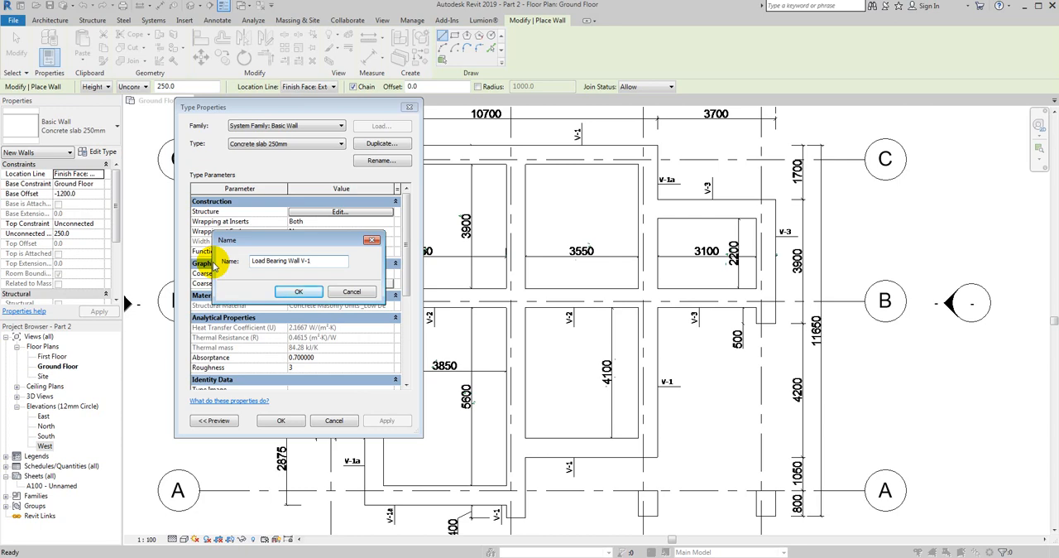
{"action": "left_click", "coordinate": [301, 290]}
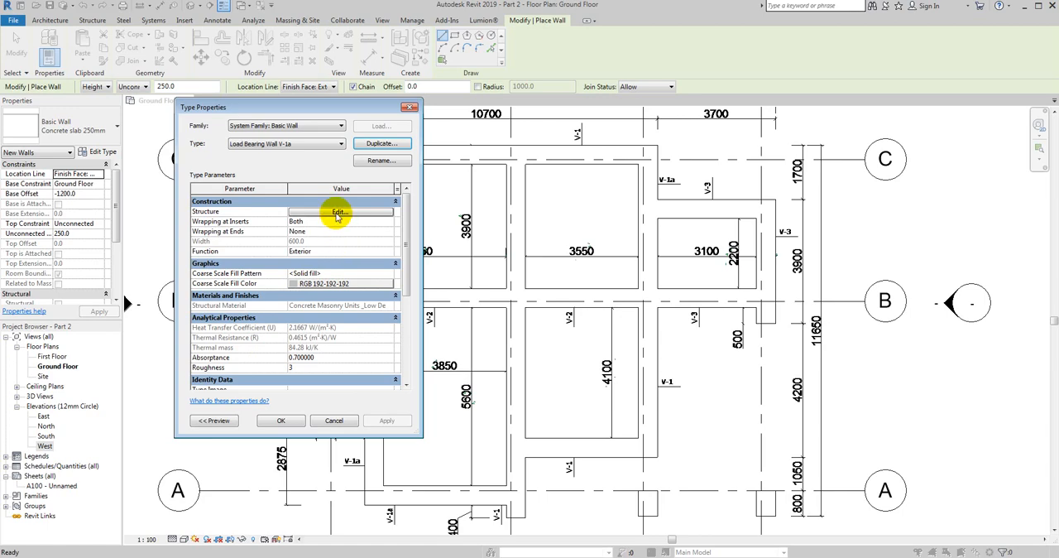
- Set the thickness of the new wall type's structure layer to 190 mm
{"action": "left_click", "coordinate": [339, 213]}
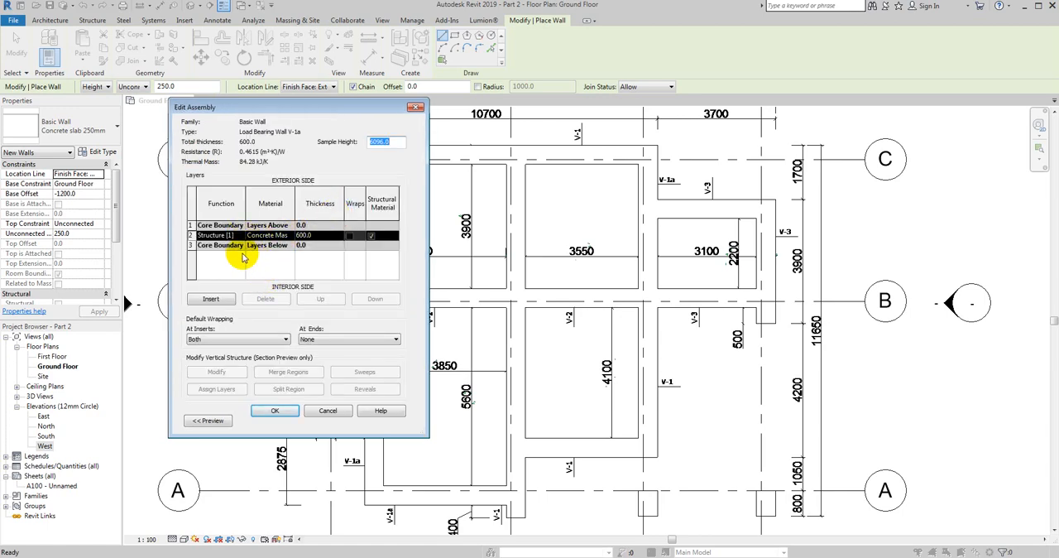
{"action": "left_click", "coordinate": [340, 236]}
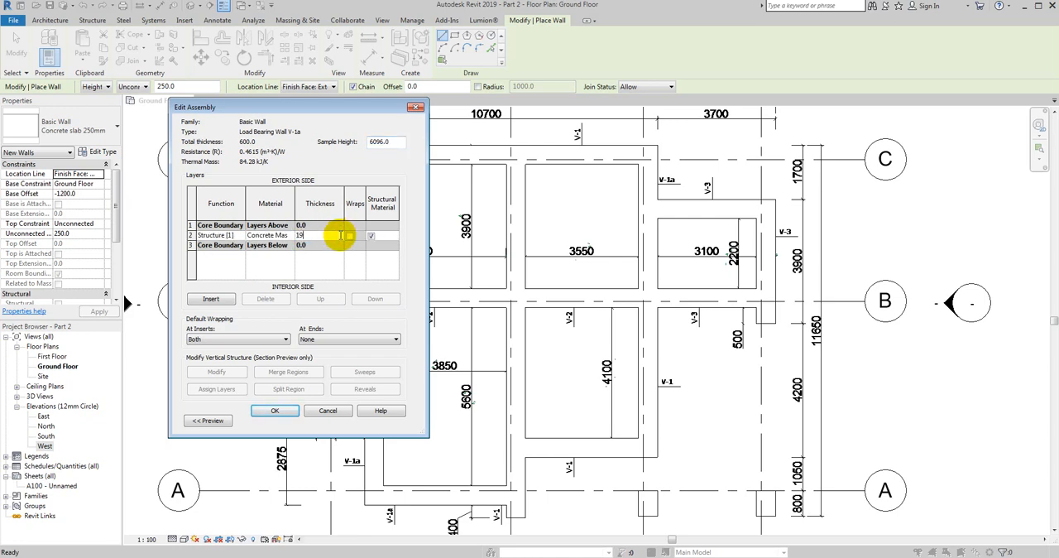
{"action": "type", "text": "190"}
{"action": "key", "text": "Tab"}
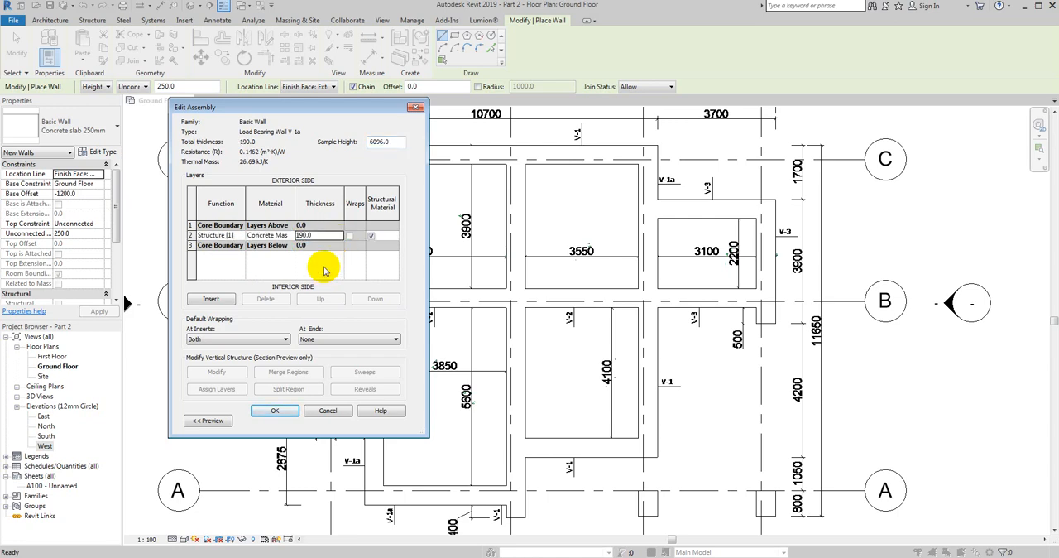
- Insert a layer above the 190 mm structure layer and set its function to Membrane Layer
{"action": "left_click", "coordinate": [211, 300]}
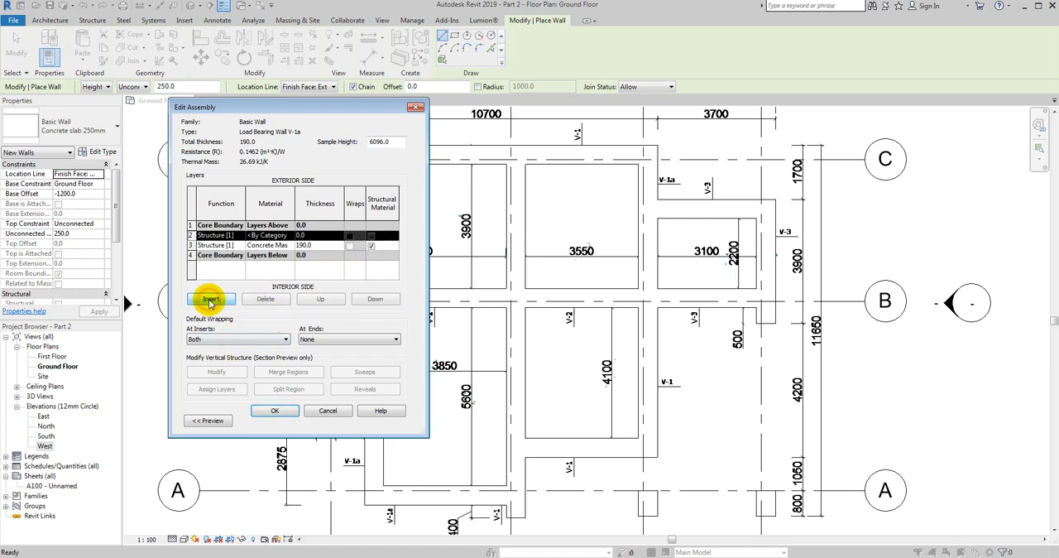
{"action": "left_click", "coordinate": [241, 236]}
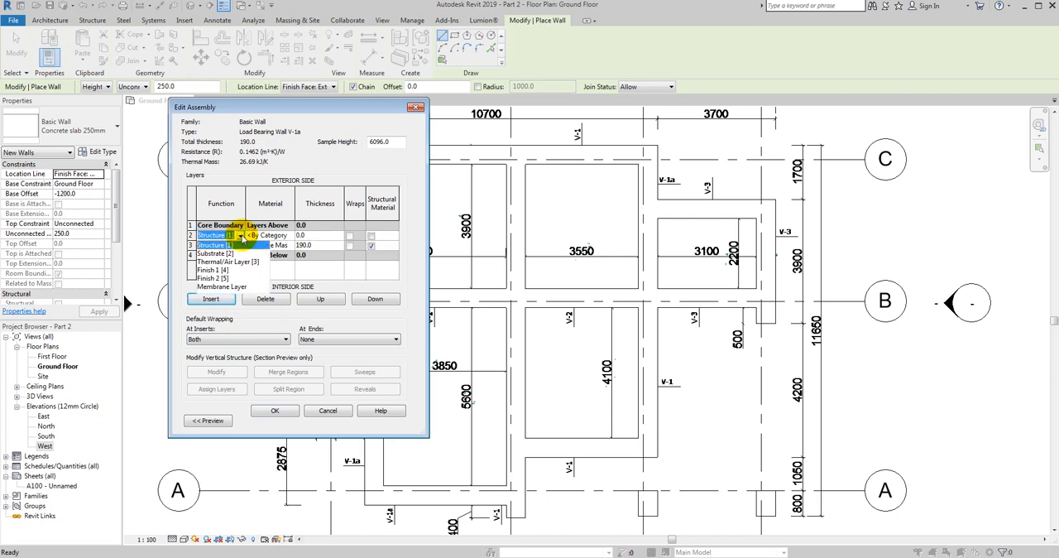
{"action": "left_click", "coordinate": [236, 287]}
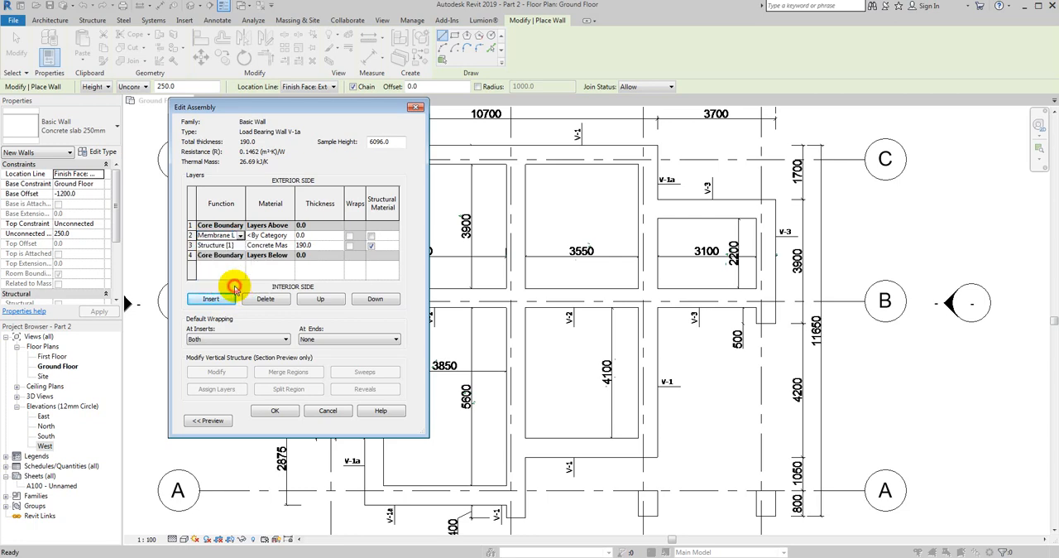
- Search the project materials for "waterproofing" for the new membrane layer and clear the search
{"action": "left_click", "coordinate": [289, 235]}
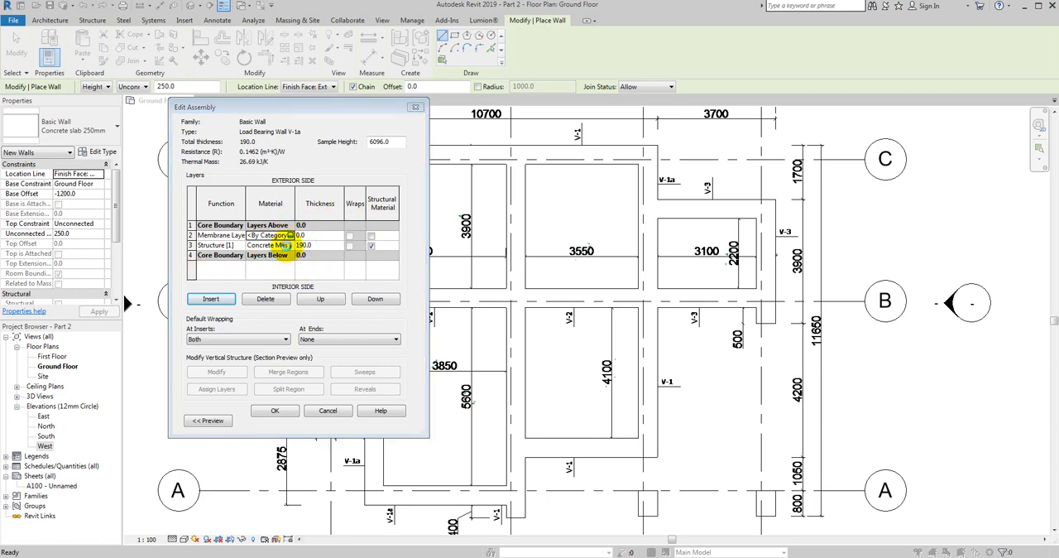
{"action": "left_click", "coordinate": [284, 242]}
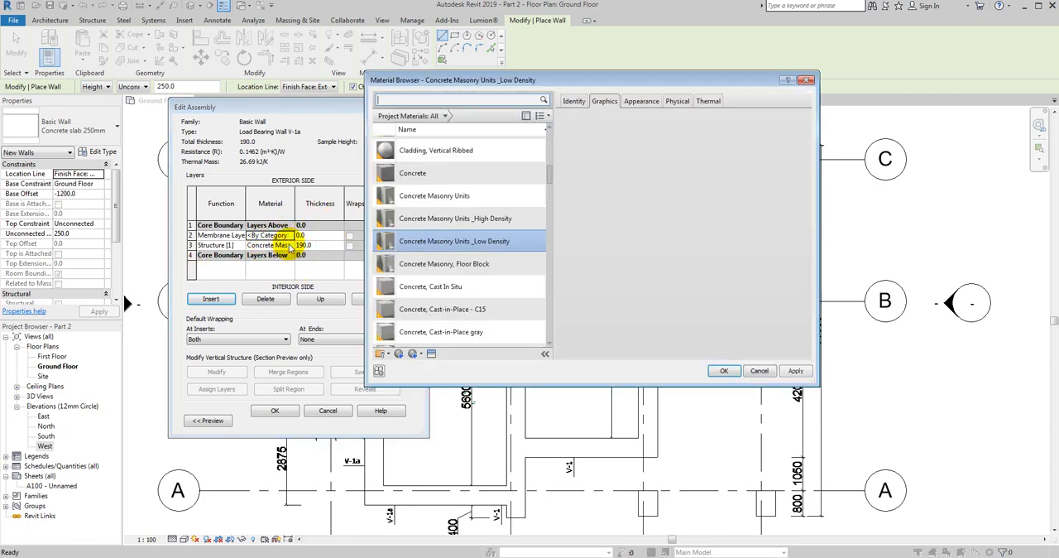
{"action": "scroll", "coordinate": [447, 207], "scroll_direction": "up", "scroll_amount": 1}
{"action": "left_click", "coordinate": [430, 99]}
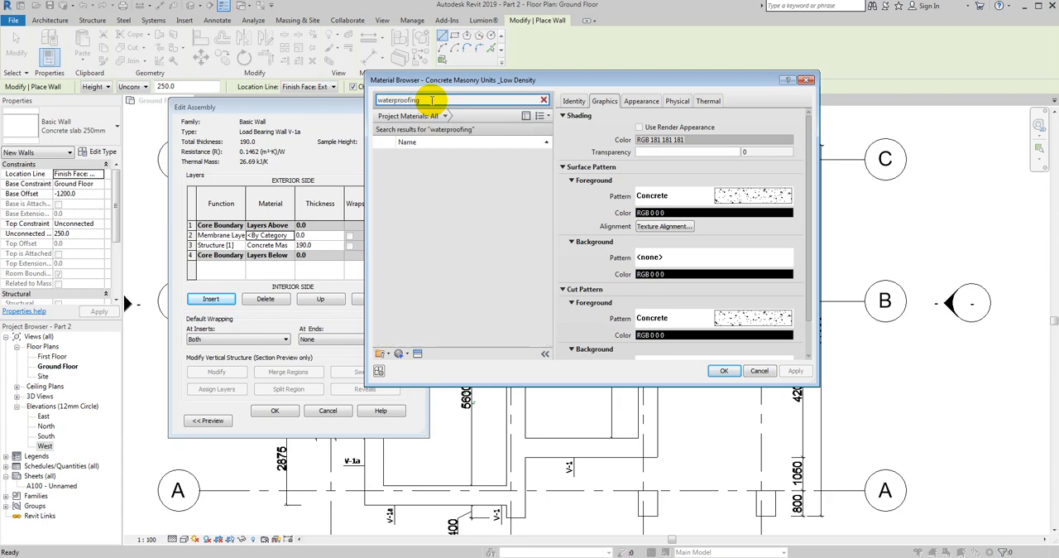
{"action": "key", "text": "BackSpace"}
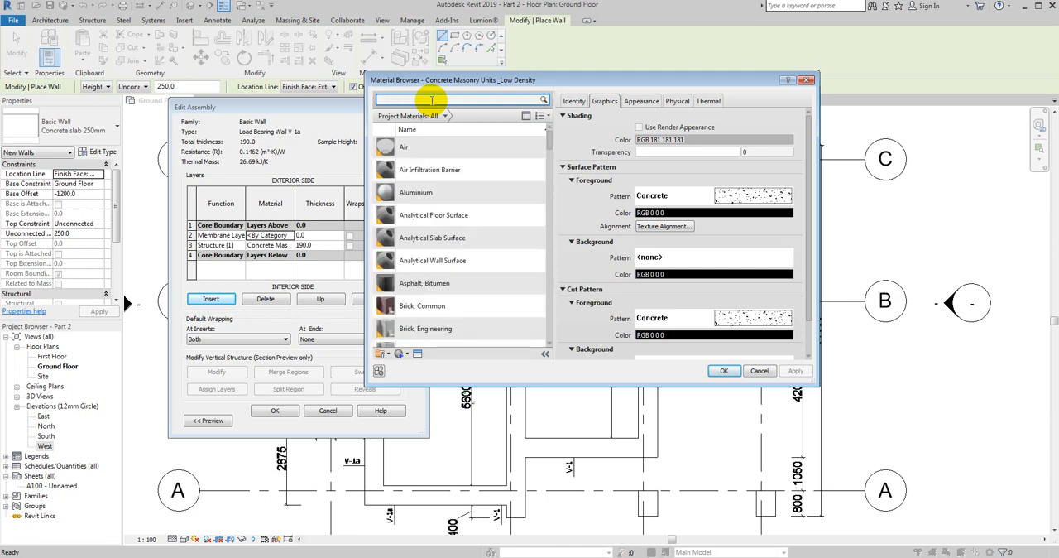
- Duplicate the Air Infiltration Barrier material and name the copy "Wateproofing"
{"action": "left_click", "coordinate": [436, 177]}
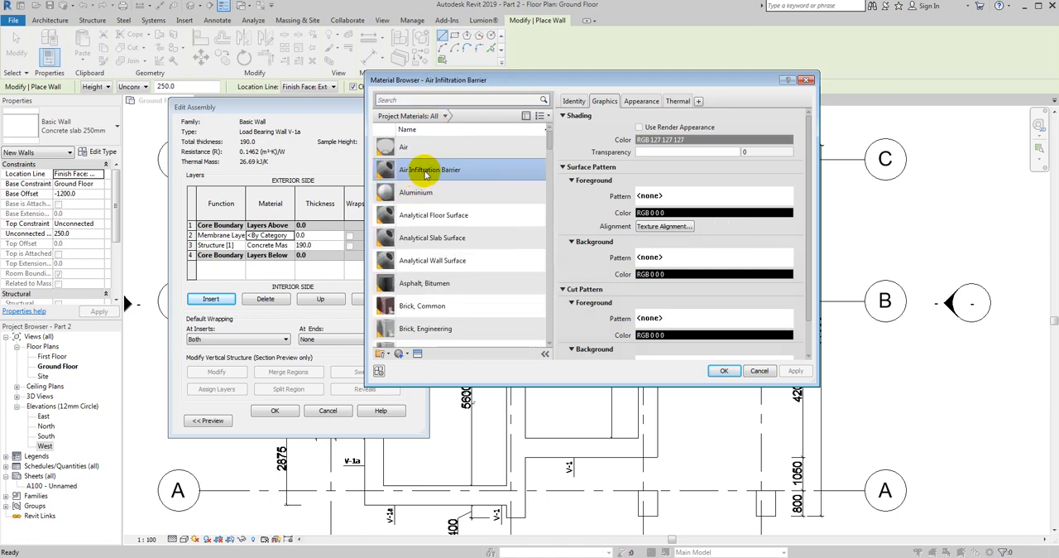
{"action": "right_click", "coordinate": [424, 171]}
{"action": "left_click", "coordinate": [454, 189]}
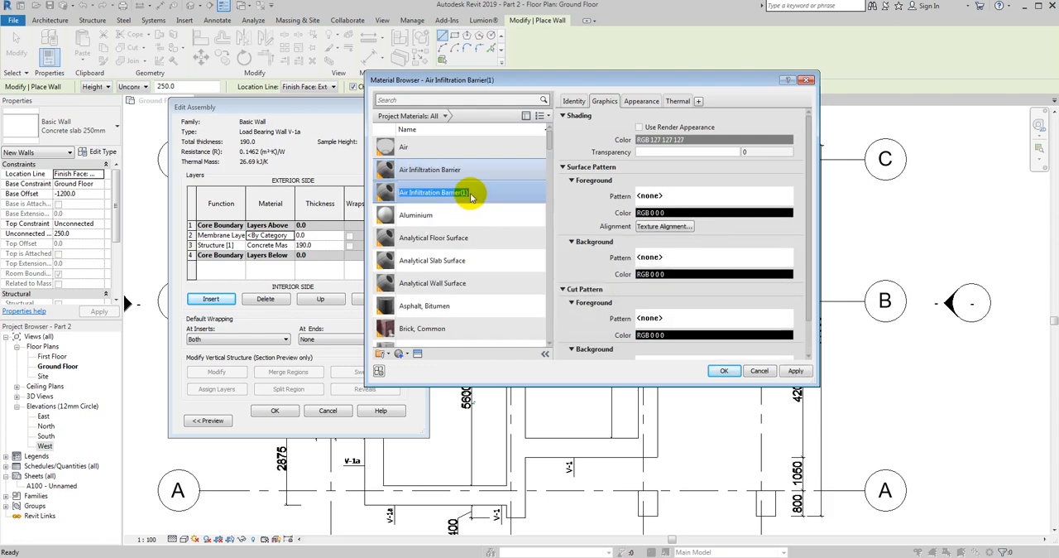
{"action": "type", "text": "Waterproofing"}
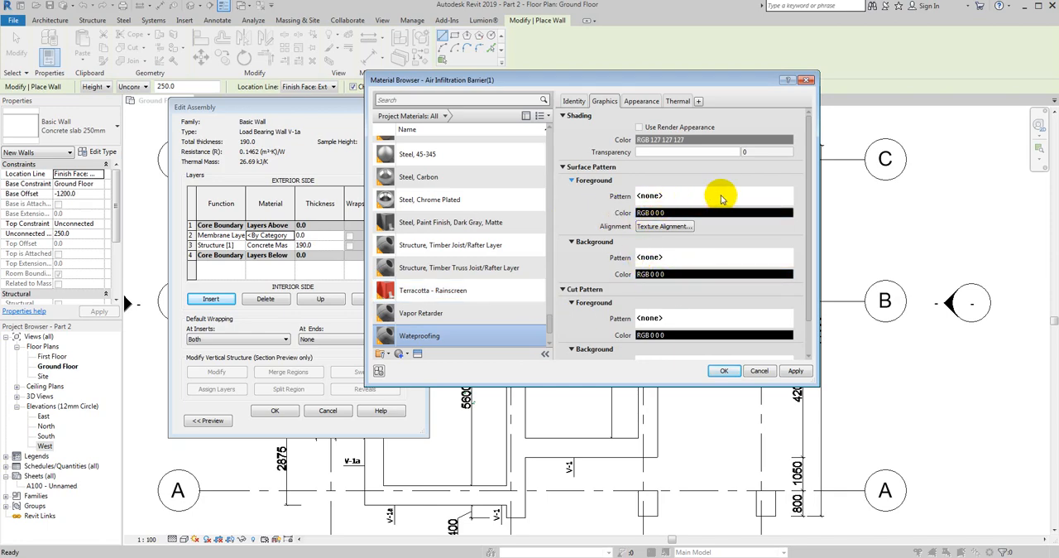
- Give the Wateproofing material a black solid fill surface foreground pattern and assign it to the membrane layer
{"action": "left_click", "coordinate": [778, 201]}
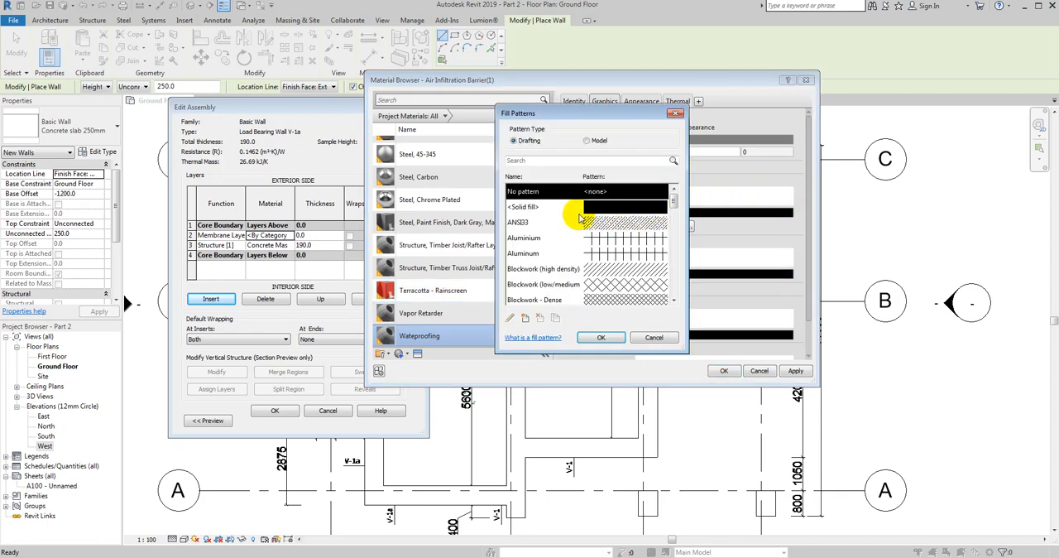
{"action": "left_click", "coordinate": [542, 208]}
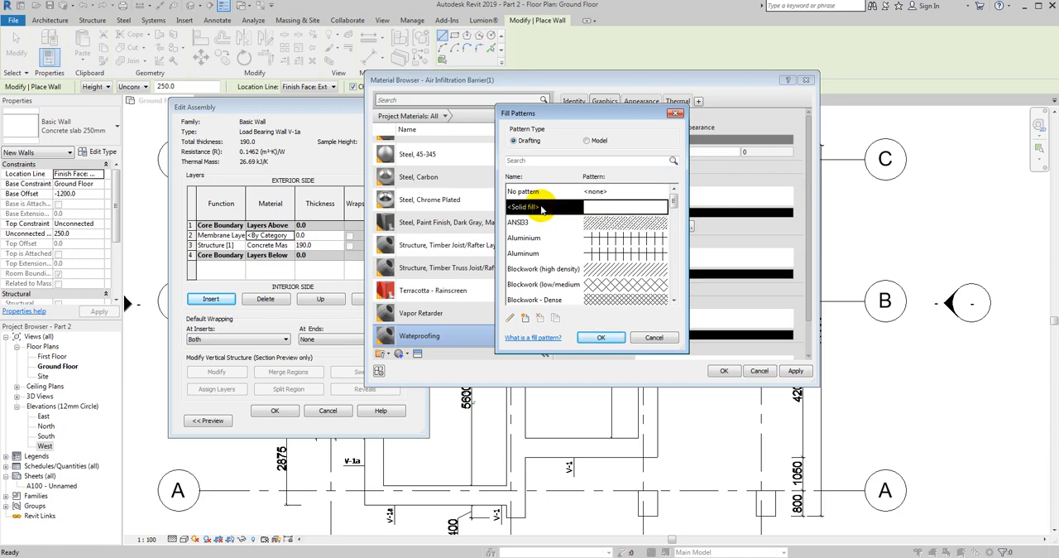
{"action": "left_click", "coordinate": [600, 337]}
{"action": "left_click", "coordinate": [650, 212]}
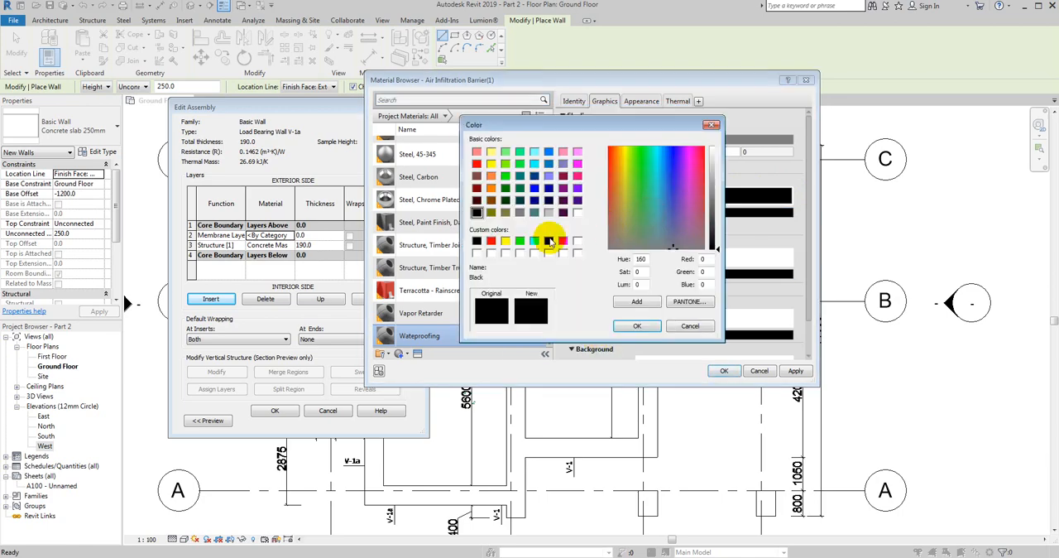
{"action": "left_click", "coordinate": [636, 326]}
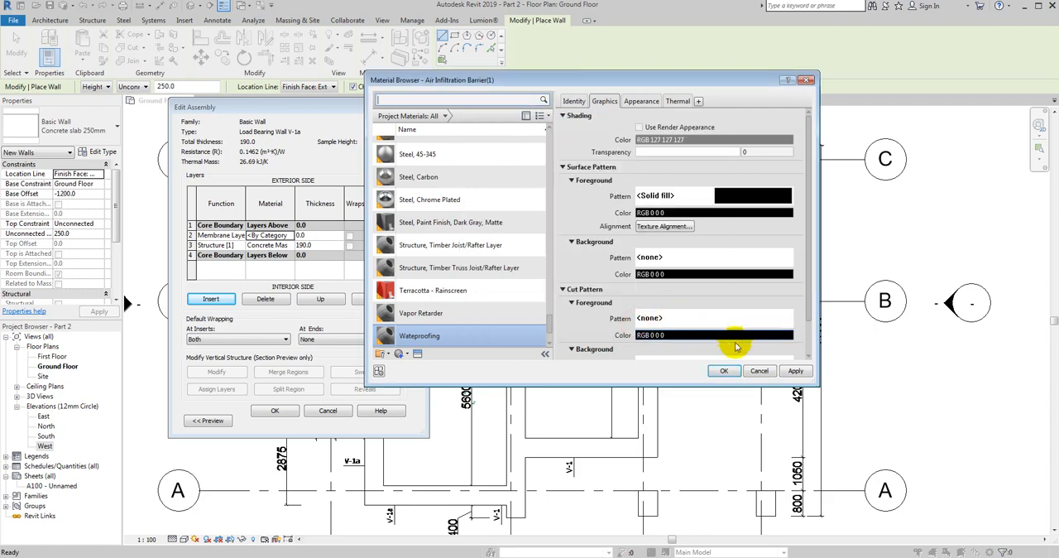
{"action": "left_click", "coordinate": [723, 370]}
- Set the Wateproofing layer's thickness to 10 mm and move it outside the core on the exterior side
{"action": "left_click", "coordinate": [302, 236]}
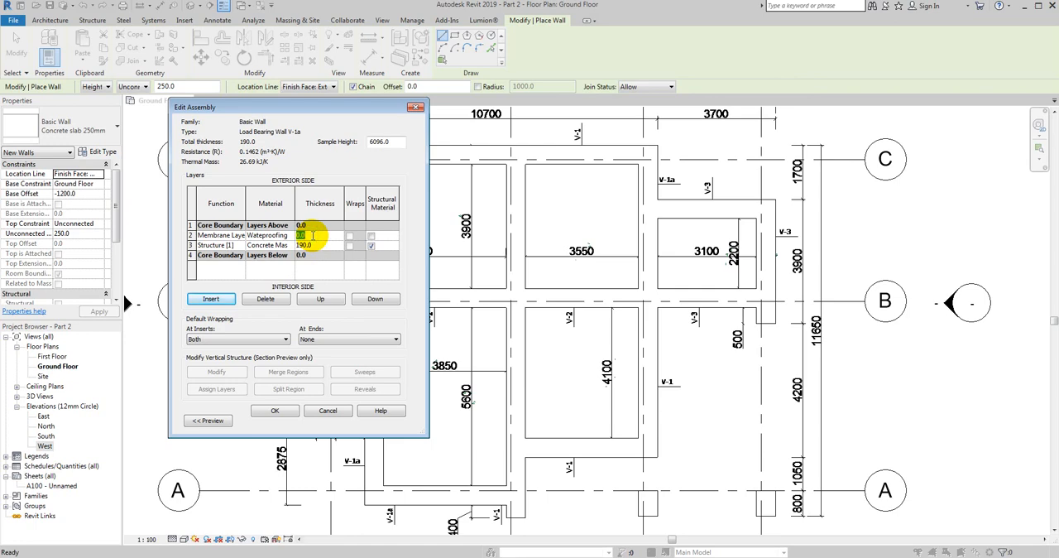
{"action": "type", "text": "10"}
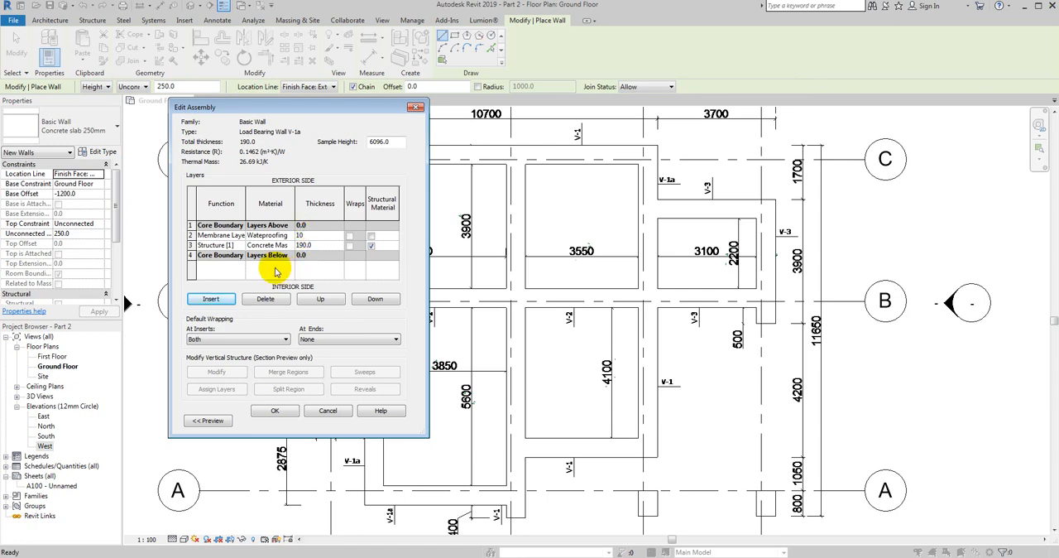
{"action": "left_click", "coordinate": [204, 259]}
{"action": "left_click", "coordinate": [189, 238]}
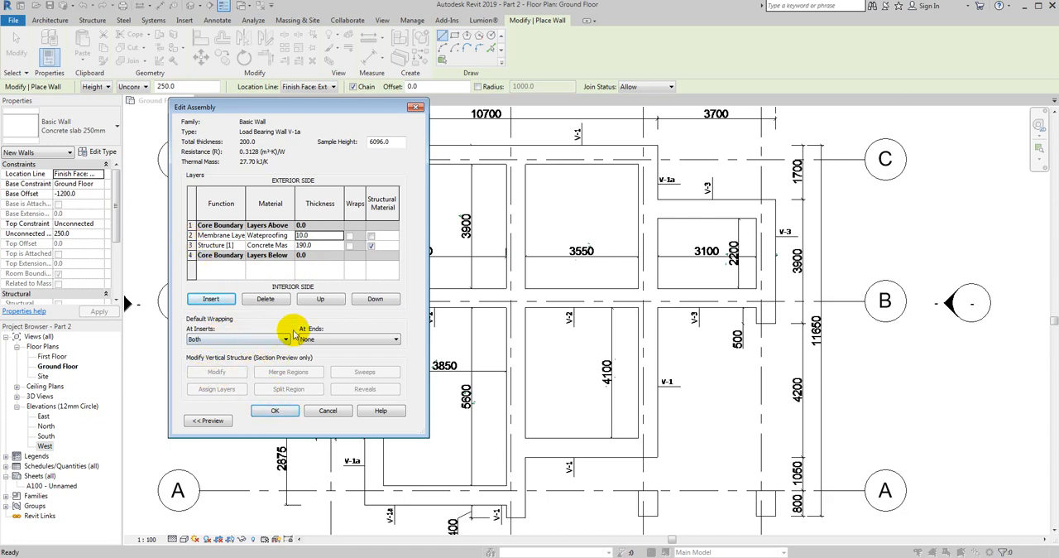
{"action": "left_click", "coordinate": [316, 299]}
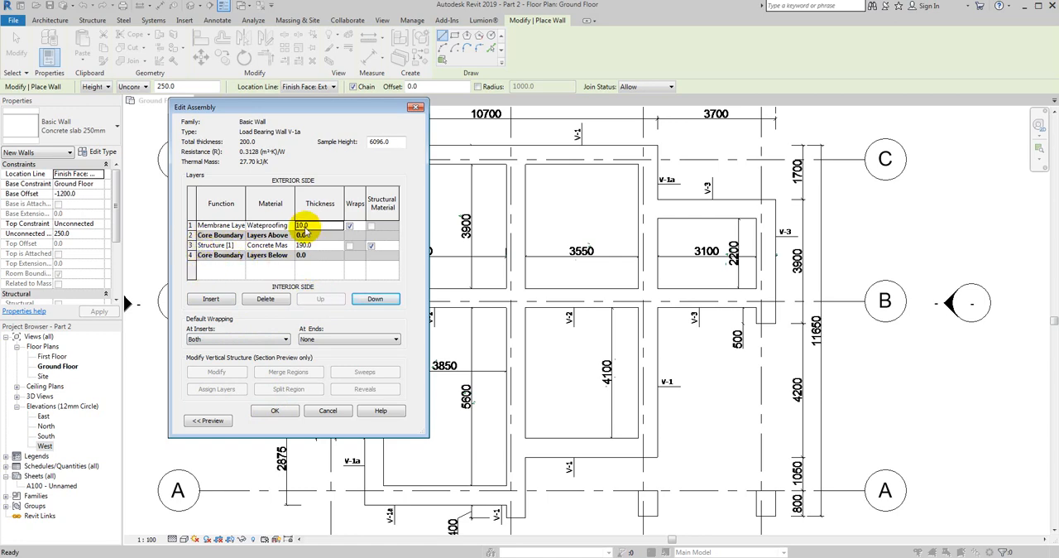
- Insert another layer on the exterior side of the Wateproofing layer with the function Membrane Layer
{"action": "left_click", "coordinate": [212, 299]}
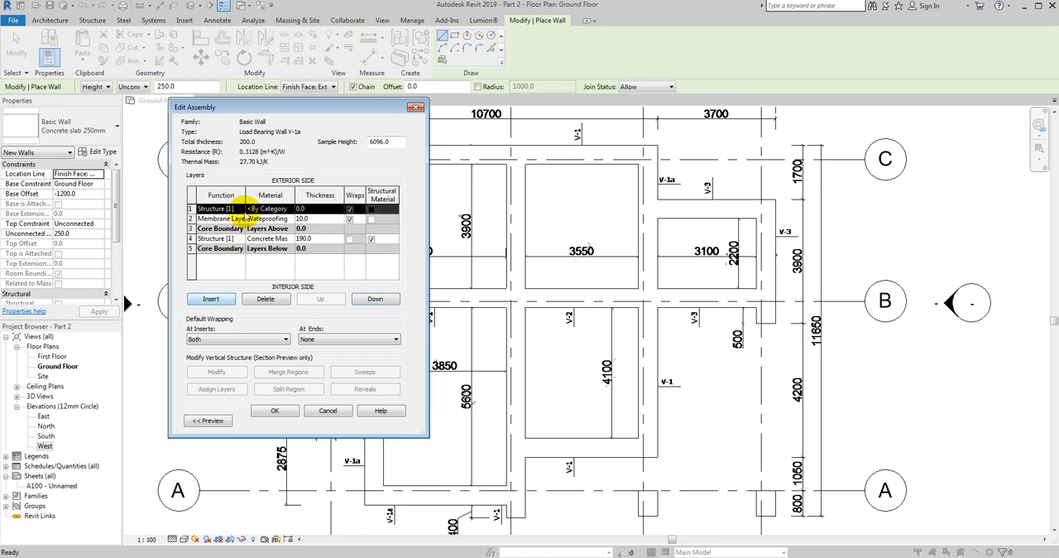
{"action": "left_click", "coordinate": [234, 208]}
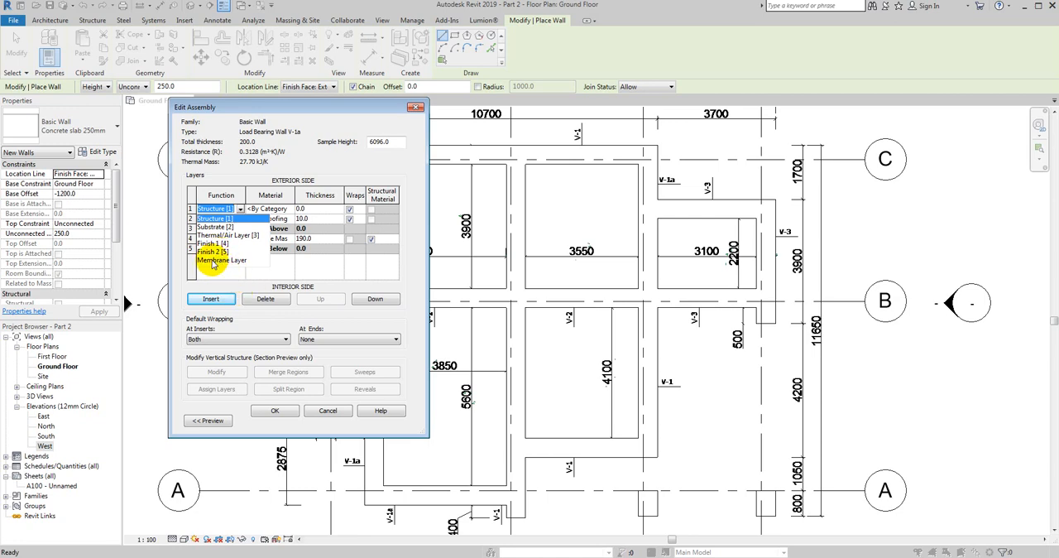
{"action": "left_click", "coordinate": [213, 260]}
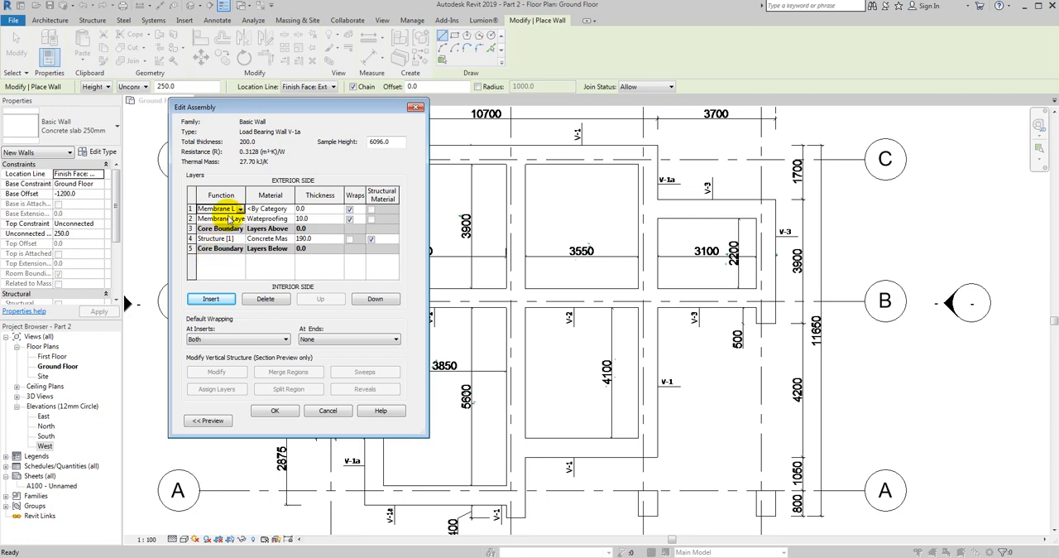
- Assign the Rigid insulation material to the outermost membrane layer and set its thickness to 50 mm
{"action": "left_click", "coordinate": [290, 210]}
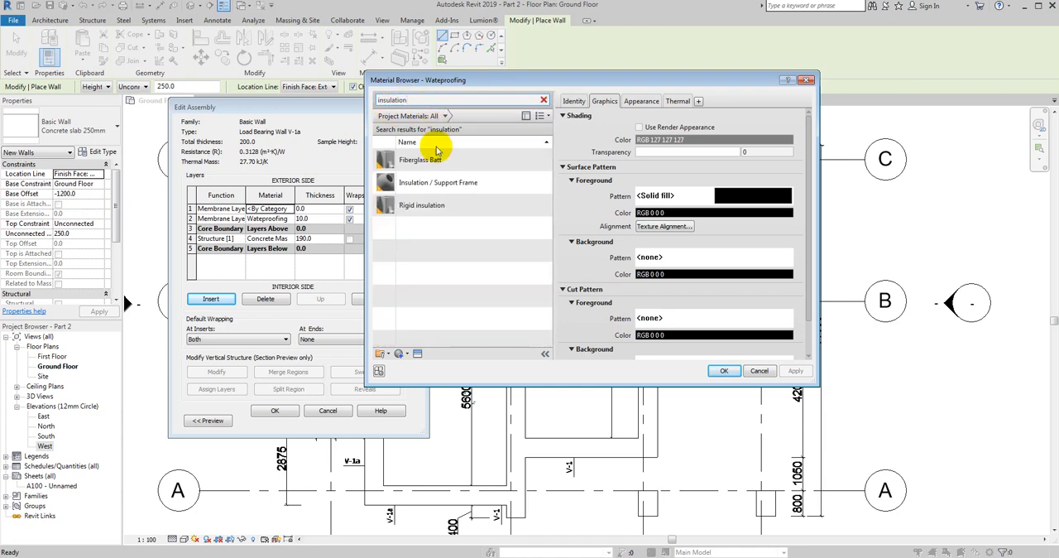
{"action": "left_click", "coordinate": [423, 210]}
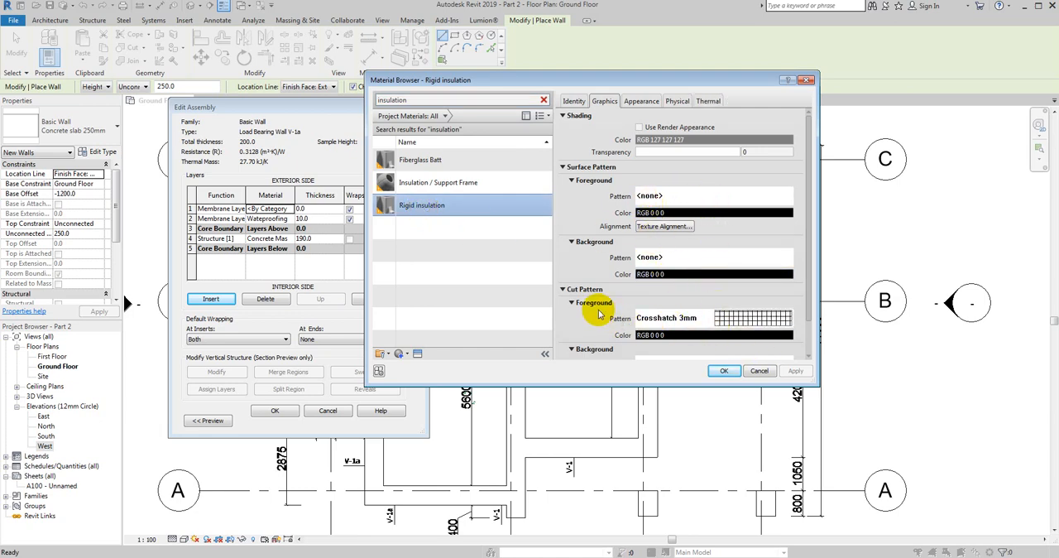
{"action": "scroll", "coordinate": [721, 319], "scroll_direction": "down", "scroll_amount": 1}
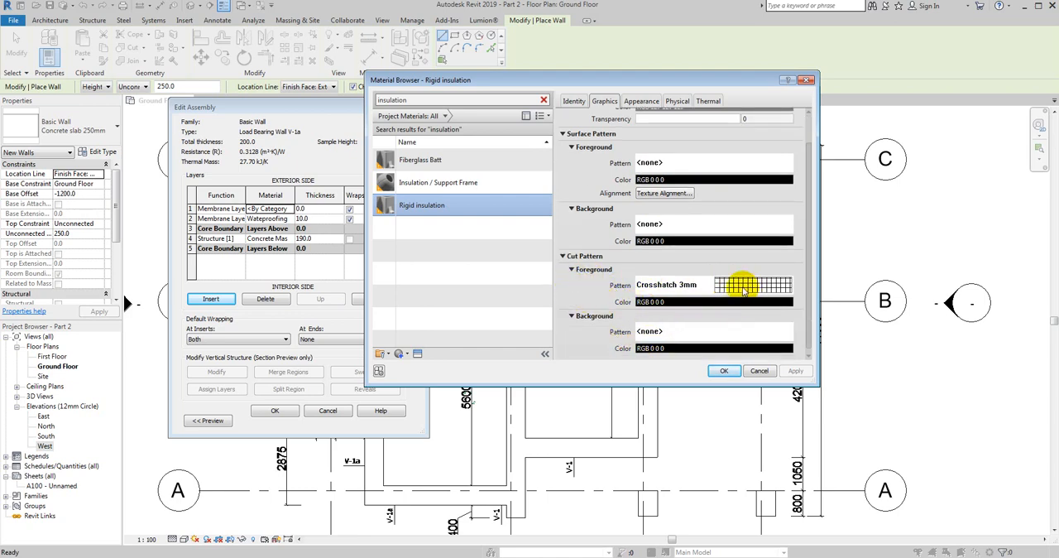
{"action": "left_click", "coordinate": [724, 372]}
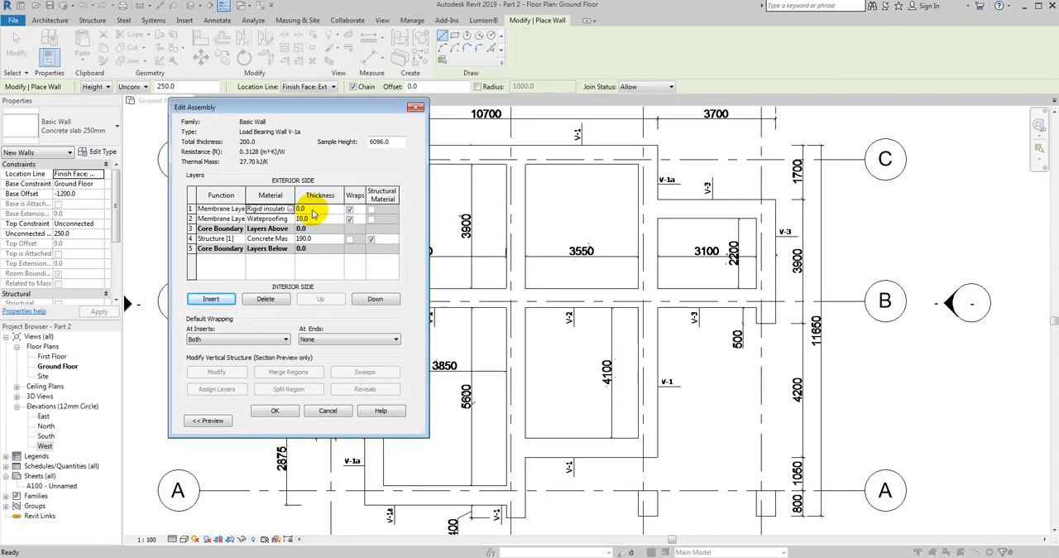
{"action": "left_click", "coordinate": [312, 209]}
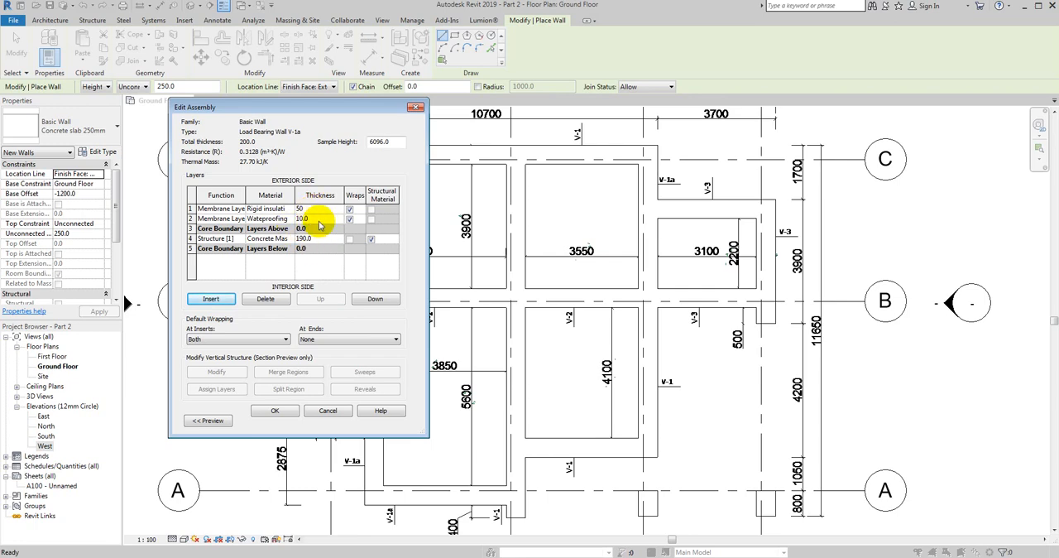
{"action": "left_click", "coordinate": [318, 270]}
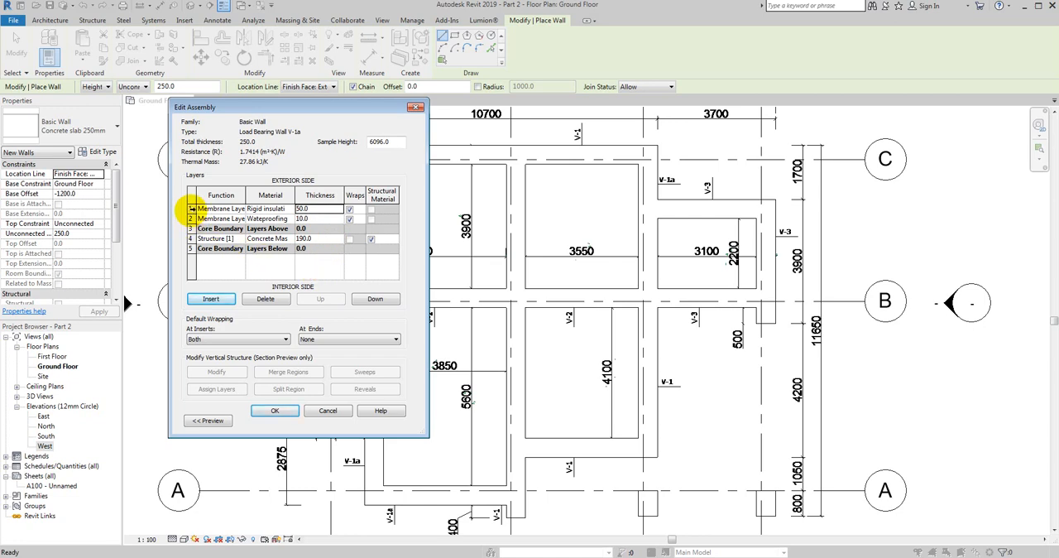
- Insert a further layer and move it below the core boundary to the interior side of the wall
{"action": "left_click", "coordinate": [190, 210]}
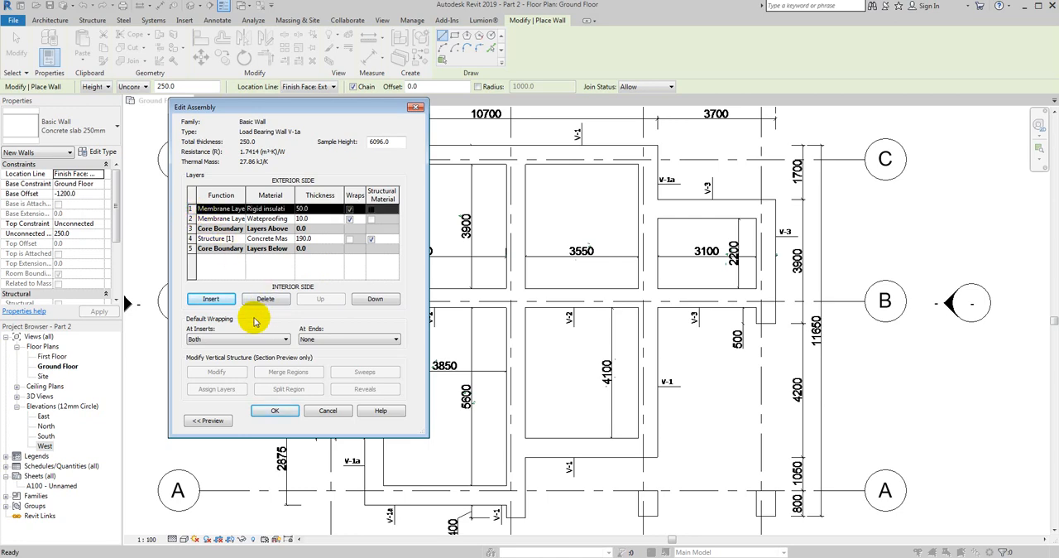
{"action": "left_click", "coordinate": [212, 299]}
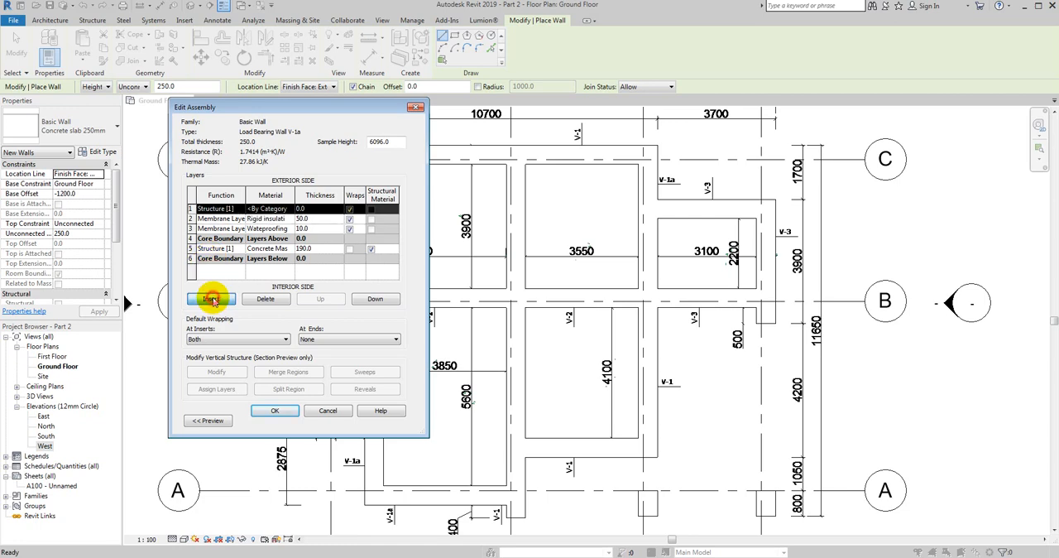
{"action": "left_click", "coordinate": [376, 300]}
{"action": "left_click", "coordinate": [377, 300]}
{"action": "left_click", "coordinate": [378, 300]}
{"action": "left_click", "coordinate": [379, 300]}
{"action": "left_click", "coordinate": [378, 301]}
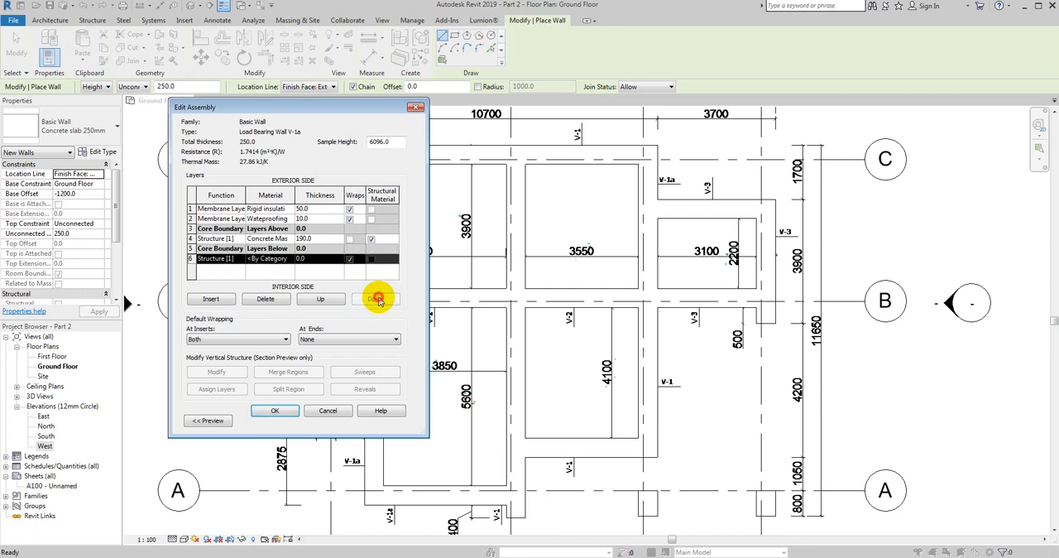
- Set the interior layer's function to Membrane Layer and open its material for editing
{"action": "left_click", "coordinate": [242, 259]}
{"action": "left_click", "coordinate": [240, 259]}
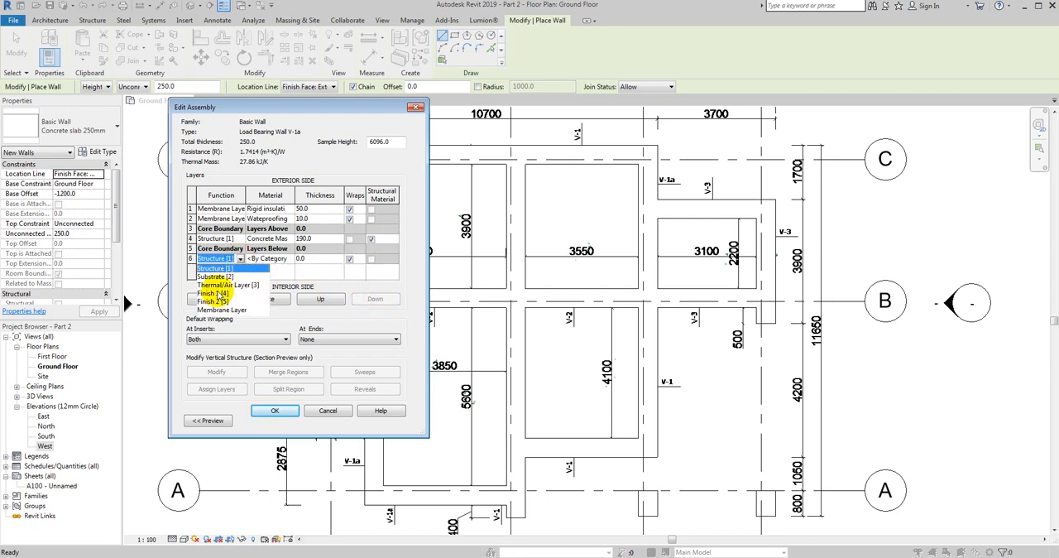
{"action": "left_click", "coordinate": [217, 312]}
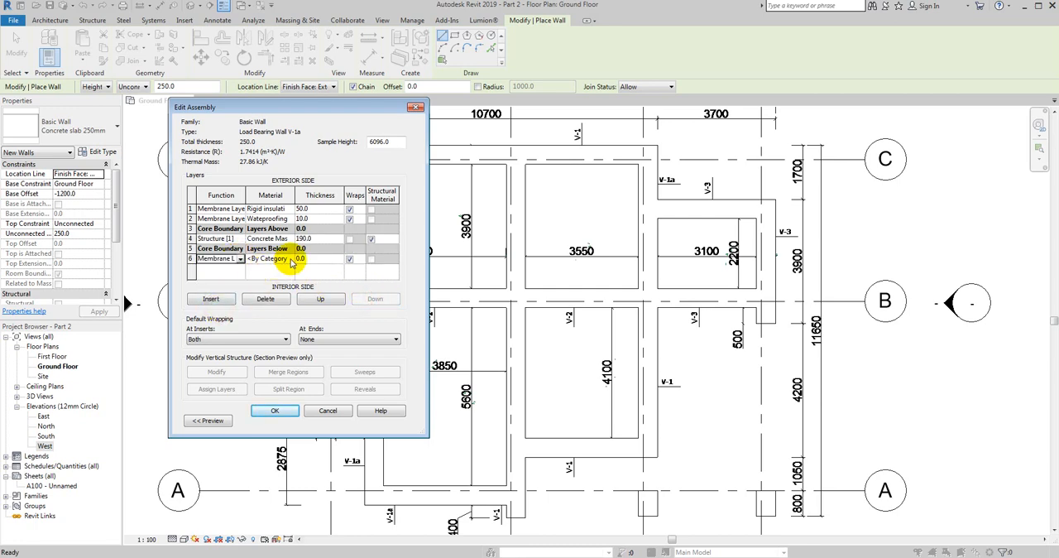
{"action": "left_click", "coordinate": [290, 262]}
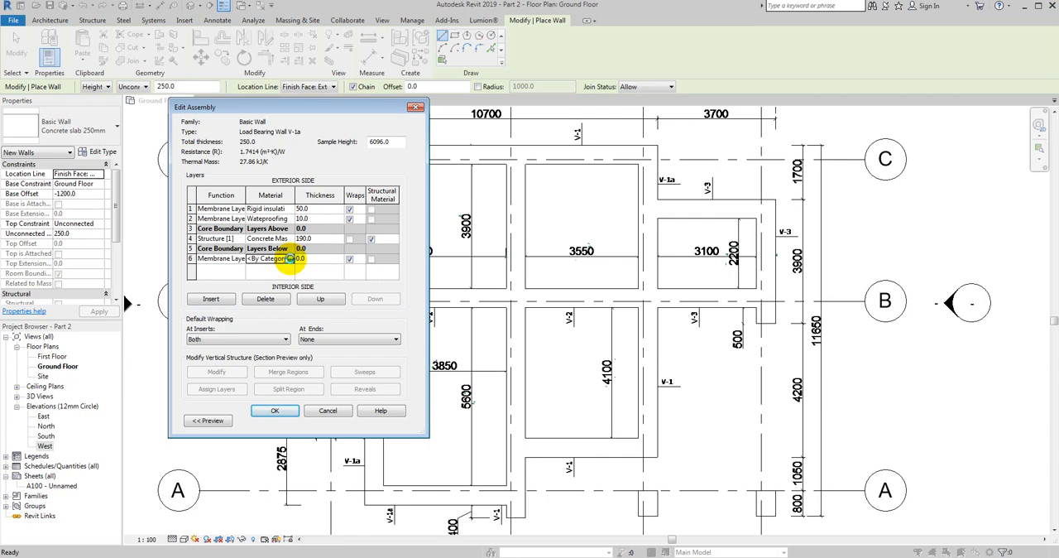
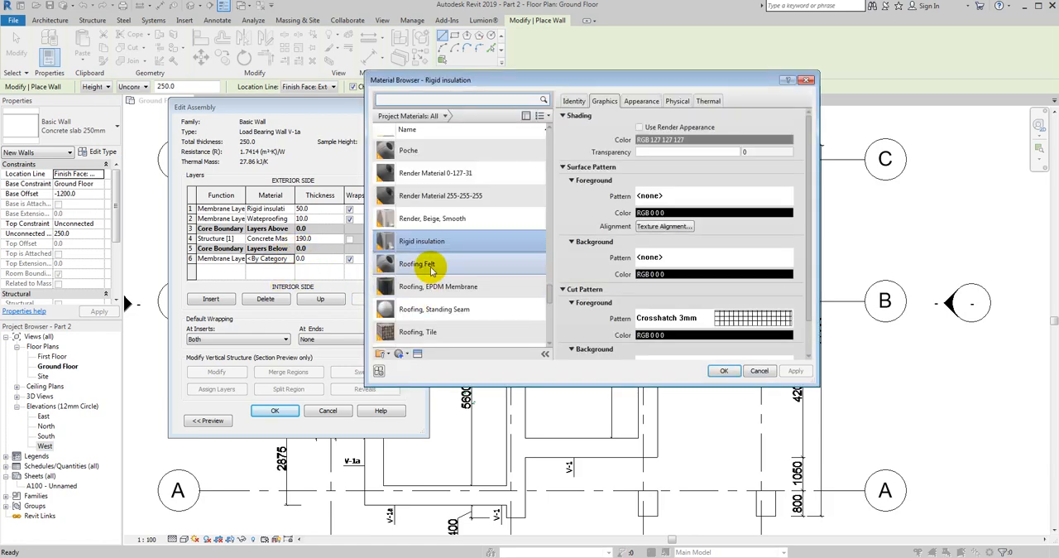
- Assign the Rigid insulation material to the interior layer below the core boundary and set its thickness to 50 mm
{"action": "left_click", "coordinate": [724, 372]}
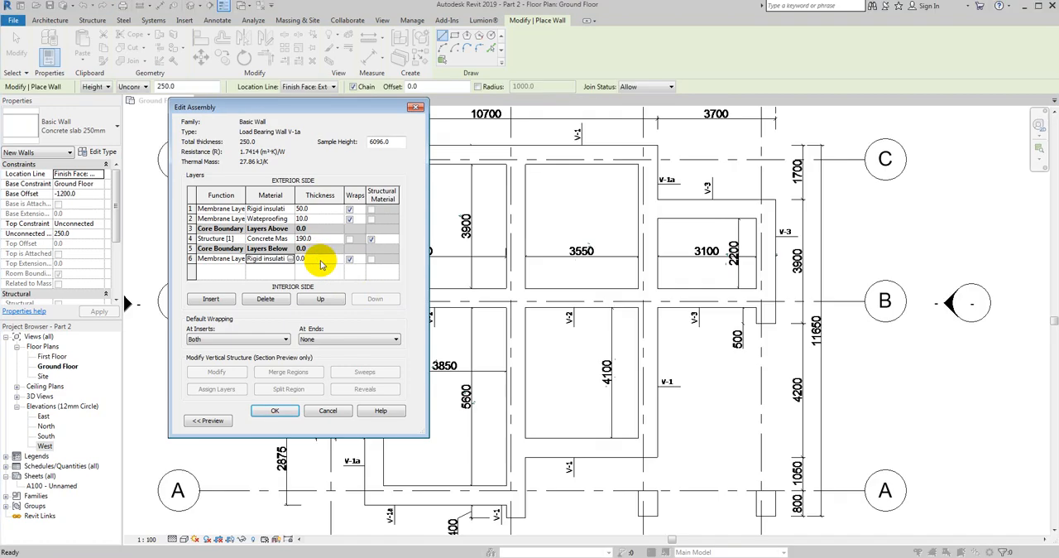
{"action": "left_click", "coordinate": [320, 260]}
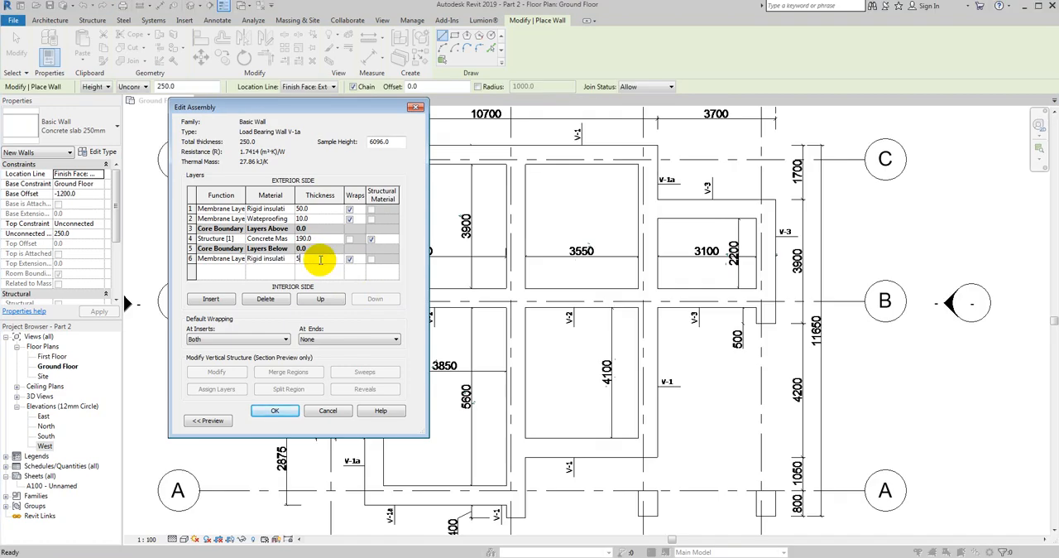
{"action": "left_click", "coordinate": [276, 411]}
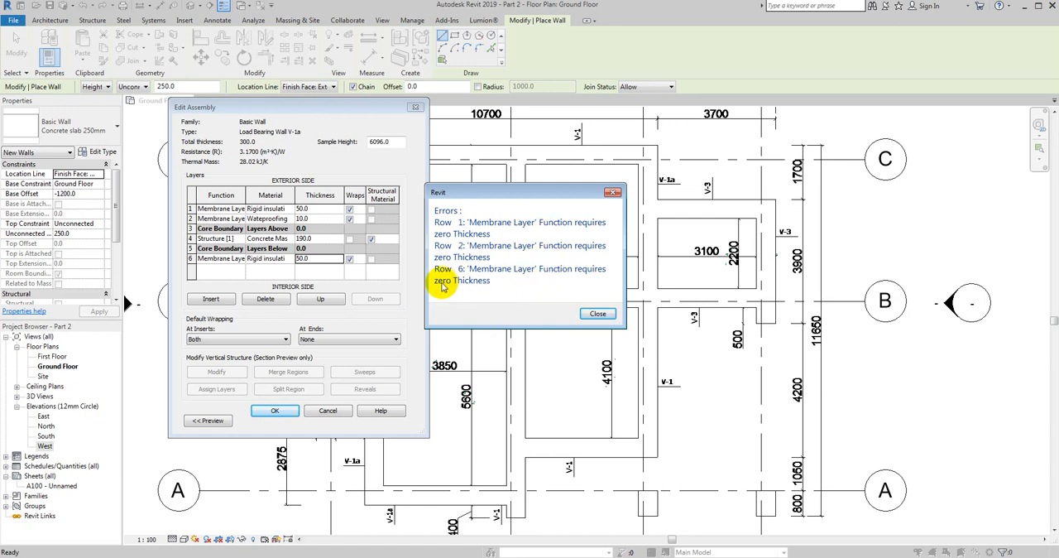
{"action": "left_click", "coordinate": [597, 313]}
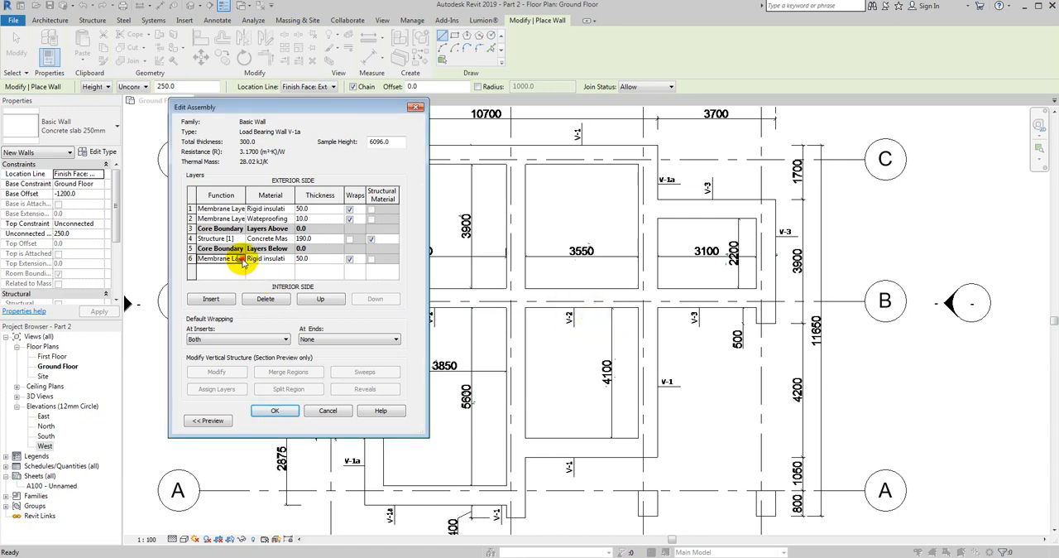
- Change the function of the interior insulation, waterproofing and exterior insulation layers to Finish 1 [4] and accept the assembly
{"action": "left_click", "coordinate": [242, 260]}
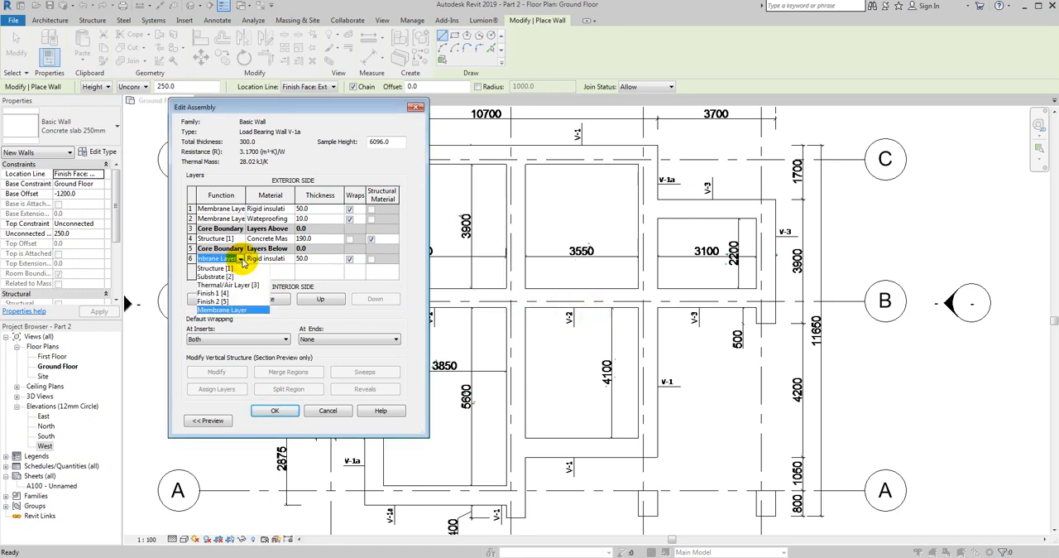
{"action": "left_click", "coordinate": [206, 293]}
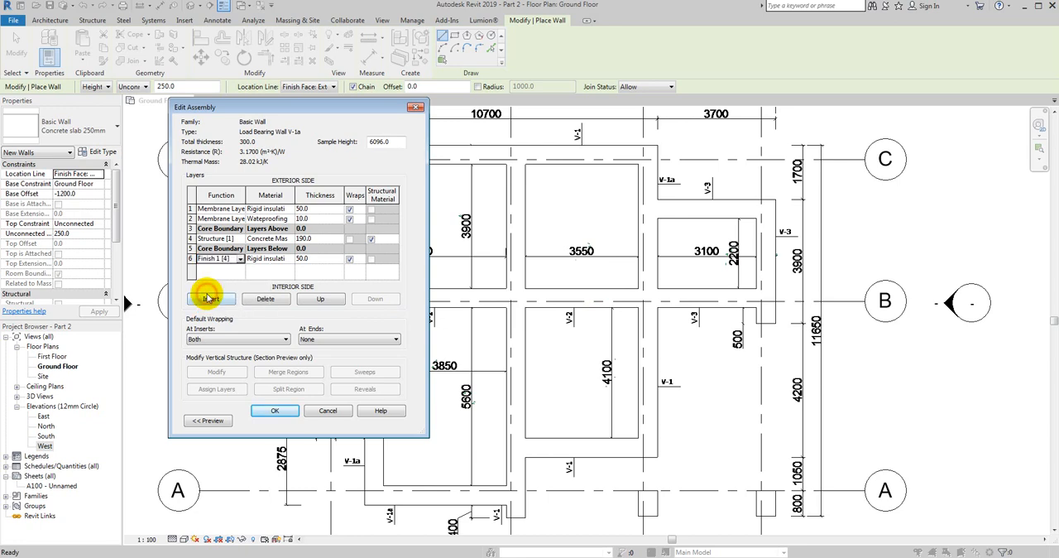
{"action": "left_click", "coordinate": [241, 219]}
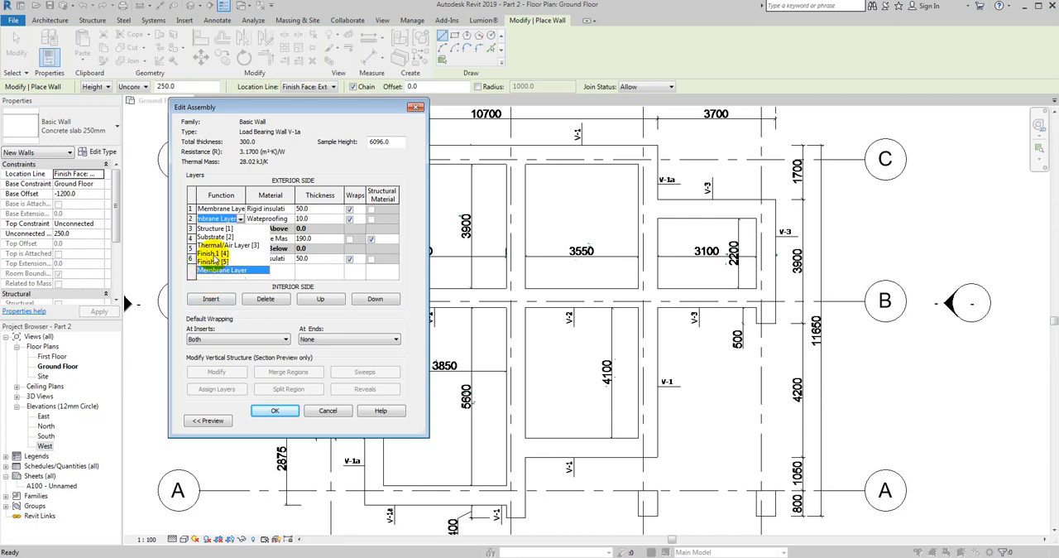
{"action": "left_click", "coordinate": [217, 259]}
{"action": "left_click", "coordinate": [240, 208]}
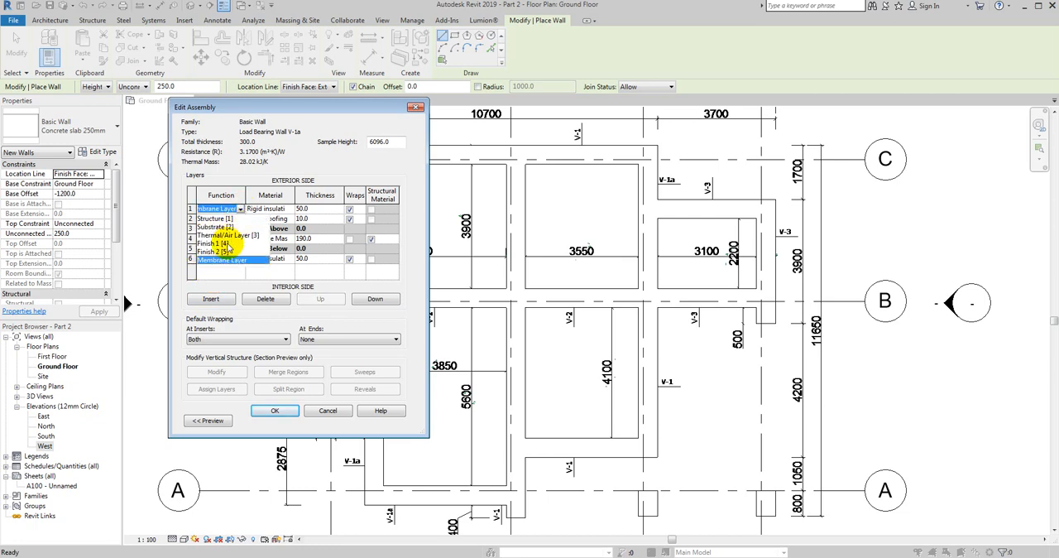
{"action": "left_click", "coordinate": [225, 244]}
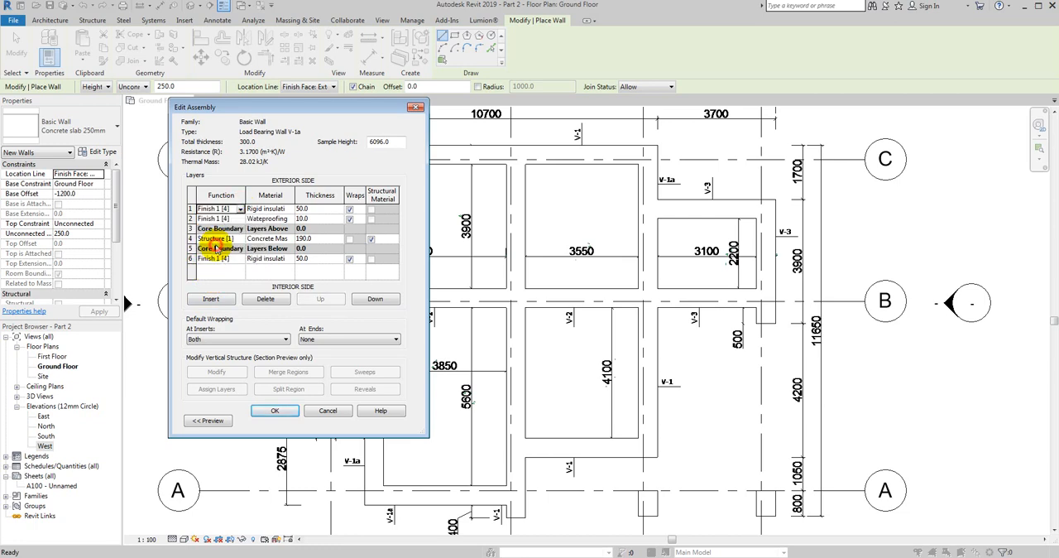
{"action": "left_click", "coordinate": [276, 411]}
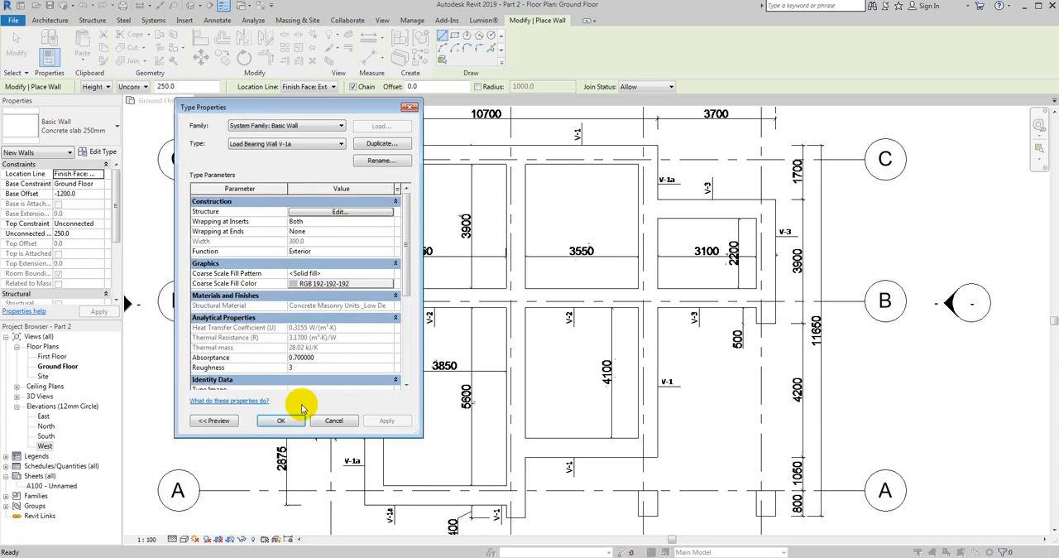
- Check the layer structure of Load Bearing Wall V-1a once more and accept the wall type
{"action": "left_click", "coordinate": [324, 212]}
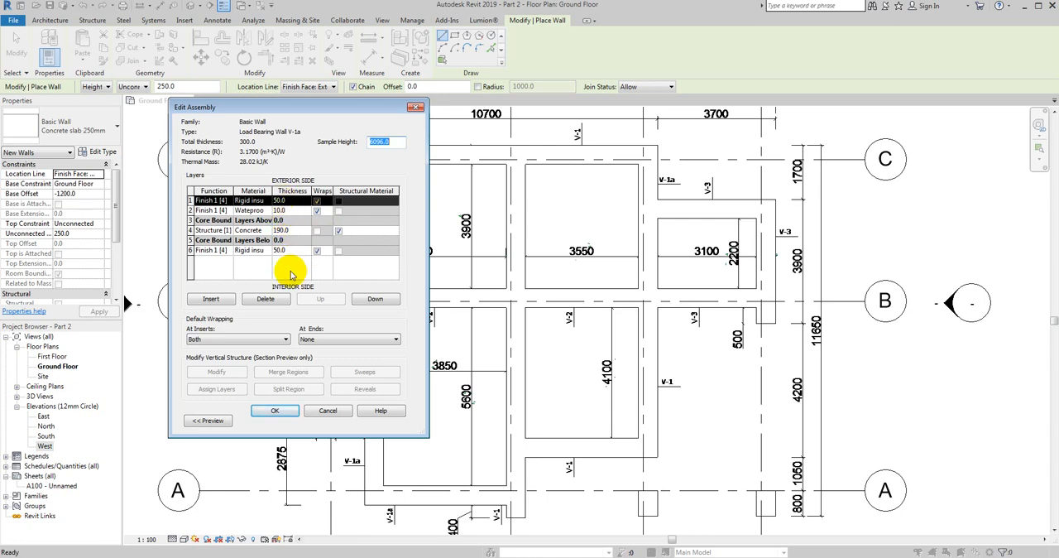
{"action": "left_click", "coordinate": [288, 250]}
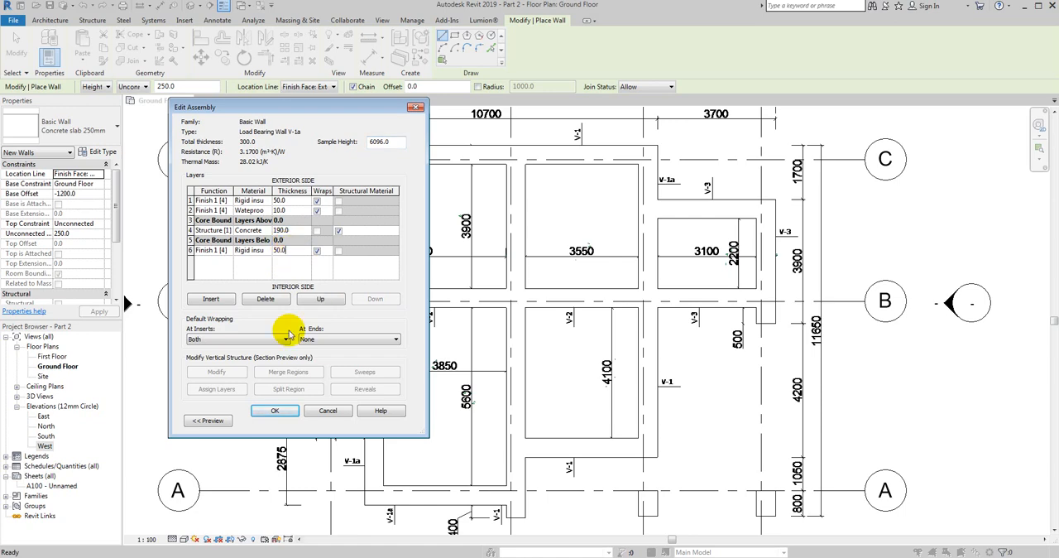
{"action": "left_click", "coordinate": [275, 412]}
{"action": "left_click", "coordinate": [279, 414]}
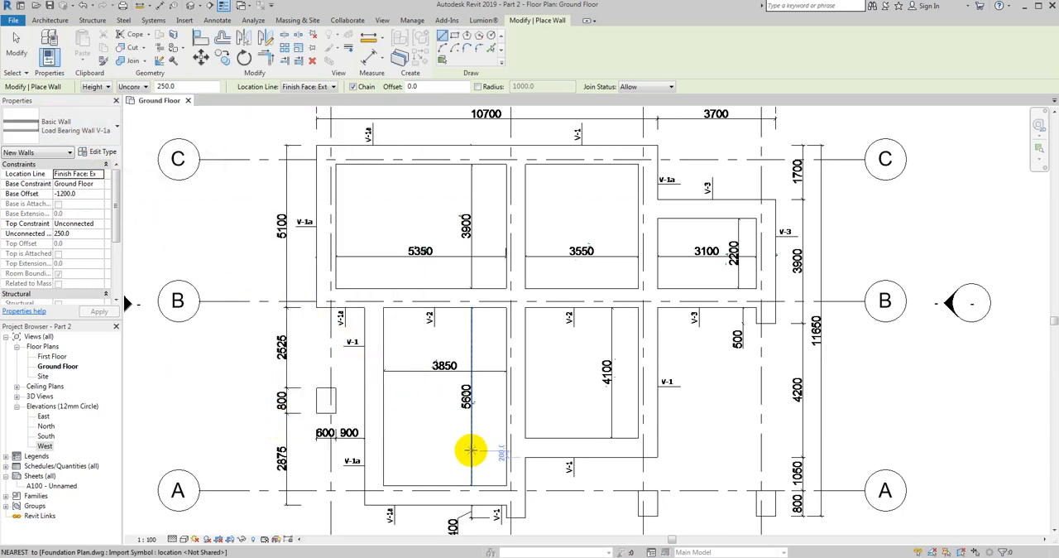
- Leave wall placement and examine the V-1 foundation wall between axes 2 and 3, just above axis A
{"action": "middle_click_drag", "start_coordinate": [553, 478], "coordinate": [468, 407]}
{"action": "scroll", "coordinate": [480, 420], "scroll_direction": "up", "scroll_amount": 2}
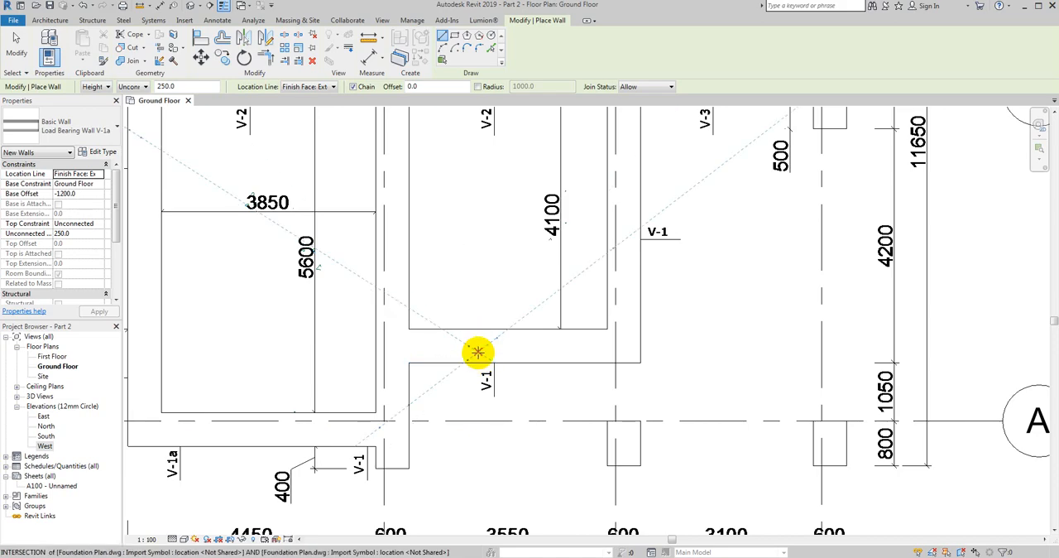
{"action": "middle_click_drag", "start_coordinate": [480, 352], "coordinate": [390, 319]}
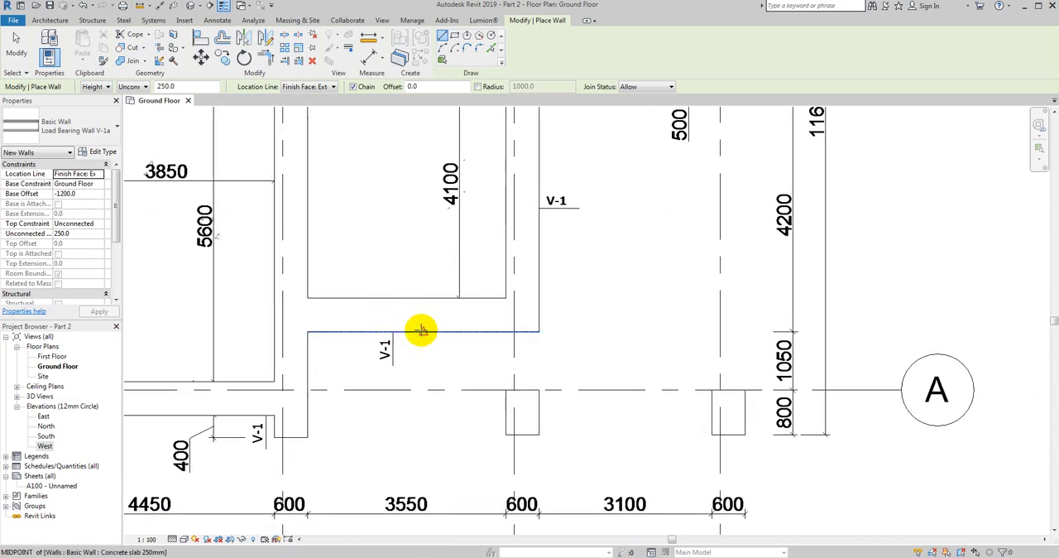
{"action": "scroll", "coordinate": [421, 331], "scroll_direction": "down", "scroll_amount": 2}
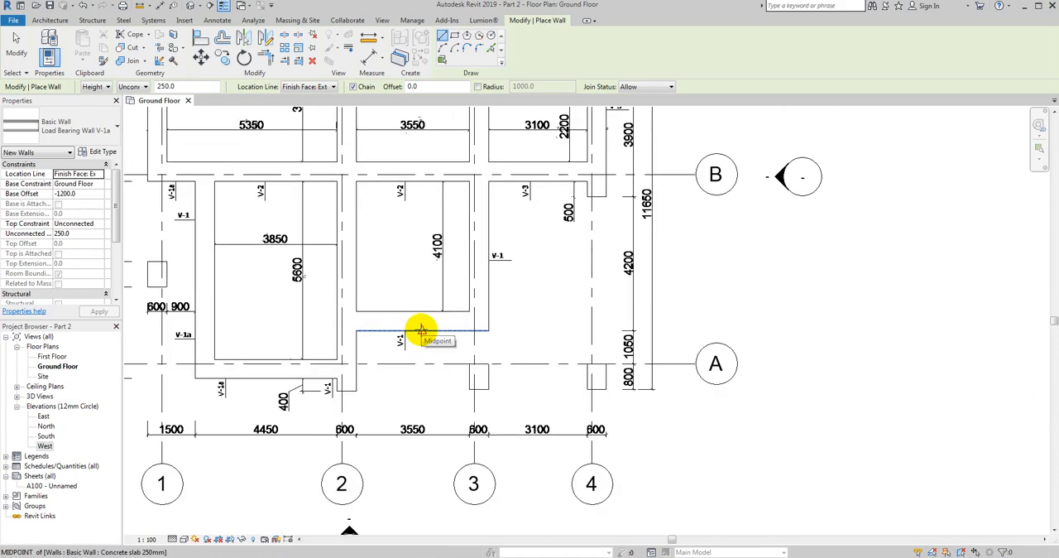
{"action": "scroll", "coordinate": [419, 324], "scroll_direction": "up", "scroll_amount": 2}
{"action": "key", "text": "Escape"}
{"action": "key", "text": "Escape"}
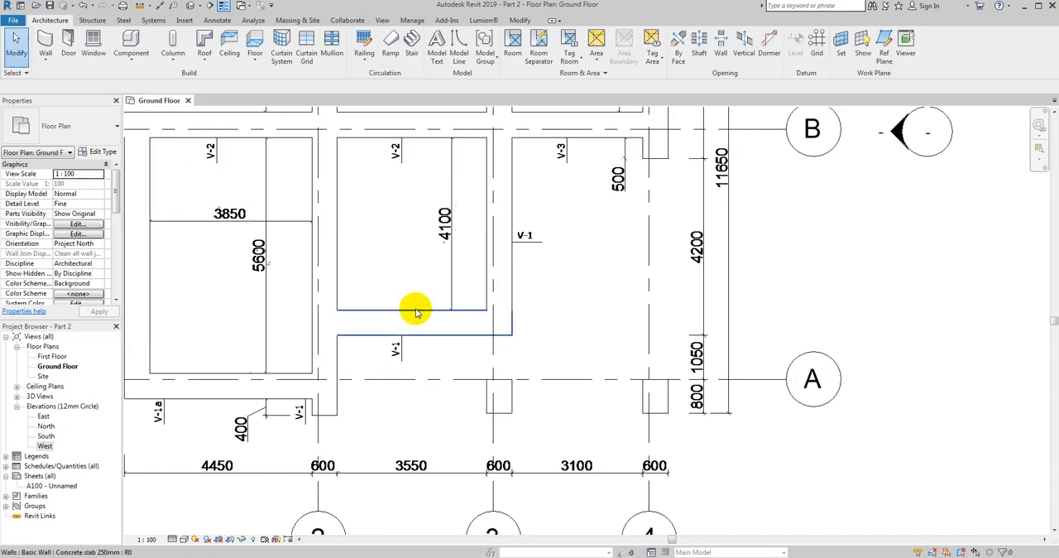
{"action": "scroll", "coordinate": [372, 300], "scroll_direction": "up", "scroll_amount": 1}
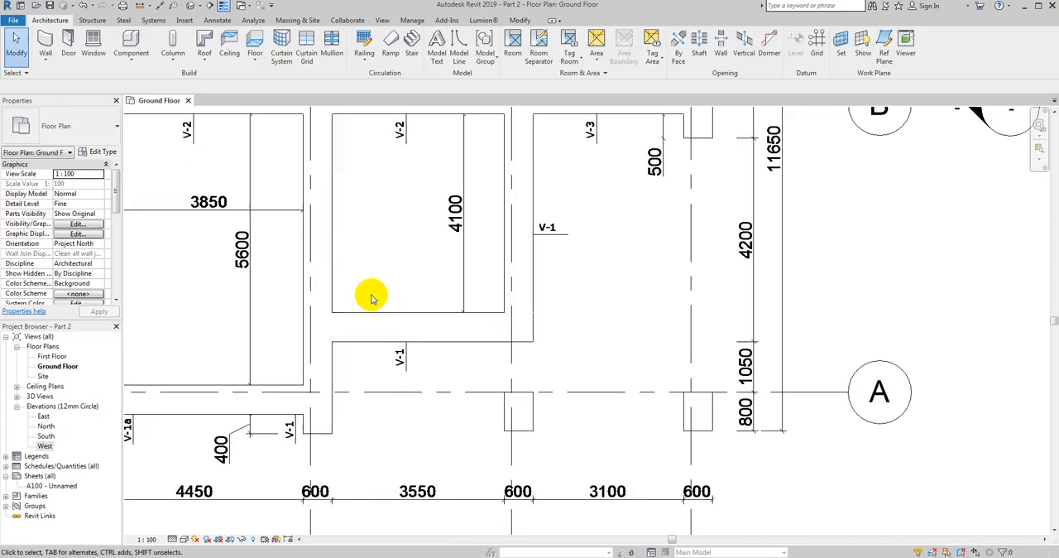
{"action": "scroll", "coordinate": [372, 300], "scroll_direction": "up", "scroll_amount": 1}
{"action": "middle_click_drag", "start_coordinate": [409, 288], "coordinate": [411, 274]}
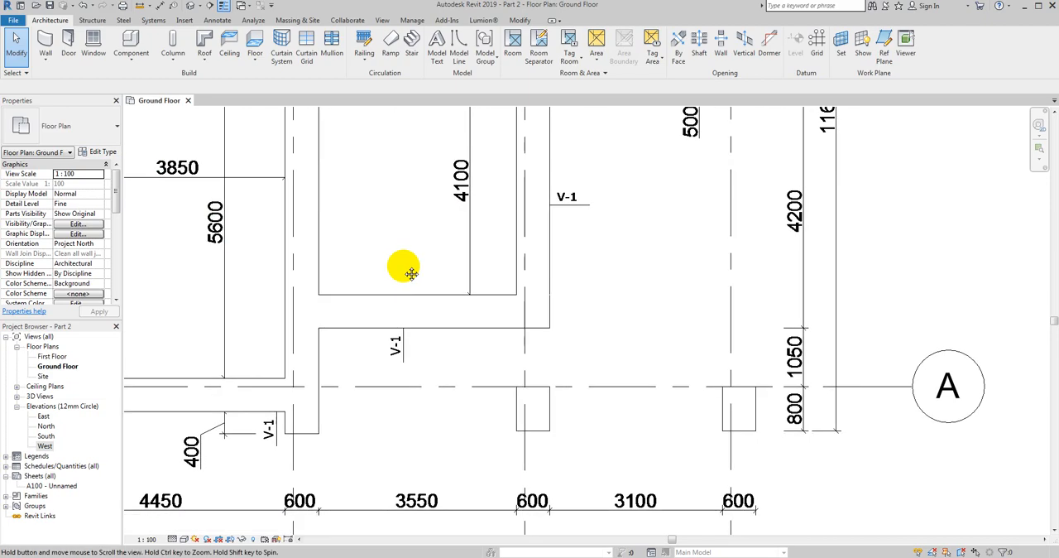
{"action": "left_click", "coordinate": [46, 60]}
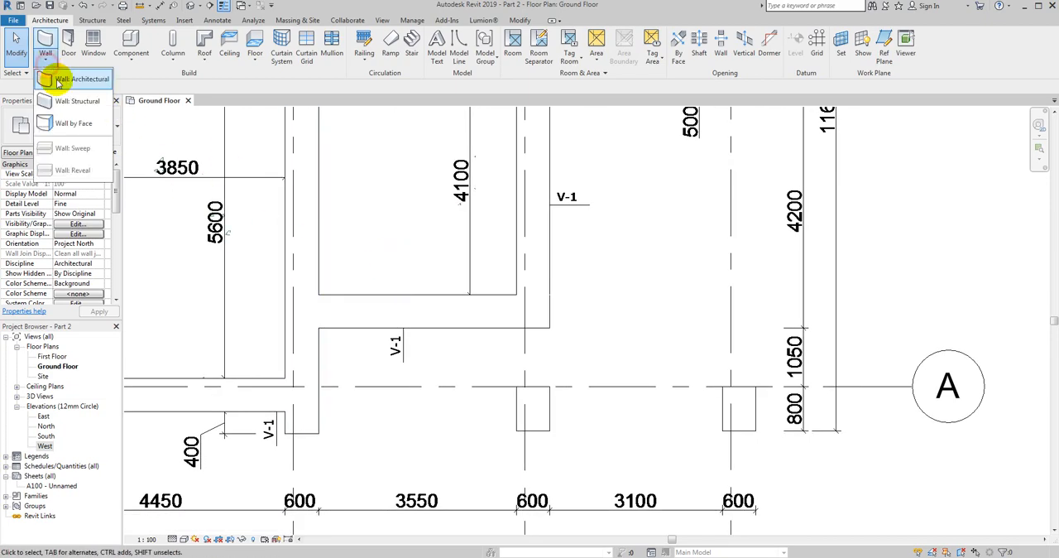
{"action": "left_click", "coordinate": [58, 84]}
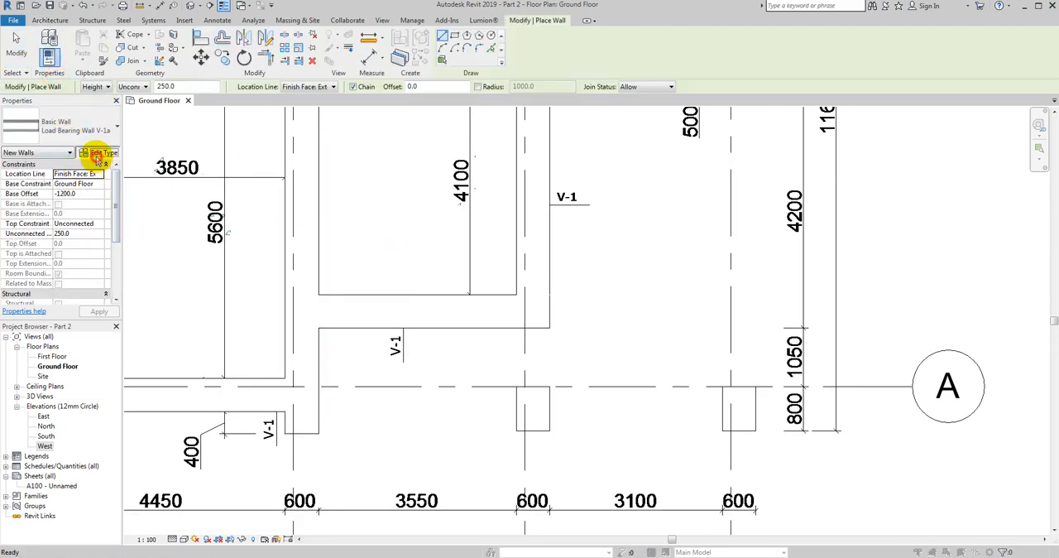
{"action": "left_click", "coordinate": [97, 155]}
{"action": "left_click", "coordinate": [409, 103]}
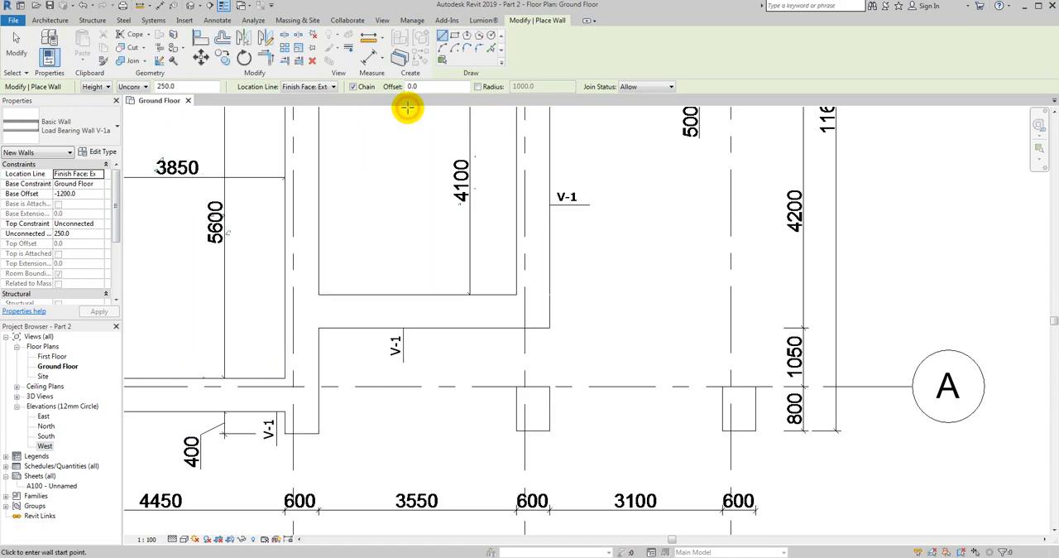
{"action": "left_click", "coordinate": [18, 45]}
- Measure the width of the horizontal V-1 foundation wall between axes 2 and 3 with an aligned dimension, without placing it
{"action": "left_click", "coordinate": [217, 20]}
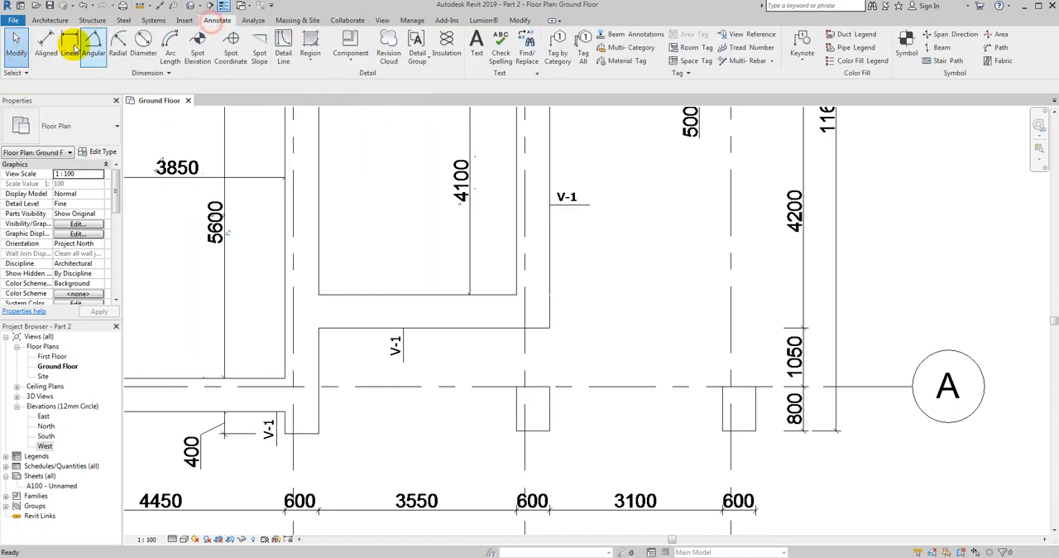
{"action": "left_click", "coordinate": [46, 45]}
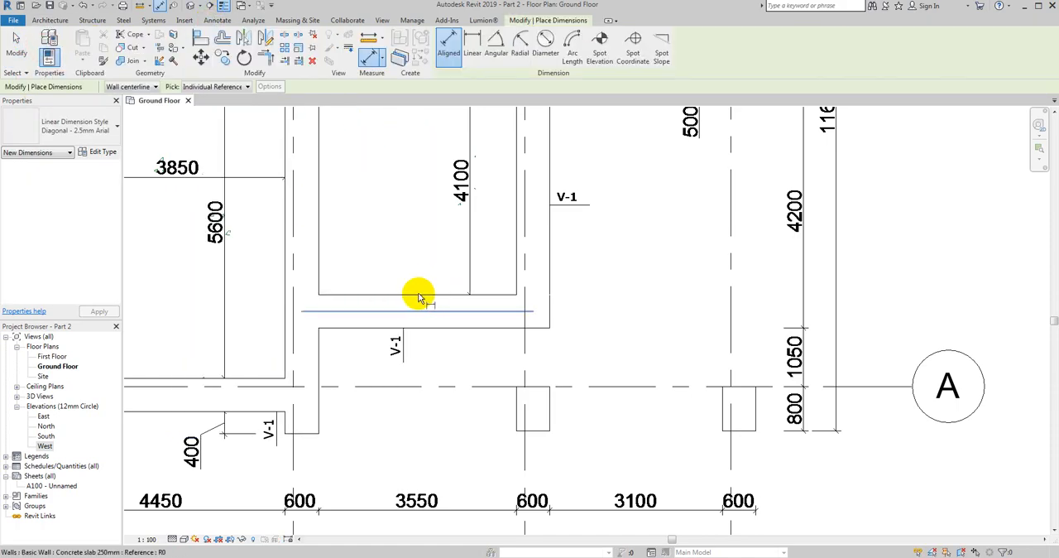
{"action": "left_click", "coordinate": [420, 295]}
{"action": "left_click", "coordinate": [425, 331]}
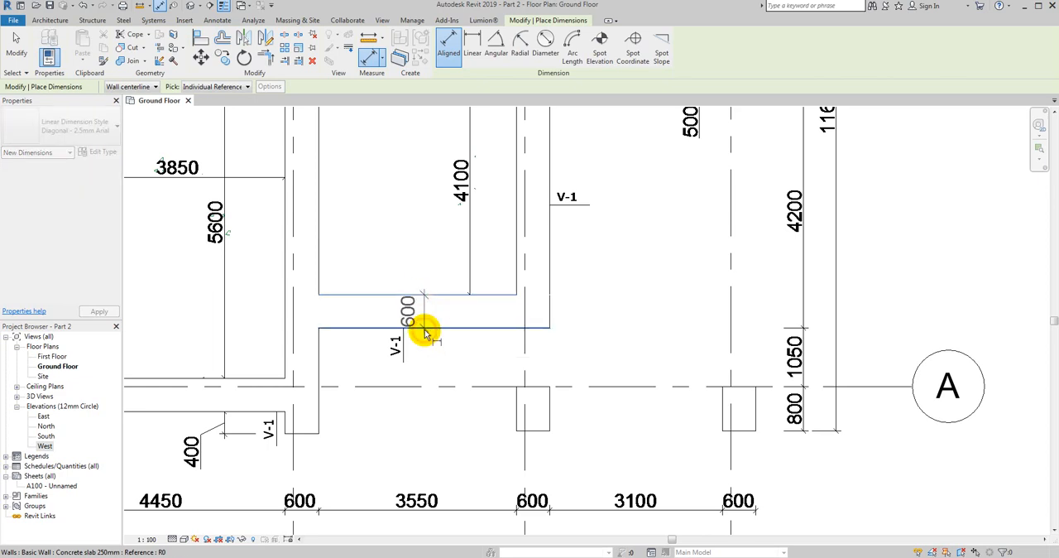
{"action": "key", "text": "Escape"}
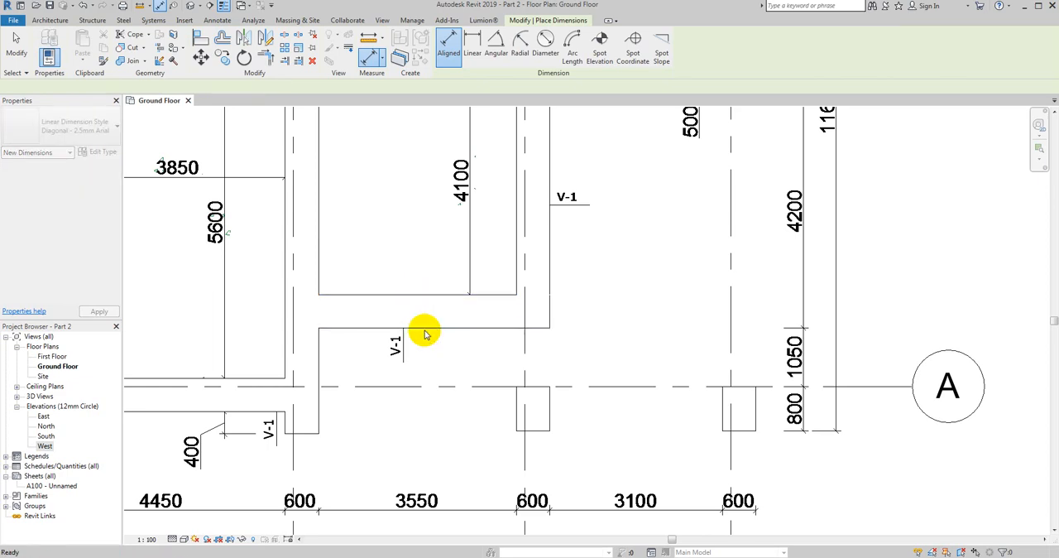
{"action": "key", "text": "Escape"}
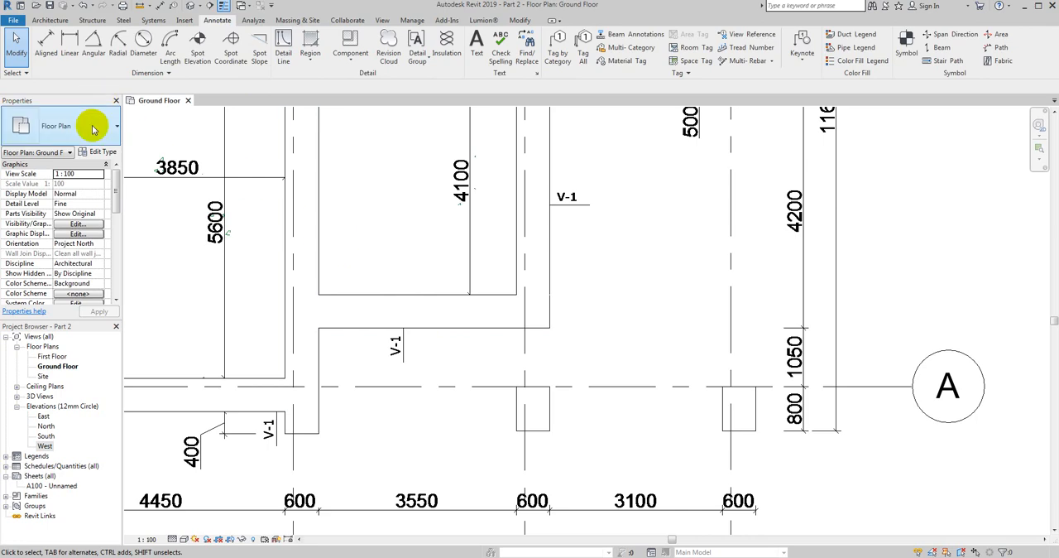
- Start an architectural wall of type Load Bearing Wall V-1a and set its base offset to -950 mm from the Ground Floor
{"action": "left_click", "coordinate": [48, 20]}
{"action": "left_click", "coordinate": [46, 62]}
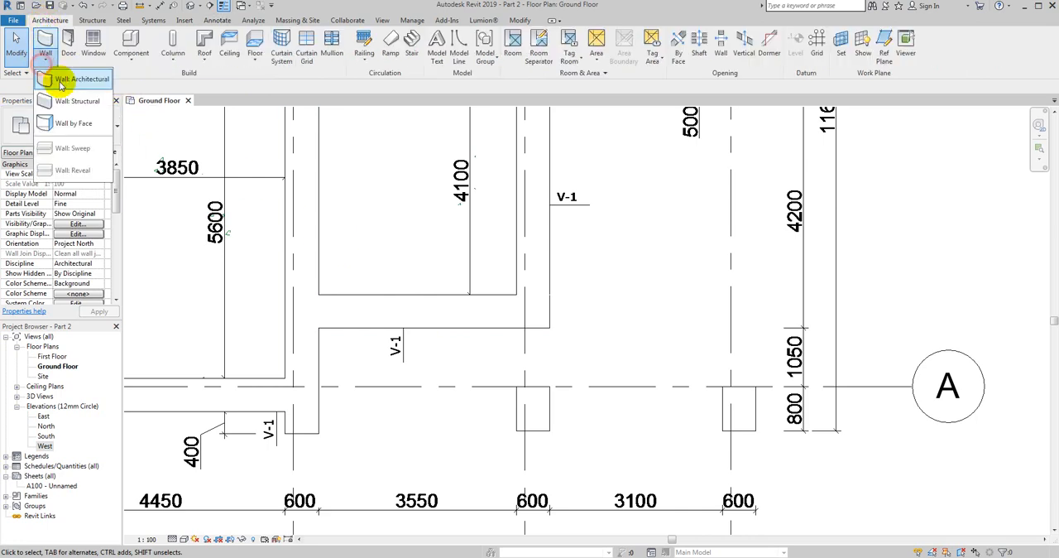
{"action": "left_click", "coordinate": [67, 80]}
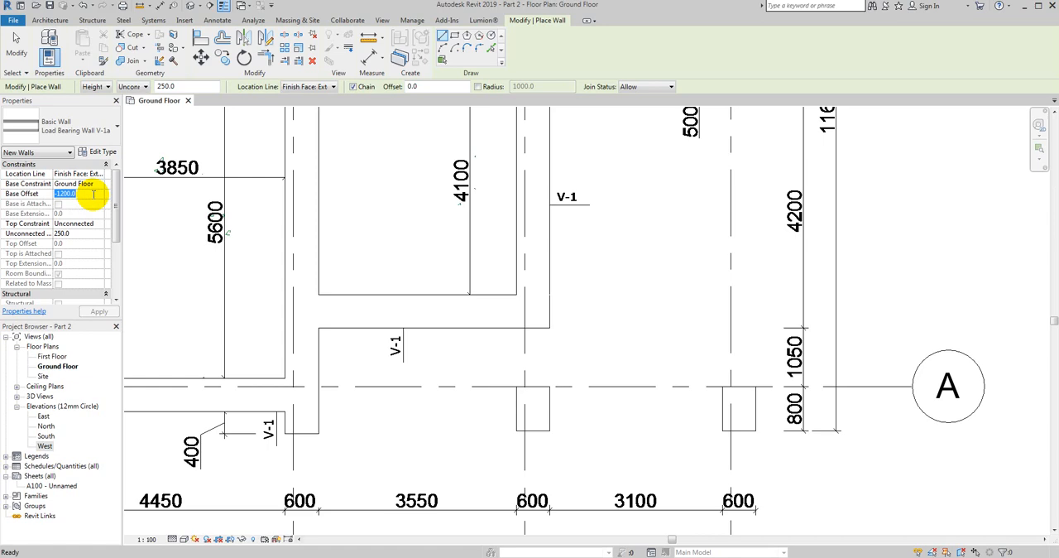
{"action": "type", "text": "0"}
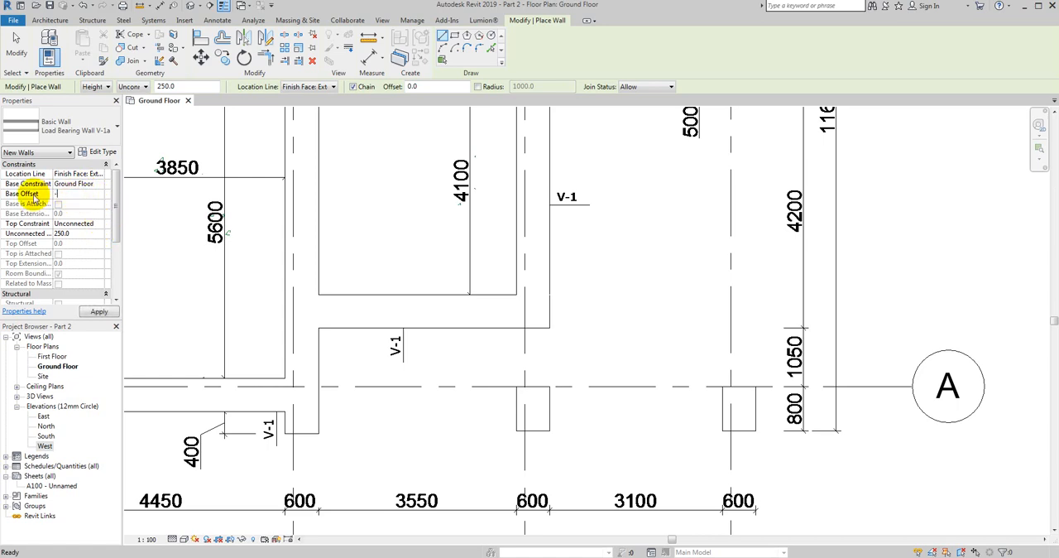
- Set the new wall's top constraint to Up to level: Ground Floor and apply the properties
{"action": "left_click", "coordinate": [99, 225]}
{"action": "left_click", "coordinate": [84, 235]}
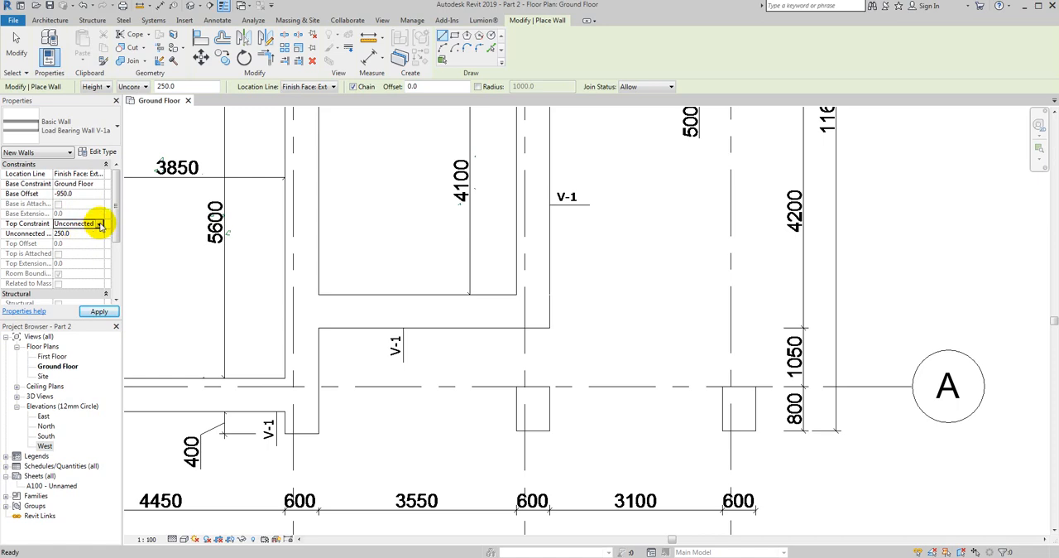
{"action": "left_click", "coordinate": [99, 225]}
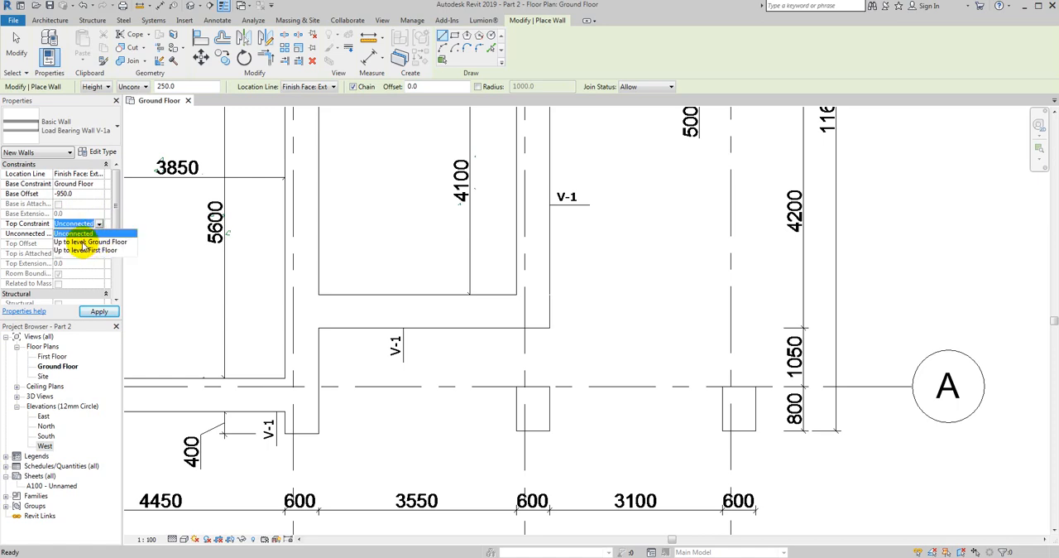
{"action": "left_click", "coordinate": [83, 247]}
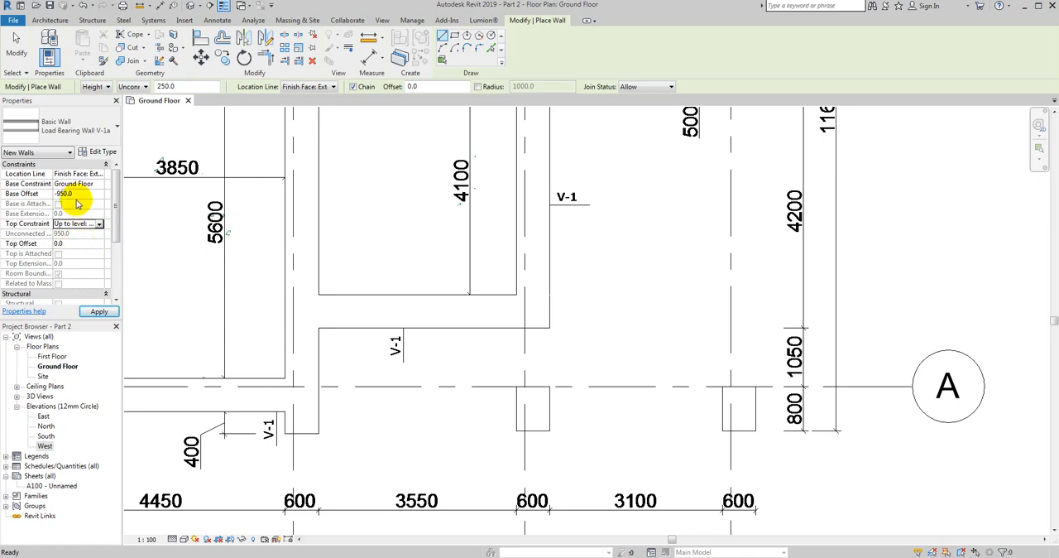
{"action": "left_click", "coordinate": [100, 313]}
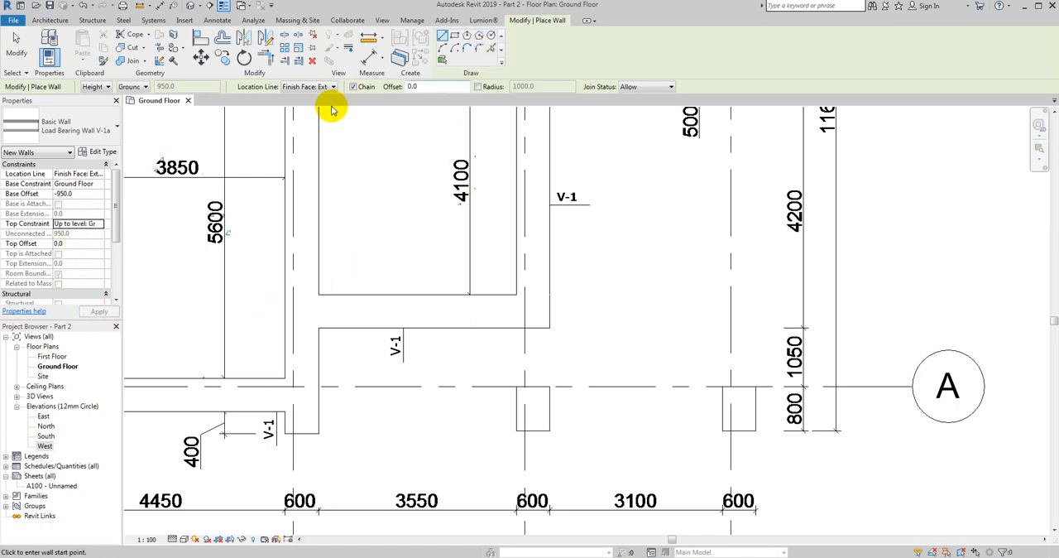
- Try to place the wall by picking the inner foundation edge between axes 2 and 3 with a 150 mm offset, and undo it
{"action": "left_click", "coordinate": [491, 50]}
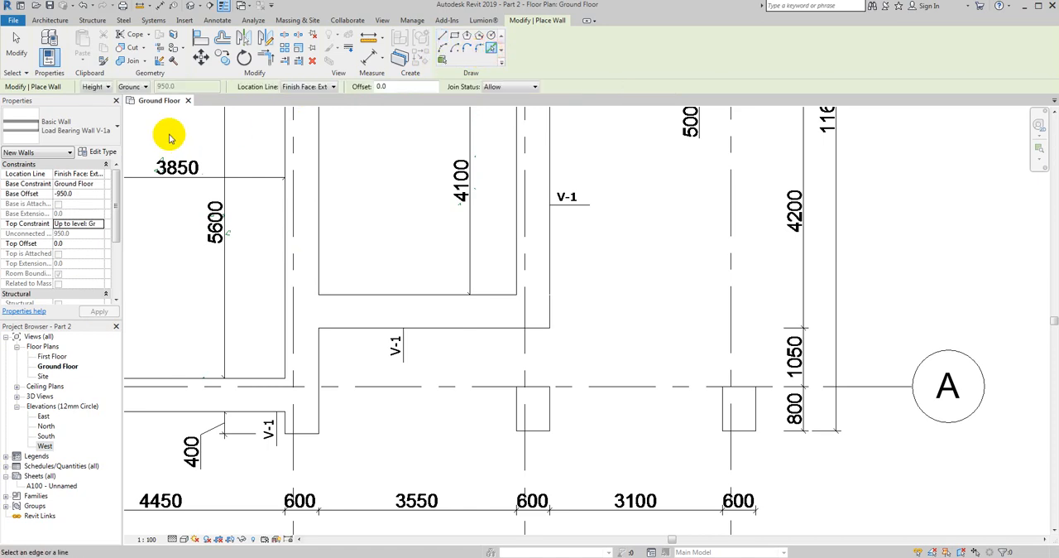
{"action": "left_click", "coordinate": [406, 87]}
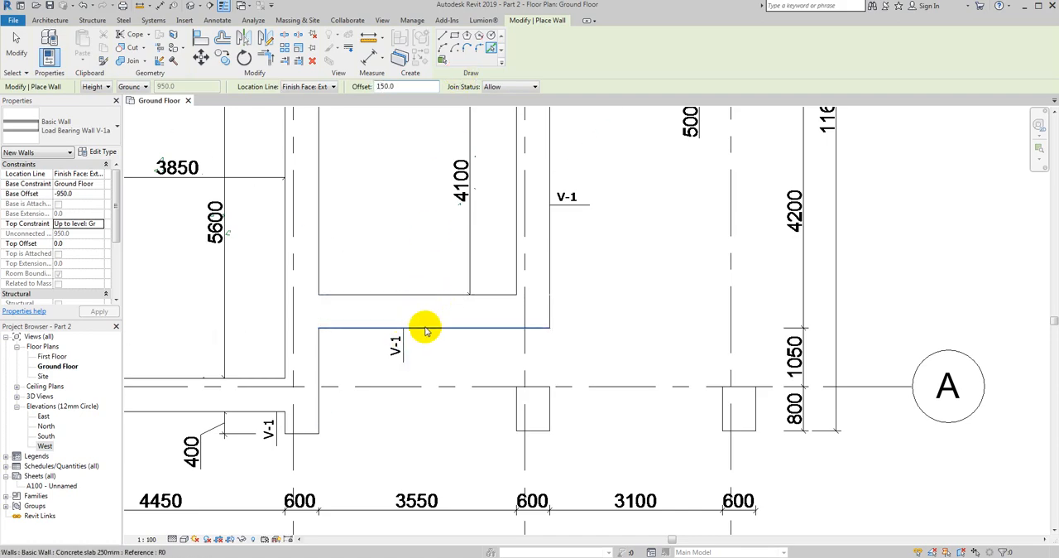
{"action": "scroll", "coordinate": [423, 329], "scroll_direction": "up", "scroll_amount": 2}
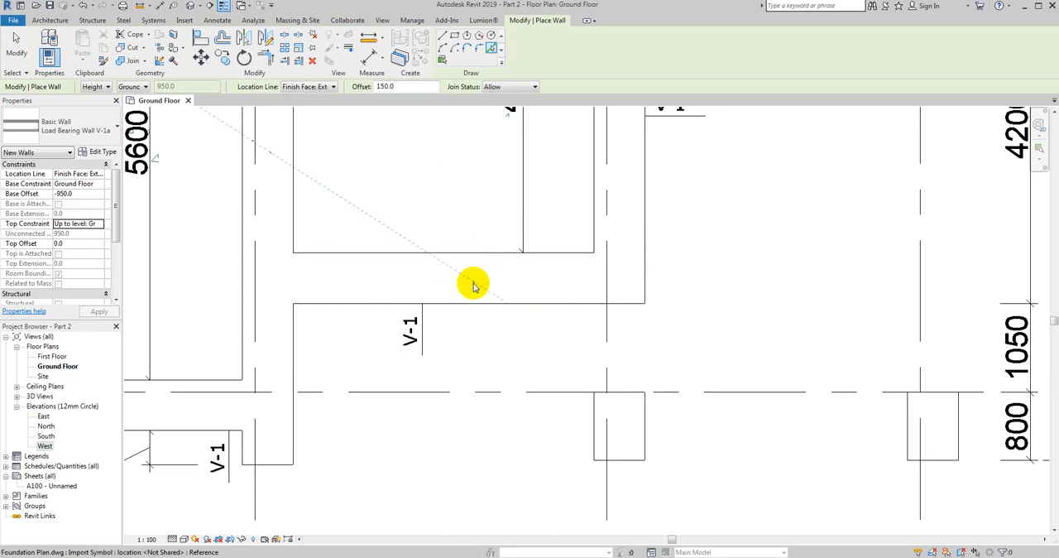
{"action": "left_click", "coordinate": [477, 253]}
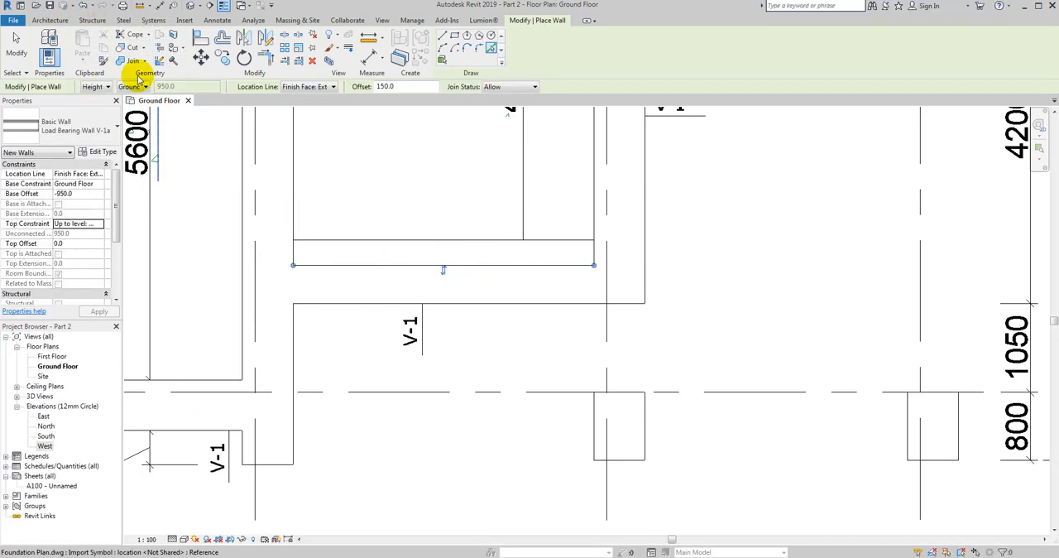
{"action": "left_click", "coordinate": [83, 6]}
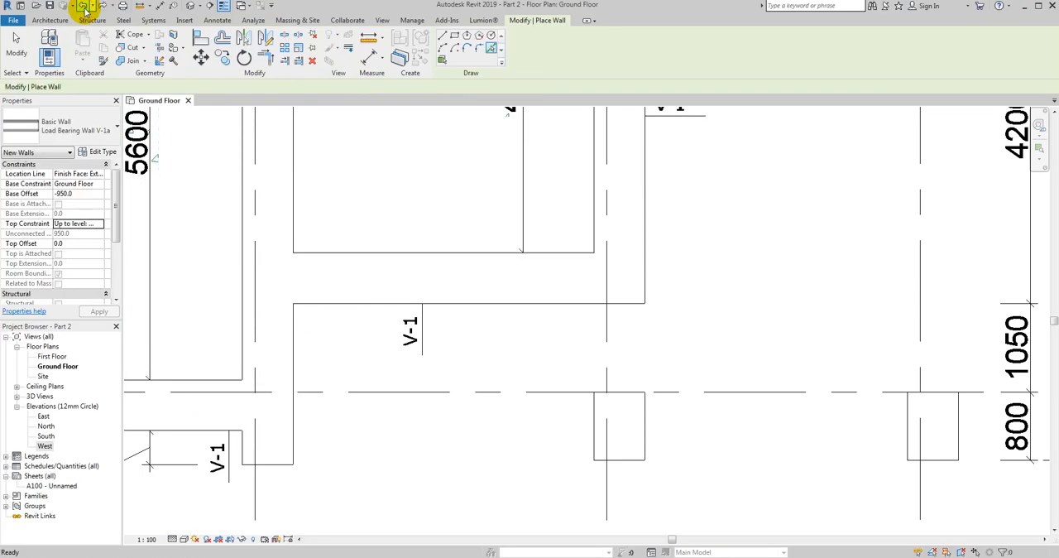
{"action": "middle_click_drag", "start_coordinate": [397, 206], "coordinate": [378, 224]}
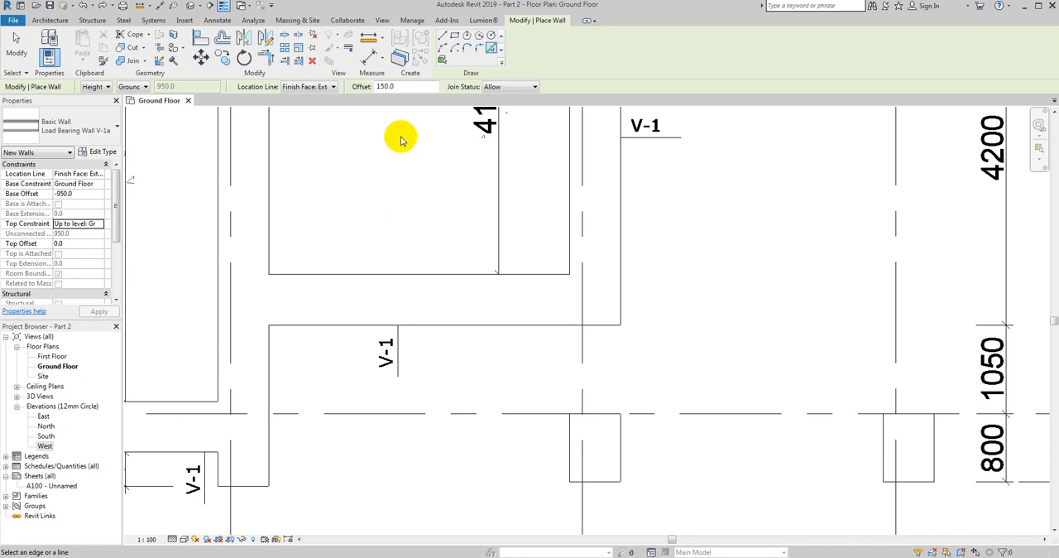
{"action": "left_click", "coordinate": [50, 20]}
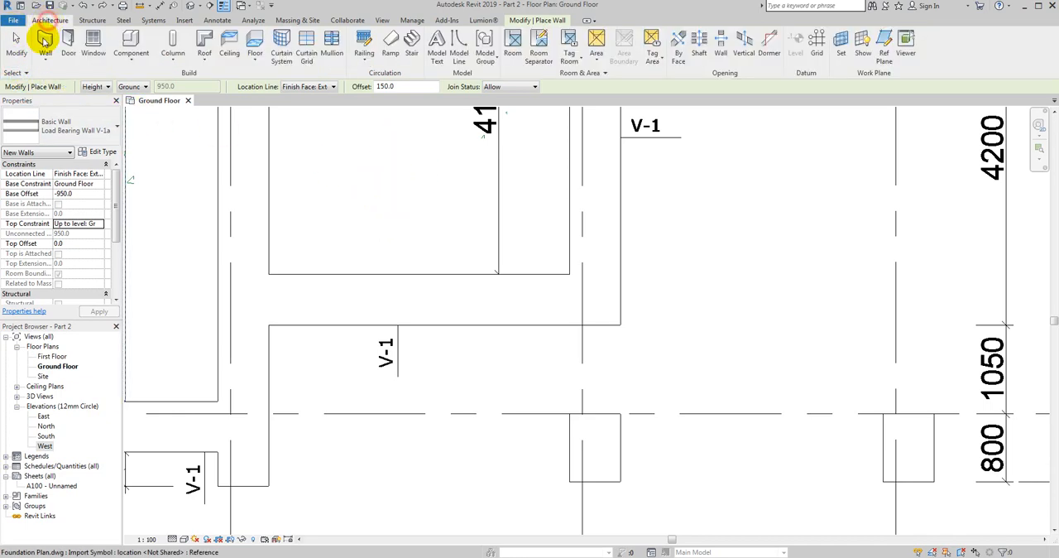
{"action": "left_click", "coordinate": [45, 61]}
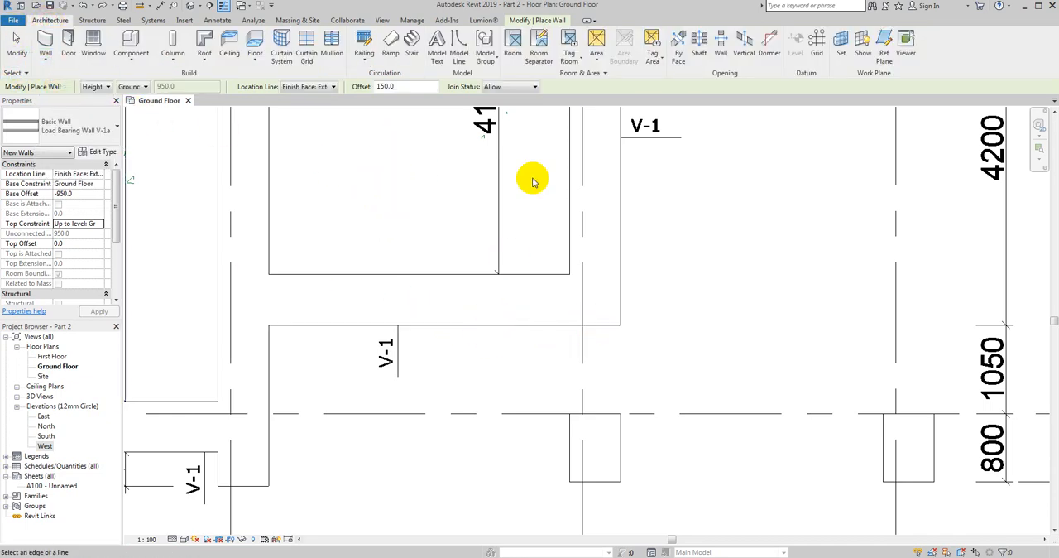
{"action": "left_click", "coordinate": [51, 63]}
{"action": "left_click", "coordinate": [82, 79]}
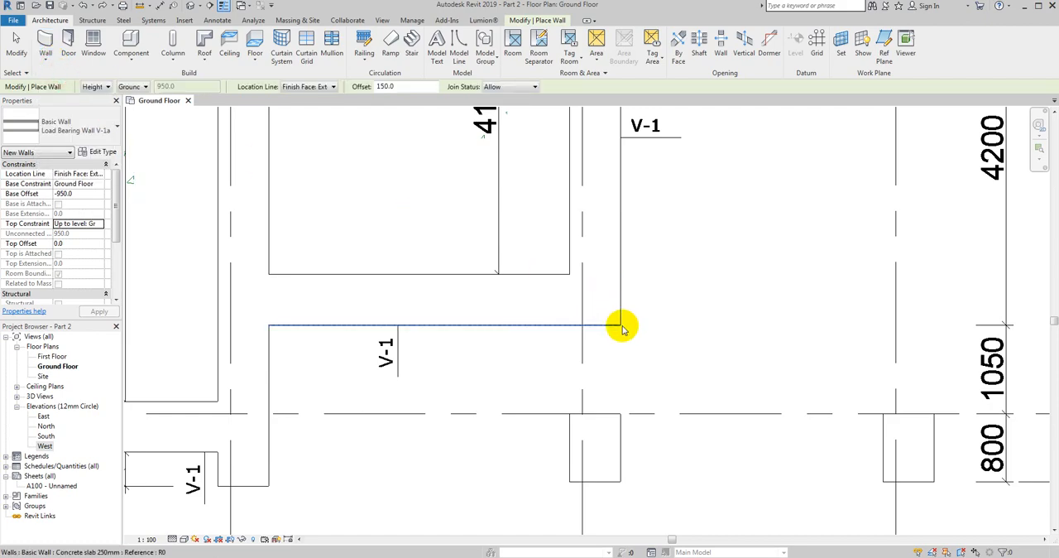
{"action": "middle_click_drag", "start_coordinate": [442, 248], "coordinate": [427, 248]}
{"action": "scroll", "coordinate": [390, 276], "scroll_direction": "down", "scroll_amount": 4}
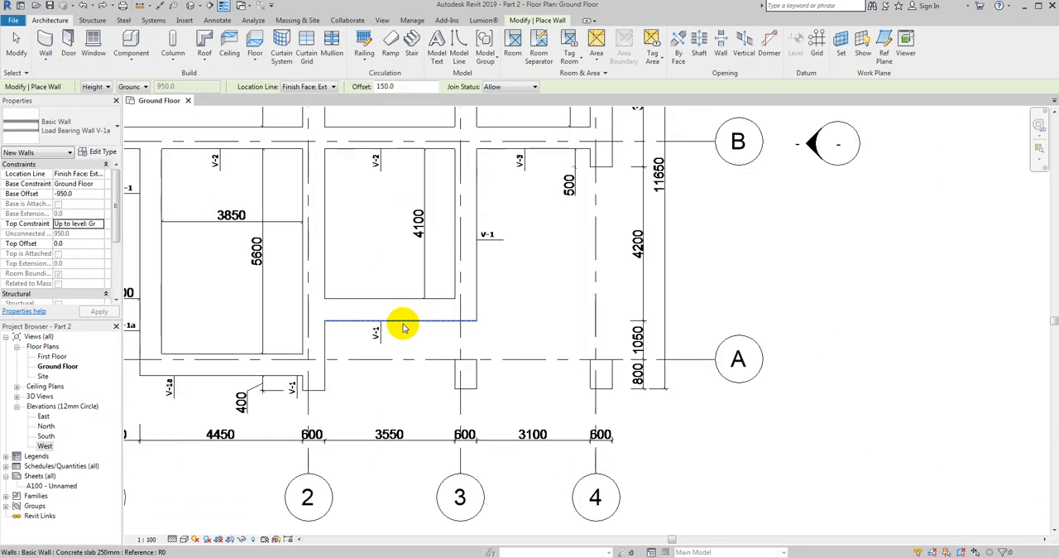
{"action": "scroll", "coordinate": [389, 199], "scroll_direction": "up", "scroll_amount": 3}
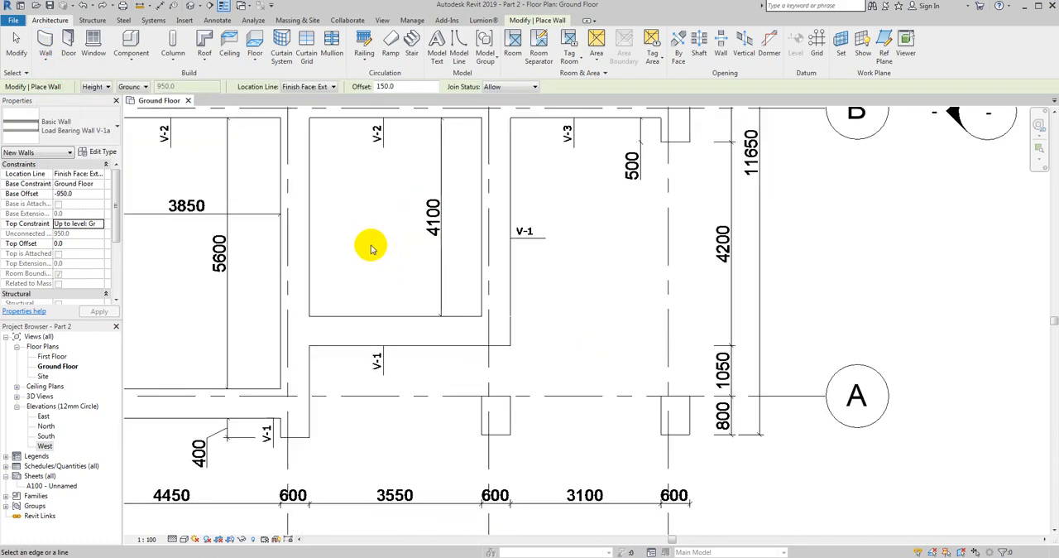
{"action": "left_click", "coordinate": [403, 87]}
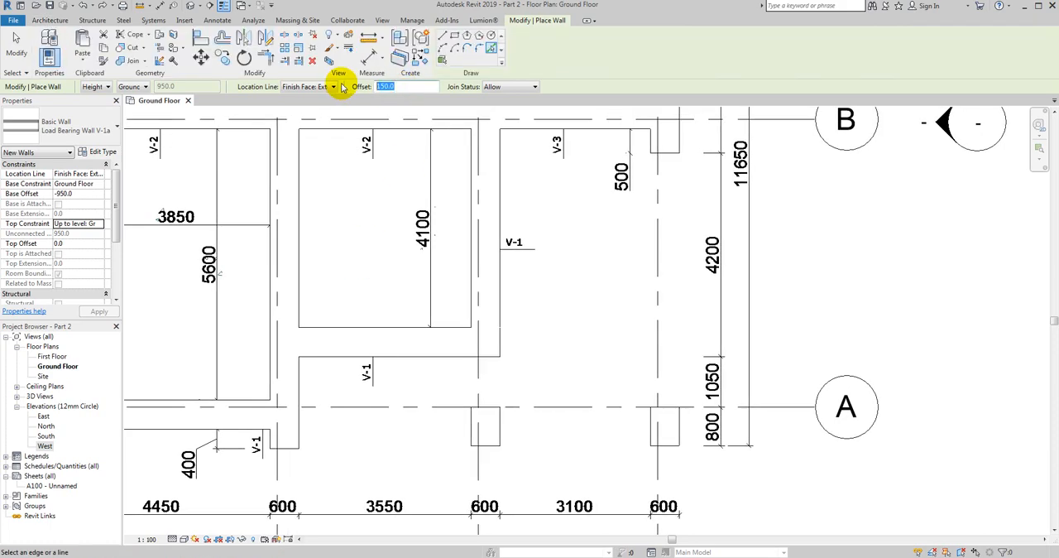
- Draw a straight wall about 4150 mm long on the outer foundation edge above axis A, from the corner at axis 3 to the corner at axis 2
{"action": "left_click", "coordinate": [443, 36]}
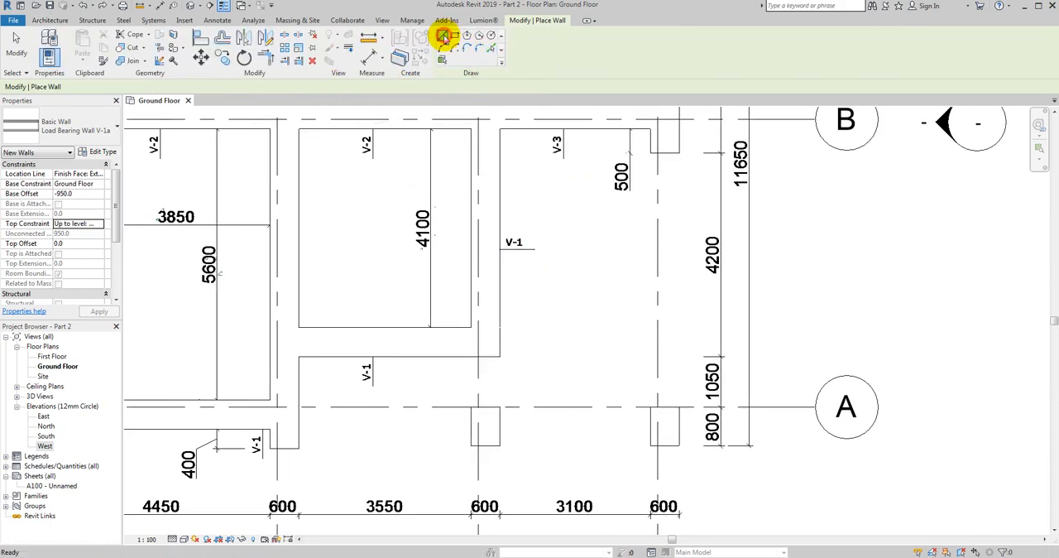
{"action": "left_click", "coordinate": [500, 356]}
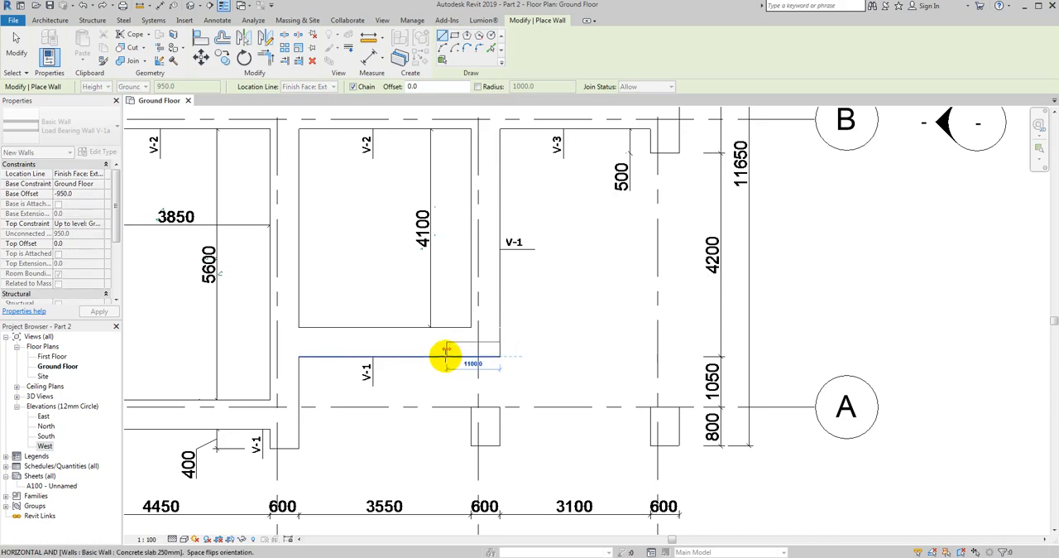
{"action": "scroll", "coordinate": [443, 356], "scroll_direction": "up", "scroll_amount": 2}
{"action": "middle_click_drag", "start_coordinate": [397, 359], "coordinate": [503, 345]}
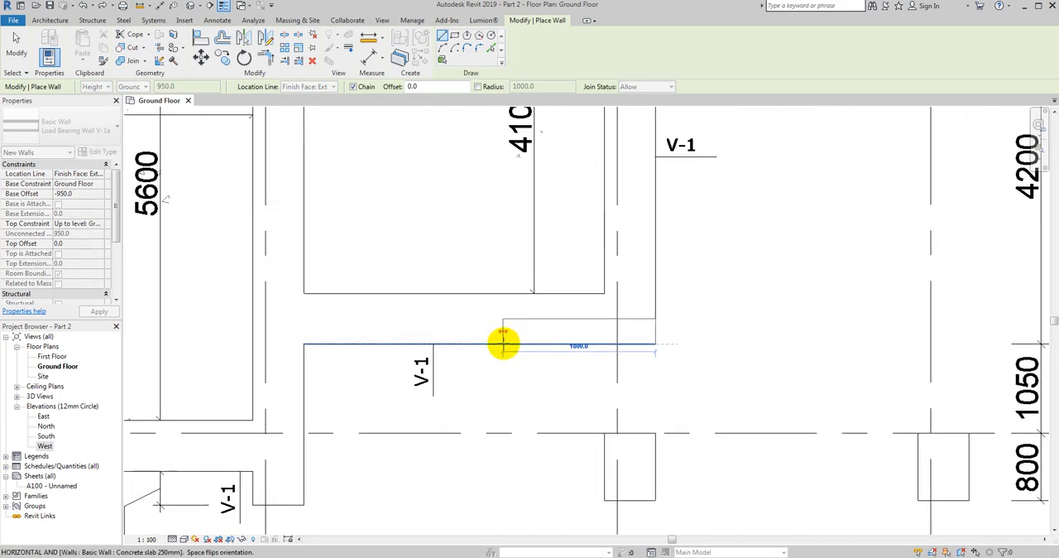
{"action": "left_click", "coordinate": [303, 344]}
{"action": "key", "text": "Escape"}
{"action": "key", "text": "Escape"}
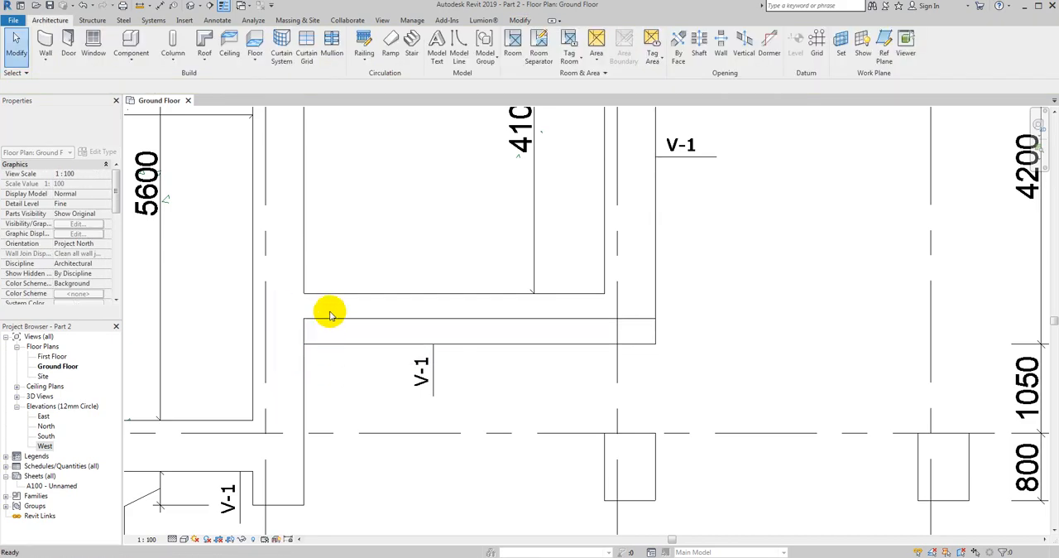
- Move the new horizontal wall between axes 2 and 3 straight up by 150 mm onto the middle of the foundation
{"action": "left_click", "coordinate": [328, 320]}
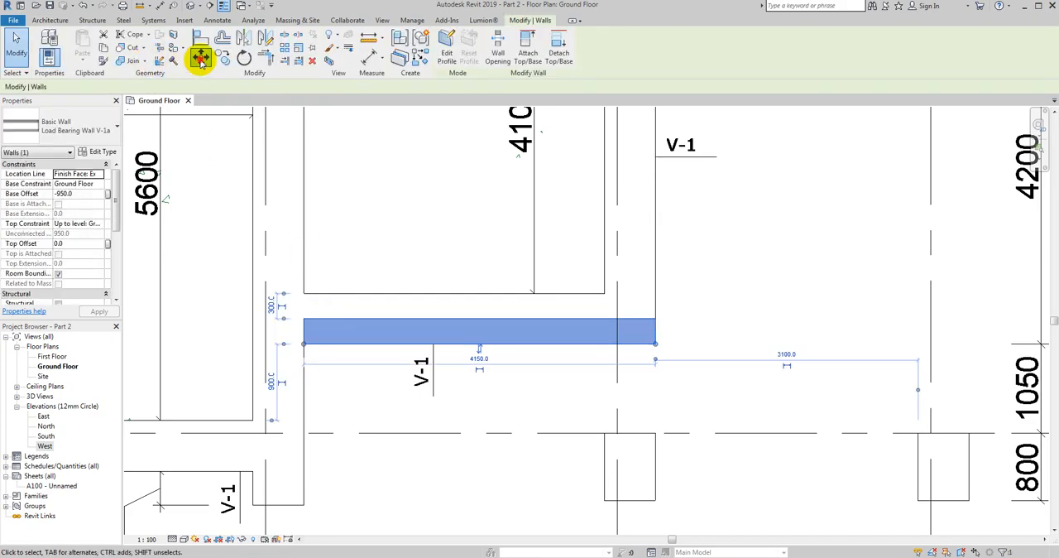
{"action": "left_click", "coordinate": [201, 59]}
{"action": "left_click", "coordinate": [383, 267]}
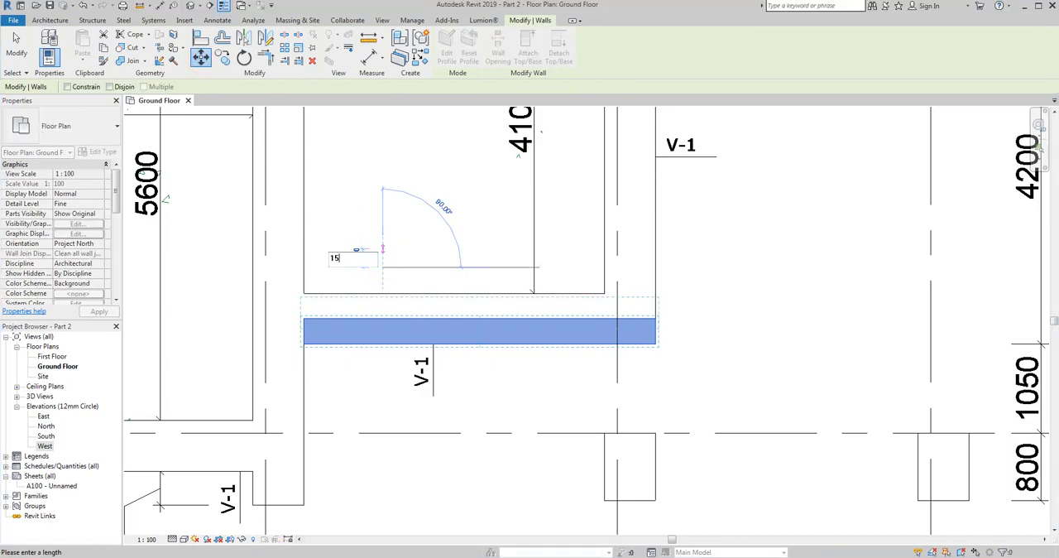
{"action": "left_click", "coordinate": [382, 252]}
{"action": "key", "text": "Escape"}
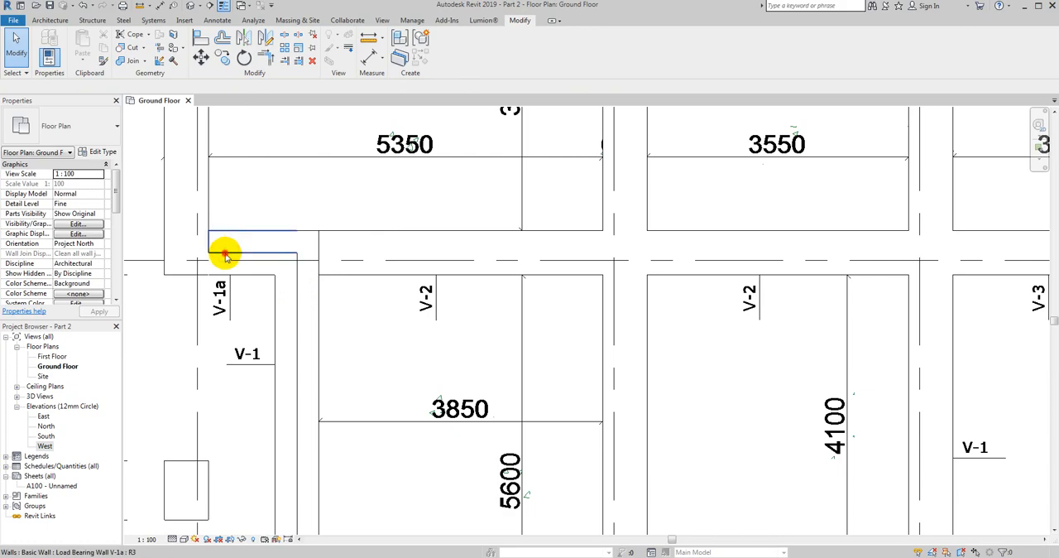
- Draw a Load Bearing Wall V-1a up the inner edge of the westernmost foundation, from its corner near axis B to the corner near axis C
{"action": "left_click", "coordinate": [227, 240]}
{"action": "scroll", "coordinate": [279, 307], "scroll_direction": "up", "scroll_amount": 2}
{"action": "left_click", "coordinate": [302, 185]}
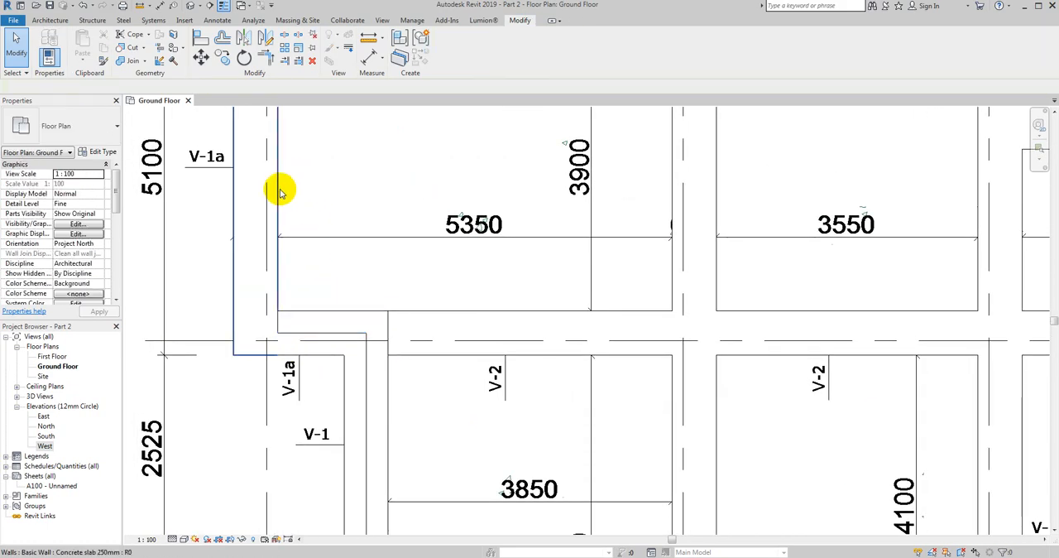
{"action": "left_click", "coordinate": [45, 22]}
{"action": "left_click", "coordinate": [50, 60]}
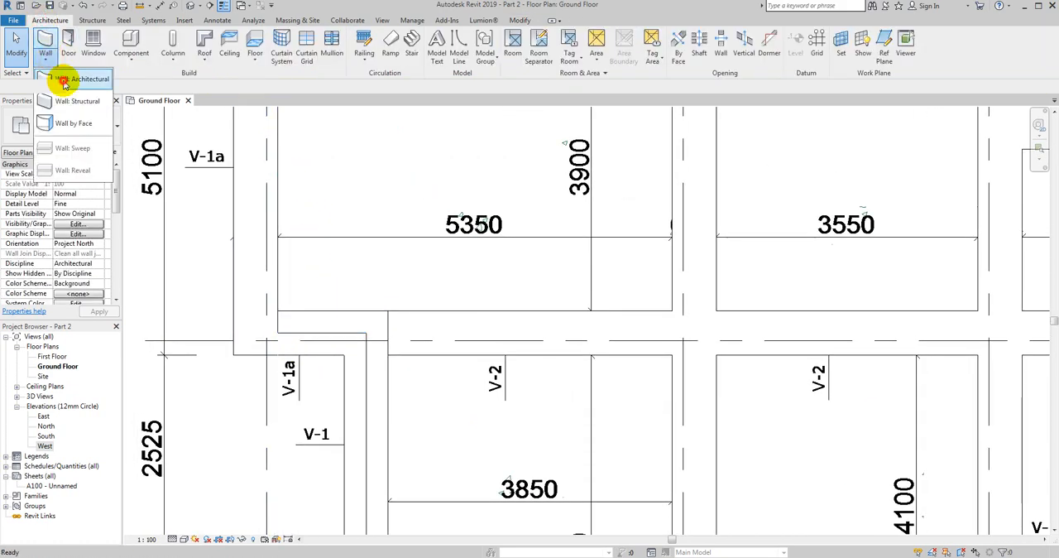
{"action": "left_click", "coordinate": [65, 81]}
{"action": "middle_click_drag", "start_coordinate": [281, 306], "coordinate": [280, 519]}
{"action": "left_click", "coordinate": [277, 236]}
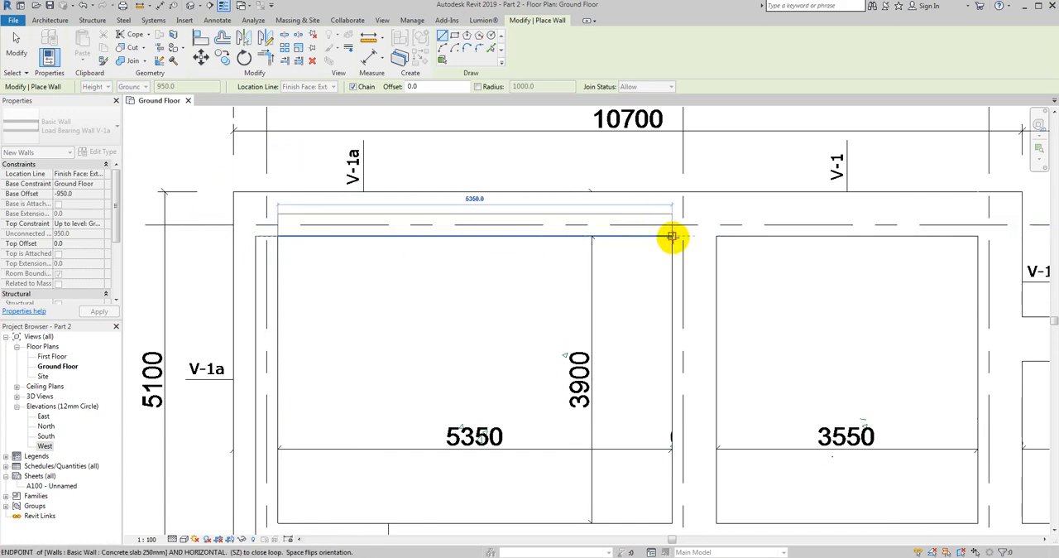
- Continue the wall along the inner edge of the axis C foundation to the room corner at axis 3, and end wall placement
{"action": "scroll", "coordinate": [672, 236], "scroll_direction": "down", "scroll_amount": 3}
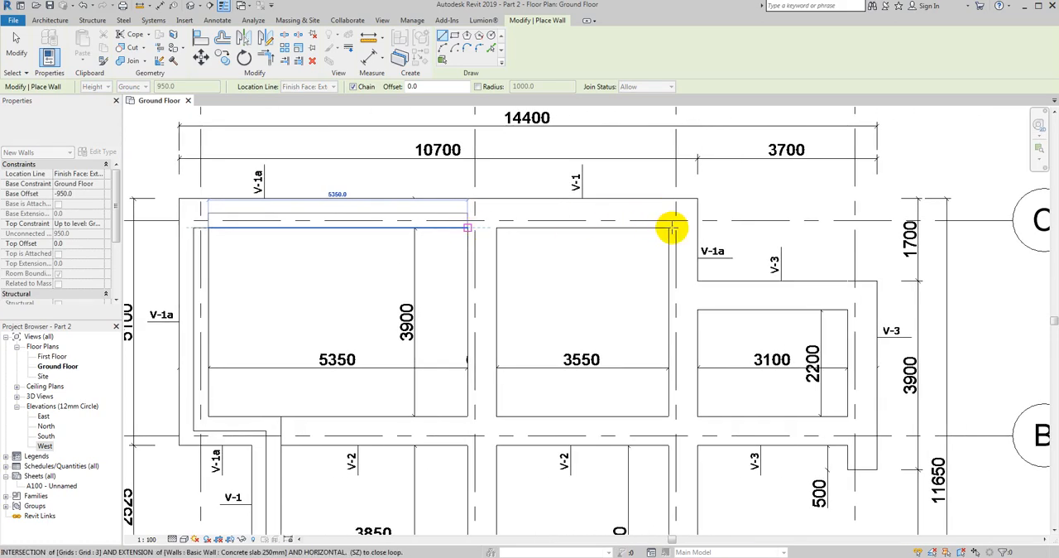
{"action": "left_click", "coordinate": [666, 228]}
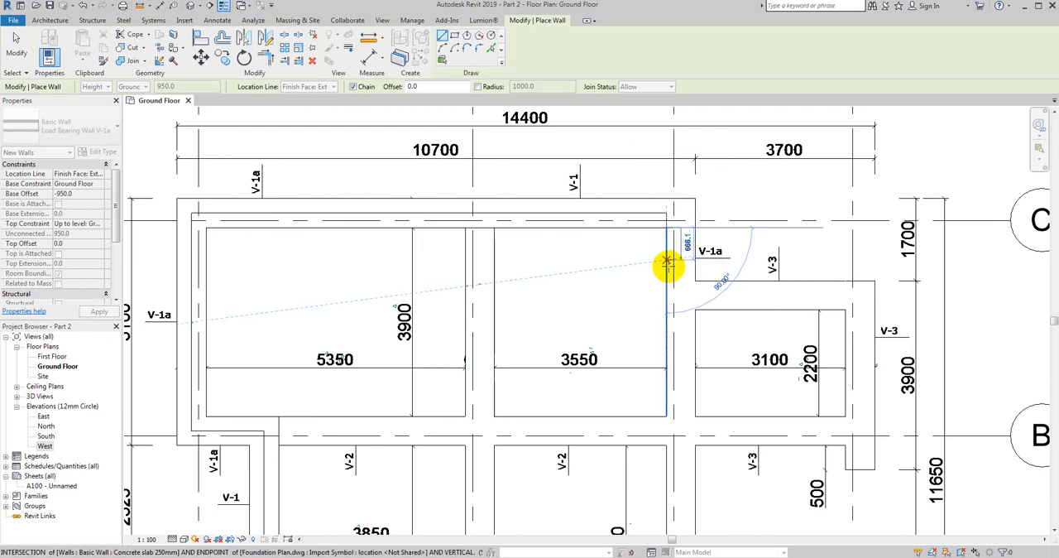
{"action": "middle_click_drag", "start_coordinate": [668, 303], "coordinate": [615, 276]}
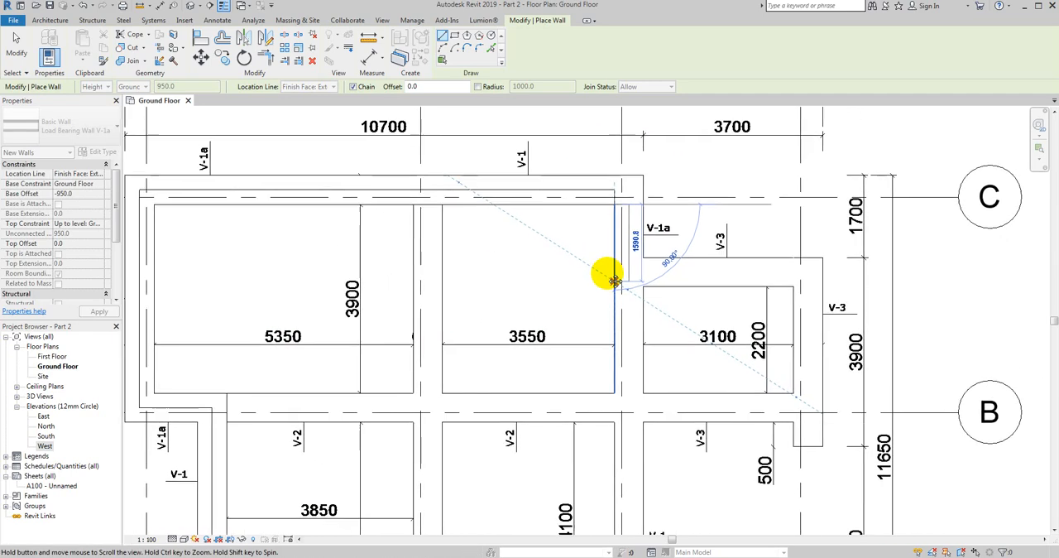
{"action": "scroll", "coordinate": [608, 273], "scroll_direction": "up", "scroll_amount": 2}
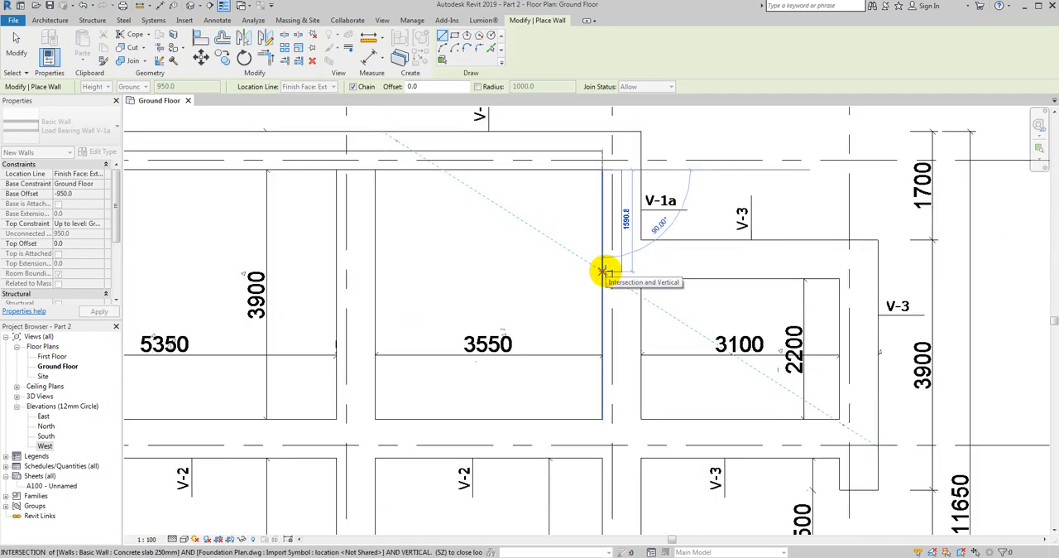
{"action": "key", "text": "Escape"}
{"action": "key", "text": "Escape"}
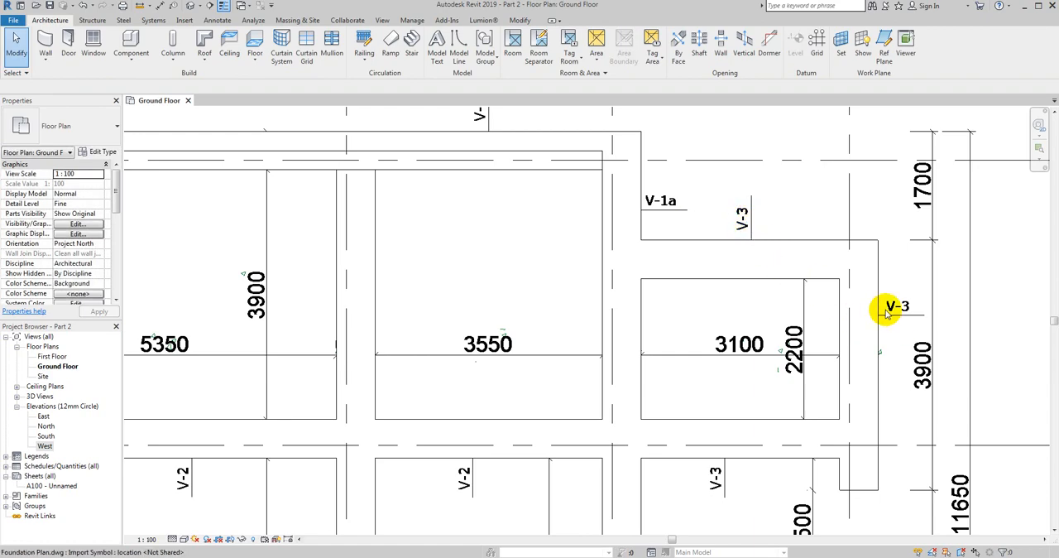
- Draw a vertical wall about 8600 mm long on the inner foundation edge along axis 3, from the axis C corner down to the corner above axis A
{"action": "scroll", "coordinate": [885, 313], "scroll_direction": "down", "scroll_amount": 1}
{"action": "scroll", "coordinate": [695, 196], "scroll_direction": "up", "scroll_amount": 2}
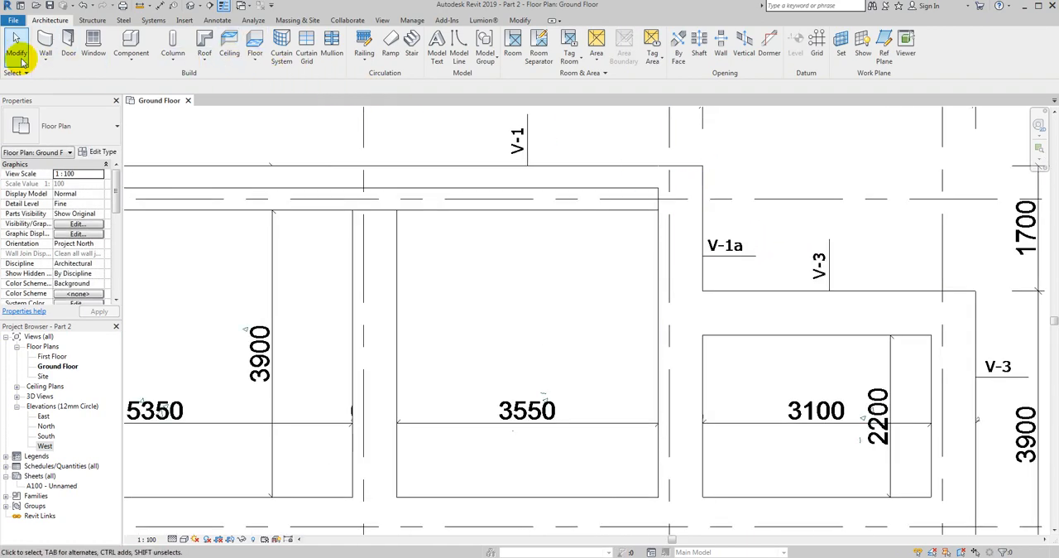
{"action": "left_click", "coordinate": [43, 60]}
{"action": "left_click", "coordinate": [53, 78]}
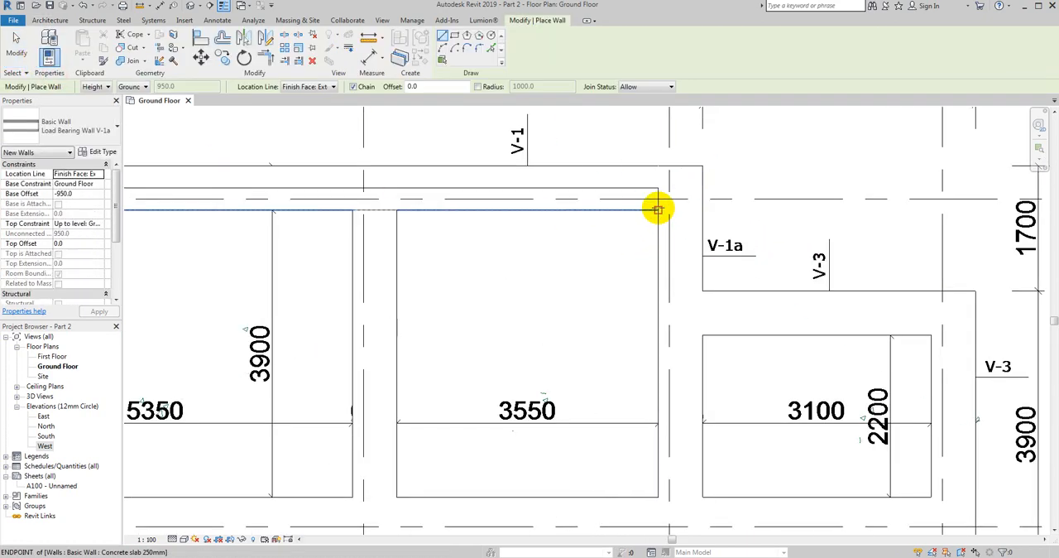
{"action": "left_click", "coordinate": [656, 208]}
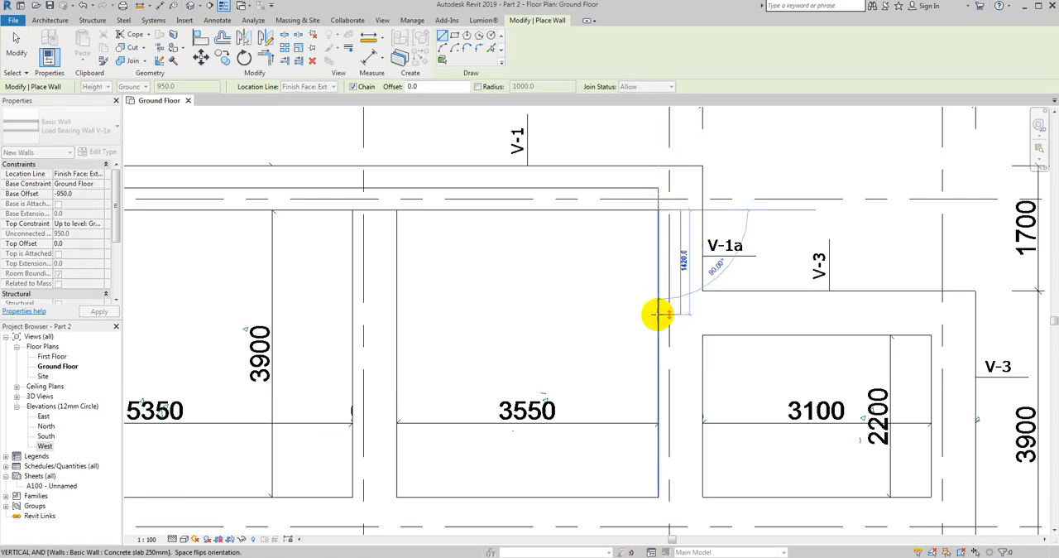
{"action": "scroll", "coordinate": [659, 315], "scroll_direction": "down", "scroll_amount": 1}
{"action": "middle_click_drag", "start_coordinate": [659, 315], "coordinate": [596, 166]}
{"action": "scroll", "coordinate": [599, 175], "scroll_direction": "down", "scroll_amount": 1}
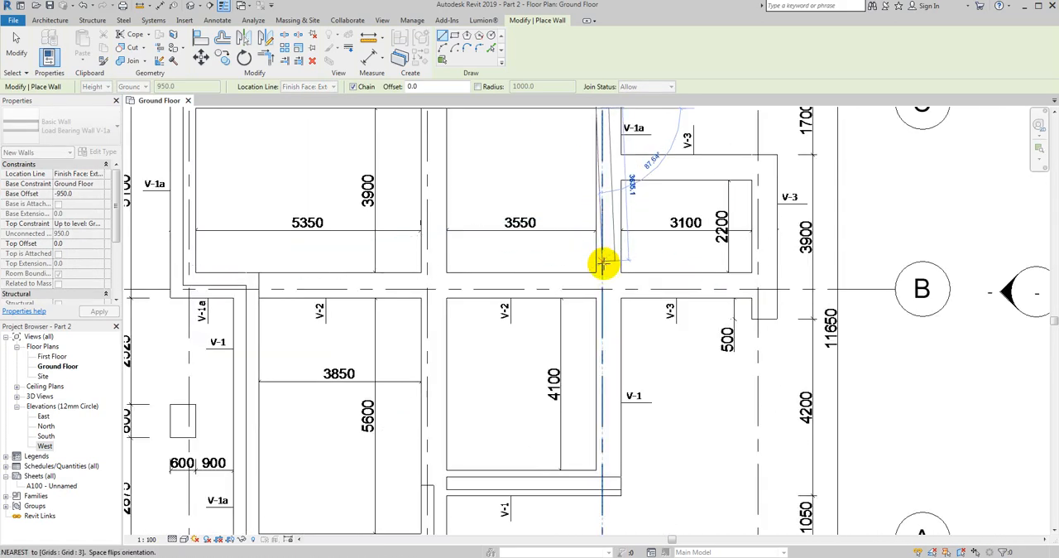
{"action": "middle_click_drag", "start_coordinate": [601, 268], "coordinate": [609, 179]}
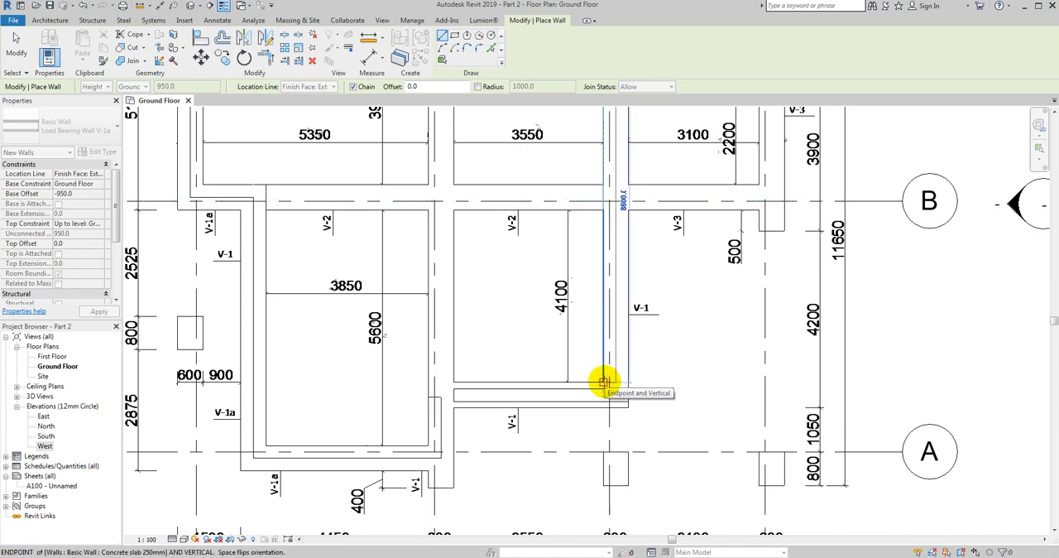
{"action": "left_click", "coordinate": [604, 381]}
{"action": "key", "text": "Escape"}
{"action": "key", "text": "Escape"}
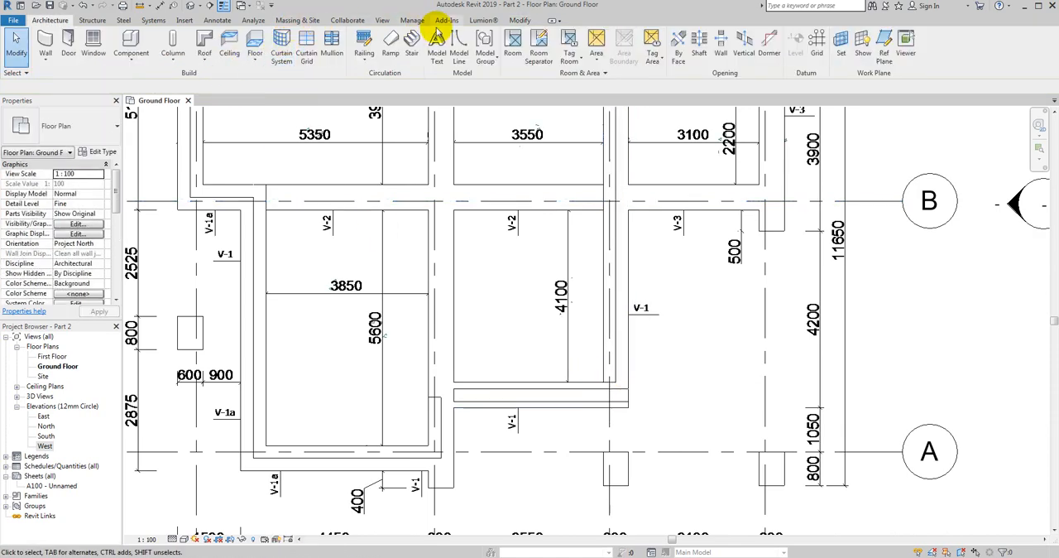
- Trim and extend the vertical wall along axis 3 and the horizontal wall above axis A to form a corner
{"action": "left_click", "coordinate": [519, 20]}
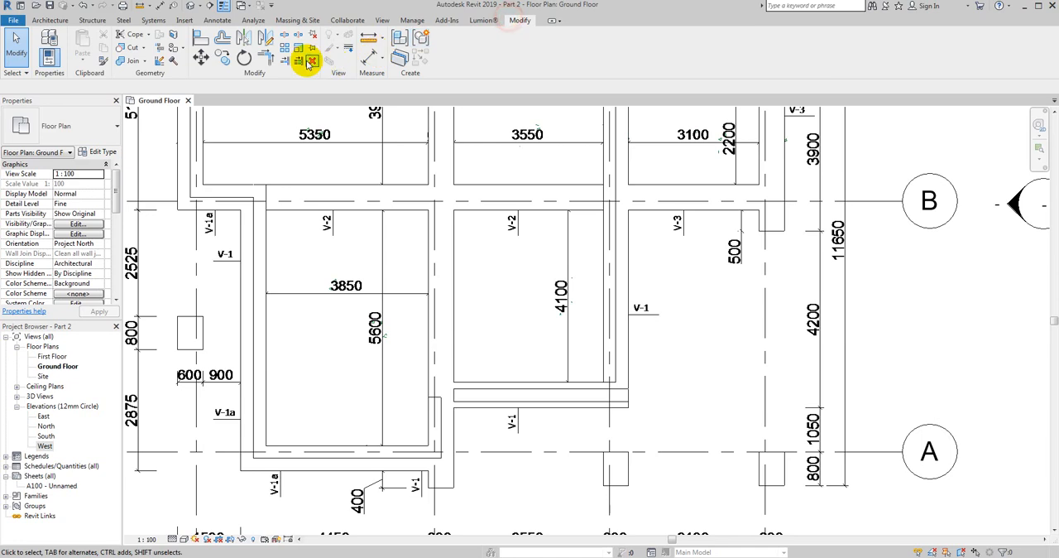
{"action": "left_click", "coordinate": [613, 357]}
{"action": "left_click", "coordinate": [589, 397]}
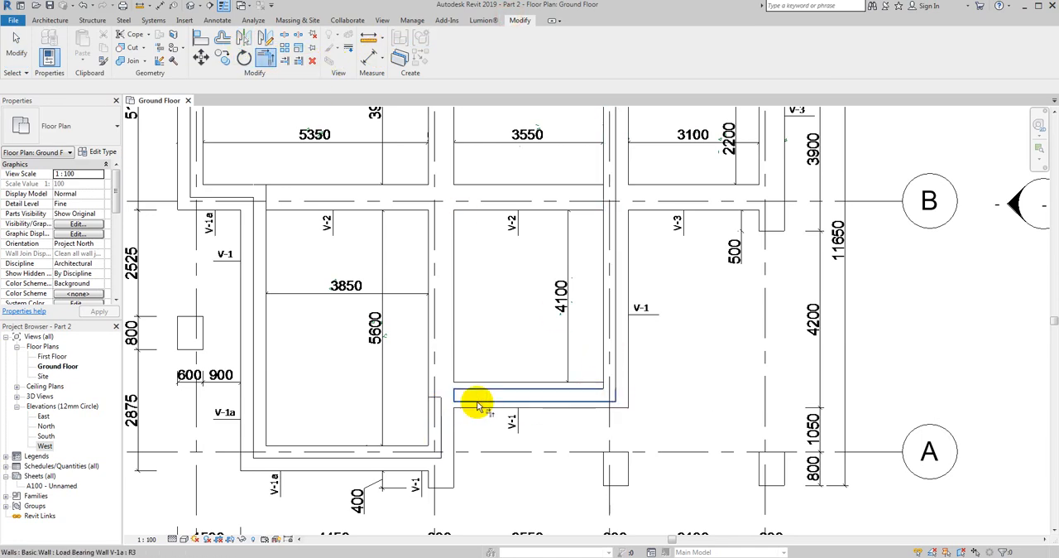
- Trim and extend the horizontal wall above axis A and the short vertical wall at its west end to form a corner
{"action": "left_click", "coordinate": [477, 404]}
{"action": "left_click", "coordinate": [438, 418]}
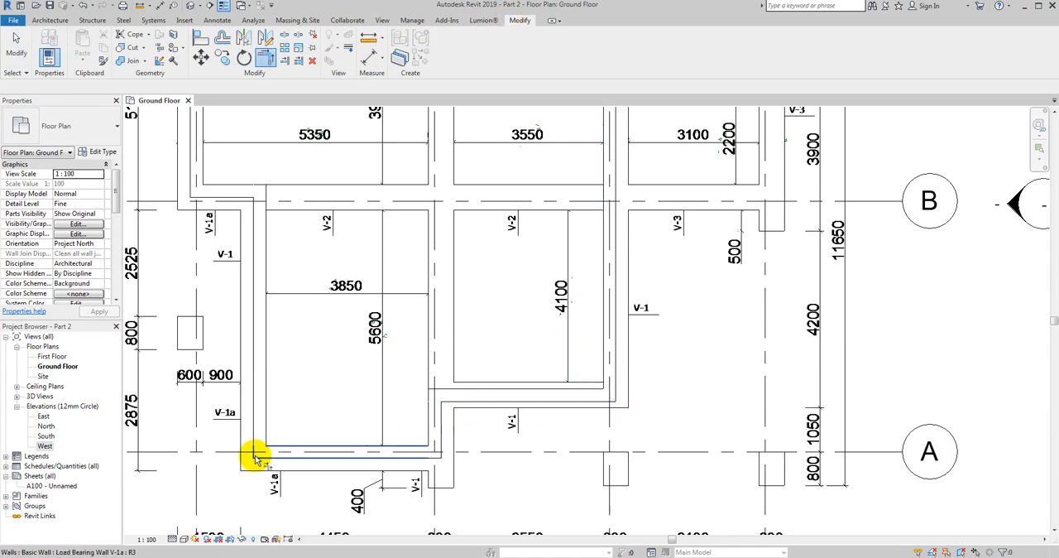
{"action": "middle_click_drag", "start_coordinate": [253, 237], "coordinate": [299, 319]}
{"action": "scroll", "coordinate": [299, 318], "scroll_direction": "up", "scroll_amount": 1}
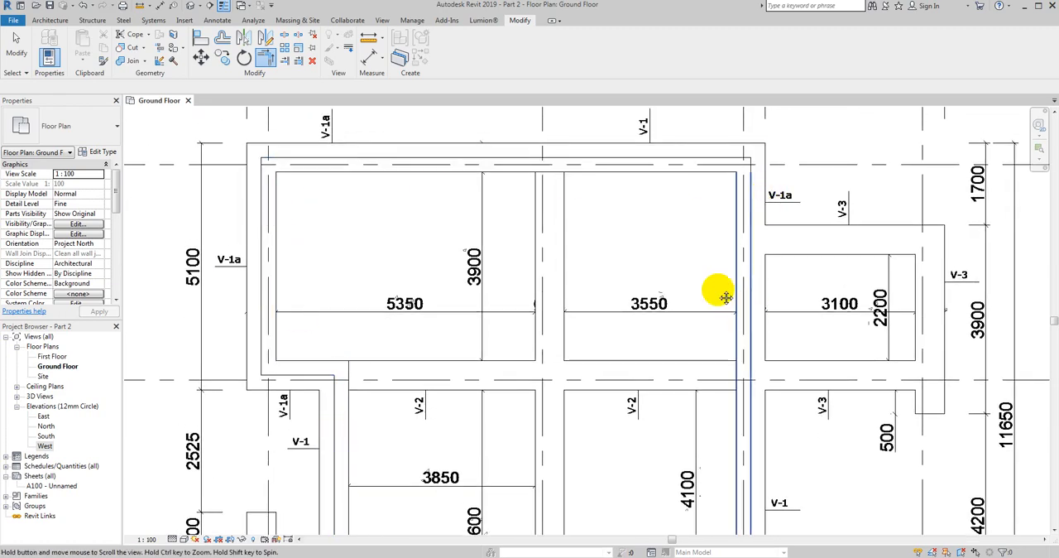
{"action": "middle_click_drag", "start_coordinate": [726, 298], "coordinate": [640, 202]}
{"action": "key", "text": "Escape"}
- Move the long vertical wall along axis 3 150 mm to the right, centring it on its foundation
{"action": "middle_click_drag", "start_coordinate": [652, 311], "coordinate": [578, 437]}
{"action": "scroll", "coordinate": [588, 241], "scroll_direction": "up", "scroll_amount": 1}
{"action": "left_click", "coordinate": [588, 241]}
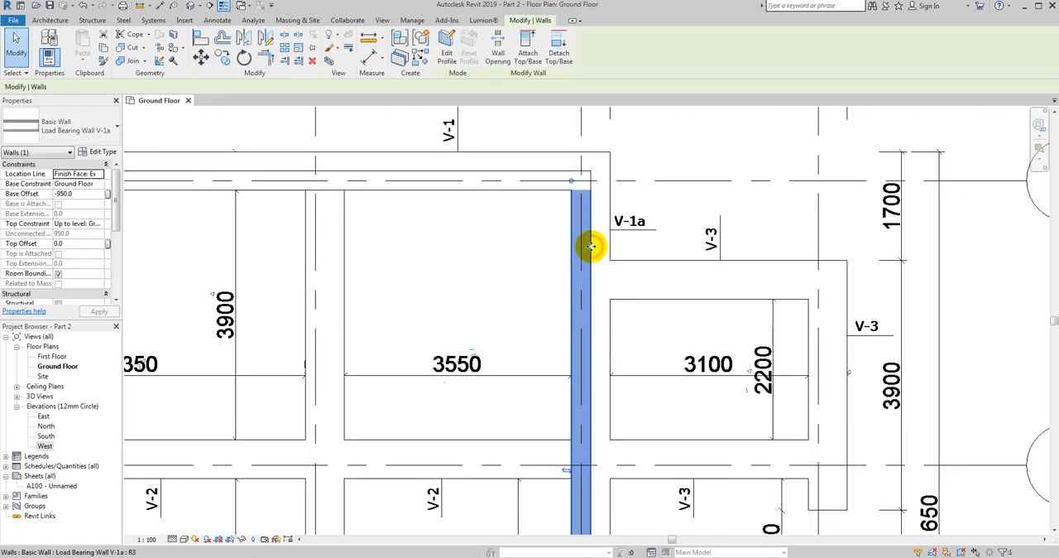
{"action": "left_click", "coordinate": [201, 55]}
{"action": "left_click", "coordinate": [504, 263]}
{"action": "type", "text": "150"}
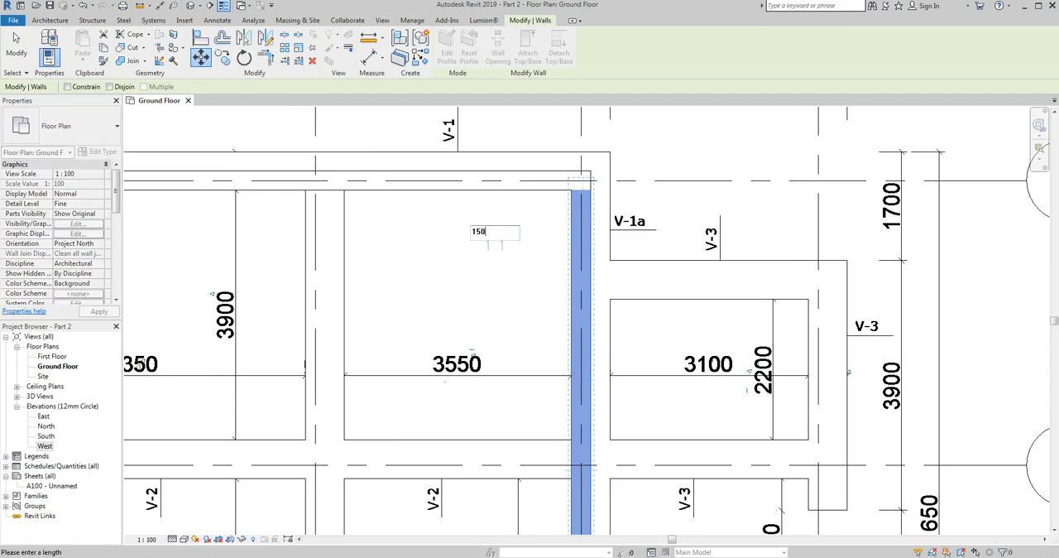
{"action": "key", "text": "Return"}
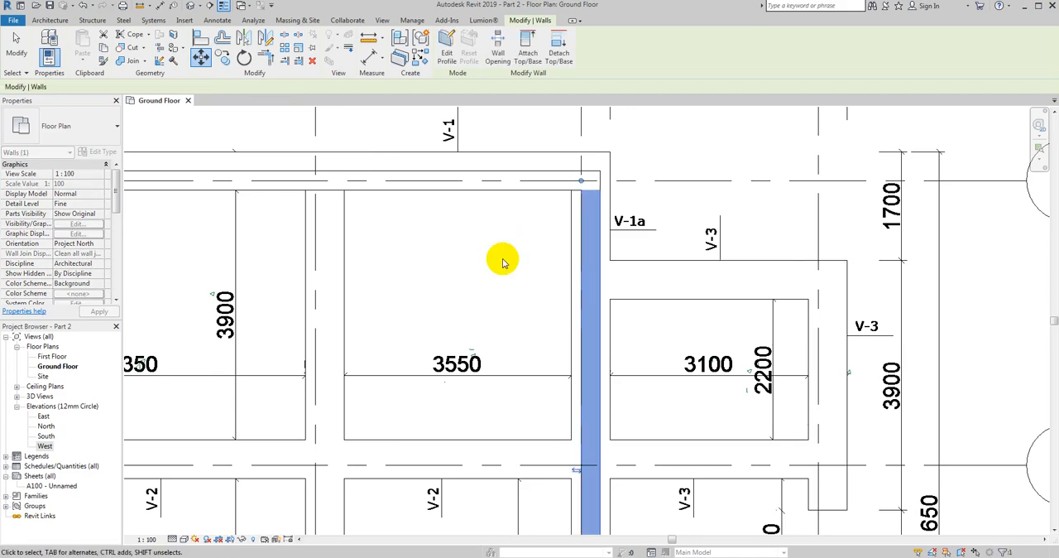
{"action": "key", "text": "Escape"}
- Move the horizontal wall along axis C 150 mm upward onto the centre of its foundation
{"action": "left_click", "coordinate": [535, 177]}
{"action": "left_click", "coordinate": [200, 56]}
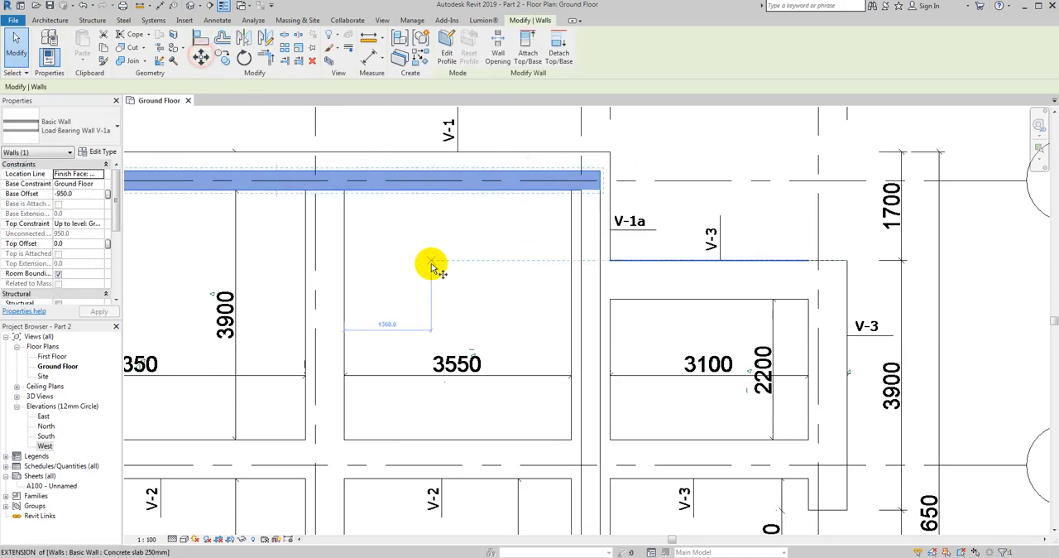
{"action": "left_click", "coordinate": [431, 261]}
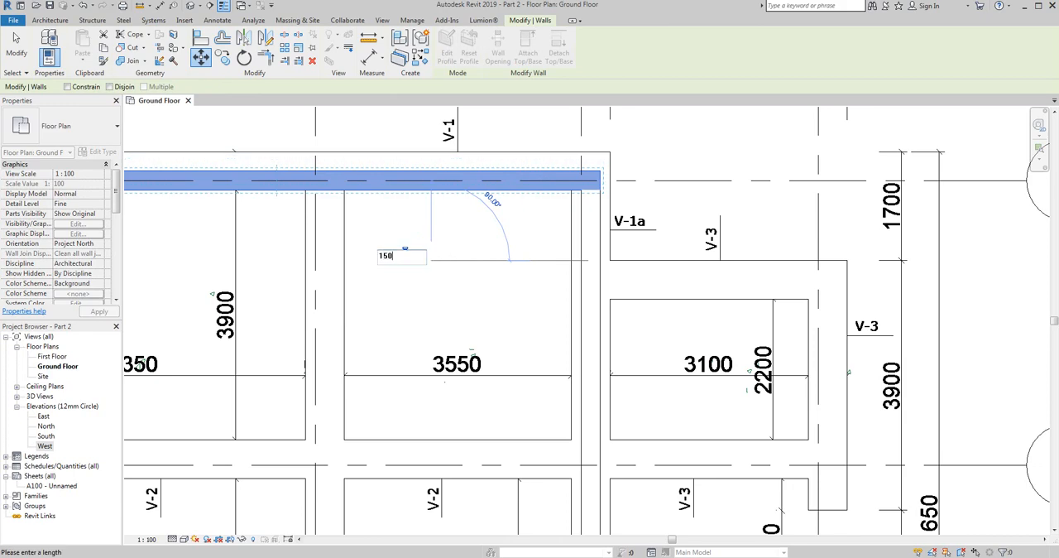
{"action": "key", "text": "Return"}
{"action": "middle_click_drag", "start_coordinate": [132, 267], "coordinate": [462, 258]}
{"action": "key", "text": "Escape"}
- Move the westernmost vertical wall between axes B and C 150 mm to the left on its foundation
{"action": "left_click", "coordinate": [282, 204]}
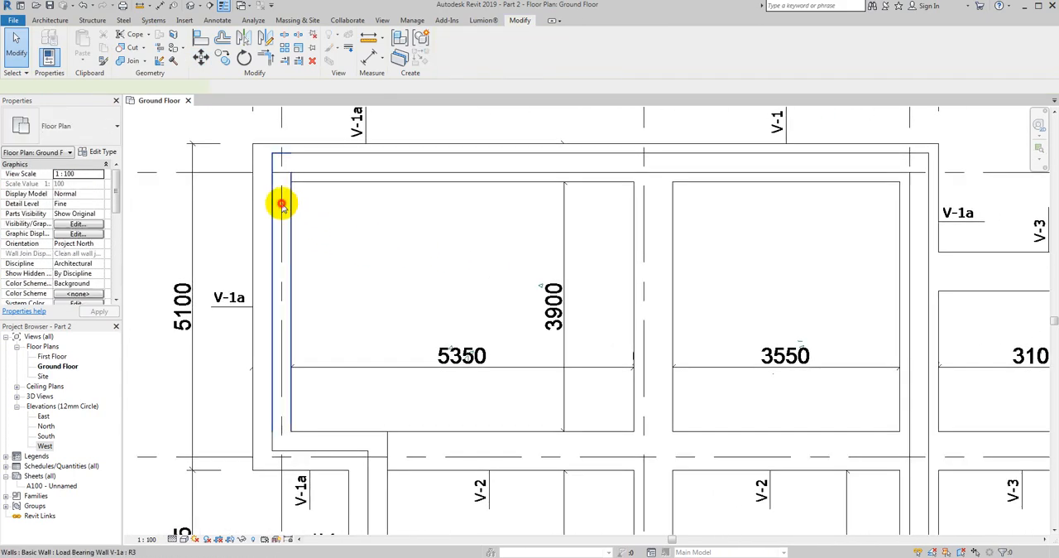
{"action": "left_click", "coordinate": [200, 58]}
{"action": "left_click", "coordinate": [362, 239]}
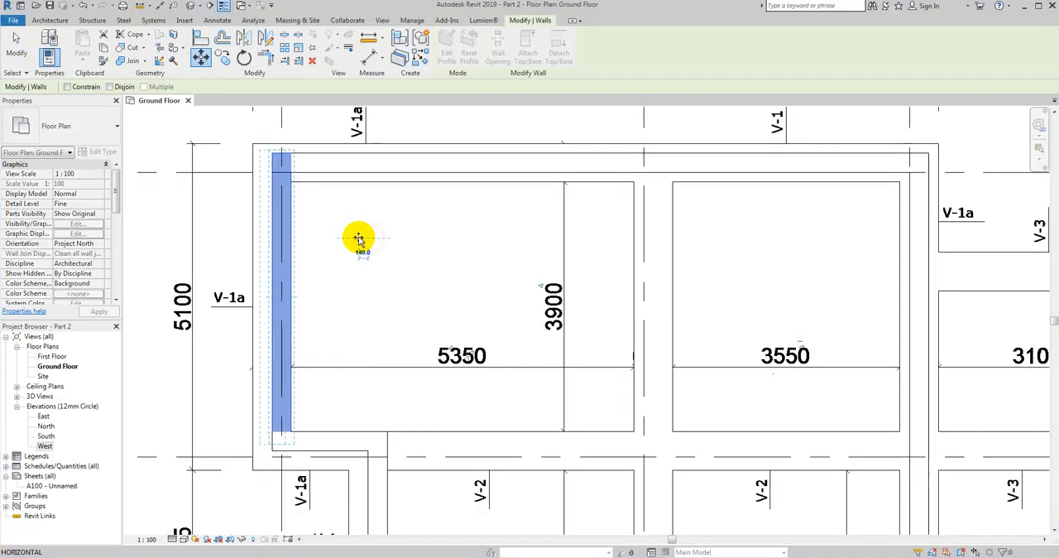
{"action": "key", "text": "Return"}
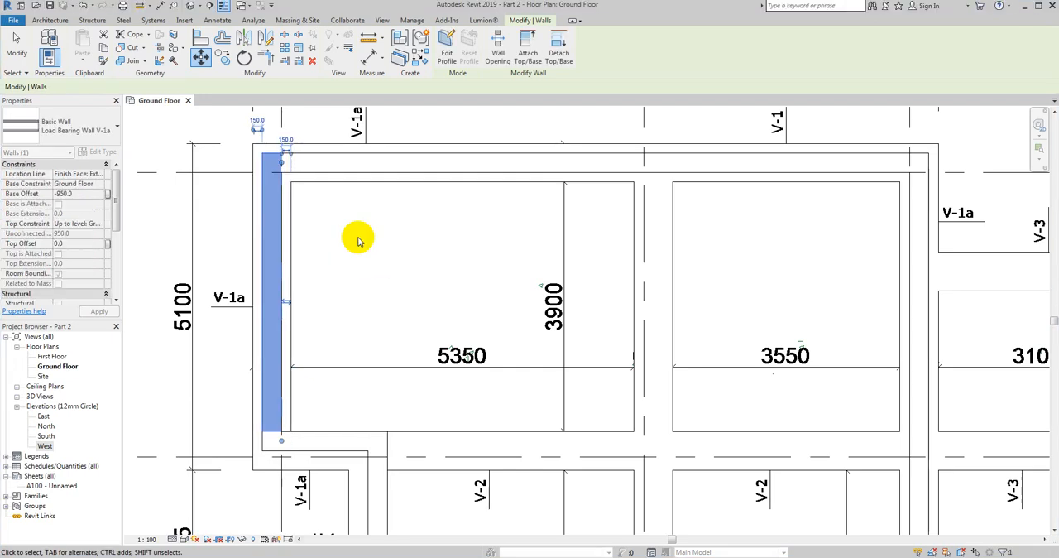
{"action": "middle_click_drag", "start_coordinate": [395, 405], "coordinate": [420, 315]}
{"action": "key", "text": "Escape"}
- Move the short horizontal wall at the west end of axis B 150 mm downward
{"action": "left_click", "coordinate": [363, 361]}
{"action": "left_click", "coordinate": [201, 59]}
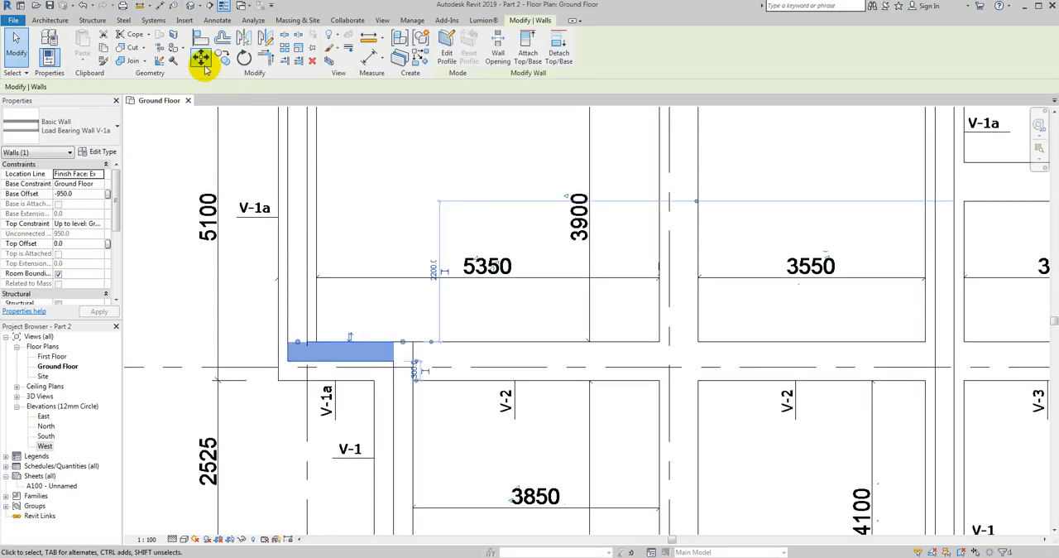
{"action": "left_click", "coordinate": [394, 234]}
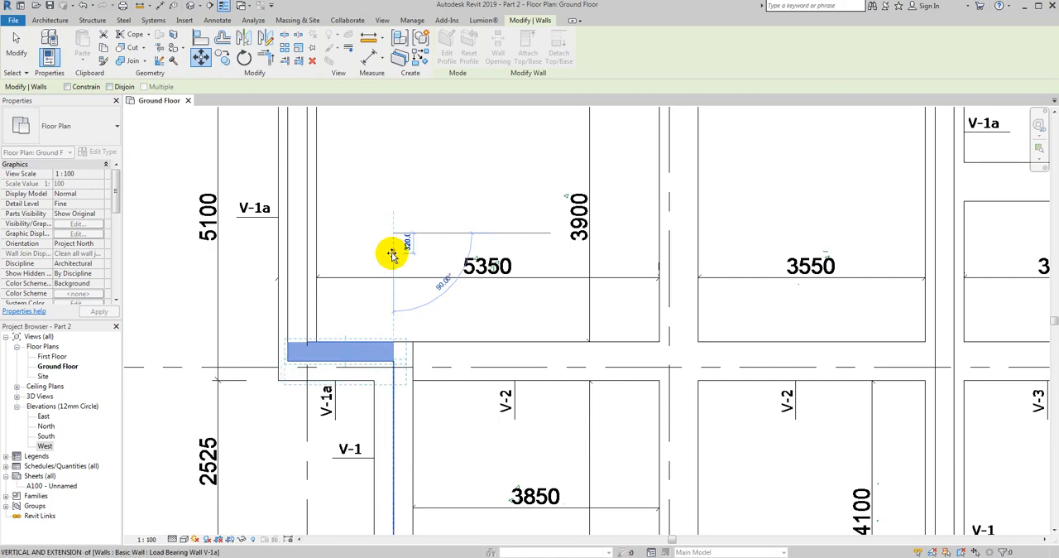
{"action": "type", "text": "150"}
{"action": "key", "text": "Return"}
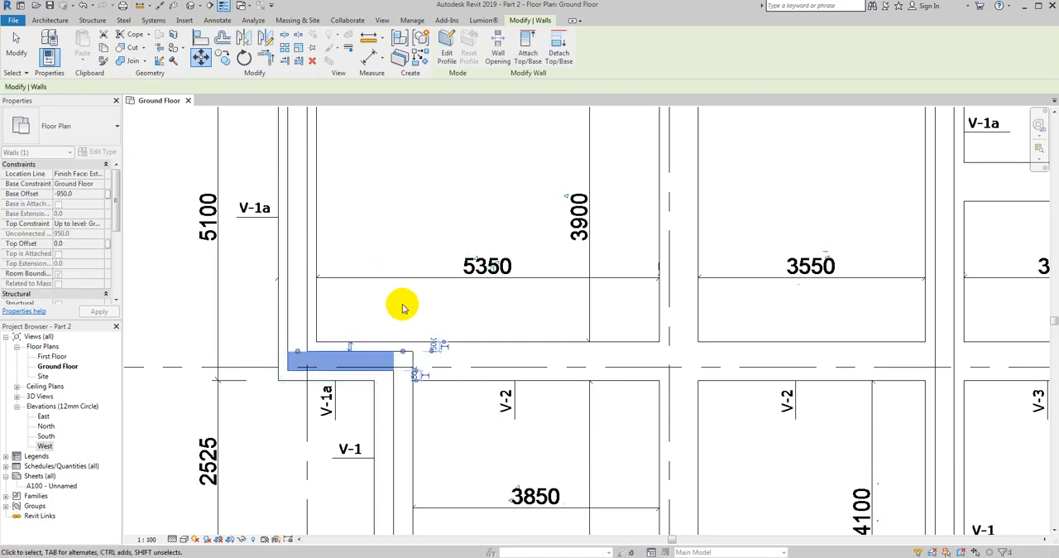
- Move the west vertical wall between axes A and B 150 mm to the left
{"action": "middle_click_drag", "start_coordinate": [420, 382], "coordinate": [433, 298]}
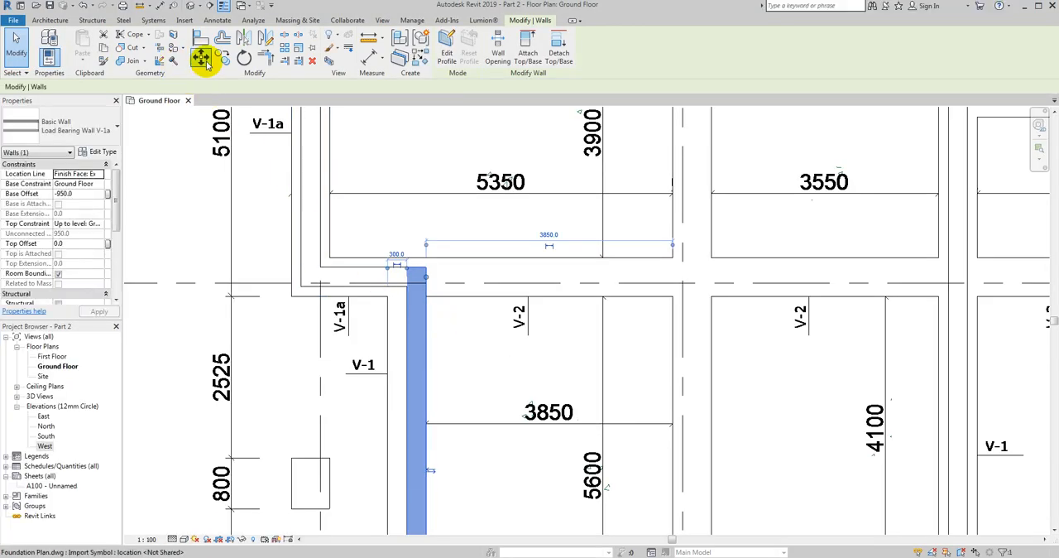
{"action": "left_click", "coordinate": [201, 56]}
{"action": "left_click", "coordinate": [514, 358]}
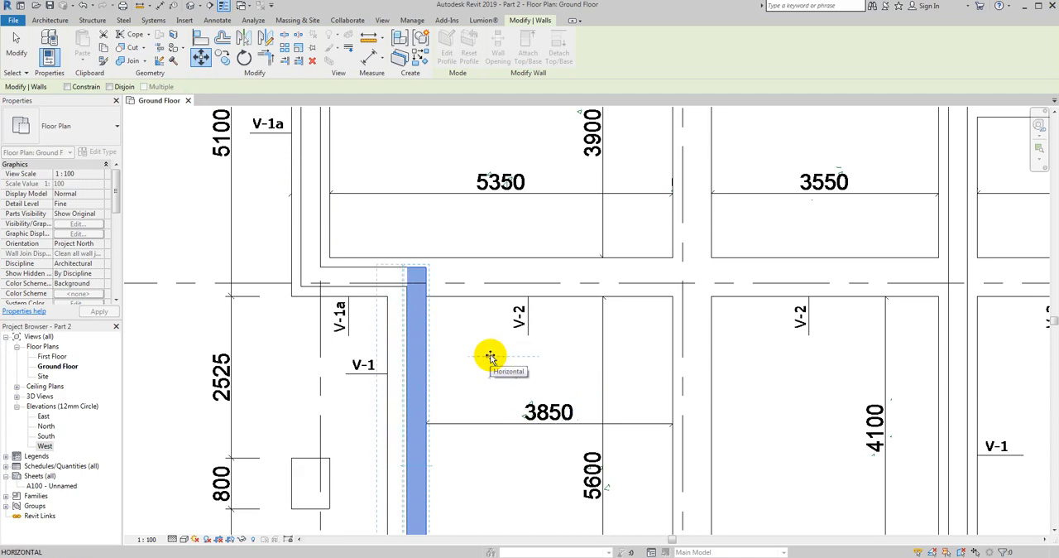
{"action": "key", "text": "Return"}
{"action": "scroll", "coordinate": [503, 461], "scroll_direction": "down", "scroll_amount": 1}
{"action": "middle_click_drag", "start_coordinate": [502, 461], "coordinate": [448, 228]}
{"action": "key", "text": "Escape"}
- Move the horizontal wall along axis A 150 mm downward onto the centre of its foundation
{"action": "left_click", "coordinate": [432, 385]}
{"action": "key", "text": "Escape"}
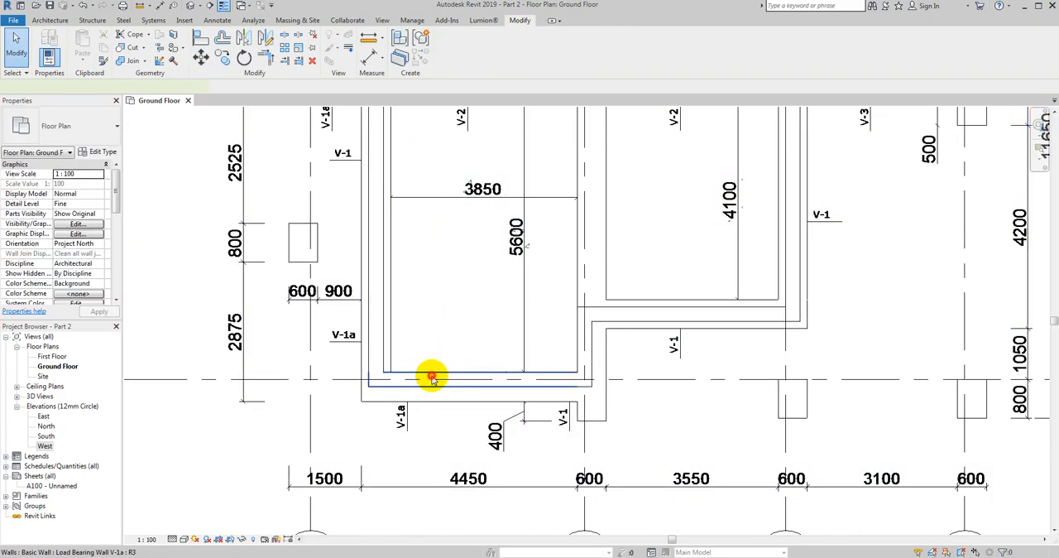
{"action": "left_click", "coordinate": [430, 379]}
{"action": "left_click", "coordinate": [202, 56]}
{"action": "left_click", "coordinate": [428, 309]}
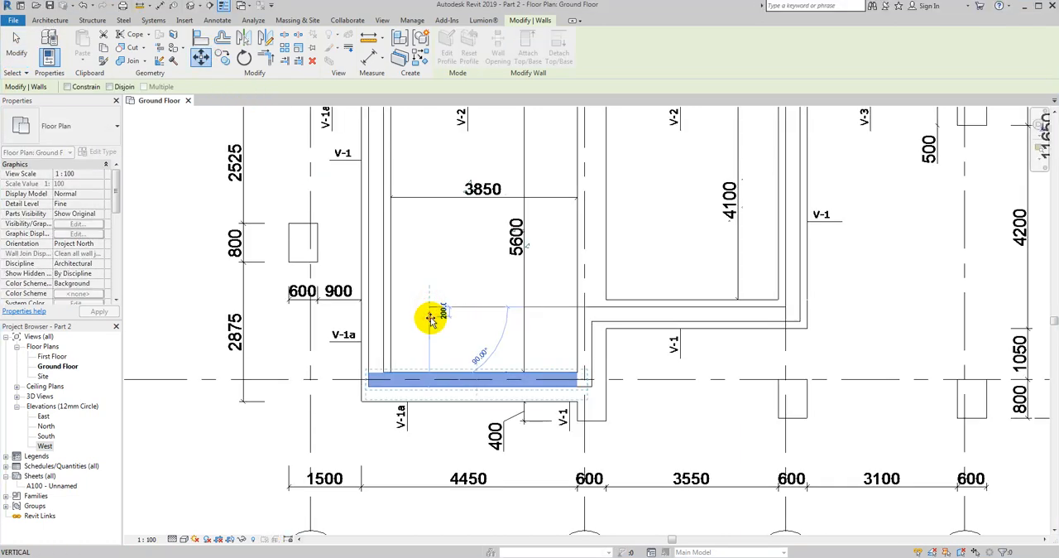
{"action": "key", "text": "Return"}
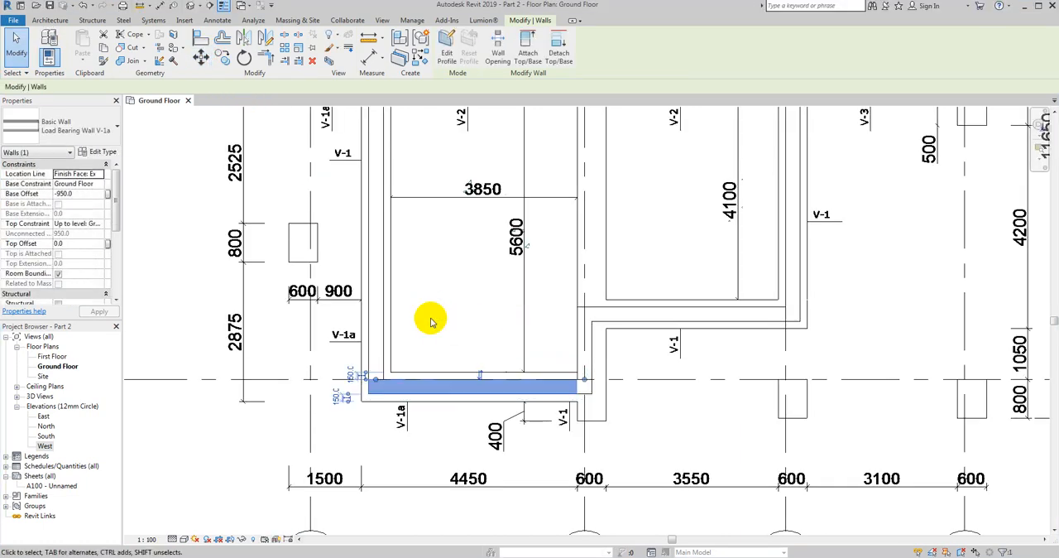
{"action": "key", "text": "Escape"}
- Move the short vertical wall at the east end of the axis A wall 150 mm to the right
{"action": "scroll", "coordinate": [598, 385], "scroll_direction": "up", "scroll_amount": 3}
{"action": "left_click", "coordinate": [568, 297]}
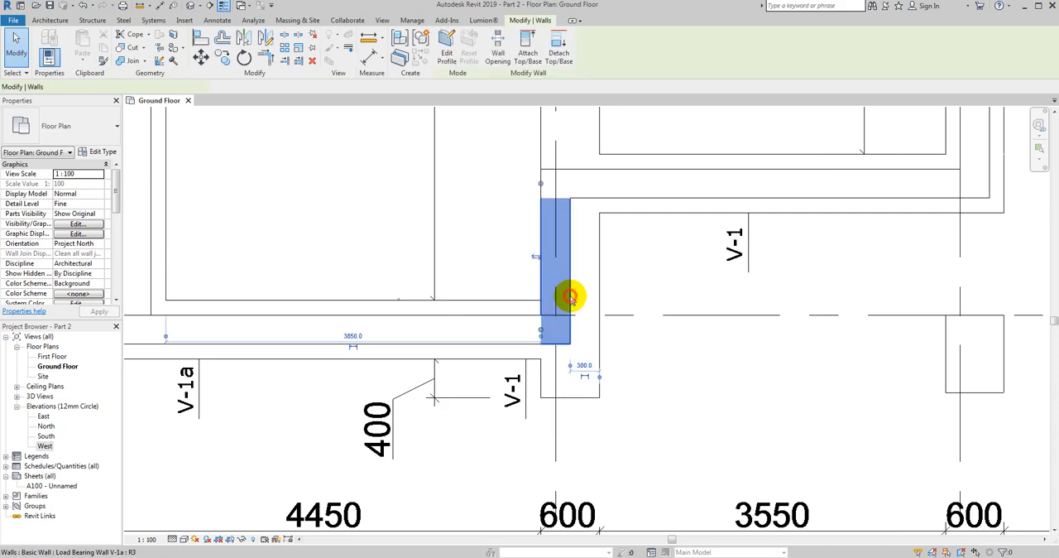
{"action": "left_click", "coordinate": [203, 58]}
{"action": "left_click", "coordinate": [386, 231]}
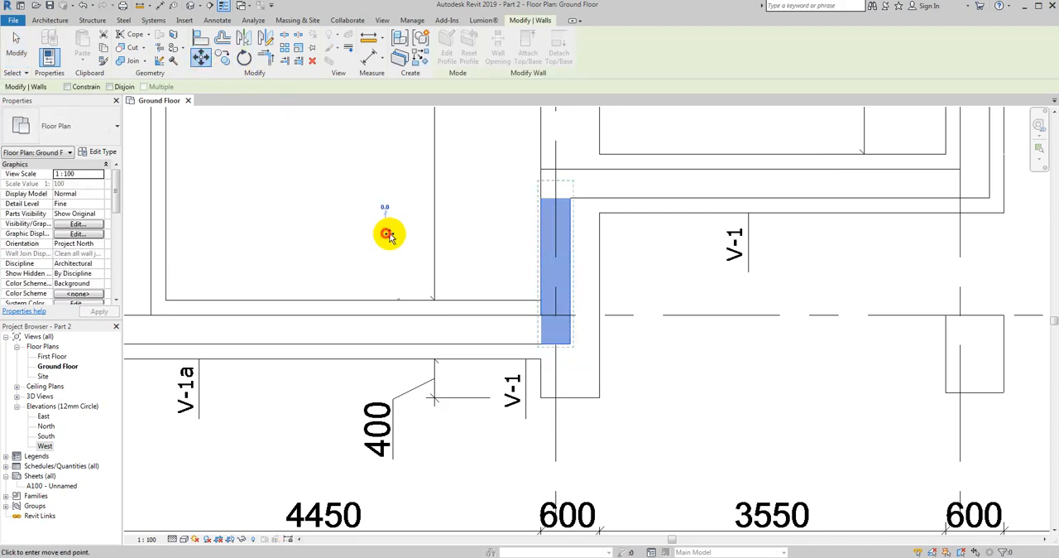
{"action": "key", "text": "Return"}
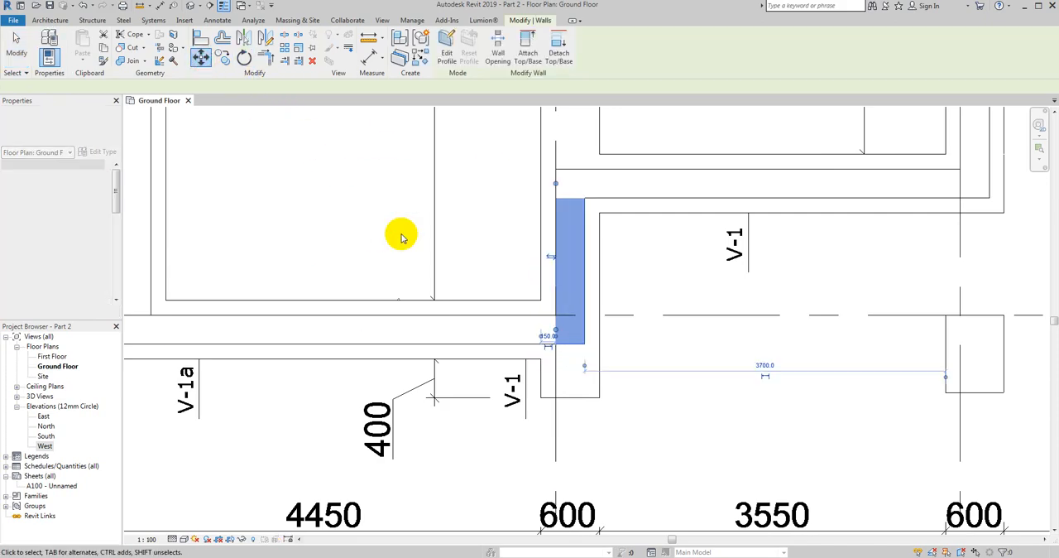
{"action": "key", "text": "Escape"}
- Extend the short vertical wall near axis A down to the end edge of the projecting foundation with Trim/Extend Single Element
{"action": "left_click", "coordinate": [584, 347]}
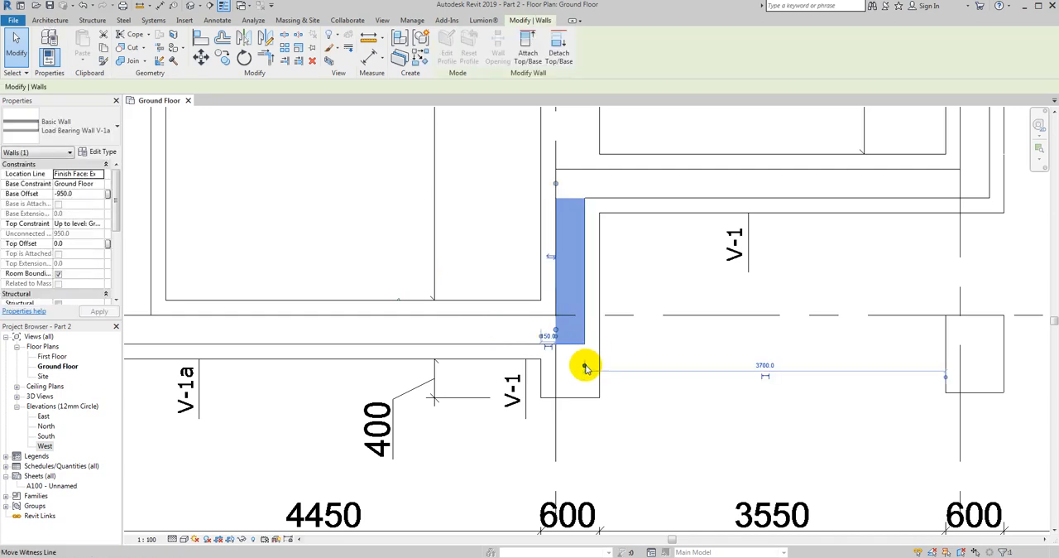
{"action": "key", "text": "Escape"}
{"action": "left_click", "coordinate": [570, 346]}
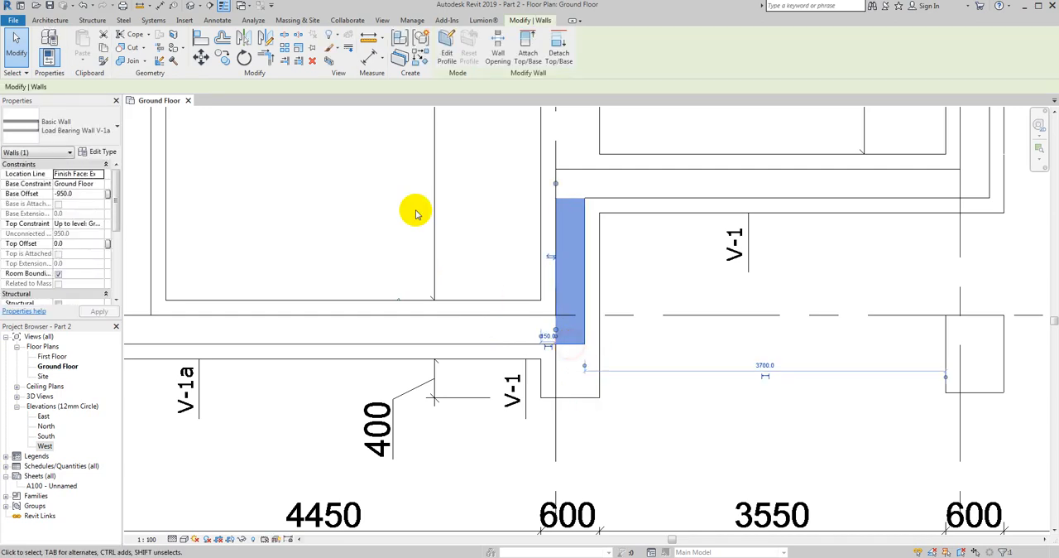
{"action": "left_click", "coordinate": [285, 62]}
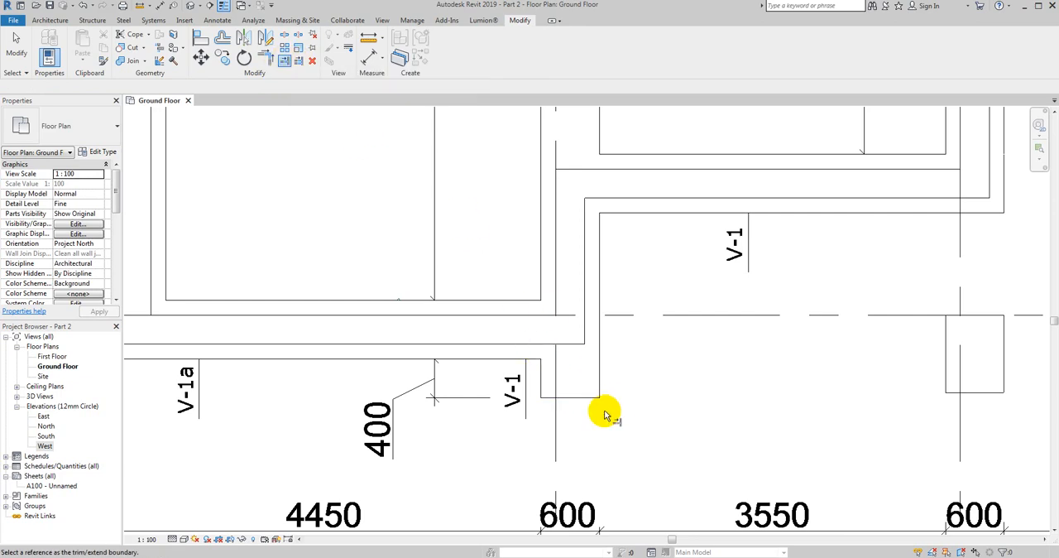
{"action": "left_click", "coordinate": [575, 399]}
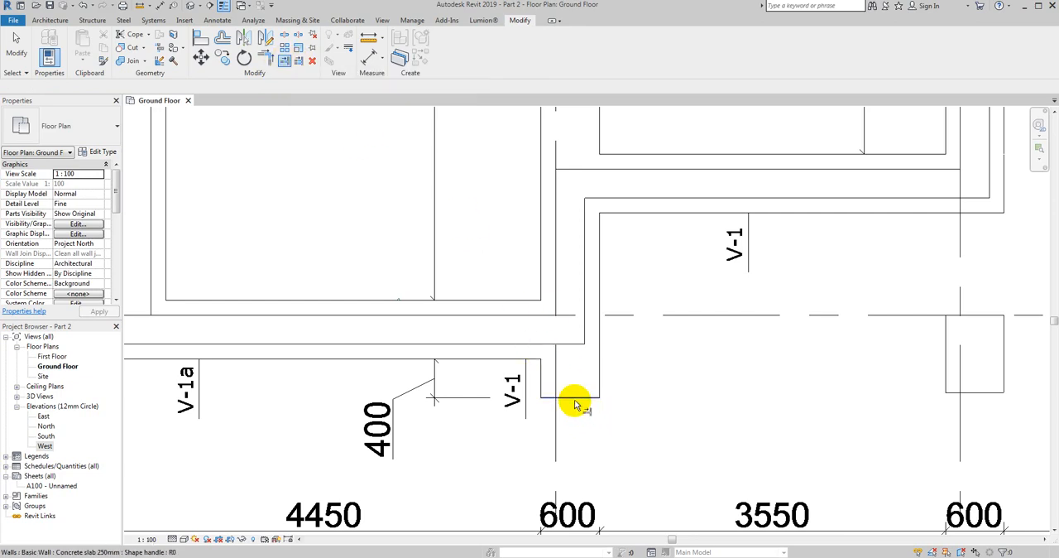
{"action": "left_click", "coordinate": [571, 287]}
{"action": "key", "text": "Escape"}
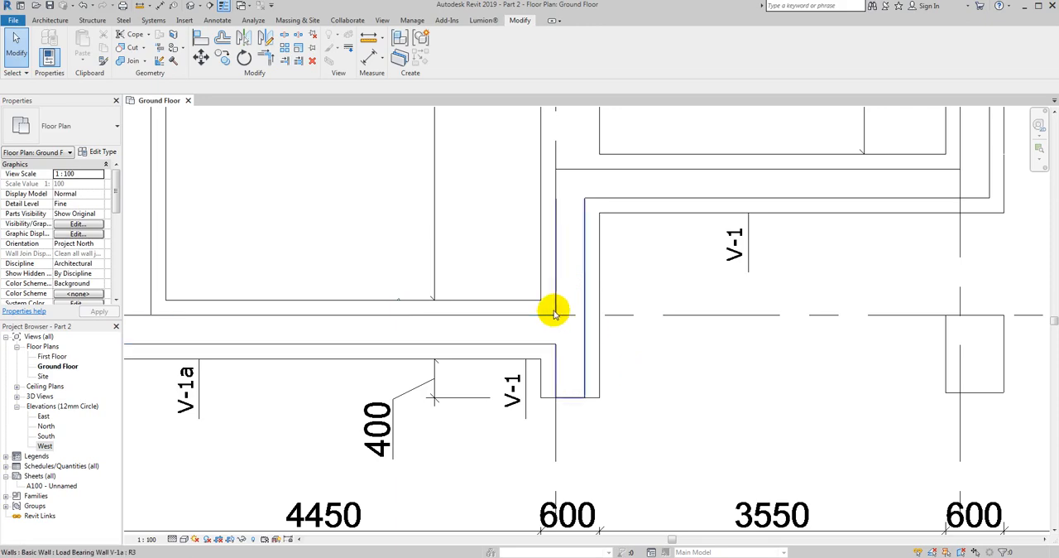
- Open the default 3D view, tile it beside the Ground Floor plan, and orbit to show the walls on the foundation
{"action": "scroll", "coordinate": [434, 349], "scroll_direction": "down", "scroll_amount": 2}
{"action": "middle_click_drag", "start_coordinate": [557, 323], "coordinate": [488, 368]}
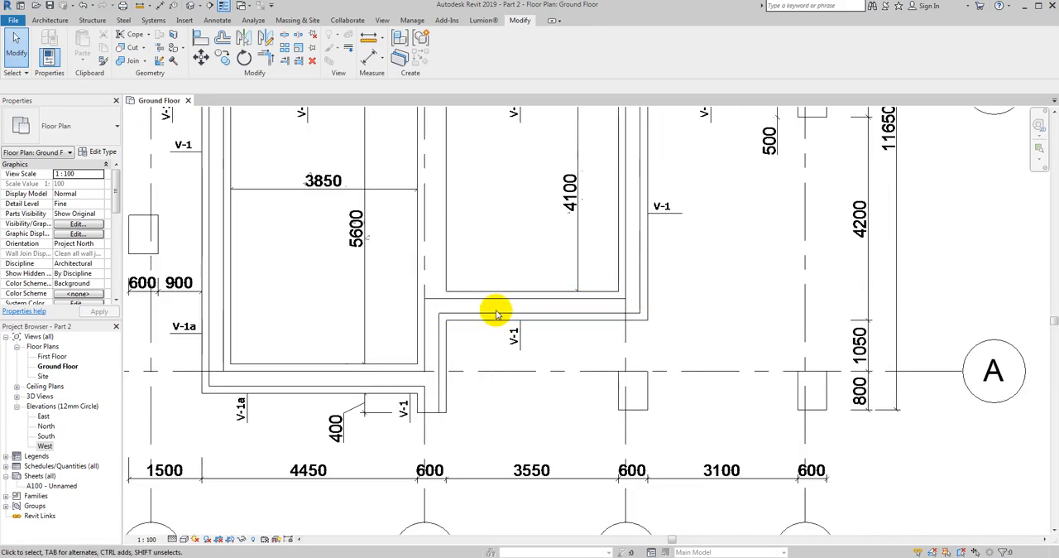
{"action": "middle_click_drag", "start_coordinate": [638, 270], "coordinate": [577, 527]}
{"action": "scroll", "coordinate": [584, 325], "scroll_direction": "down", "scroll_amount": 2}
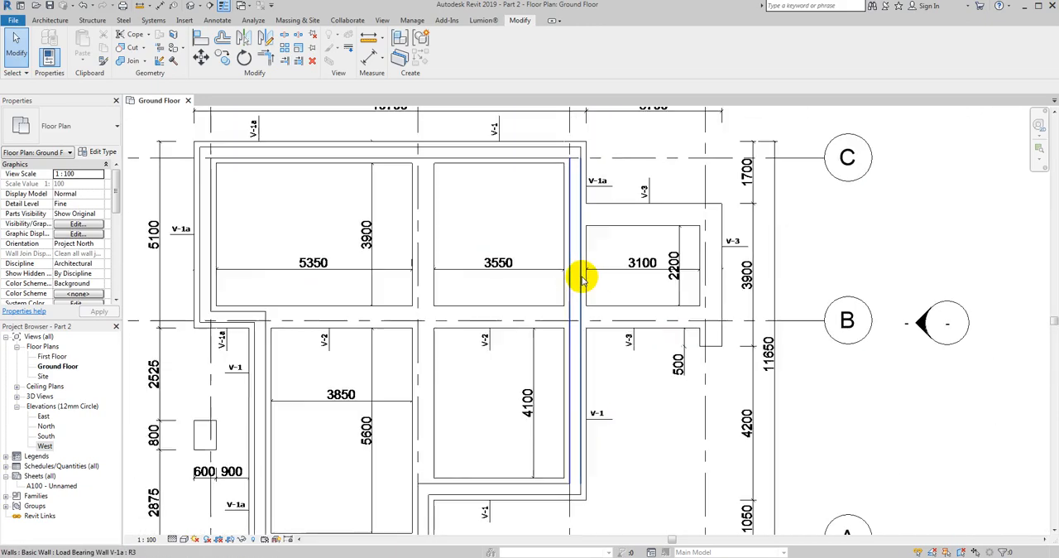
{"action": "left_click", "coordinate": [191, 7]}
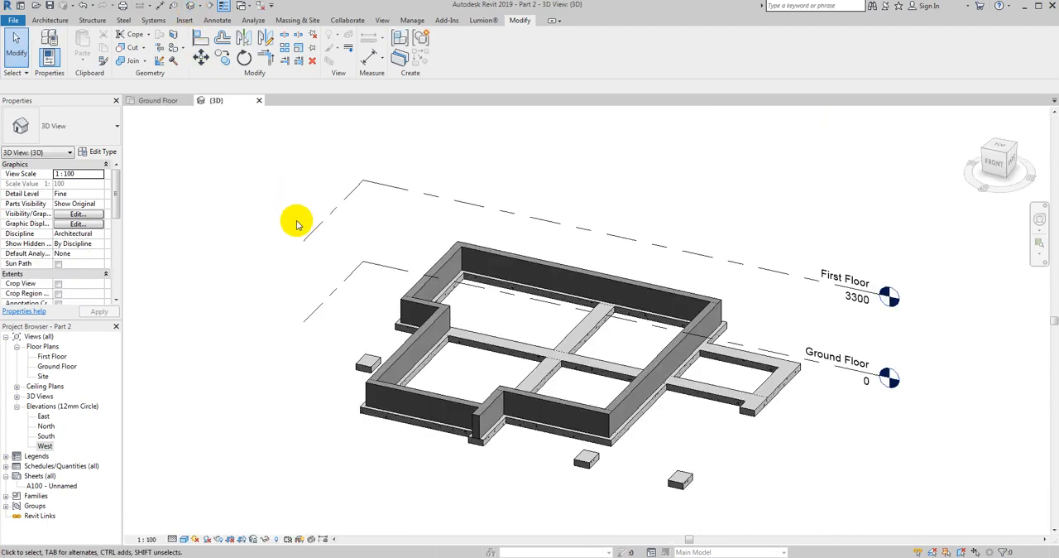
{"action": "key", "text": "t"}
{"action": "middle_click_drag", "start_coordinate": [279, 294], "coordinate": [181, 246]}
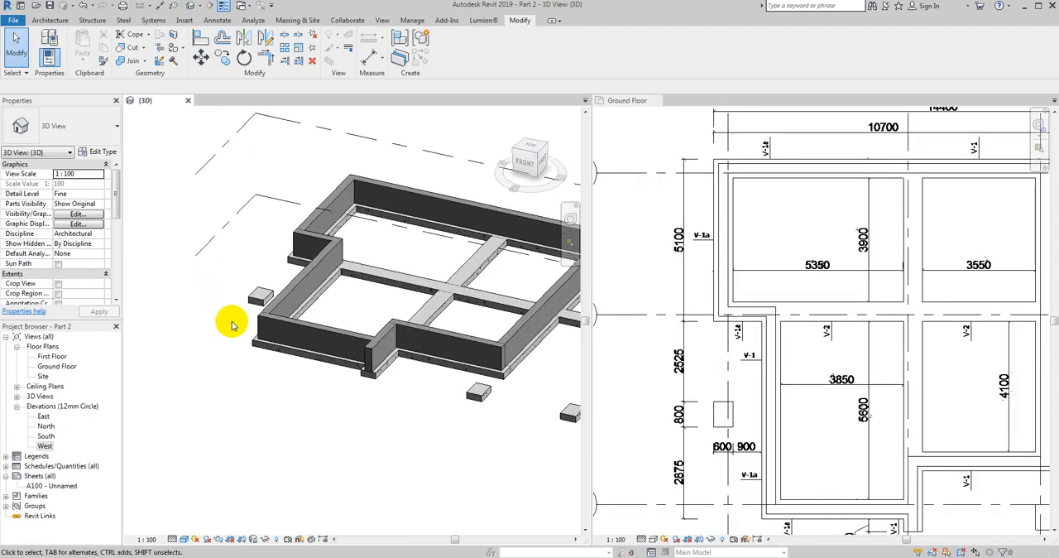
{"action": "middle_click_drag", "start_coordinate": [281, 352], "coordinate": [284, 397], "text": "shift"}
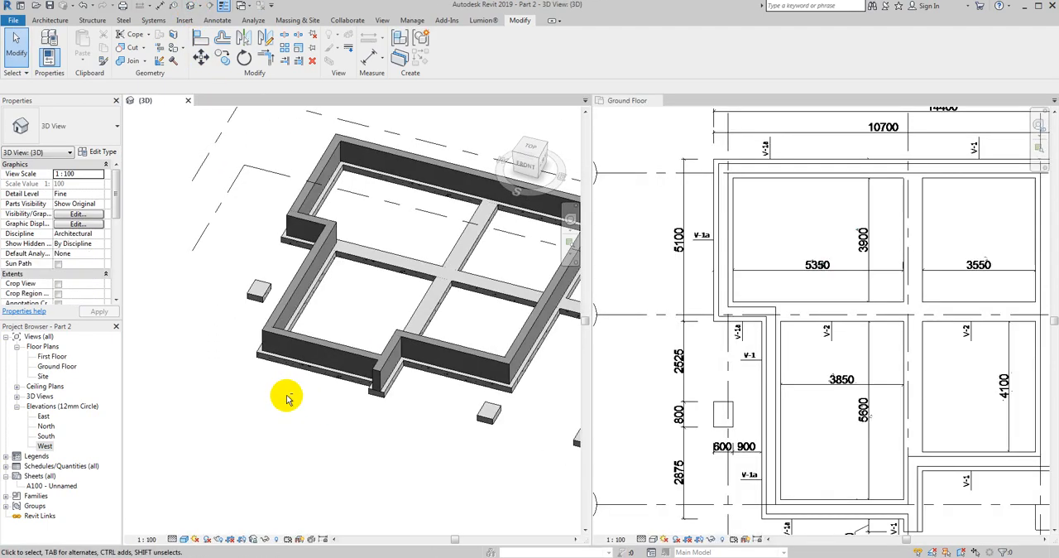
{"action": "middle_click_drag", "start_coordinate": [418, 430], "coordinate": [344, 396]}
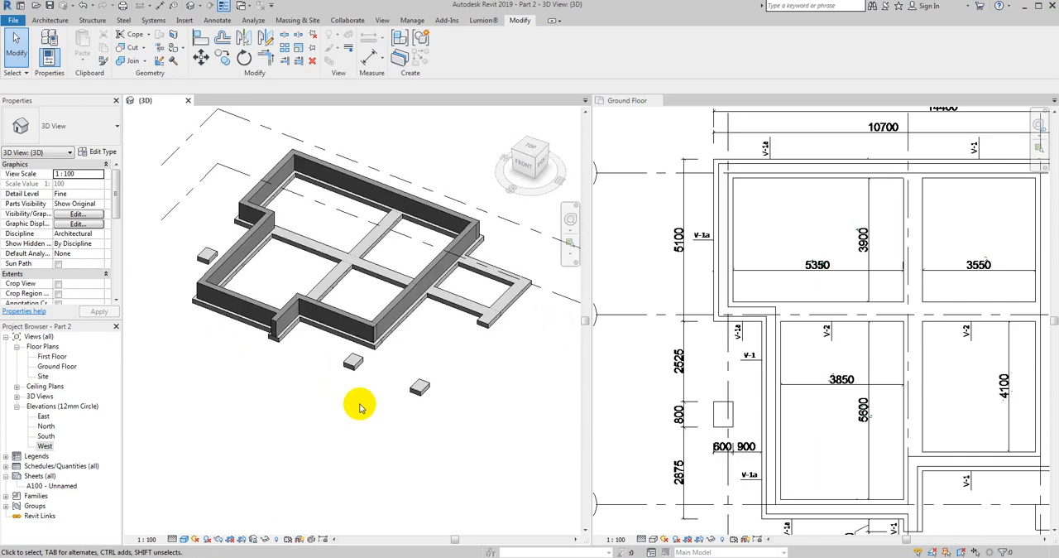
- In the 3D view, trim the front horizontal wall and the long axis 3 wall into a corner
{"action": "scroll", "coordinate": [378, 353], "scroll_direction": "up", "scroll_amount": 3}
{"action": "scroll", "coordinate": [378, 347], "scroll_direction": "up", "scroll_amount": 4}
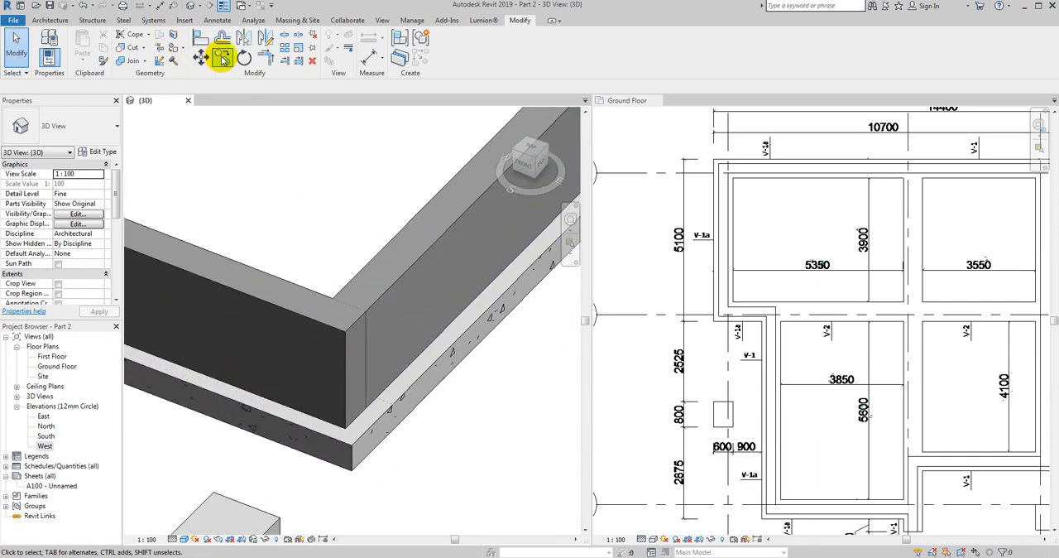
{"action": "left_click", "coordinate": [264, 58]}
{"action": "left_click", "coordinate": [313, 297]}
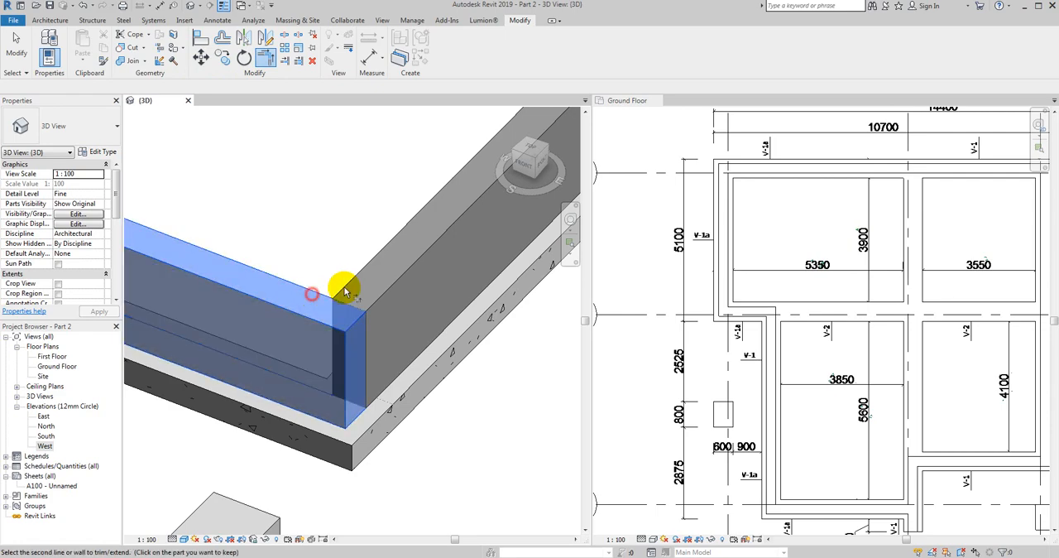
{"action": "left_click", "coordinate": [357, 282]}
{"action": "key", "text": "Escape"}
{"action": "scroll", "coordinate": [337, 289], "scroll_direction": "down", "scroll_amount": 5}
{"action": "scroll", "coordinate": [377, 349], "scroll_direction": "down", "scroll_amount": 2}
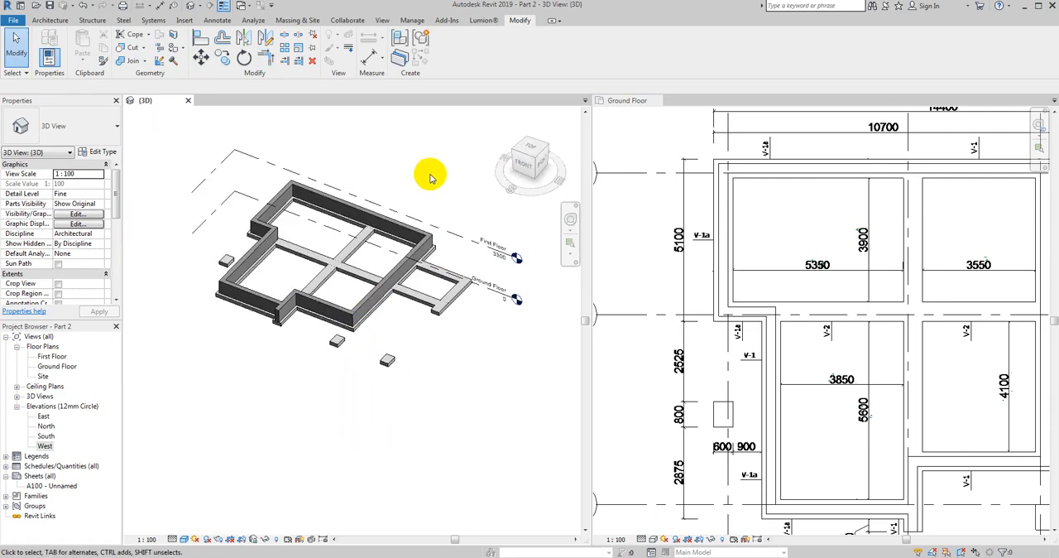
- Close the 3D view and examine the lower corner of the axis 3 wall in the Ground Floor plan
{"action": "left_click", "coordinate": [188, 101]}
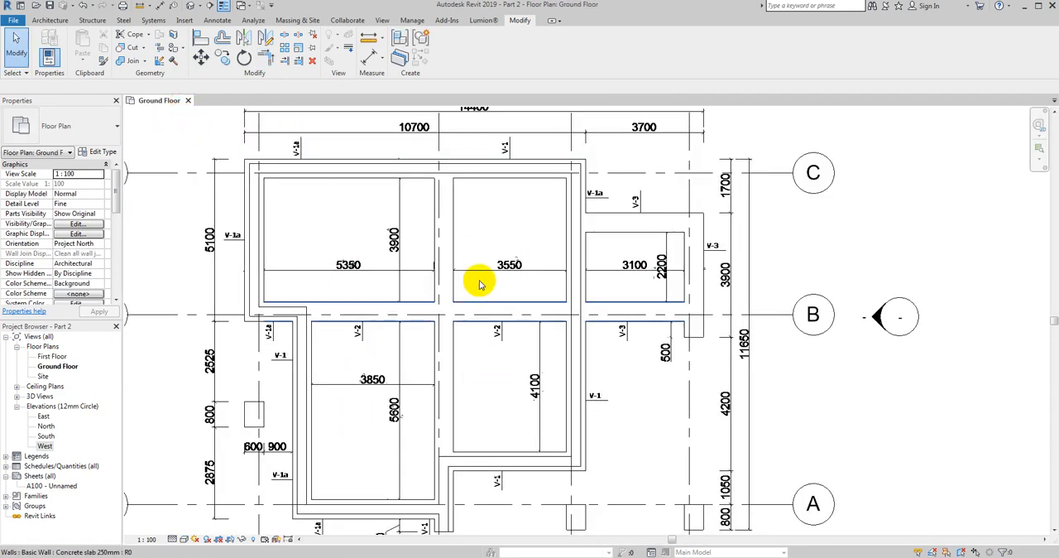
{"action": "scroll", "coordinate": [480, 279], "scroll_direction": "down", "scroll_amount": 2}
{"action": "scroll", "coordinate": [549, 475], "scroll_direction": "up", "scroll_amount": 4}
{"action": "left_click", "coordinate": [543, 346]}
{"action": "scroll", "coordinate": [543, 341], "scroll_direction": "up", "scroll_amount": 2}
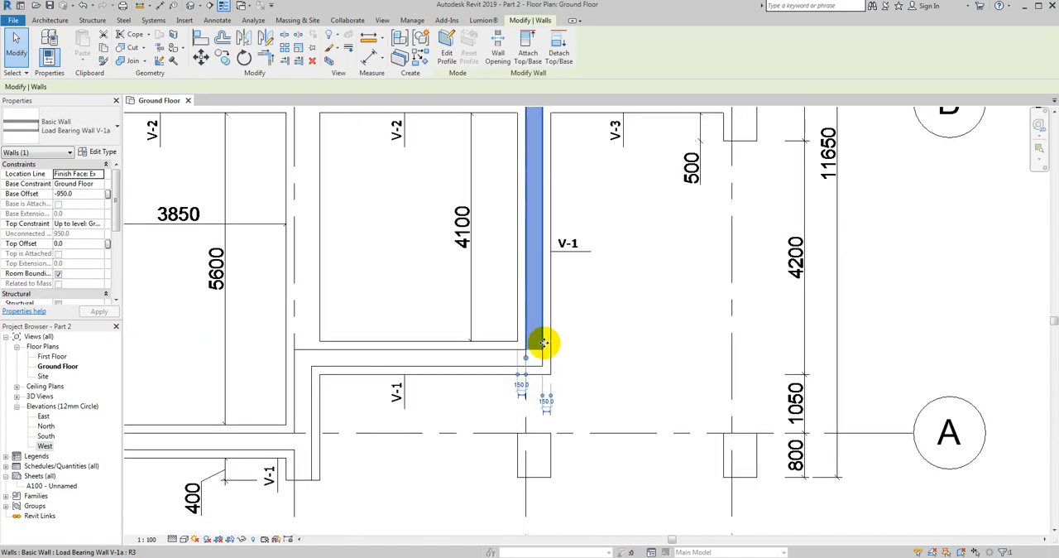
{"action": "right_click", "coordinate": [543, 340]}
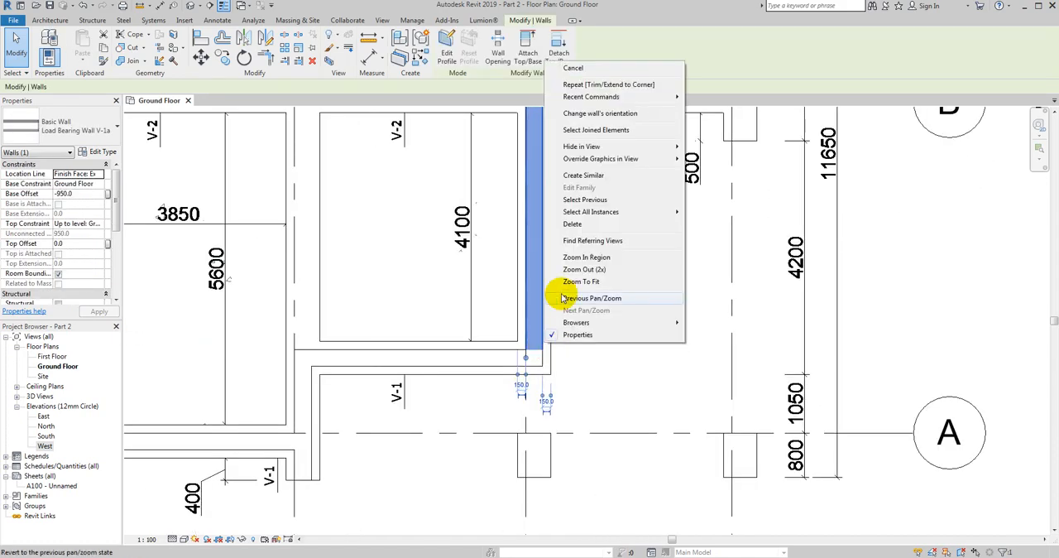
{"action": "left_click", "coordinate": [563, 299]}
{"action": "key", "text": "Escape"}
{"action": "scroll", "coordinate": [546, 334], "scroll_direction": "down", "scroll_amount": 3}
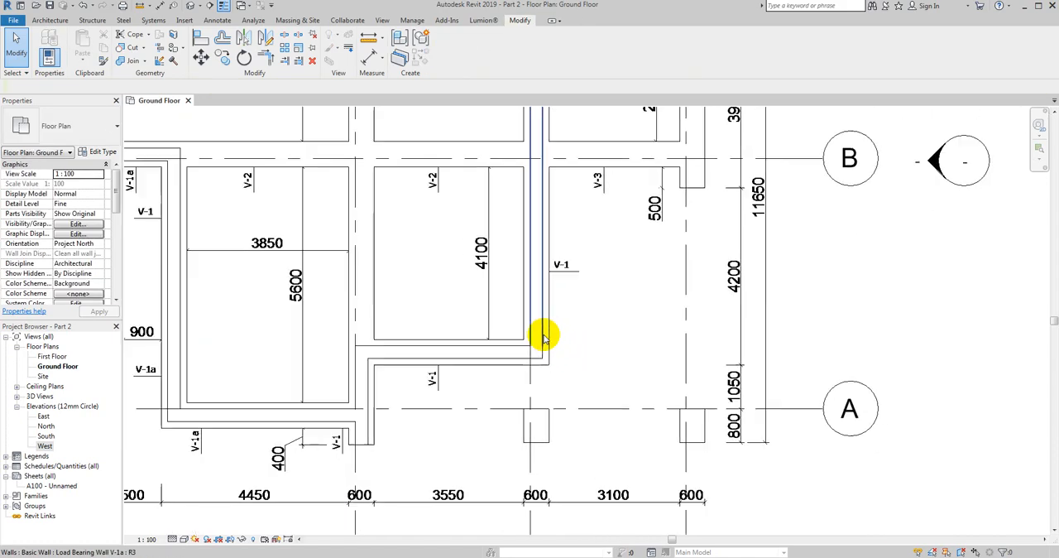
{"action": "scroll", "coordinate": [406, 298], "scroll_direction": "up", "scroll_amount": 3}
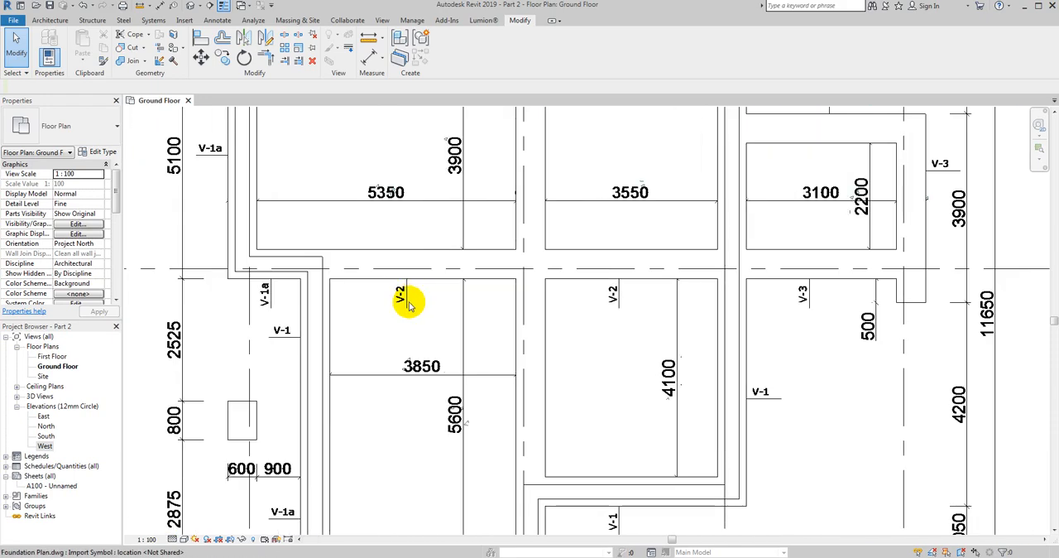
- Start an architectural wall and duplicate the Load Bearing Wall V-1a type as Load Bearing Wall V2
{"action": "middle_click_drag", "start_coordinate": [326, 324], "coordinate": [392, 307]}
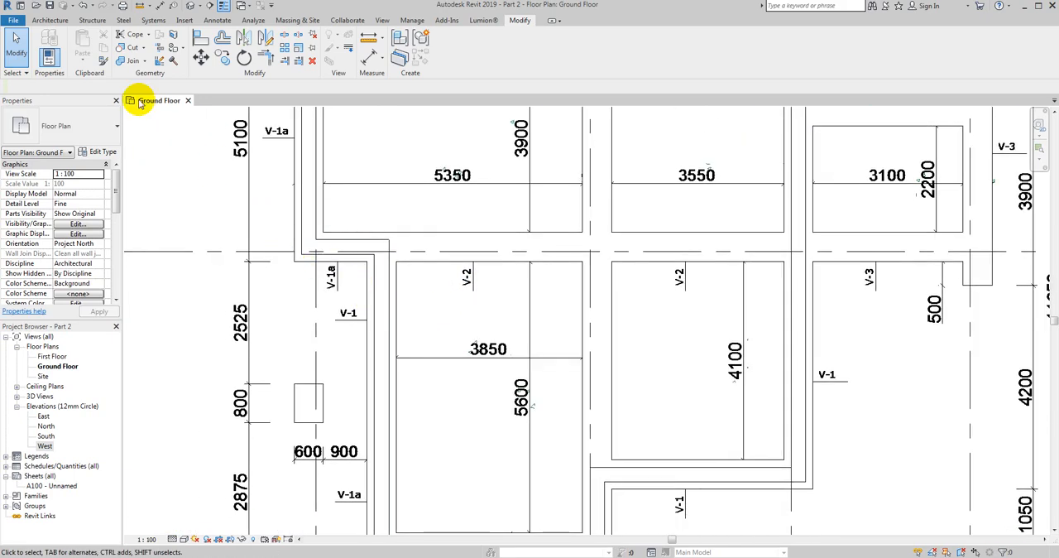
{"action": "left_click", "coordinate": [53, 21]}
{"action": "left_click", "coordinate": [45, 53]}
{"action": "left_click", "coordinate": [56, 64]}
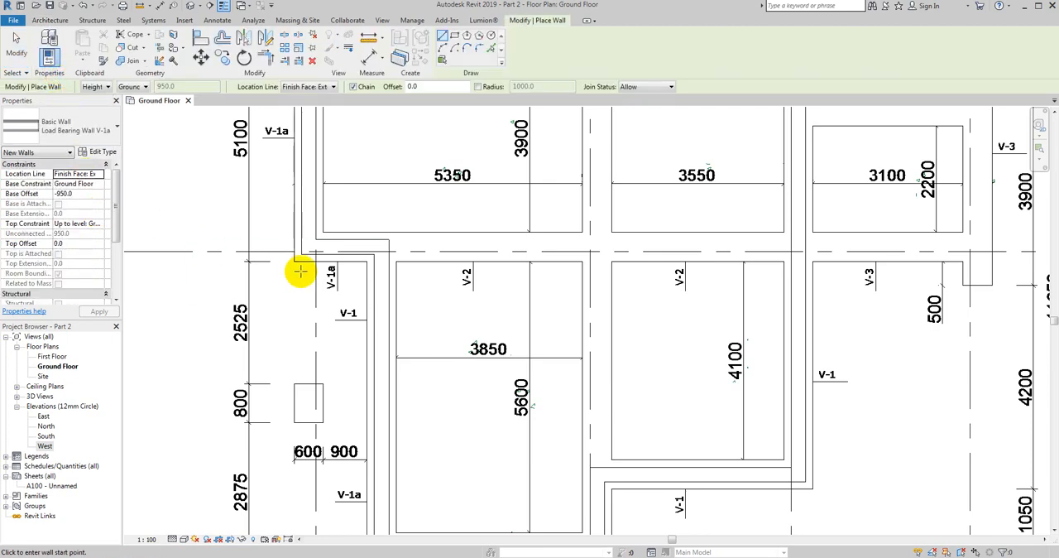
{"action": "left_click", "coordinate": [97, 153]}
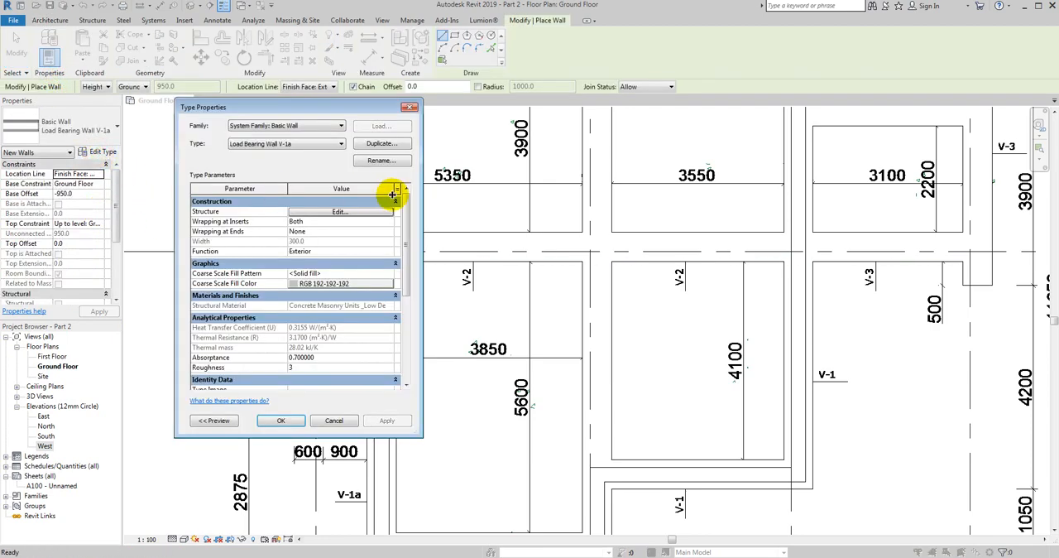
{"action": "left_click", "coordinate": [379, 145]}
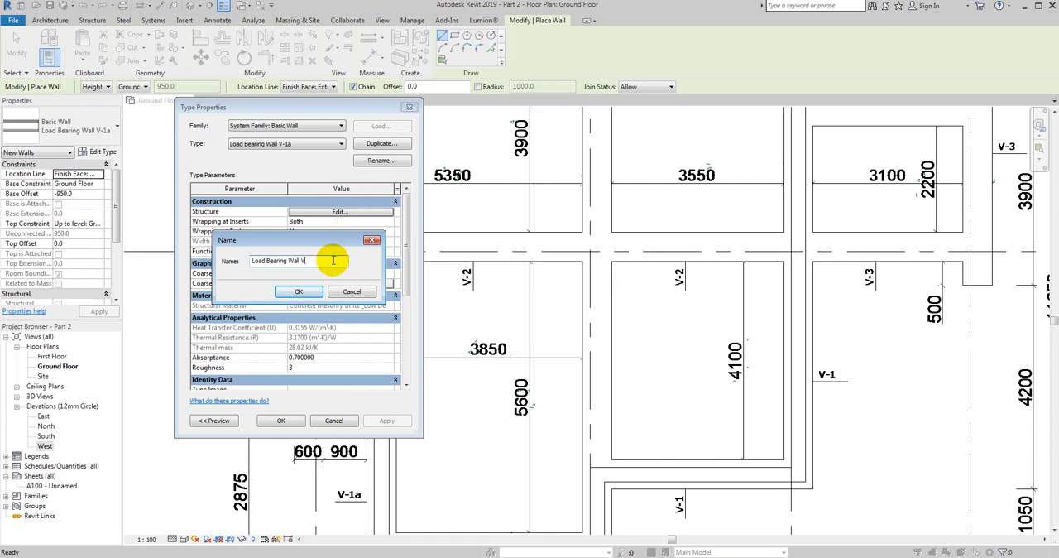
{"action": "left_click", "coordinate": [303, 292]}
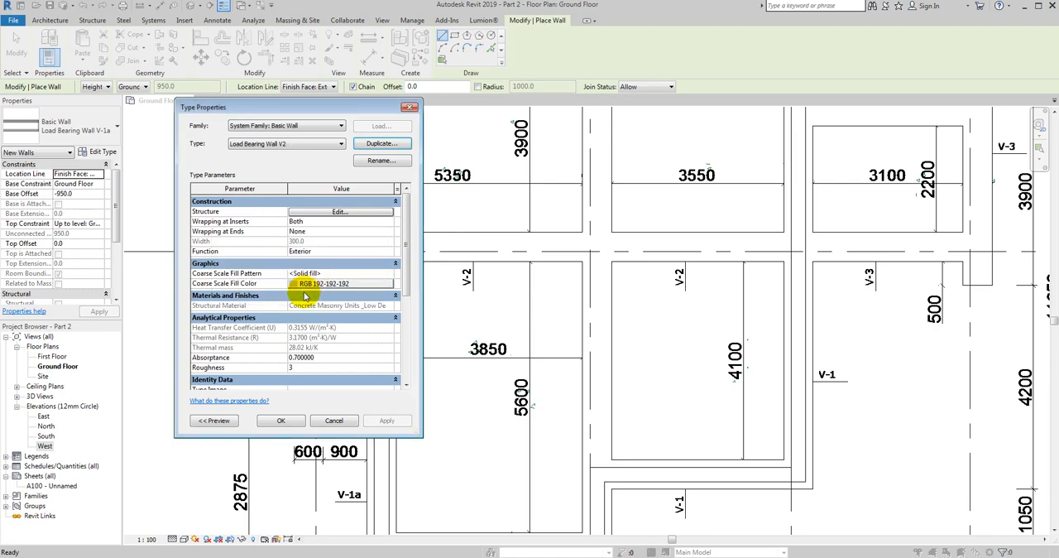
- Delete the waterproofing layer and both rigid insulation layers from the Load Bearing Wall V2 assembly
{"action": "left_click", "coordinate": [328, 215]}
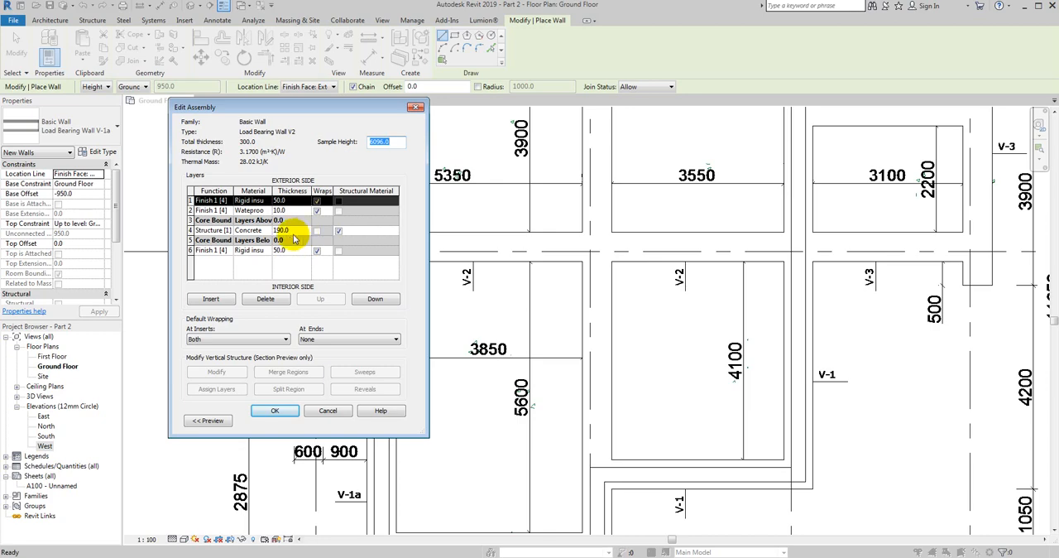
{"action": "left_click_drag", "start_coordinate": [302, 111], "coordinate": [445, 105]}
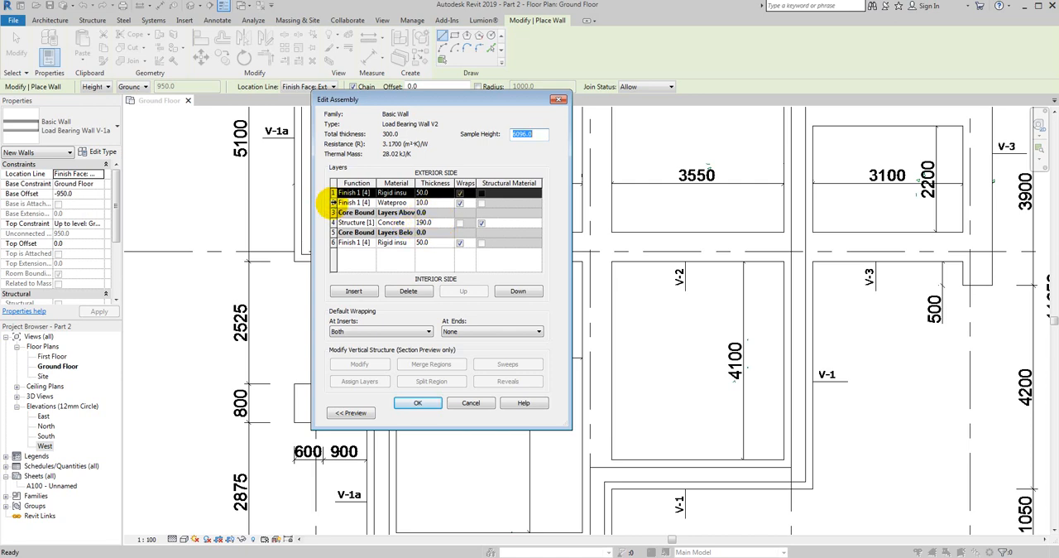
{"action": "left_click", "coordinate": [333, 203]}
{"action": "left_click", "coordinate": [408, 290]}
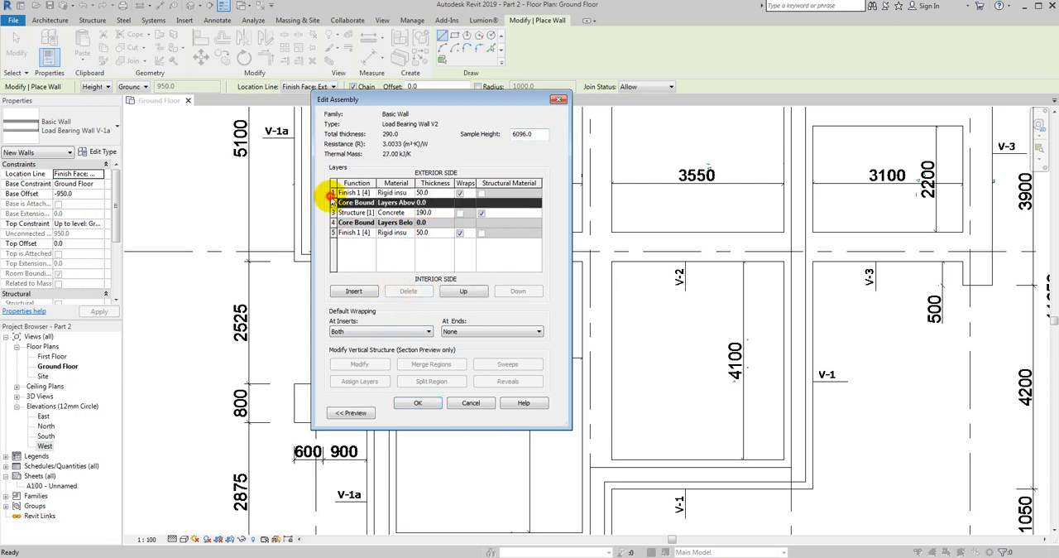
{"action": "left_click", "coordinate": [333, 192]}
{"action": "left_click", "coordinate": [407, 291]}
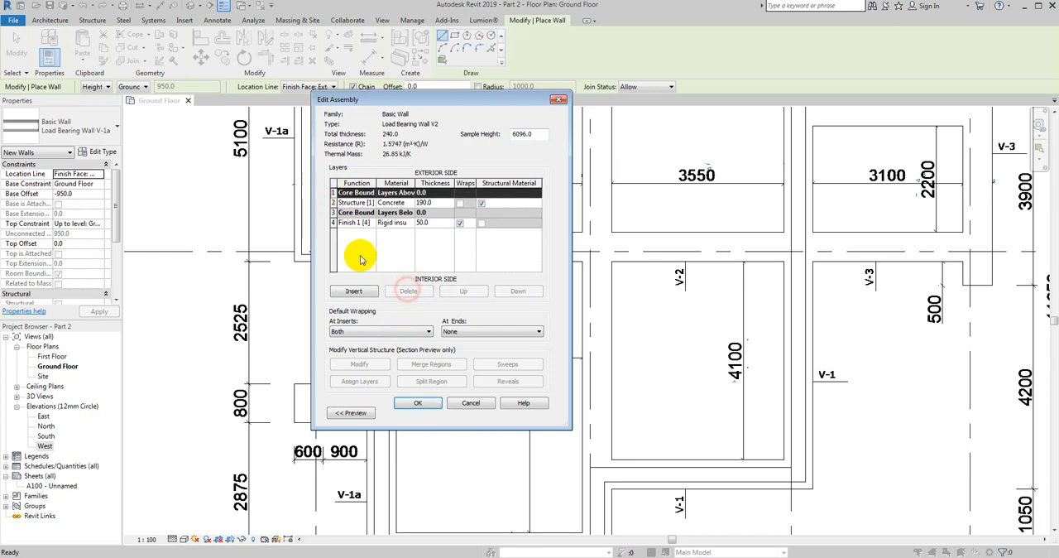
{"action": "left_click", "coordinate": [332, 222]}
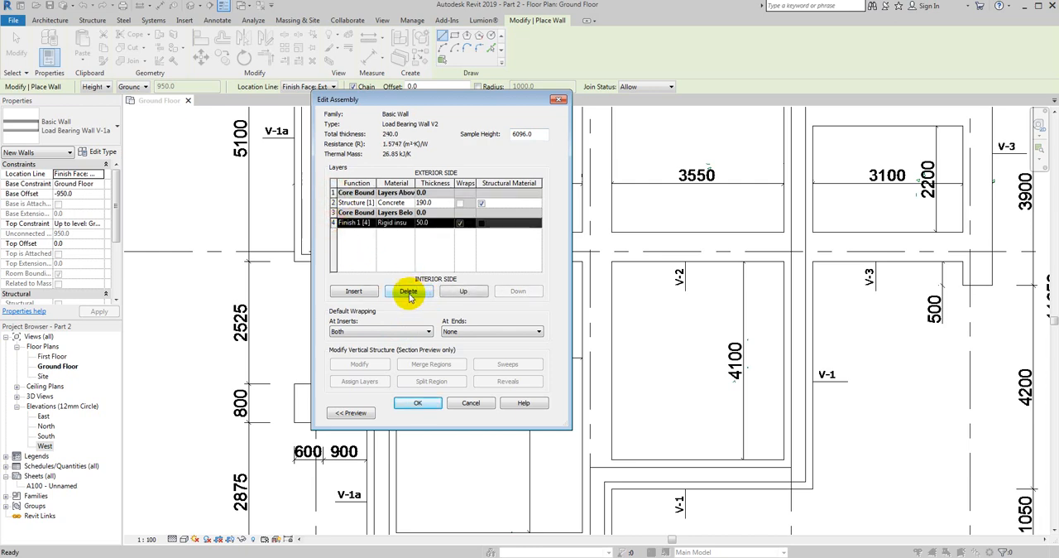
{"action": "left_click", "coordinate": [409, 295]}
- Set the concrete structure layer of Load Bearing Wall V2 to 200 mm thick and accept the type changes
{"action": "left_click", "coordinate": [441, 203]}
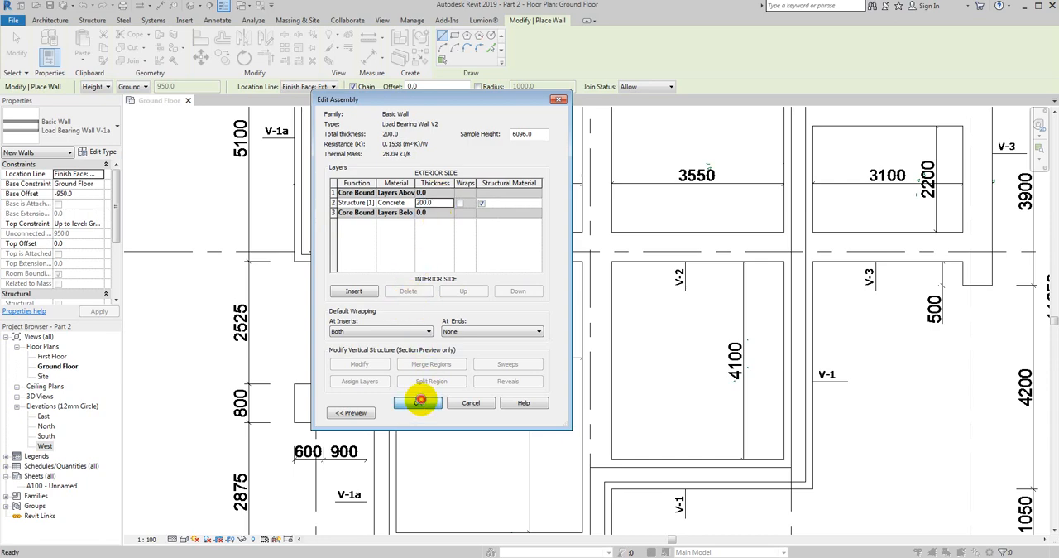
{"action": "left_click", "coordinate": [419, 400]}
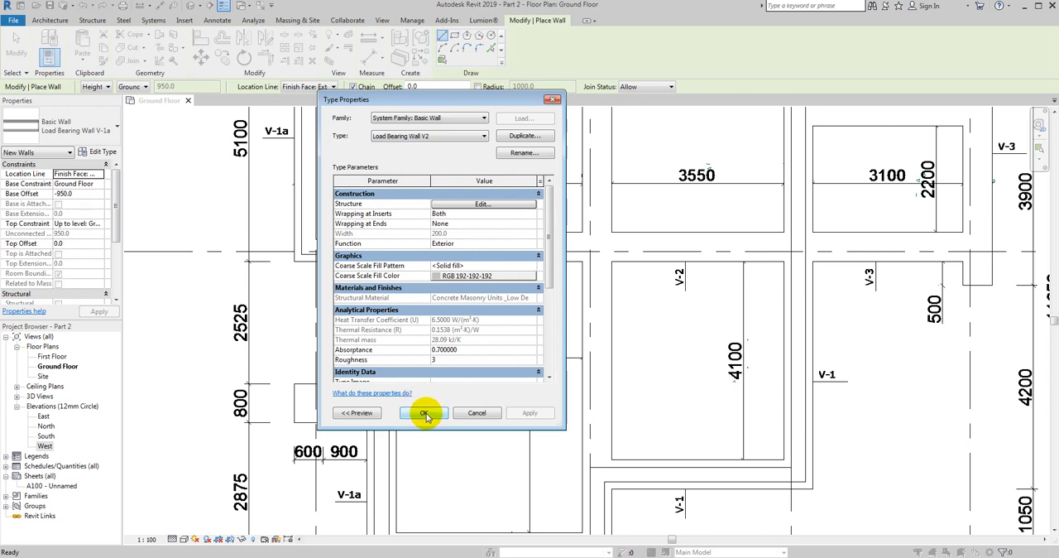
{"action": "left_click", "coordinate": [425, 412]}
- Draw a horizontal Load Bearing Wall V2 about 8300 mm long near axis B, from the west wall's inner corner to grid 3
{"action": "middle_click_drag", "start_coordinate": [436, 276], "coordinate": [402, 276]}
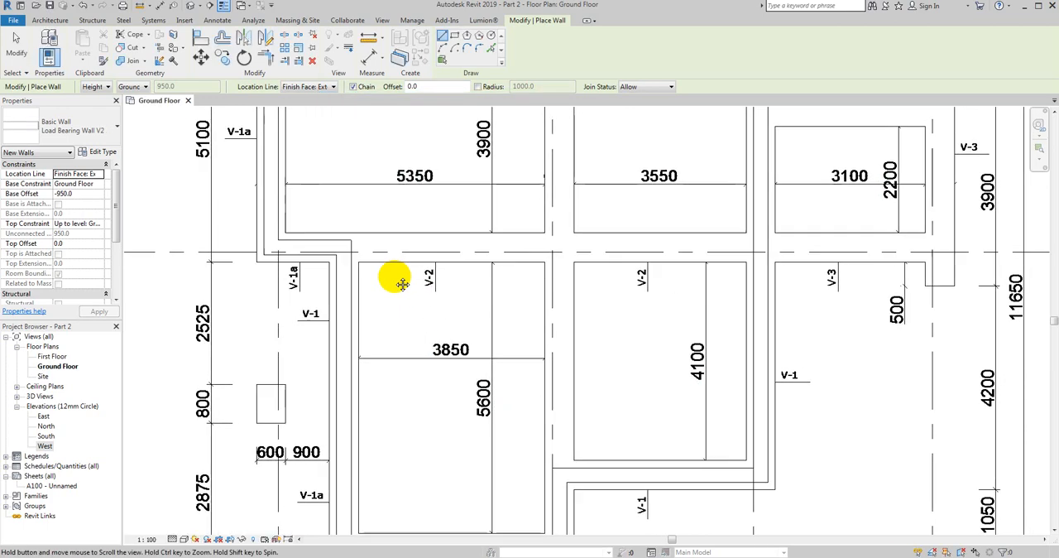
{"action": "middle_click_drag", "start_coordinate": [386, 222], "coordinate": [350, 224]}
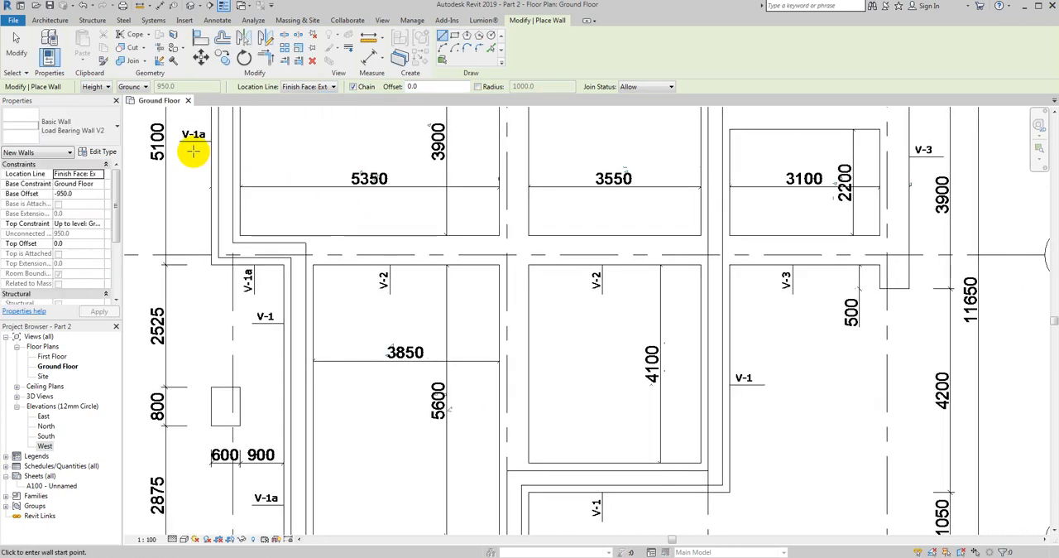
{"action": "left_click", "coordinate": [306, 242]}
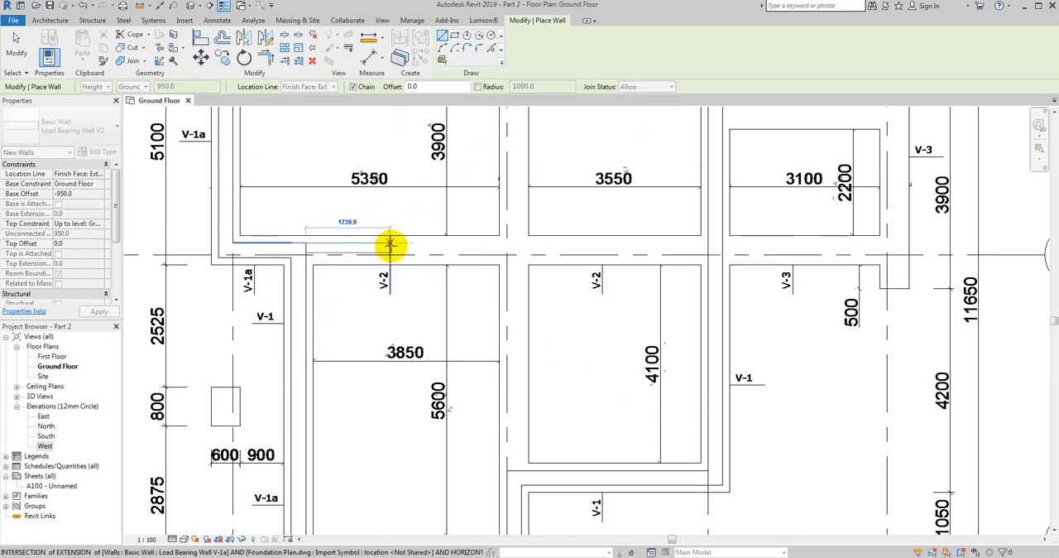
{"action": "scroll", "coordinate": [393, 241], "scroll_direction": "down", "scroll_amount": 3}
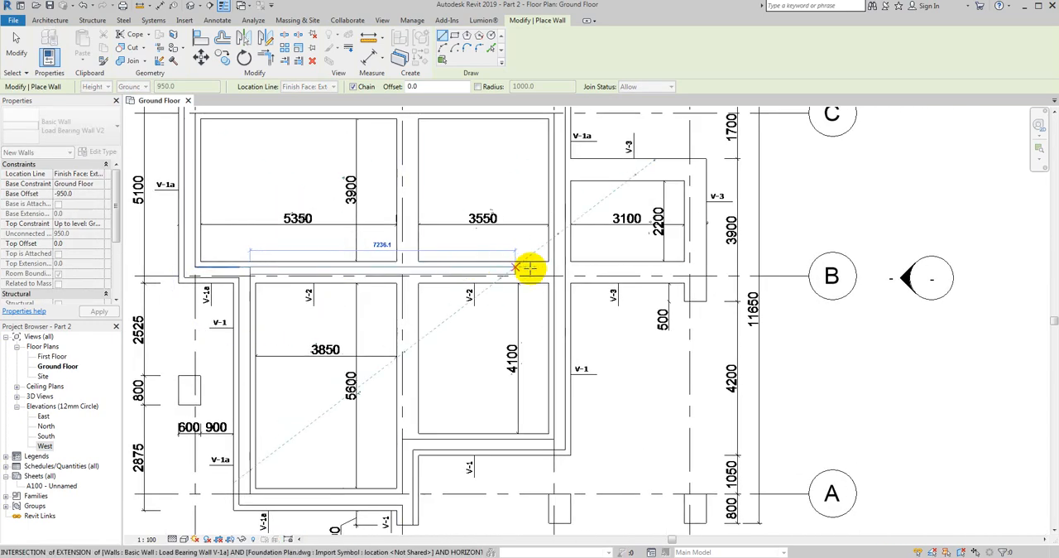
{"action": "scroll", "coordinate": [531, 266], "scroll_direction": "up", "scroll_amount": 3}
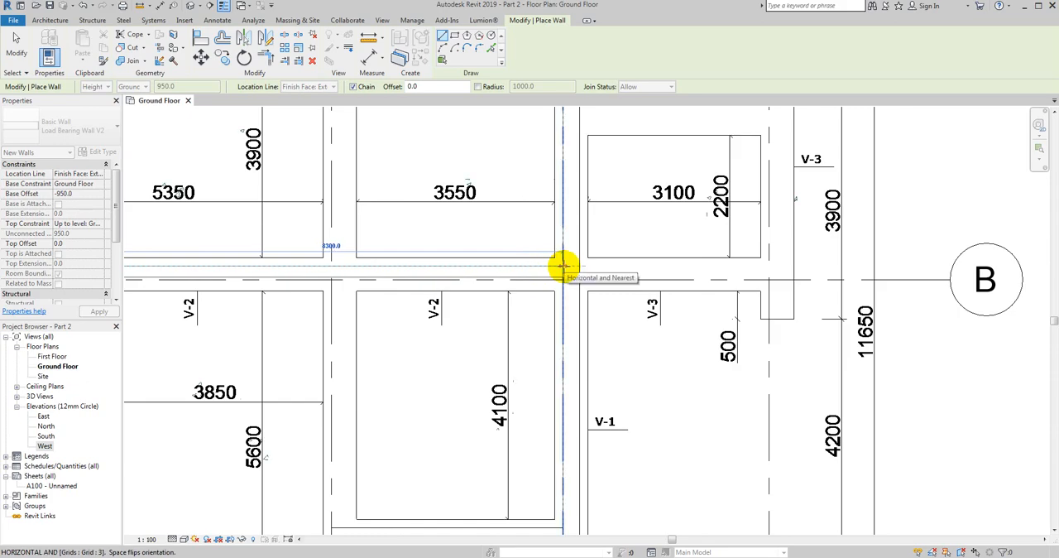
{"action": "left_click", "coordinate": [564, 267]}
{"action": "key", "text": "Escape"}
- Draw a vertical Load Bearing Wall V2 about 8750 mm long beside grid 2, from the axis C foundation edge down to the lower V-1a wall
{"action": "middle_click_drag", "start_coordinate": [365, 300], "coordinate": [403, 476]}
{"action": "left_click", "coordinate": [396, 218]}
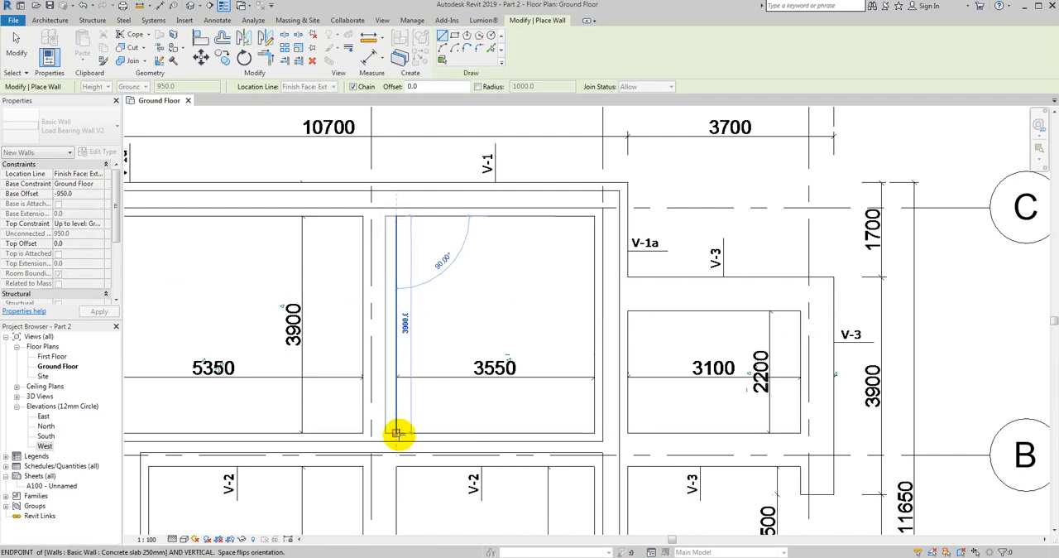
{"action": "middle_click_drag", "start_coordinate": [398, 443], "coordinate": [432, 230]}
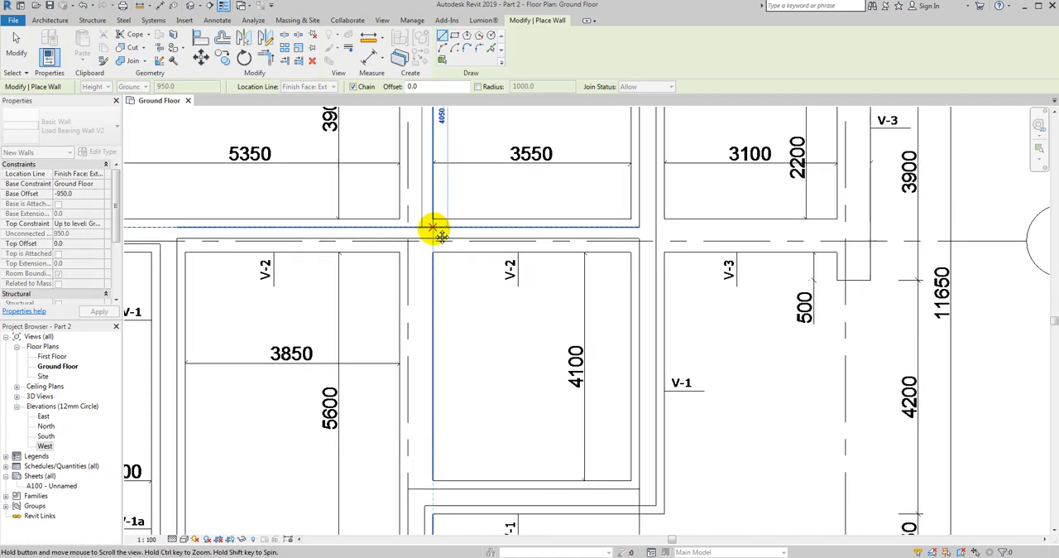
{"action": "scroll", "coordinate": [433, 480], "scroll_direction": "up", "scroll_amount": 2}
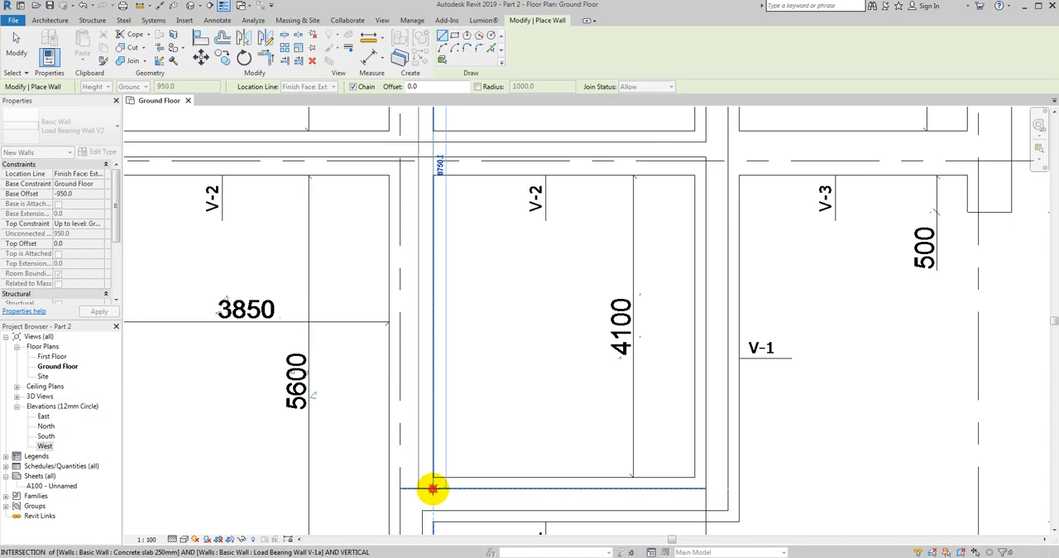
{"action": "left_click", "coordinate": [433, 488]}
{"action": "scroll", "coordinate": [452, 356], "scroll_direction": "down", "scroll_amount": 3}
{"action": "key", "text": "Escape"}
{"action": "key", "text": "Escape"}
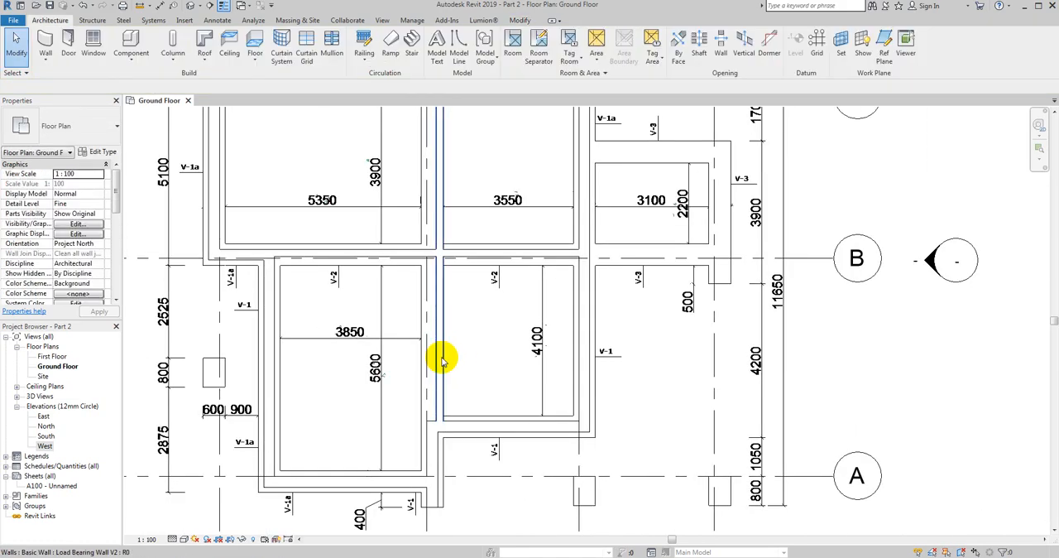
- Move the vertical Load Bearing Wall V2 beside grid 2 by 150 mm to the left
{"action": "scroll", "coordinate": [442, 360], "scroll_direction": "down", "scroll_amount": 1}
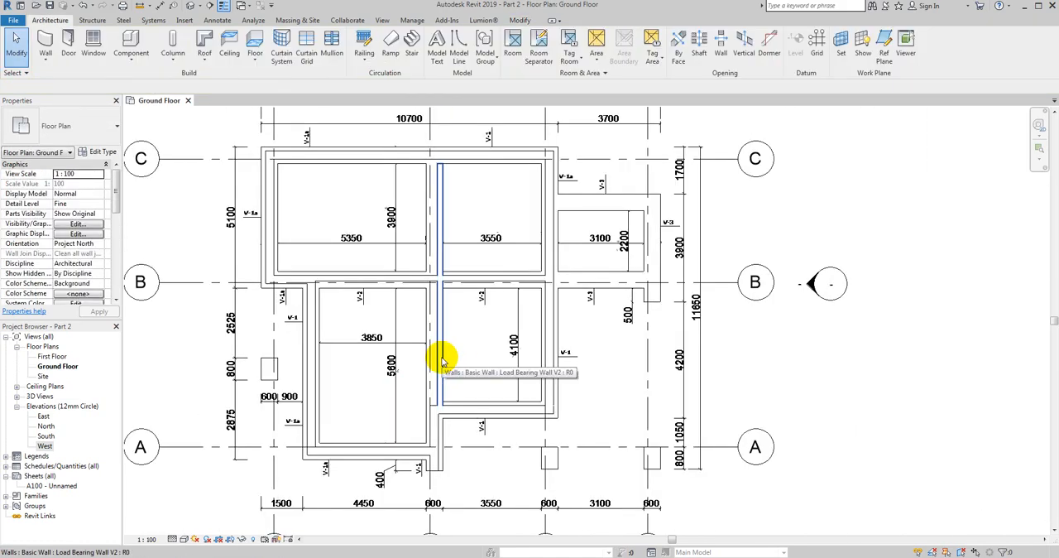
{"action": "left_click", "coordinate": [441, 361]}
{"action": "scroll", "coordinate": [438, 169], "scroll_direction": "up", "scroll_amount": 5}
{"action": "left_click_drag", "start_coordinate": [448, 191], "coordinate": [445, 177]}
{"action": "key", "text": "Escape"}
{"action": "left_click", "coordinate": [436, 229]}
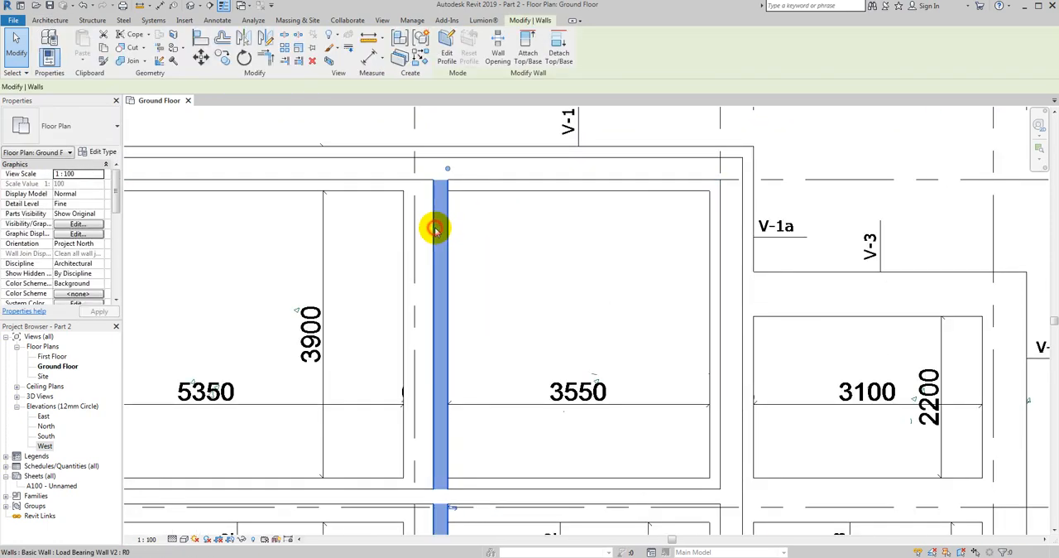
{"action": "scroll", "coordinate": [436, 229], "scroll_direction": "down", "scroll_amount": 2}
{"action": "left_click", "coordinate": [201, 56]}
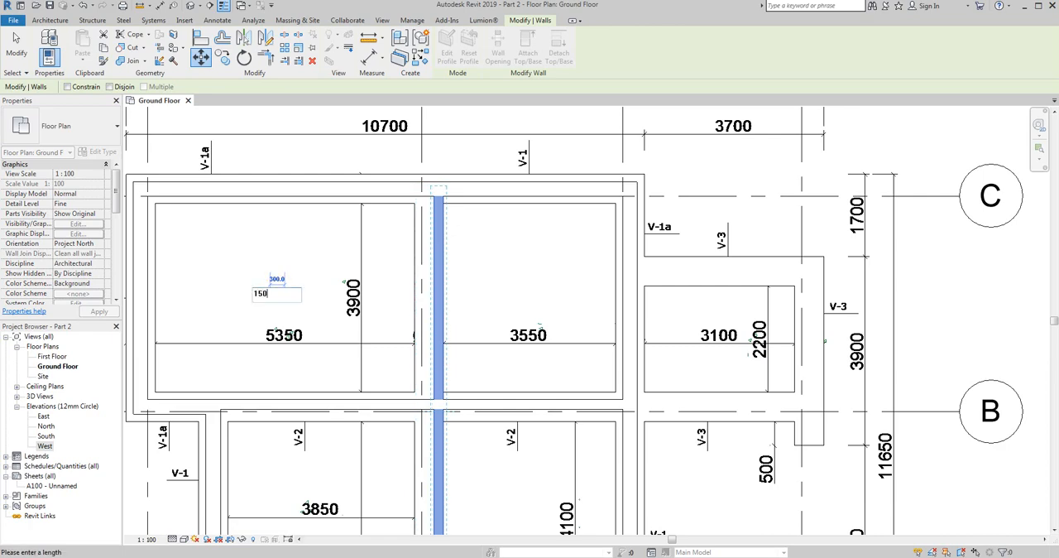
{"action": "key", "text": "Return"}
{"action": "key", "text": "Escape"}
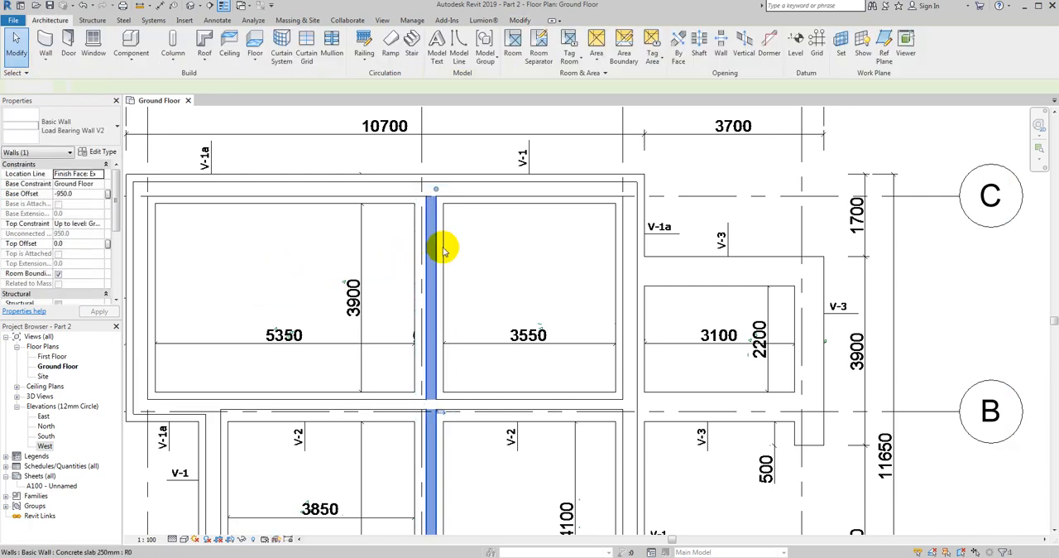
- Check the type properties of the vertical Load Bearing Wall V2 beside grid 2 and the Load Bearing Wall V-1a along axis C
{"action": "scroll", "coordinate": [447, 249], "scroll_direction": "up", "scroll_amount": 3}
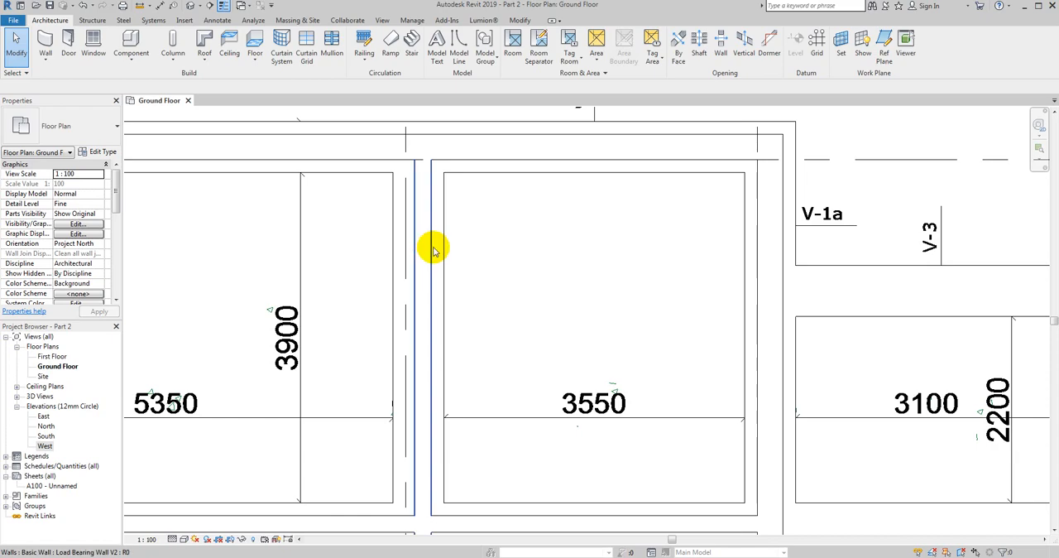
{"action": "left_click", "coordinate": [430, 246]}
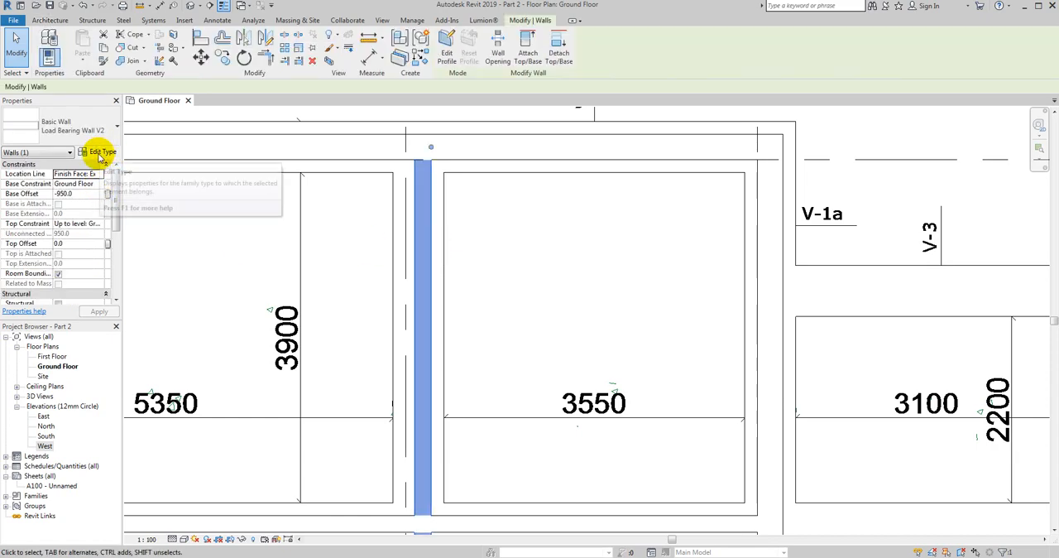
{"action": "left_click", "coordinate": [102, 152]}
{"action": "left_click", "coordinate": [552, 100]}
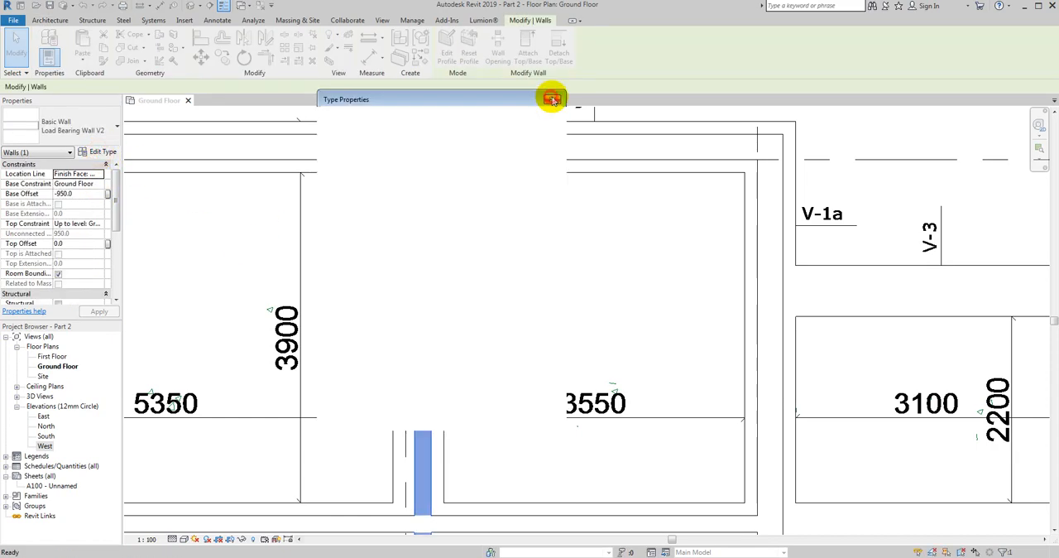
{"action": "left_click", "coordinate": [558, 136]}
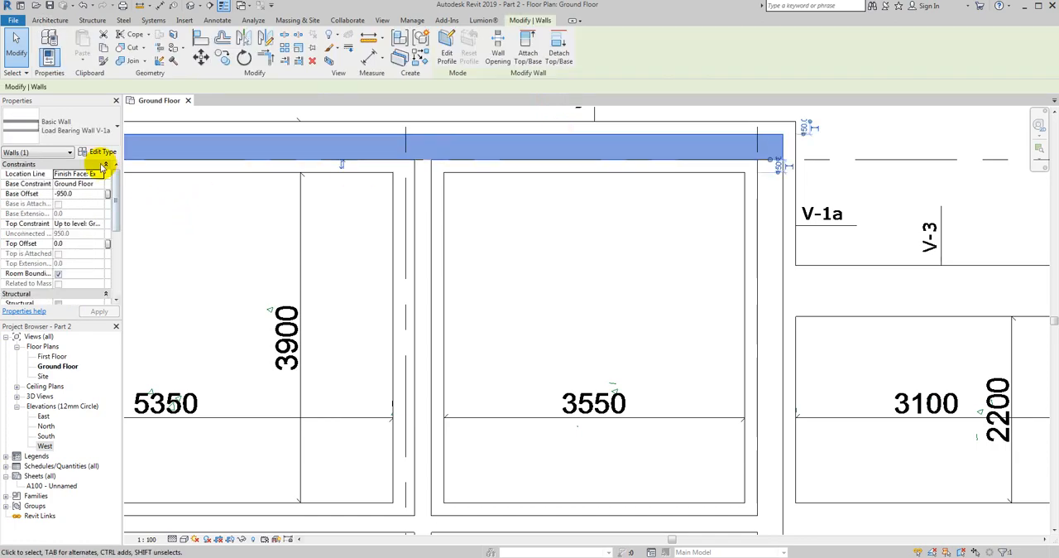
{"action": "left_click", "coordinate": [102, 152]}
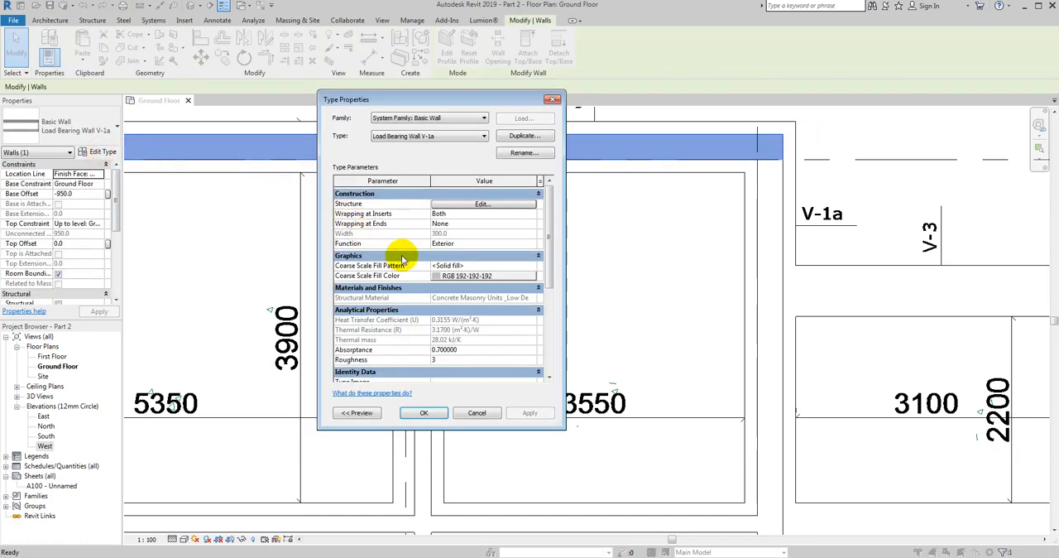
{"action": "left_click", "coordinate": [555, 100]}
{"action": "left_click", "coordinate": [444, 265]}
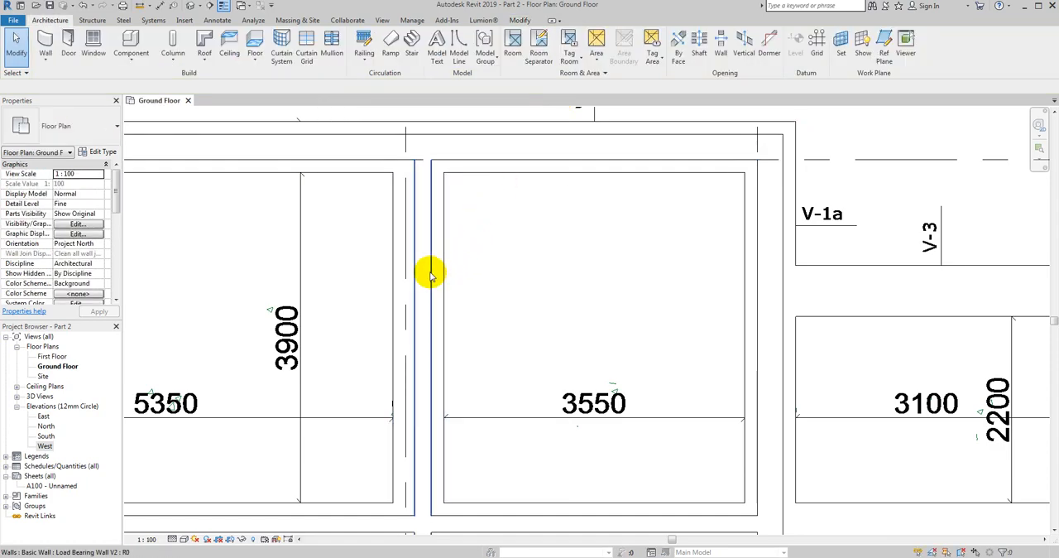
- Measure the gap between the vertical Load Bearing Wall V2 and the right edge of its concrete foundation with an aligned dimension
{"action": "left_click", "coordinate": [155, 21]}
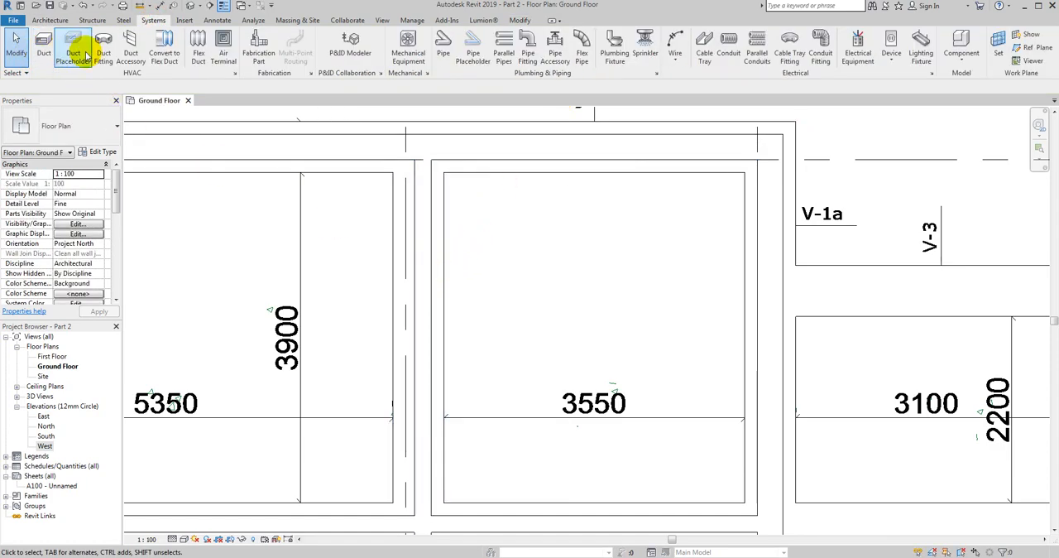
{"action": "left_click", "coordinate": [216, 20]}
{"action": "left_click", "coordinate": [47, 46]}
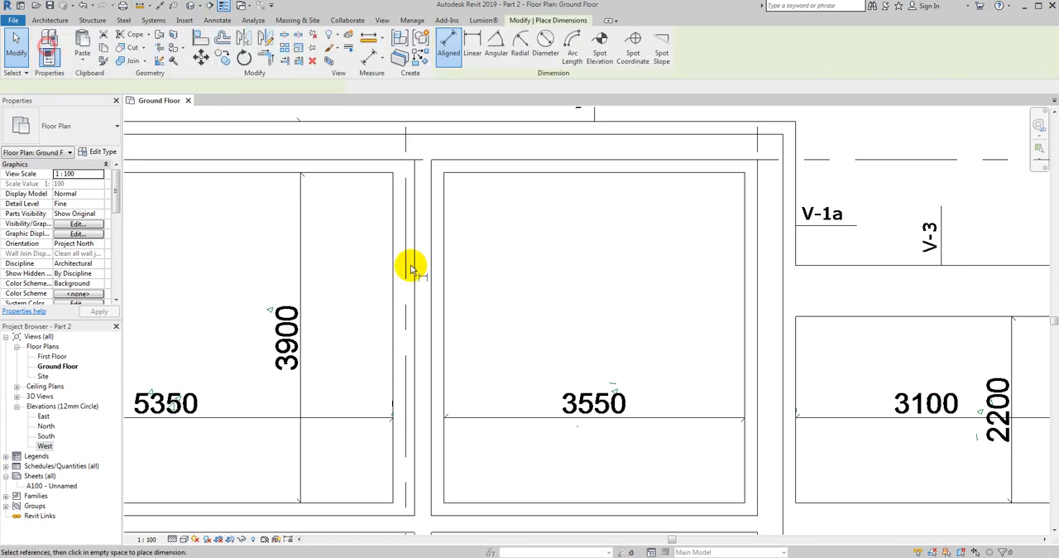
{"action": "left_click", "coordinate": [393, 269]}
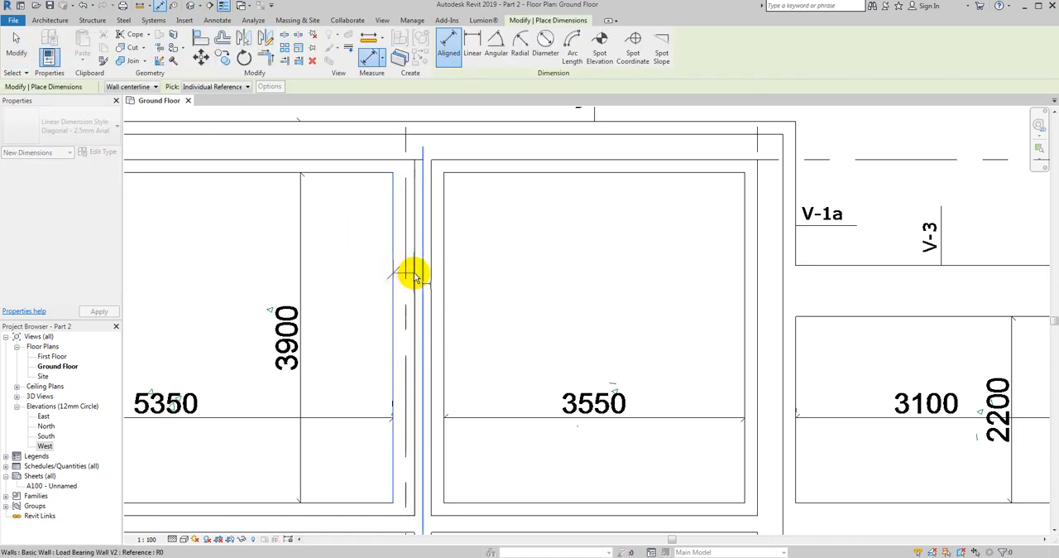
{"action": "key", "text": "Escape"}
{"action": "left_click", "coordinate": [431, 271]}
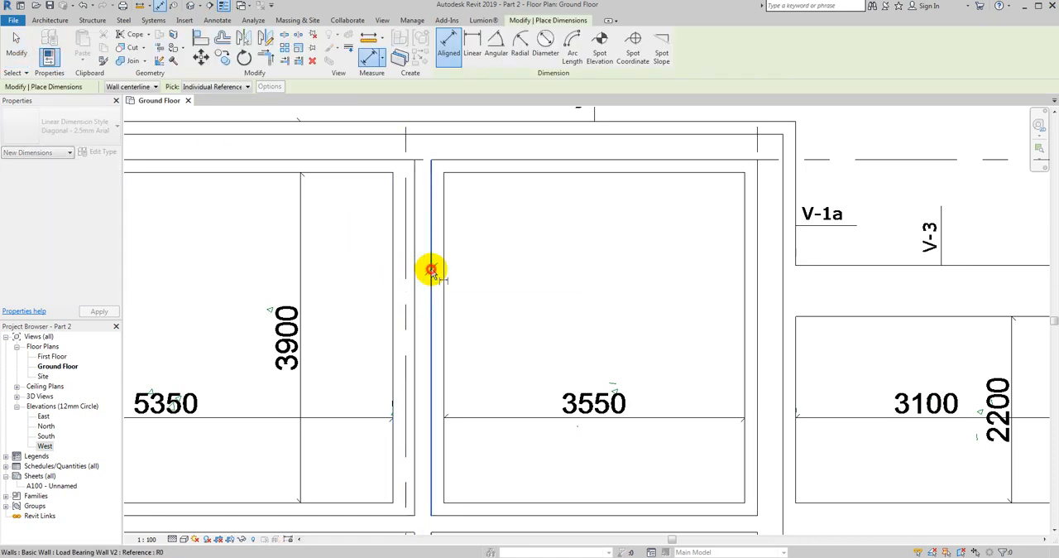
{"action": "left_click", "coordinate": [444, 271]}
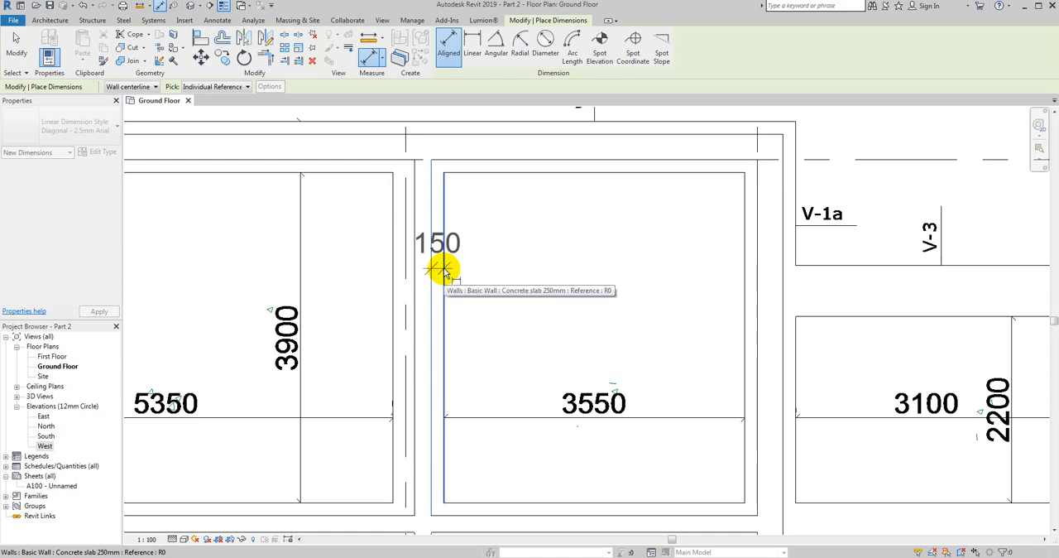
{"action": "key", "text": "Escape"}
{"action": "key", "text": "Escape"}
- Move the vertical Load Bearing Wall V2 50 mm to the left to centre it on the concrete foundation
{"action": "left_click", "coordinate": [428, 279]}
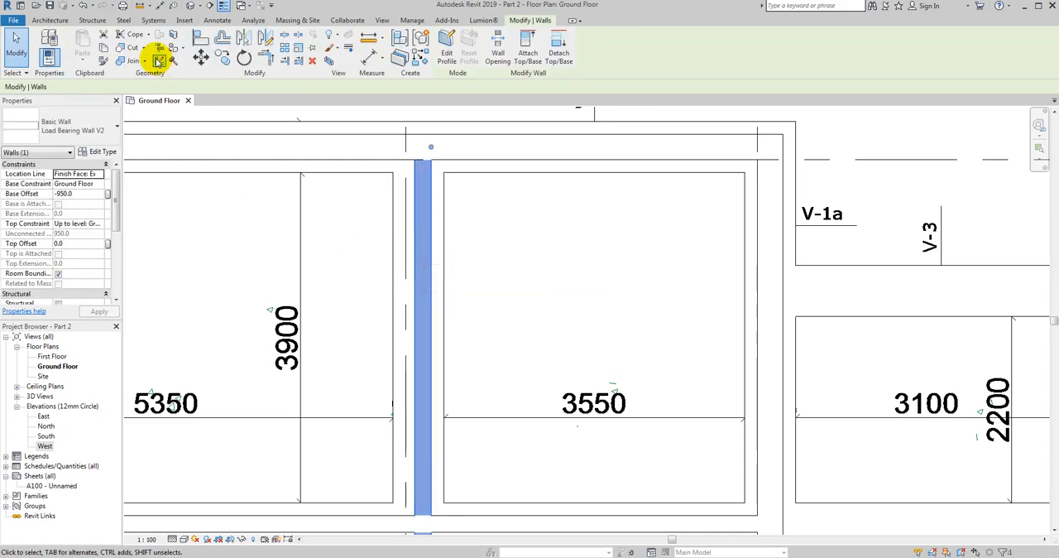
{"action": "left_click", "coordinate": [200, 57]}
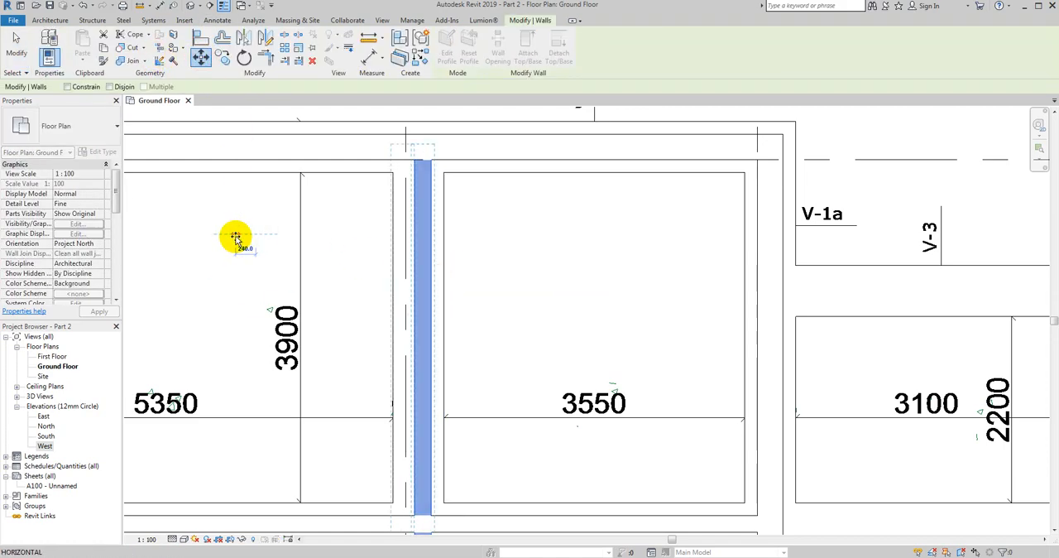
{"action": "key", "text": "Return"}
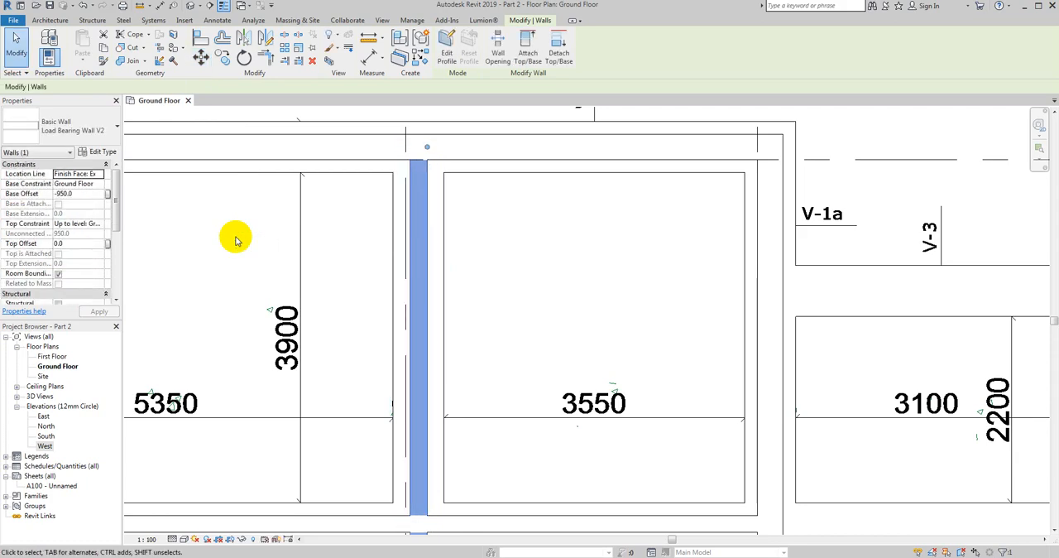
{"action": "key", "text": "Escape"}
- Measure the gaps from both faces of the vertical Load Bearing Wall V2 to the foundation edges with aligned dimensions
{"action": "left_click", "coordinate": [23, 43]}
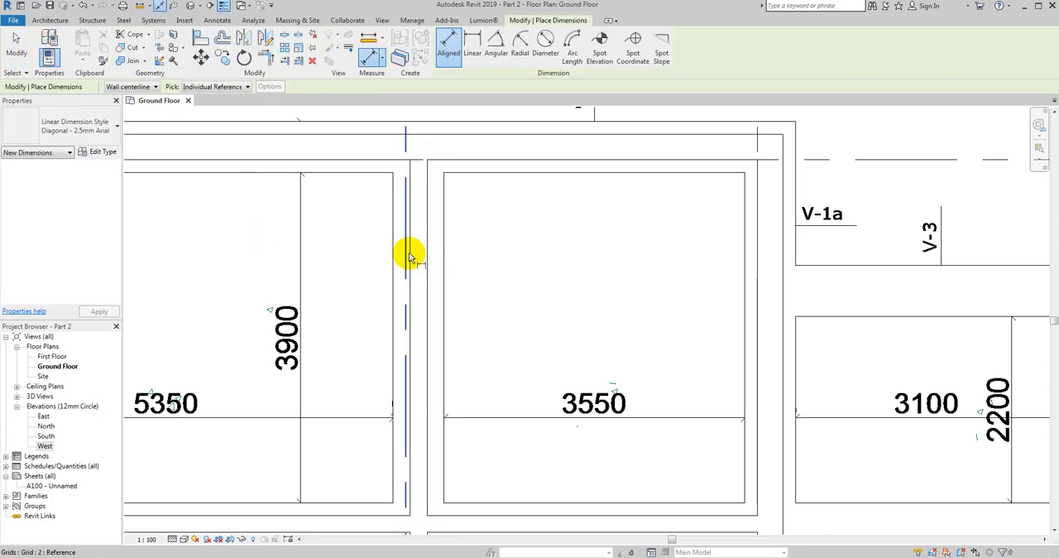
{"action": "left_click", "coordinate": [406, 254]}
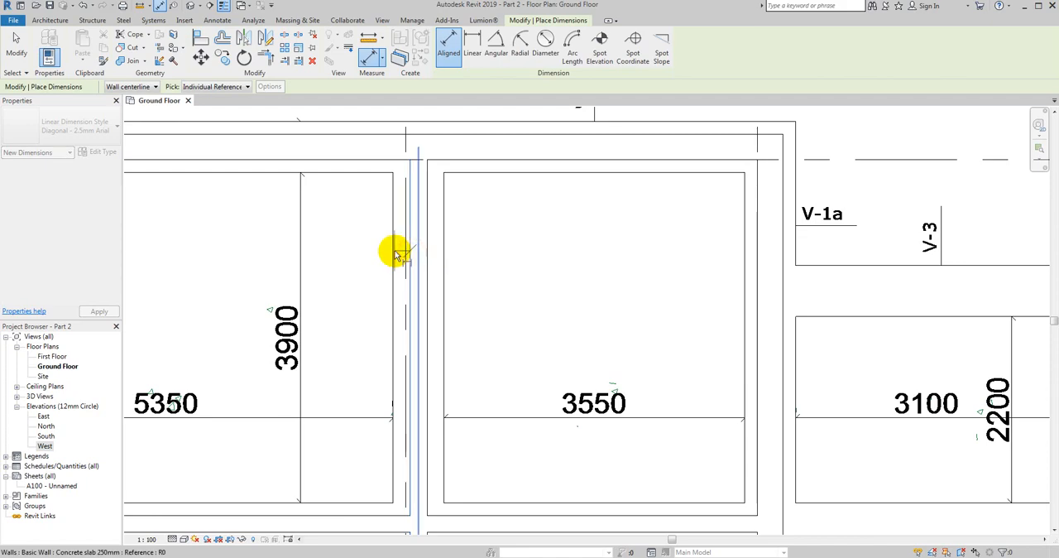
{"action": "left_click", "coordinate": [395, 248]}
{"action": "scroll", "coordinate": [382, 250], "scroll_direction": "up", "scroll_amount": 1}
{"action": "scroll", "coordinate": [382, 251], "scroll_direction": "down", "scroll_amount": 1}
{"action": "key", "text": "Escape"}
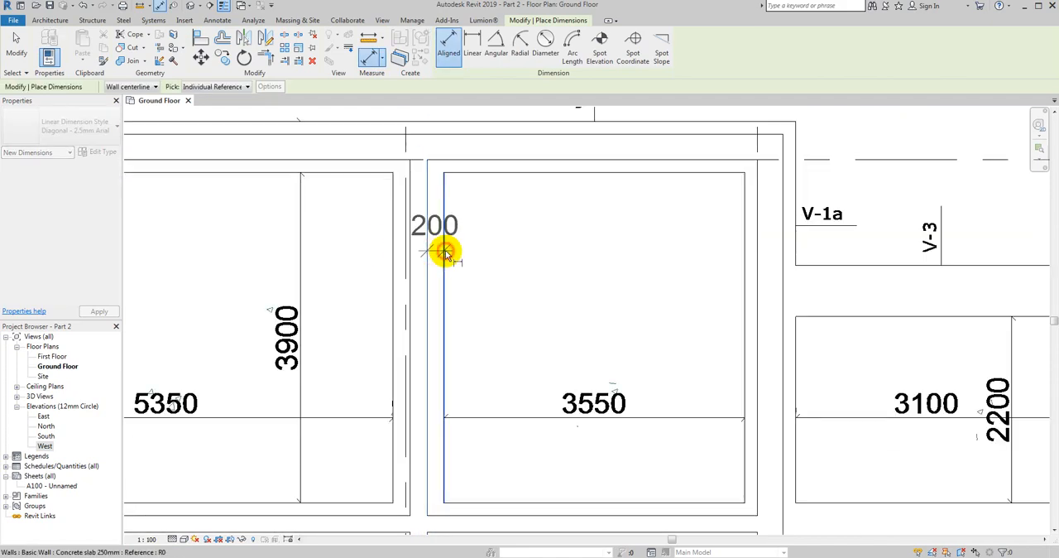
{"action": "key", "text": "Escape"}
{"action": "key", "text": "Escape"}
- Move the horizontal Load Bearing Wall V2 near axis B down by 50 mm to centre it on the foundation
{"action": "scroll", "coordinate": [385, 373], "scroll_direction": "down", "scroll_amount": 3}
{"action": "scroll", "coordinate": [404, 433], "scroll_direction": "up", "scroll_amount": 4}
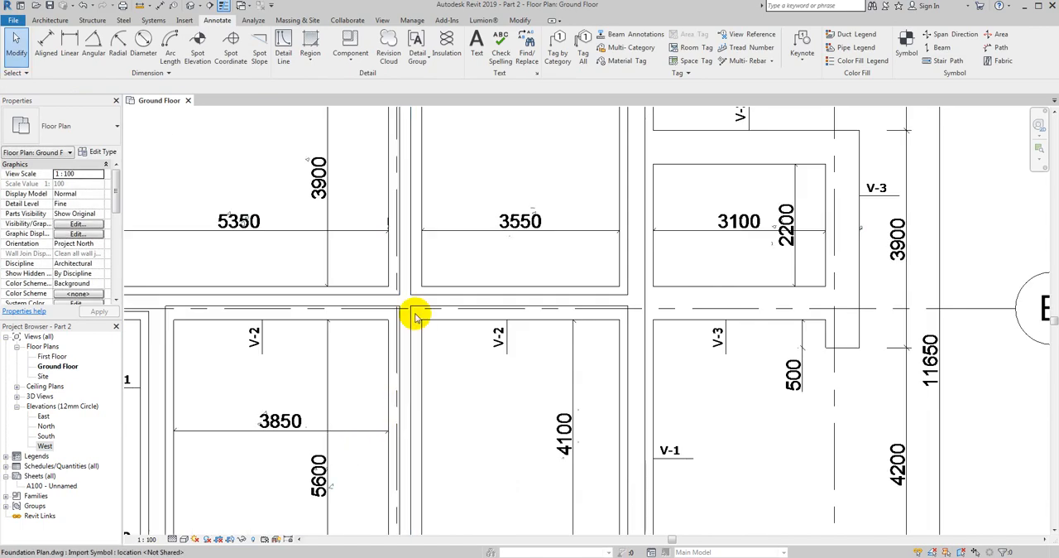
{"action": "scroll", "coordinate": [416, 317], "scroll_direction": "up", "scroll_amount": 1}
{"action": "left_click", "coordinate": [378, 303]}
{"action": "left_click", "coordinate": [199, 56]}
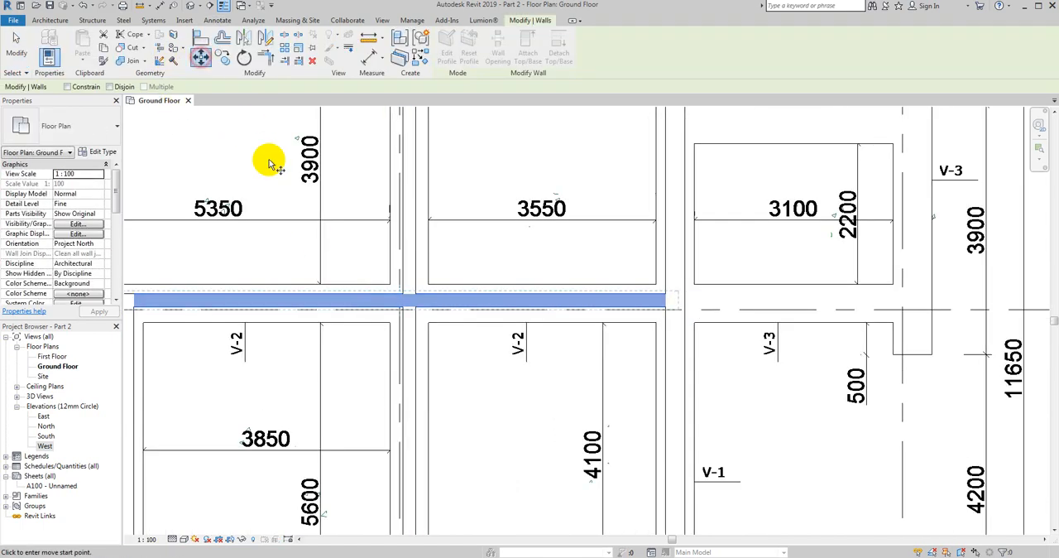
{"action": "left_click", "coordinate": [269, 164]}
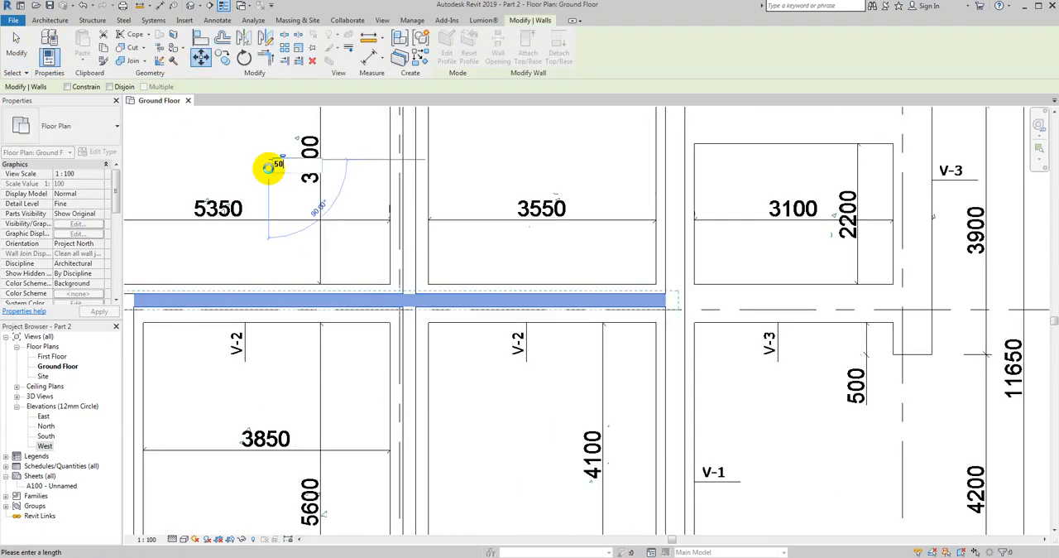
{"action": "key", "text": "Escape"}
{"action": "key", "text": "Escape"}
- Move the vertical Load Bearing Wall V2 50 mm to the left, aligning its left face with the lower V-1a wall's endpoint on grid 2
{"action": "scroll", "coordinate": [508, 229], "scroll_direction": "down", "scroll_amount": 3}
{"action": "scroll", "coordinate": [281, 317], "scroll_direction": "up", "scroll_amount": 4}
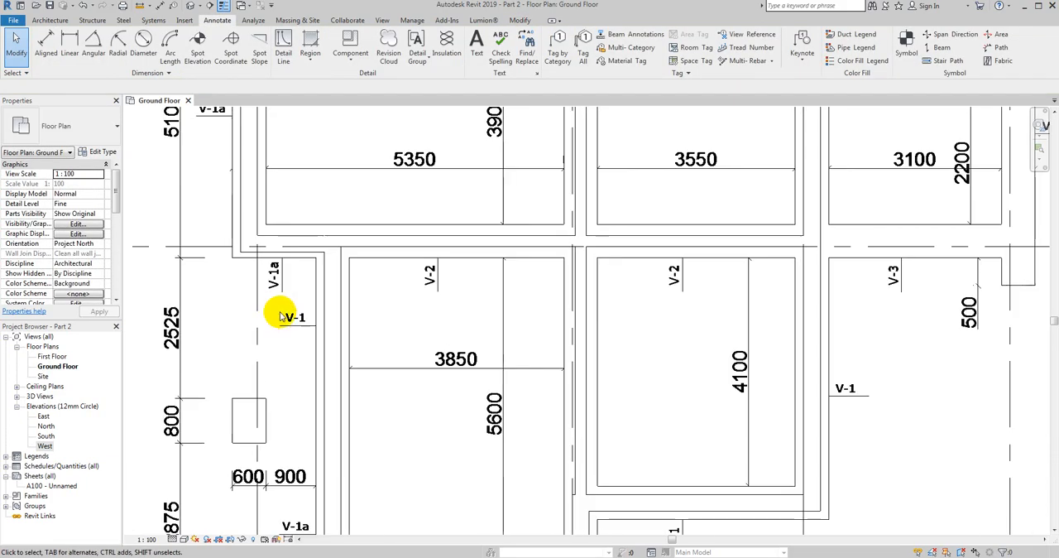
{"action": "scroll", "coordinate": [480, 385], "scroll_direction": "down", "scroll_amount": 2}
{"action": "scroll", "coordinate": [509, 378], "scroll_direction": "up", "scroll_amount": 4}
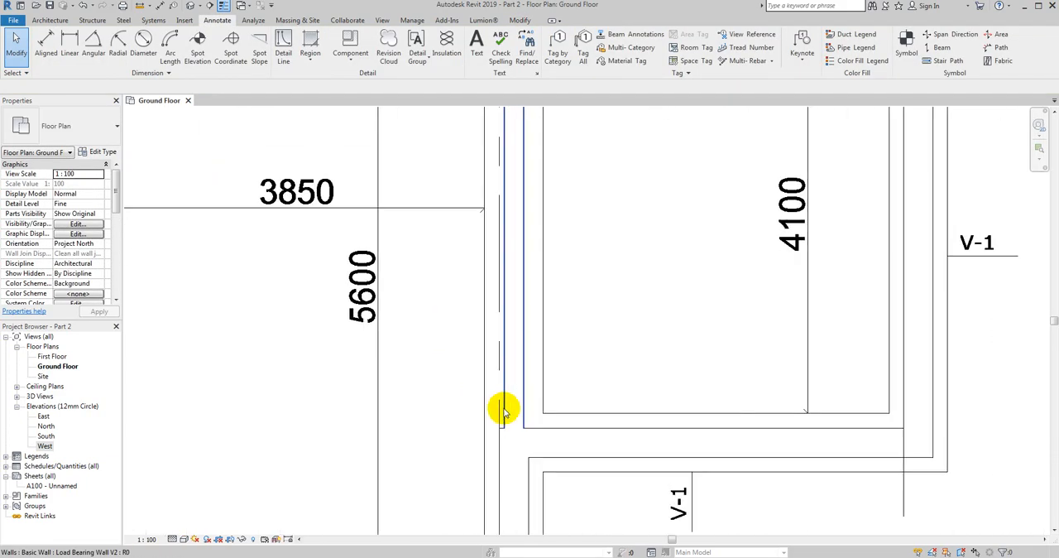
{"action": "scroll", "coordinate": [504, 397], "scroll_direction": "up", "scroll_amount": 1}
{"action": "left_click", "coordinate": [503, 389]}
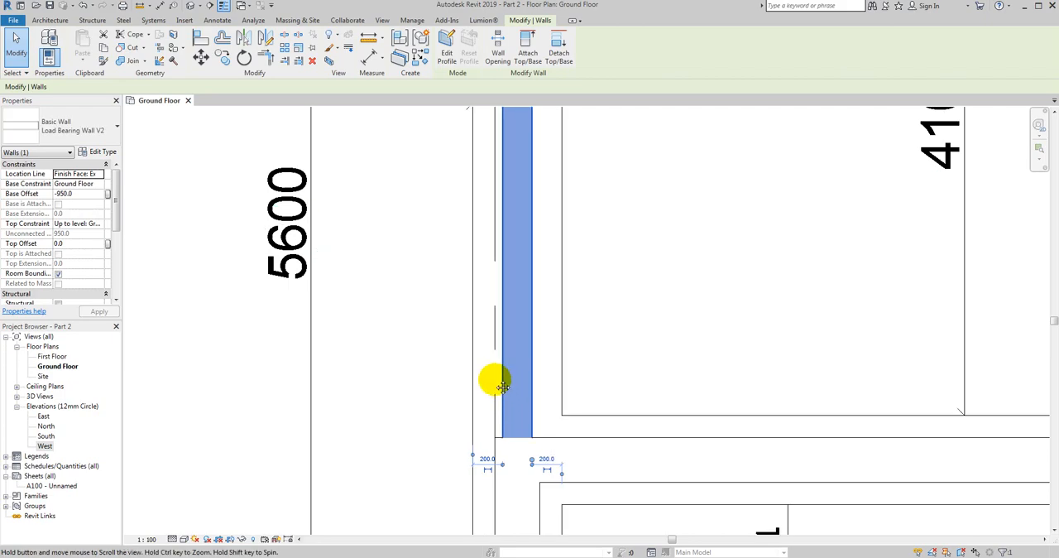
{"action": "scroll", "coordinate": [480, 348], "scroll_direction": "up", "scroll_amount": 2}
{"action": "scroll", "coordinate": [450, 290], "scroll_direction": "down", "scroll_amount": 3}
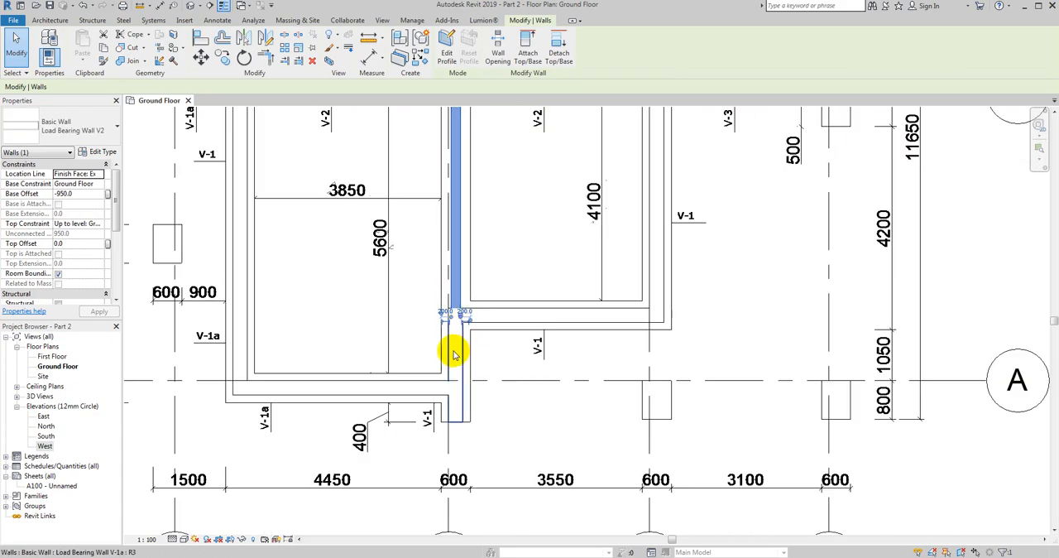
{"action": "scroll", "coordinate": [463, 317], "scroll_direction": "up", "scroll_amount": 2}
{"action": "scroll", "coordinate": [463, 317], "scroll_direction": "up", "scroll_amount": 2}
{"action": "left_click", "coordinate": [200, 58]}
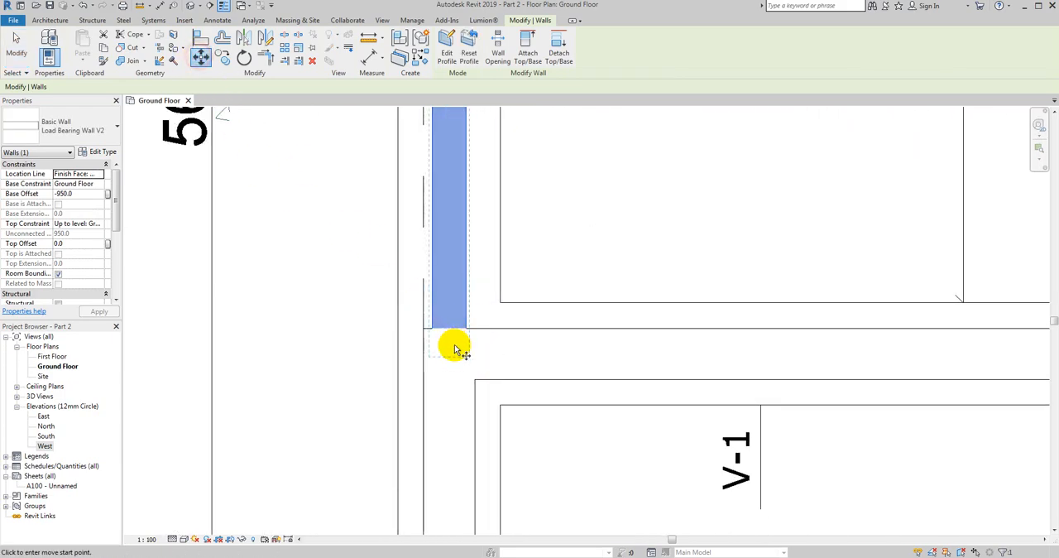
{"action": "scroll", "coordinate": [422, 323], "scroll_direction": "up", "scroll_amount": 2}
{"action": "left_click", "coordinate": [395, 312]}
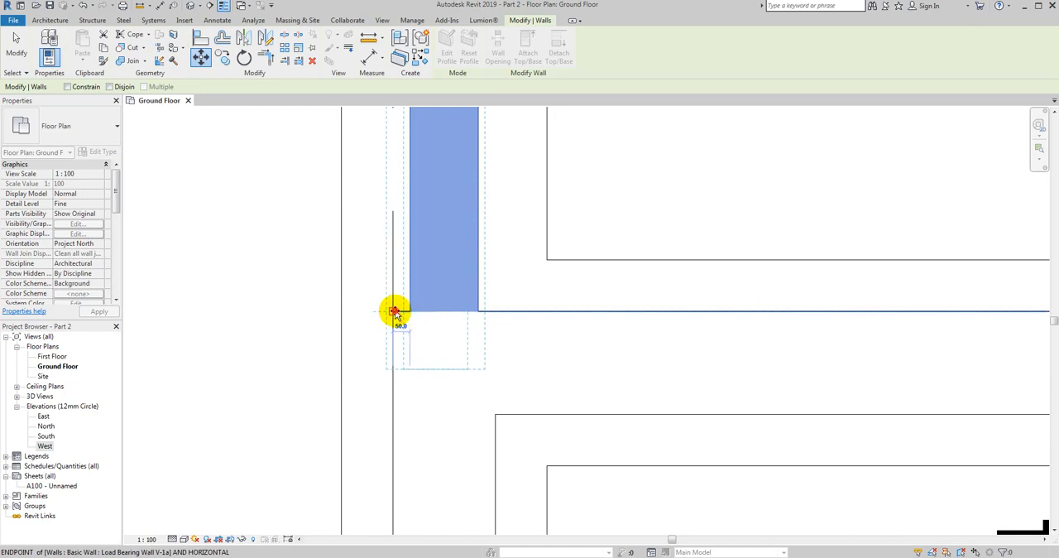
{"action": "left_click", "coordinate": [392, 310]}
{"action": "scroll", "coordinate": [424, 372], "scroll_direction": "down", "scroll_amount": 5}
{"action": "scroll", "coordinate": [429, 383], "scroll_direction": "down", "scroll_amount": 1}
{"action": "key", "text": "Escape"}
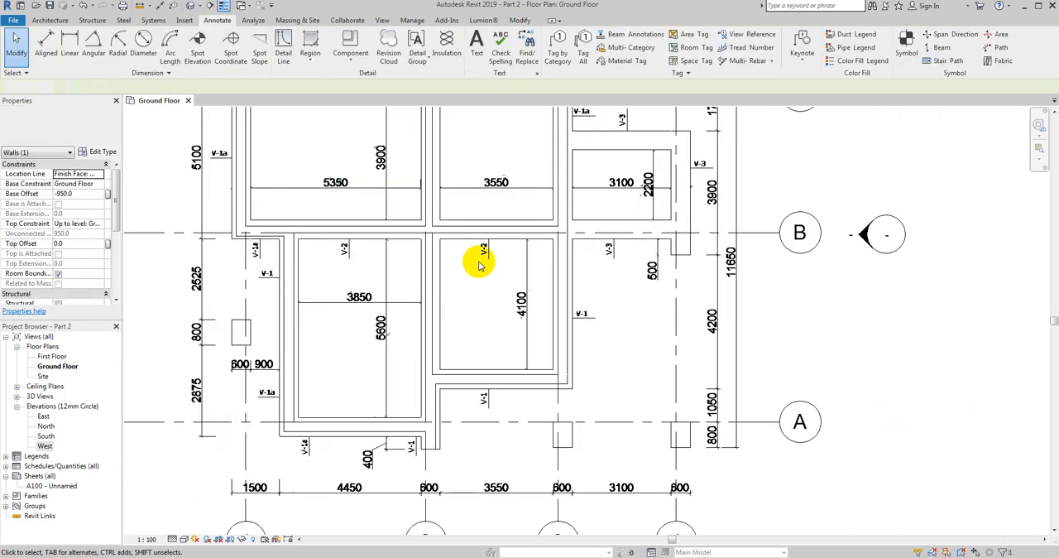
- Inspect the vertical concrete foundation strip along grid 2 from axis C down to its lower end below axis A
{"action": "middle_click_drag", "start_coordinate": [488, 172], "coordinate": [451, 292]}
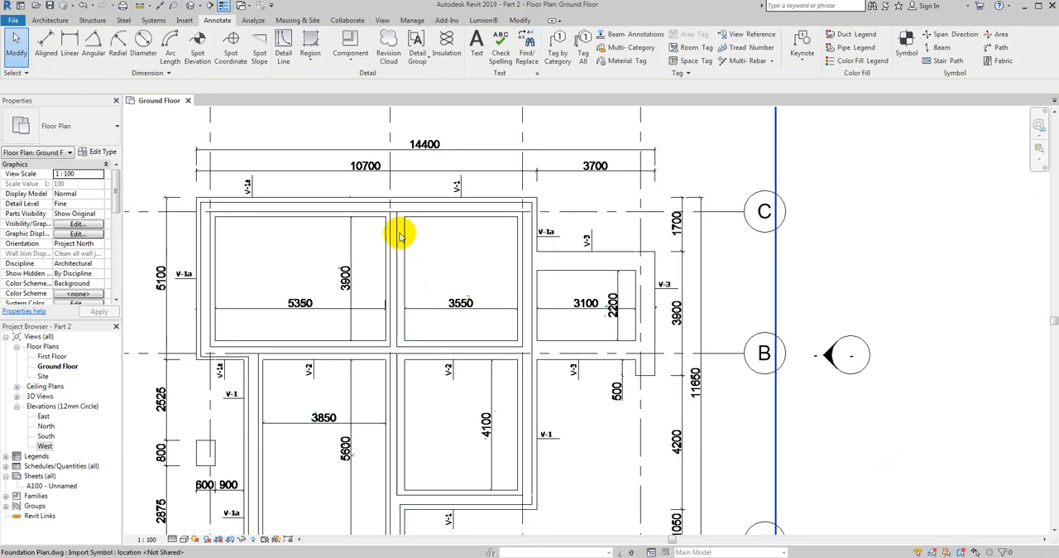
{"action": "scroll", "coordinate": [401, 231], "scroll_direction": "up", "scroll_amount": 2}
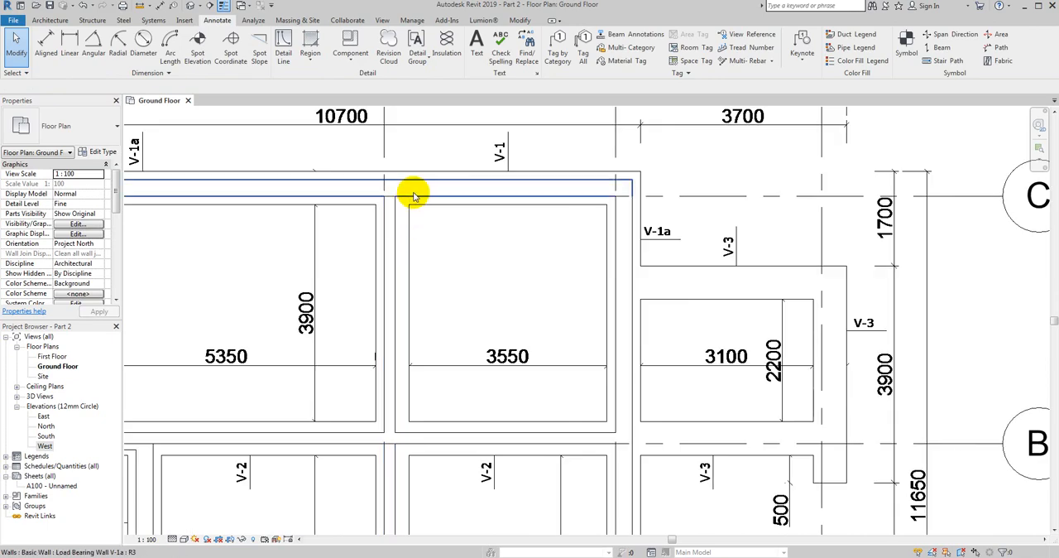
{"action": "left_click", "coordinate": [408, 259]}
{"action": "scroll", "coordinate": [414, 441], "scroll_direction": "down", "scroll_amount": 2}
{"action": "scroll", "coordinate": [406, 485], "scroll_direction": "up", "scroll_amount": 2}
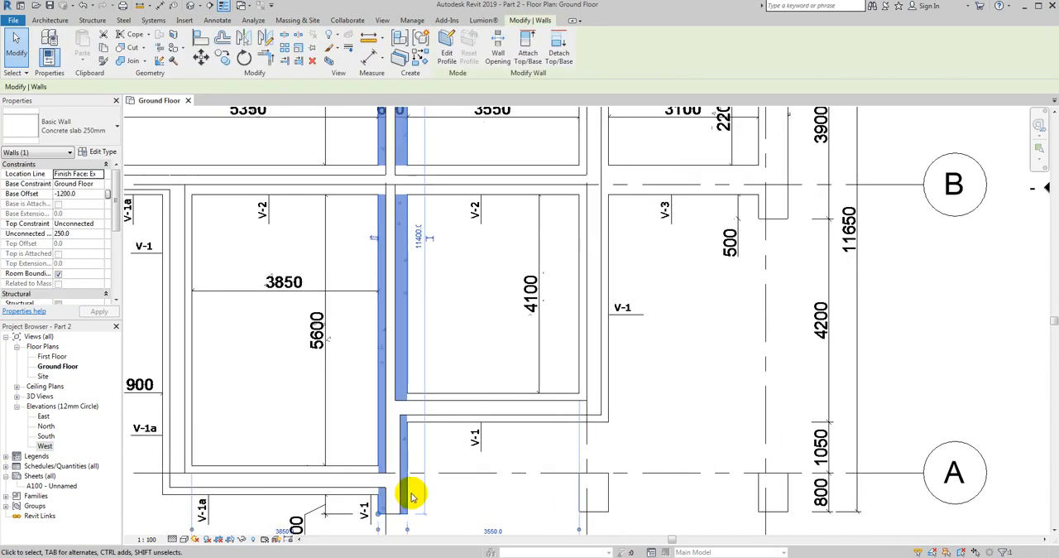
{"action": "scroll", "coordinate": [423, 486], "scroll_direction": "up", "scroll_amount": 2}
{"action": "key", "text": "Escape"}
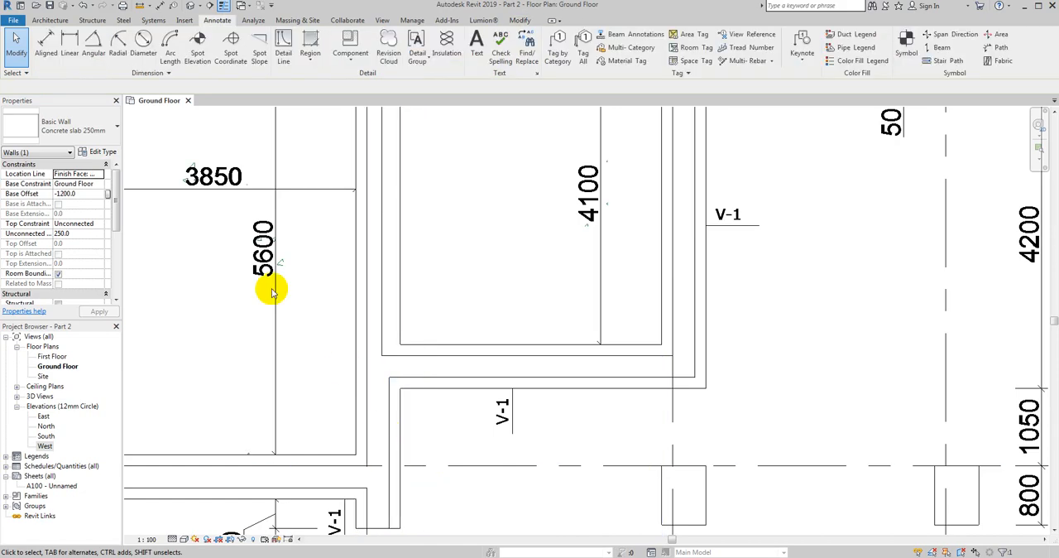
- Measure the gaps between the wall faces and both foundation edges along grid 2 just above axis A with aligned dimensions
{"action": "left_click", "coordinate": [45, 45]}
{"action": "scroll", "coordinate": [406, 416], "scroll_direction": "up", "scroll_amount": 2}
{"action": "scroll", "coordinate": [407, 418], "scroll_direction": "up", "scroll_amount": 1}
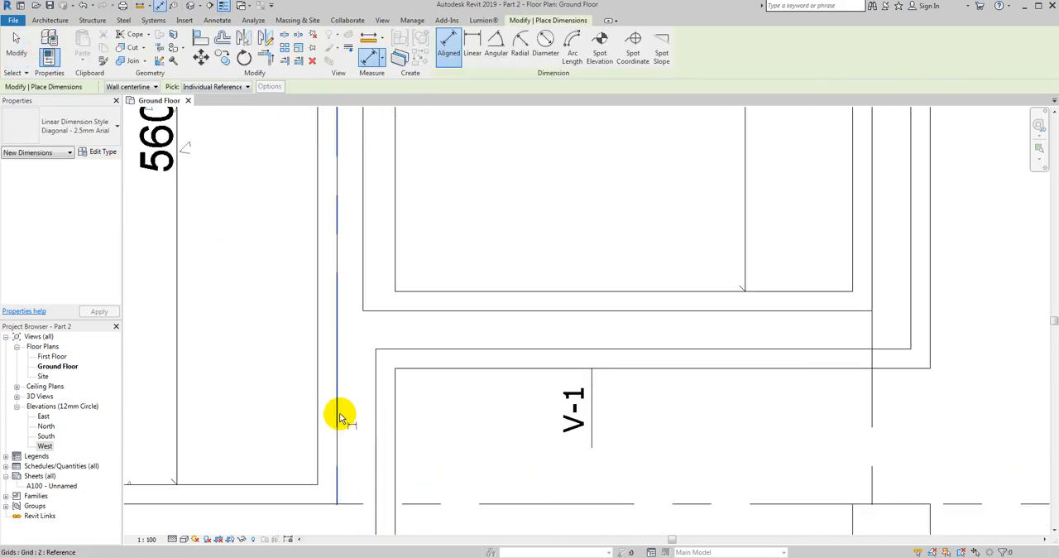
{"action": "left_click", "coordinate": [337, 418]}
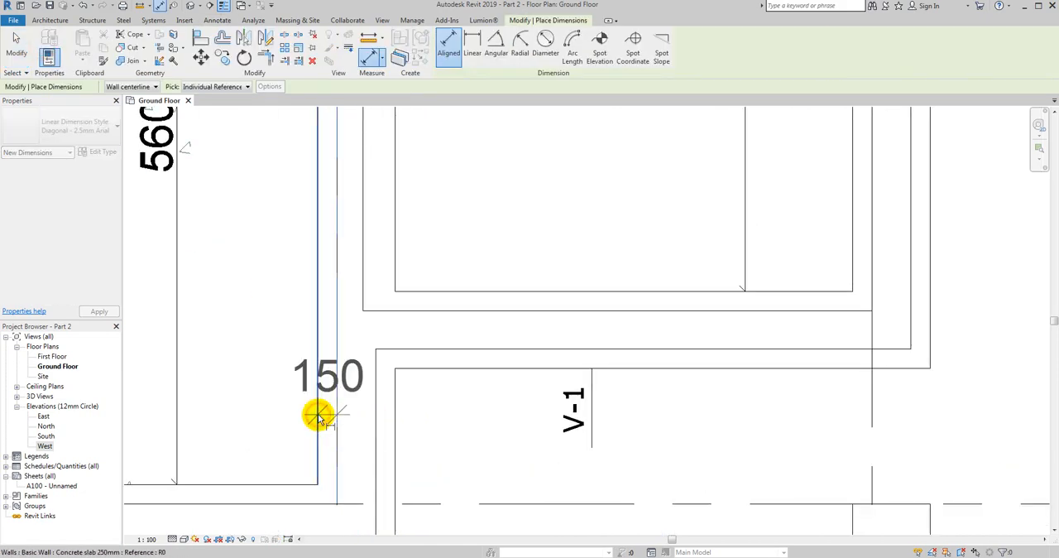
{"action": "key", "text": "Escape"}
{"action": "key", "text": "Tab"}
{"action": "left_click", "coordinate": [376, 419]}
{"action": "key", "text": "Tab"}
{"action": "left_click", "coordinate": [396, 425]}
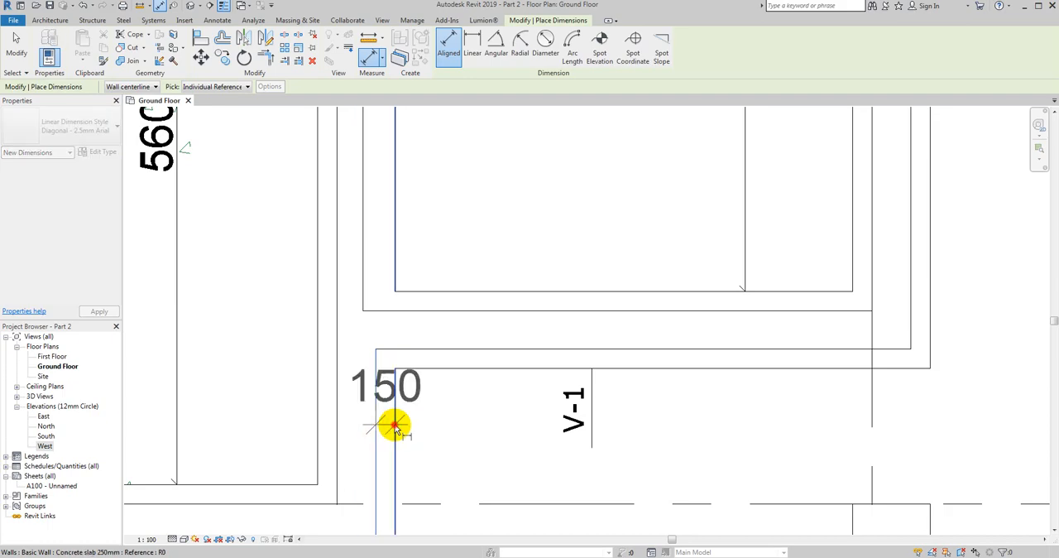
{"action": "key", "text": "Escape"}
{"action": "scroll", "coordinate": [397, 429], "scroll_direction": "down", "scroll_amount": 2}
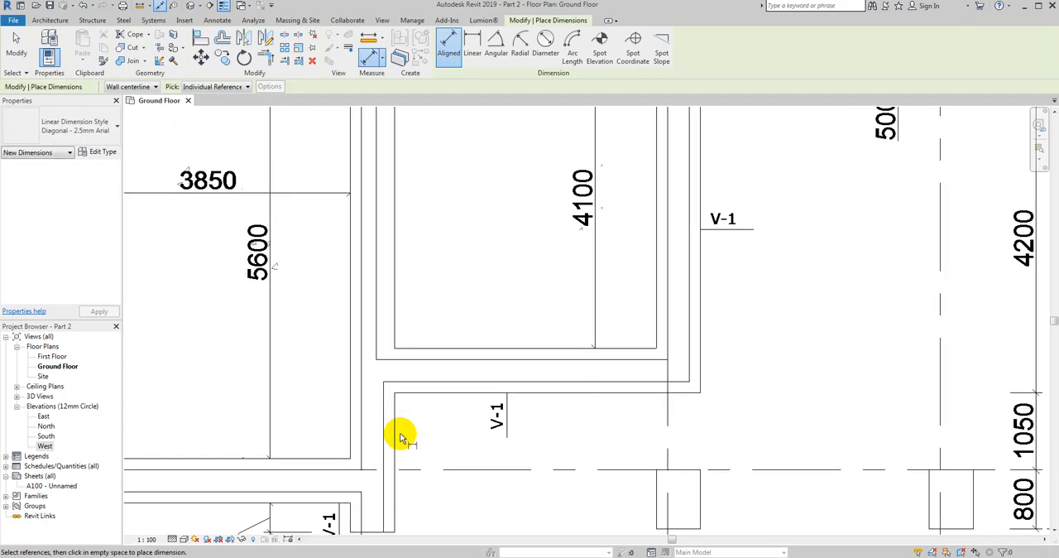
- Leave the dimension tool and examine the foundation outlines from grid 2 up to the V-3 extension between axes B and C
{"action": "scroll", "coordinate": [397, 449], "scroll_direction": "down", "scroll_amount": 2}
{"action": "scroll", "coordinate": [406, 359], "scroll_direction": "up", "scroll_amount": 1}
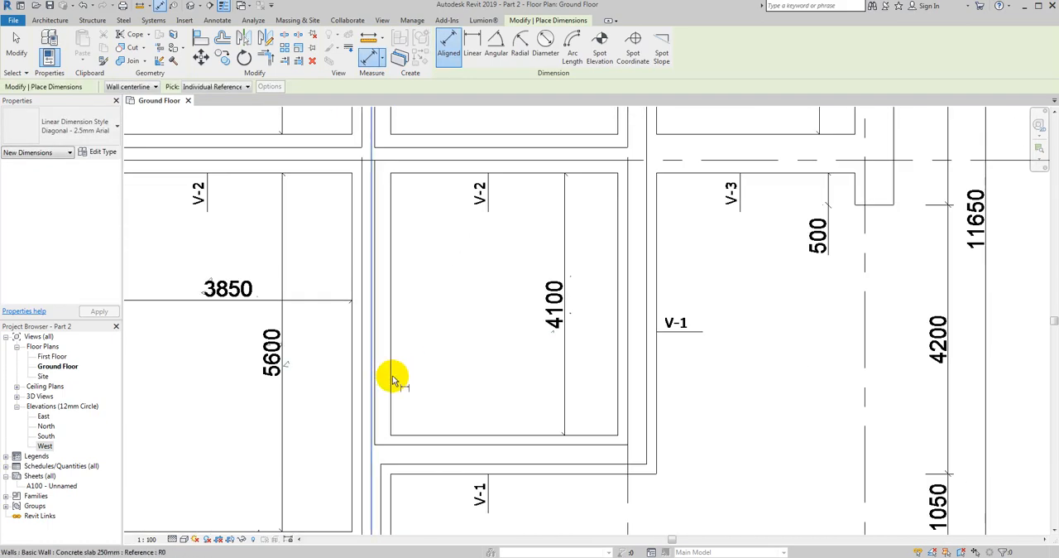
{"action": "key", "text": "Escape"}
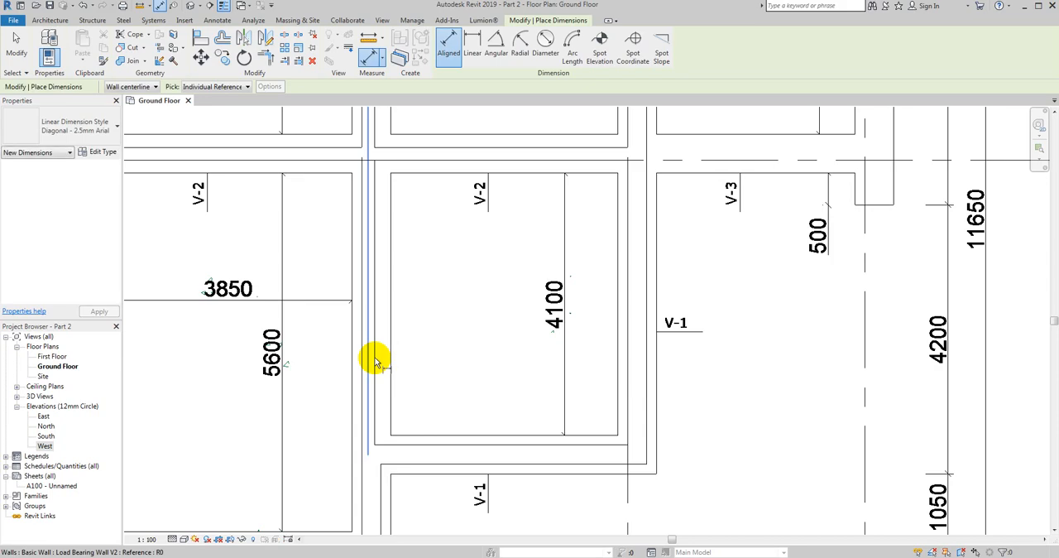
{"action": "key", "text": "Escape"}
{"action": "key", "text": "Escape"}
{"action": "scroll", "coordinate": [427, 284], "scroll_direction": "down", "scroll_amount": 5}
{"action": "scroll", "coordinate": [367, 146], "scroll_direction": "up", "scroll_amount": 4}
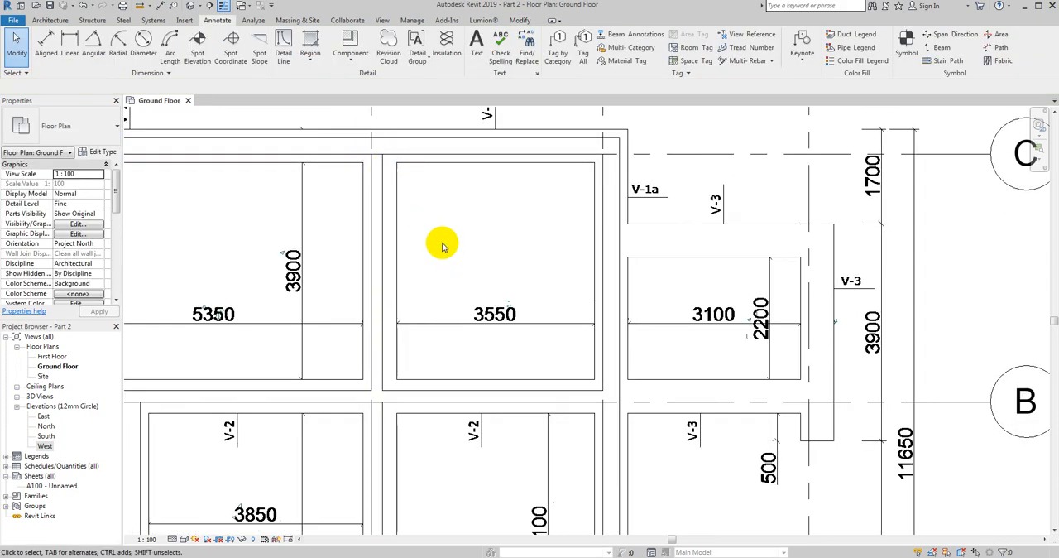
{"action": "scroll", "coordinate": [443, 243], "scroll_direction": "down", "scroll_amount": 3}
{"action": "middle_click_drag", "start_coordinate": [520, 265], "coordinate": [437, 231]}
{"action": "scroll", "coordinate": [593, 212], "scroll_direction": "up", "scroll_amount": 2}
{"action": "middle_click_drag", "start_coordinate": [554, 196], "coordinate": [515, 208]}
{"action": "scroll", "coordinate": [515, 207], "scroll_direction": "down", "scroll_amount": 1}
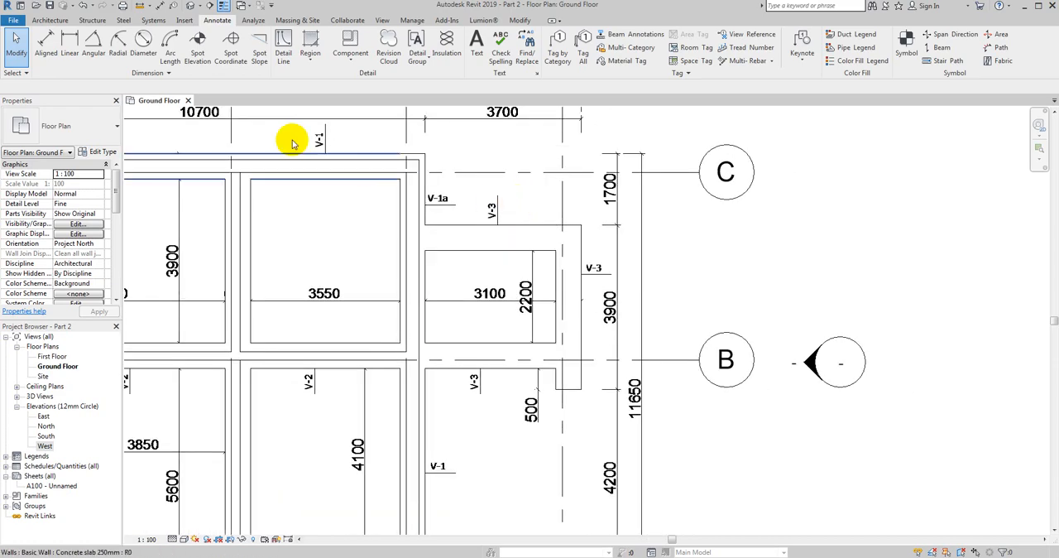
{"action": "left_click", "coordinate": [41, 22]}
{"action": "left_click", "coordinate": [45, 63]}
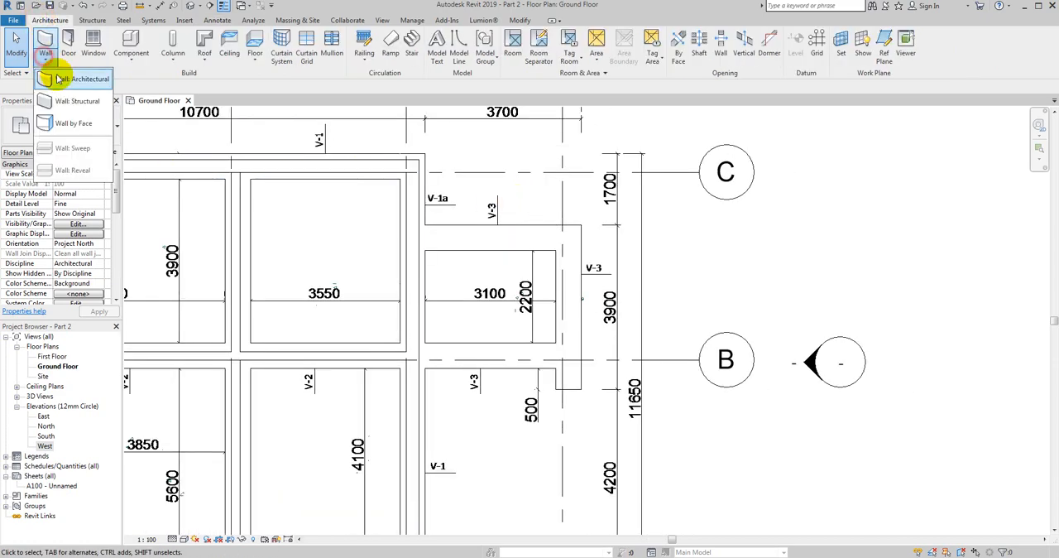
{"action": "left_click", "coordinate": [72, 79]}
{"action": "left_click", "coordinate": [88, 130]}
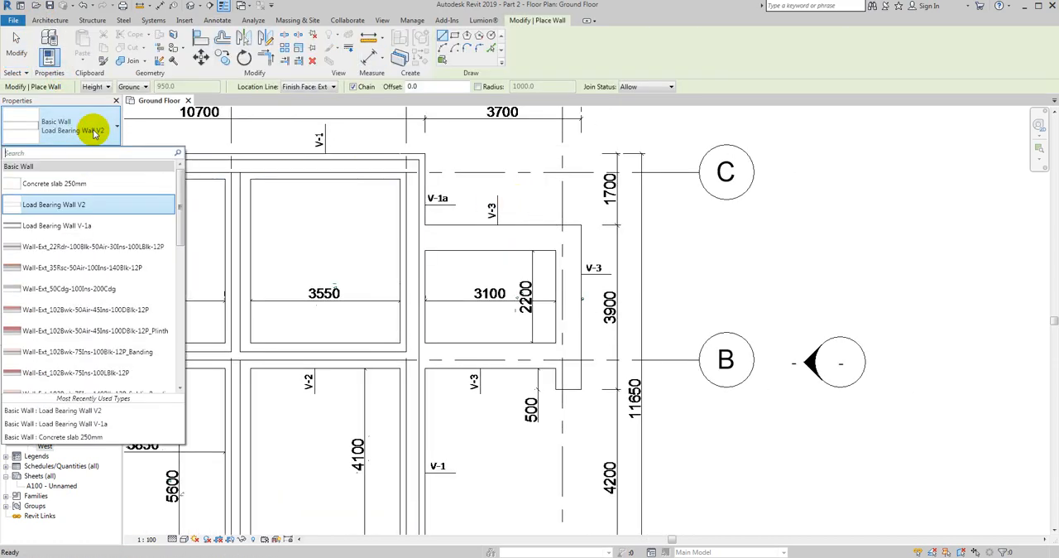
{"action": "left_click", "coordinate": [85, 227]}
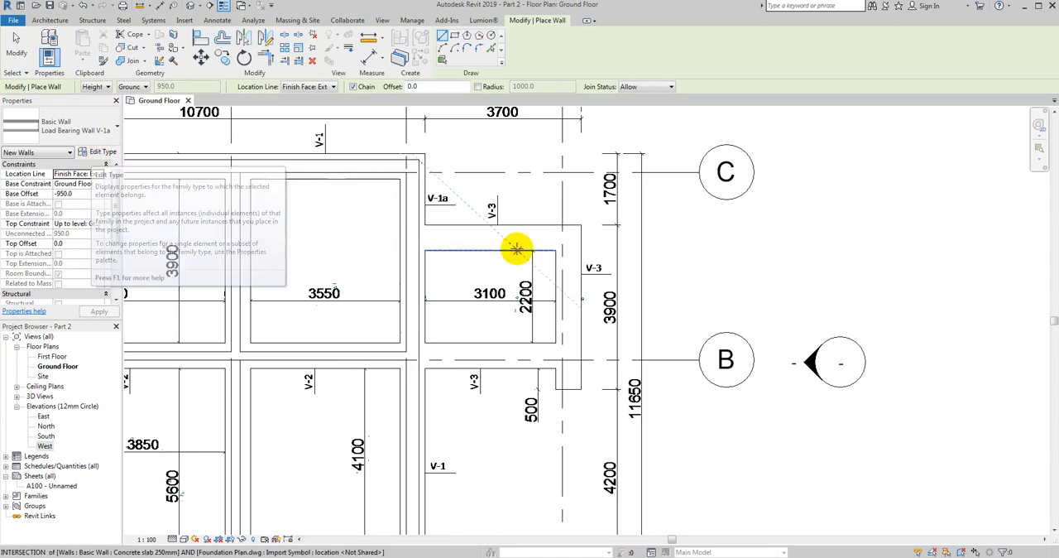
{"action": "middle_click_drag", "start_coordinate": [509, 253], "coordinate": [464, 276]}
{"action": "scroll", "coordinate": [425, 240], "scroll_direction": "up", "scroll_amount": 5}
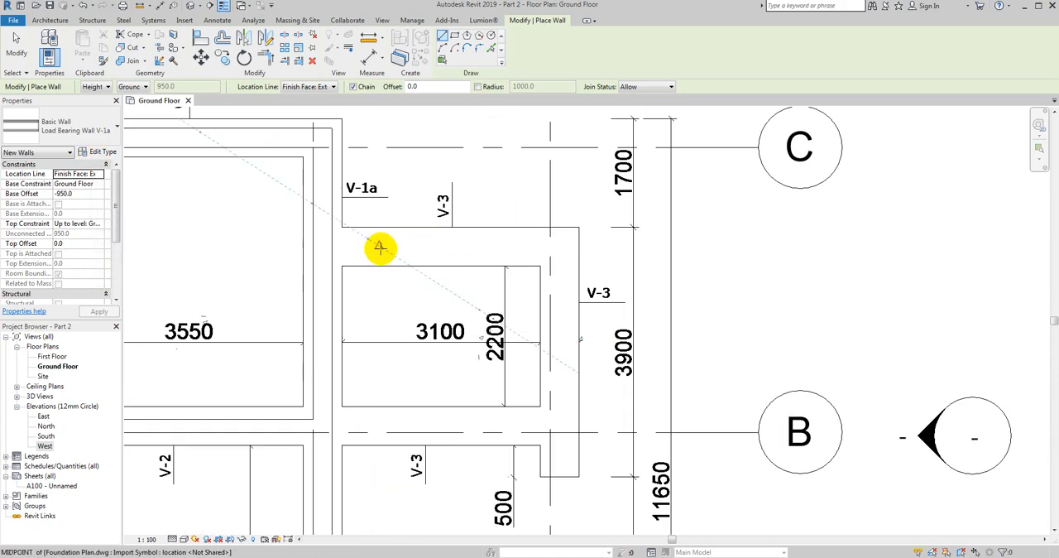
{"action": "scroll", "coordinate": [352, 255], "scroll_direction": "down", "scroll_amount": 2}
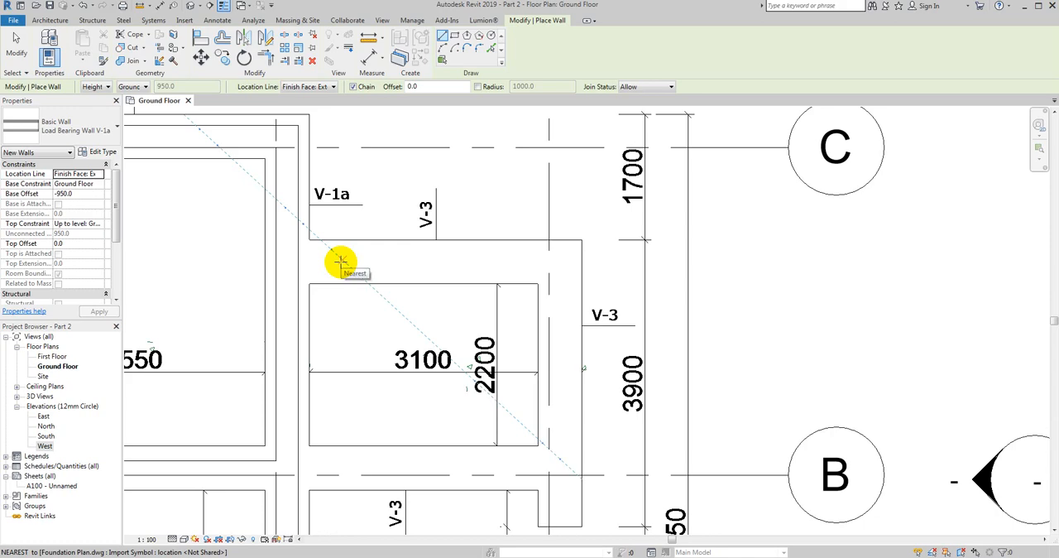
{"action": "key", "text": "Escape"}
{"action": "key", "text": "Escape"}
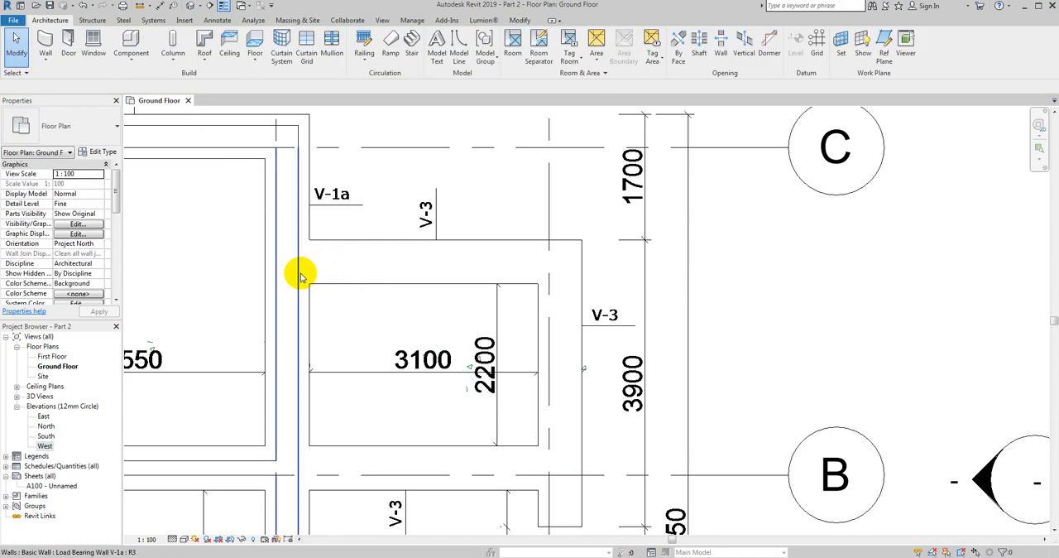
{"action": "scroll", "coordinate": [411, 262], "scroll_direction": "down", "scroll_amount": 3}
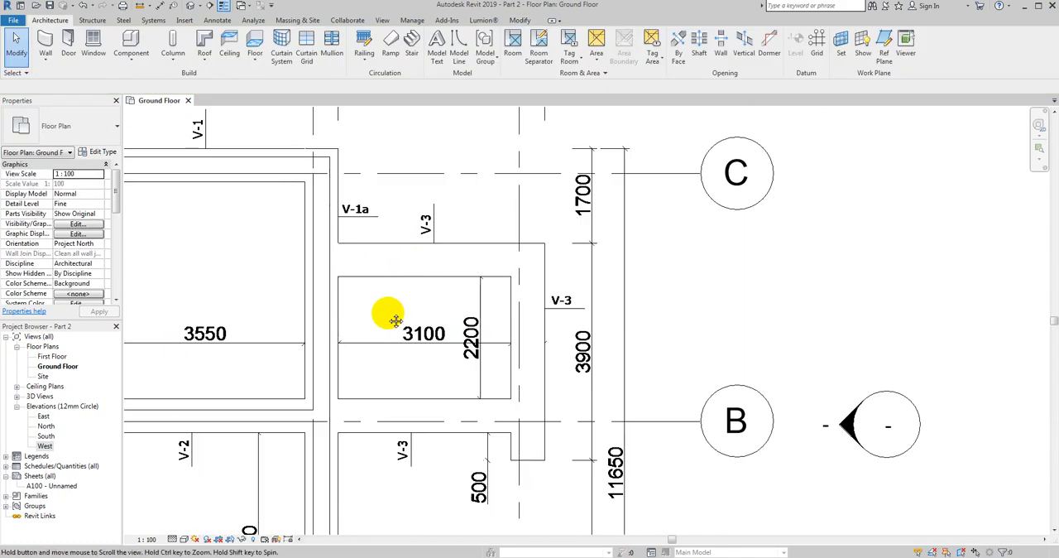
{"action": "scroll", "coordinate": [420, 263], "scroll_direction": "down", "scroll_amount": 3}
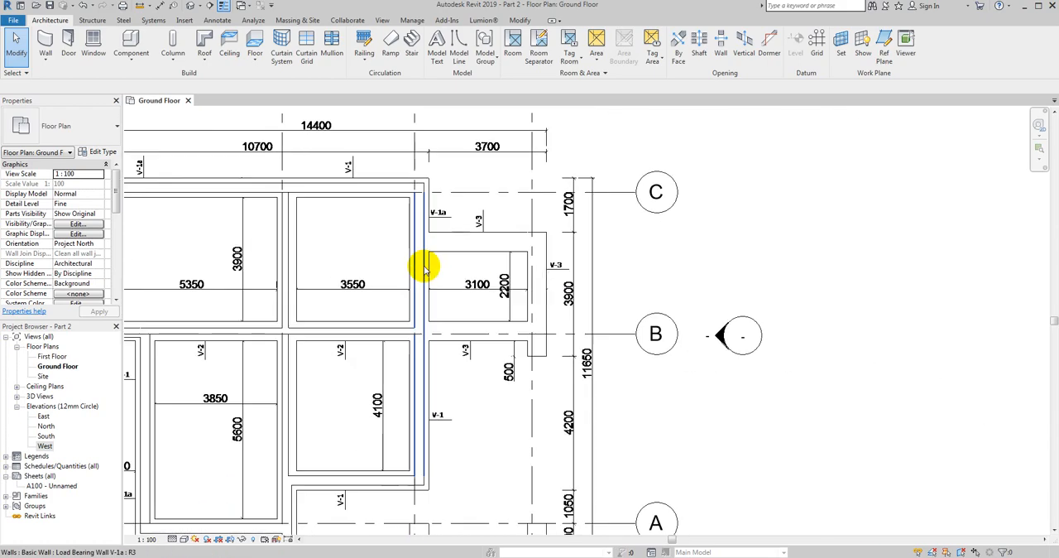
{"action": "left_click", "coordinate": [373, 333]}
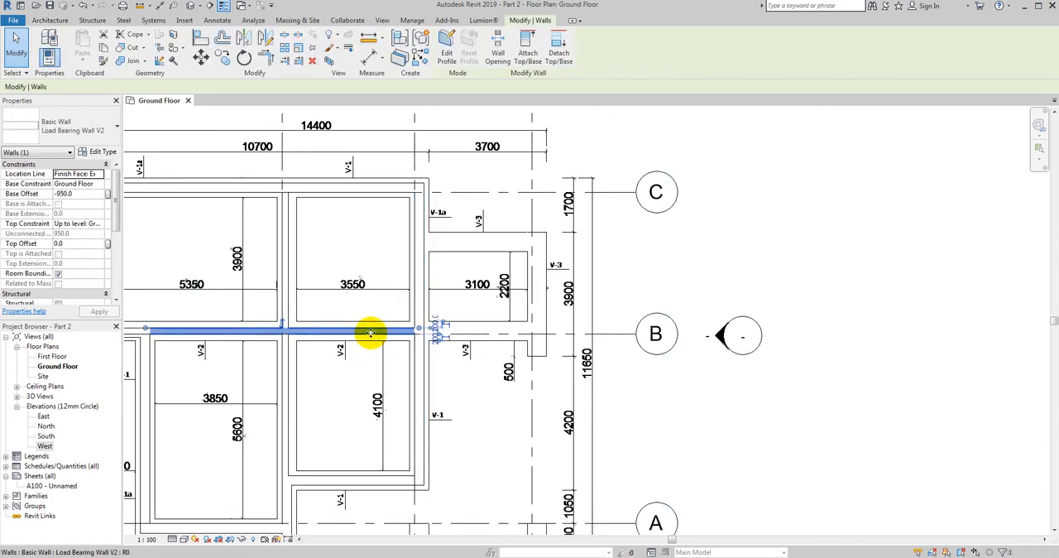
{"action": "key", "text": "Escape"}
{"action": "scroll", "coordinate": [504, 229], "scroll_direction": "up", "scroll_amount": 3}
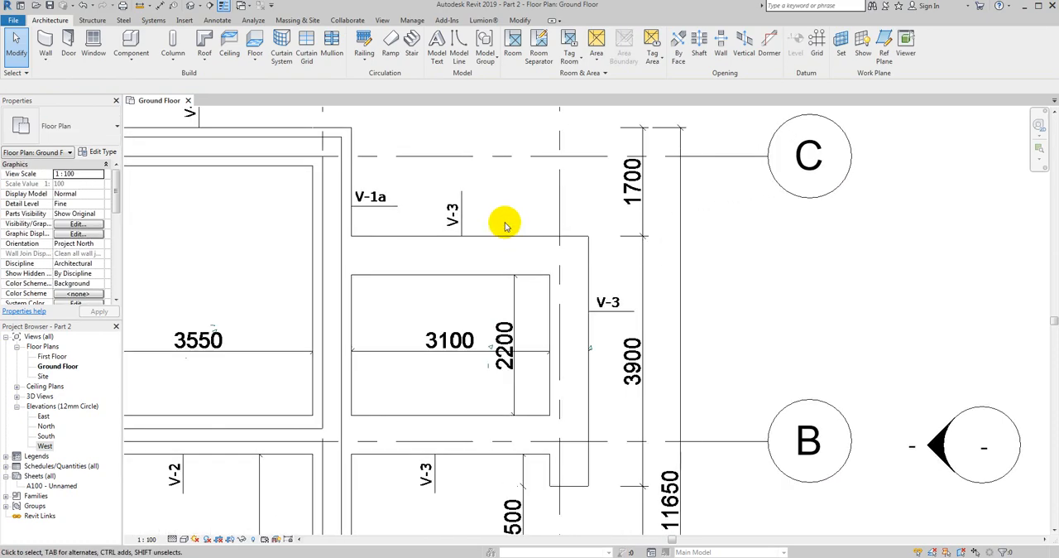
{"action": "middle_click_drag", "start_coordinate": [501, 220], "coordinate": [466, 195]}
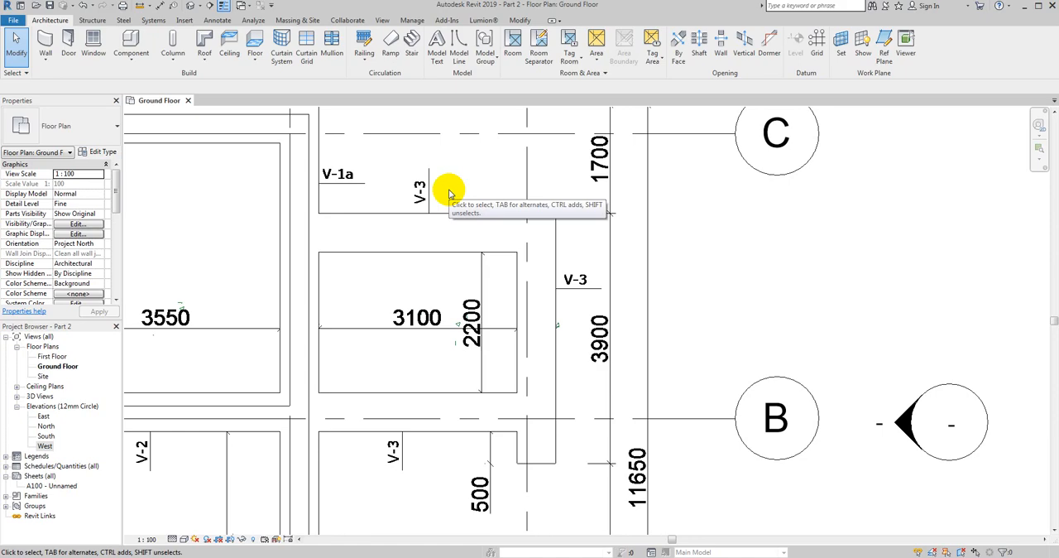
- Set up an architectural Load Bearing Wall V-1a with an Unconnected top constraint and an unconnected height of 650 mm
{"action": "left_click", "coordinate": [47, 65]}
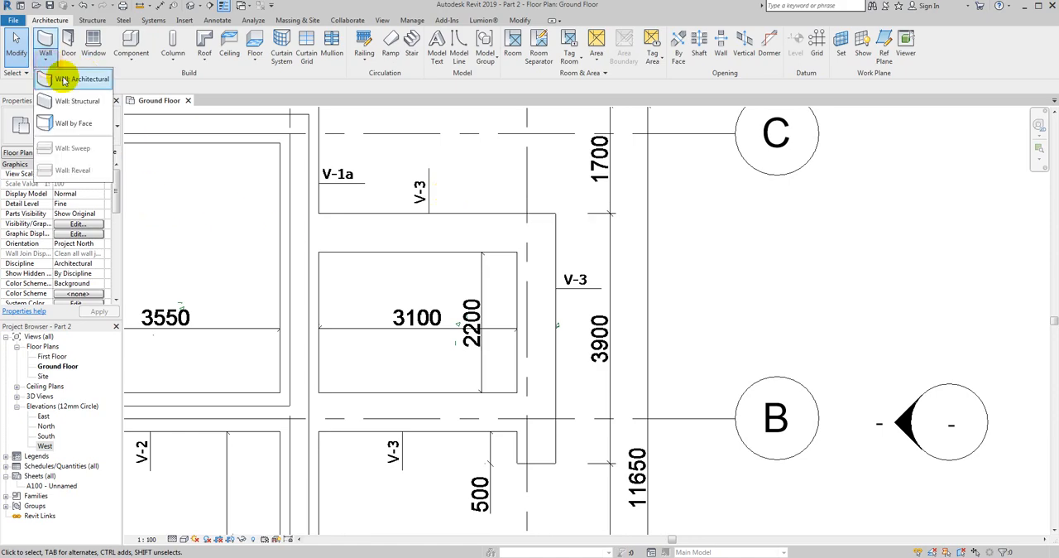
{"action": "left_click", "coordinate": [54, 86]}
{"action": "left_click", "coordinate": [82, 122]}
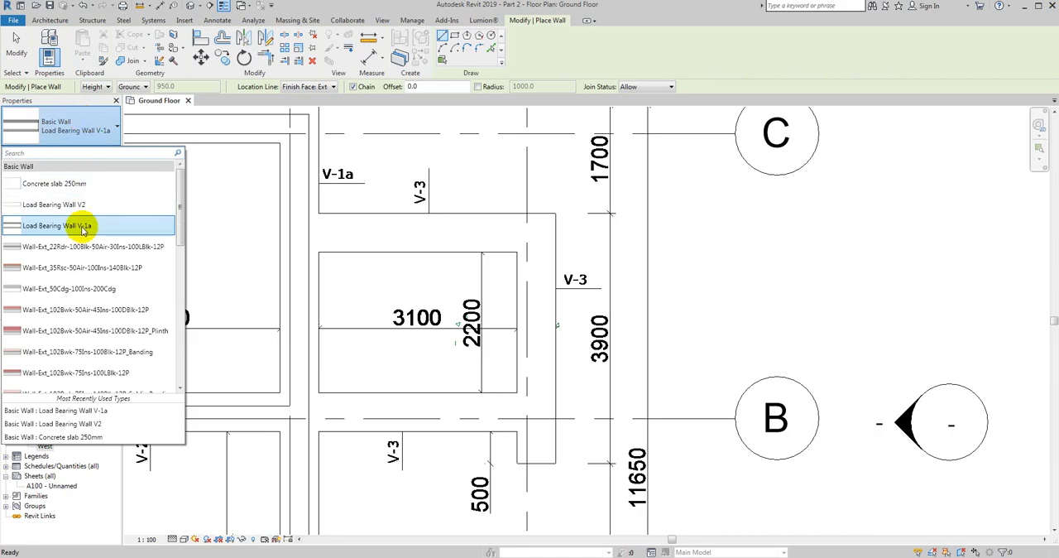
{"action": "left_click", "coordinate": [82, 227]}
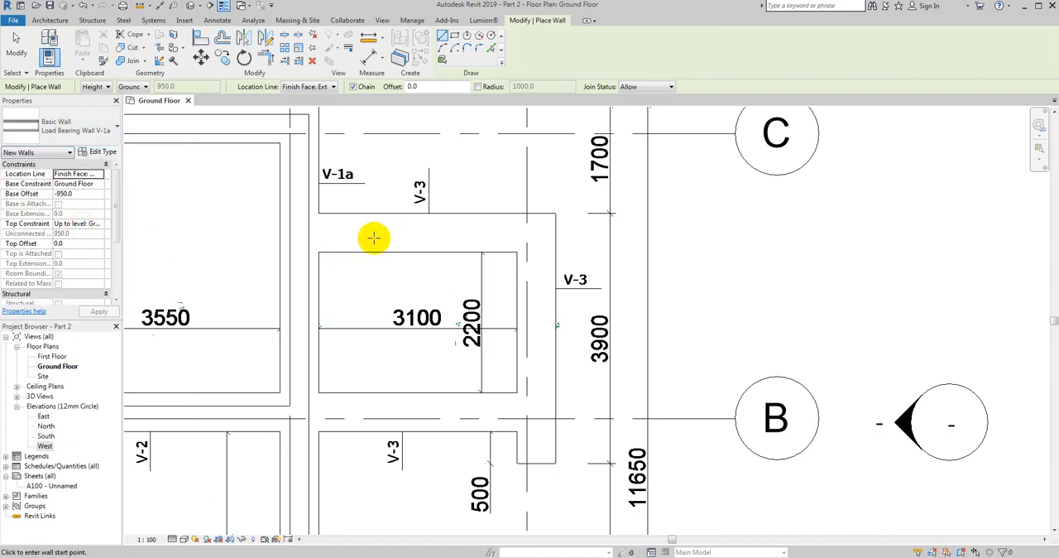
{"action": "middle_click_drag", "start_coordinate": [374, 236], "coordinate": [338, 248]}
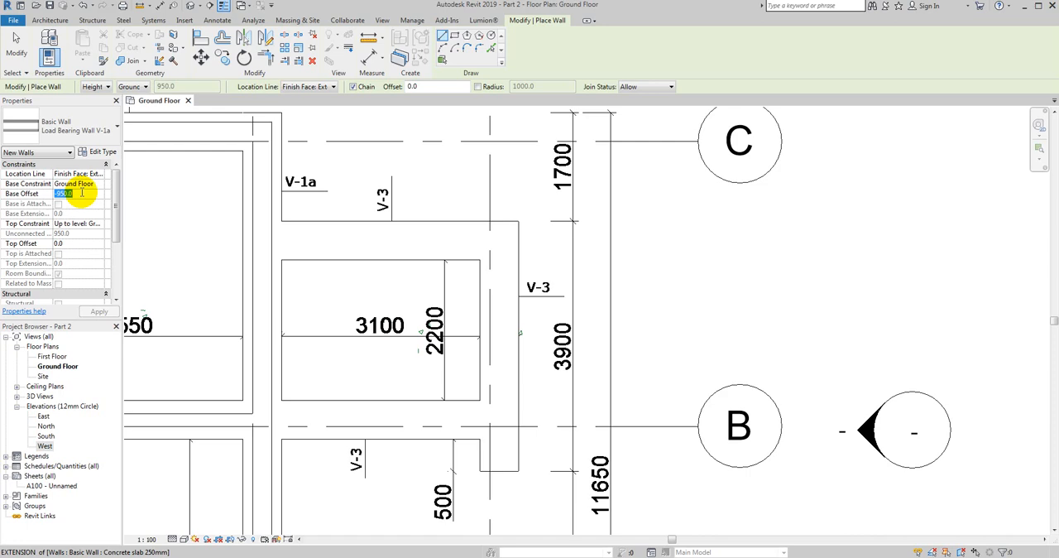
{"action": "left_click", "coordinate": [100, 225]}
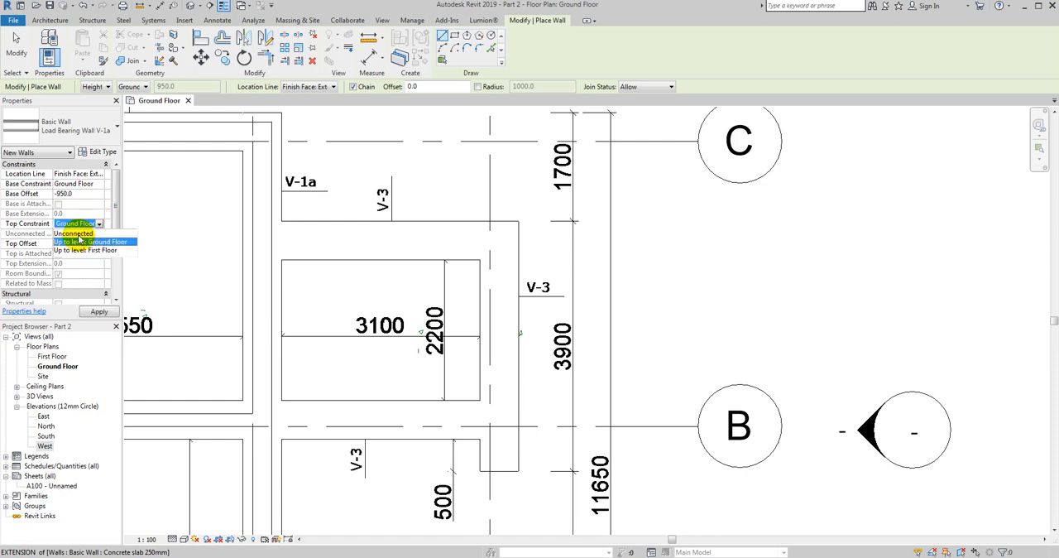
{"action": "left_click", "coordinate": [74, 233]}
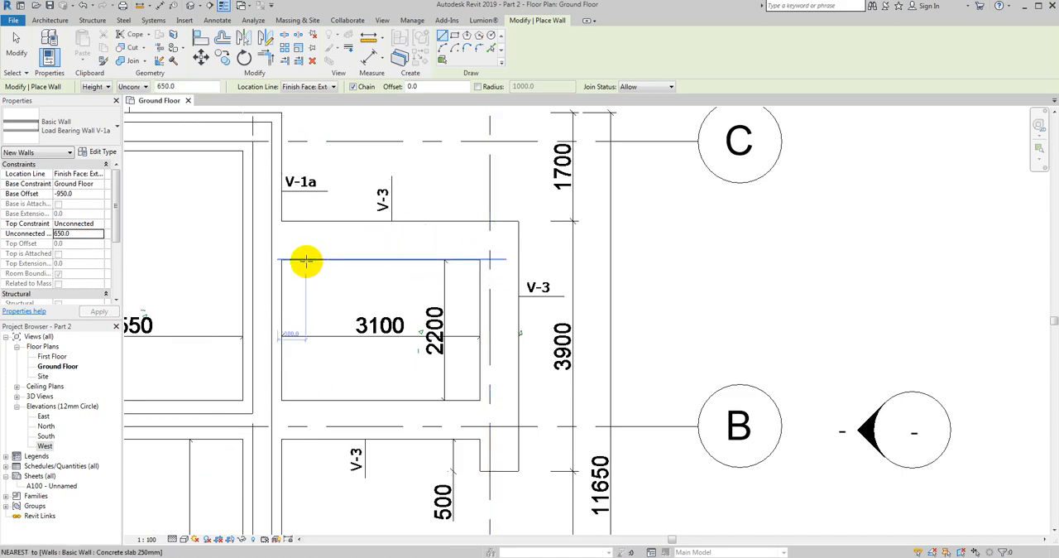
- Draw two chained V-1a walls along the upper and outer edges of the V-3 foundation, ending at its lower outer corner below axis B
{"action": "scroll", "coordinate": [307, 261], "scroll_direction": "up", "scroll_amount": 2}
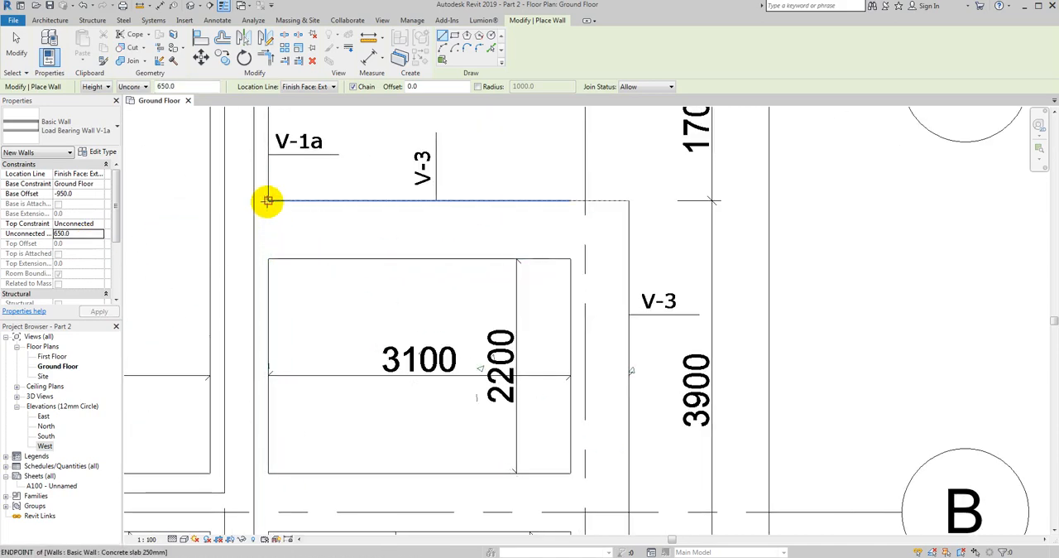
{"action": "left_click", "coordinate": [266, 201]}
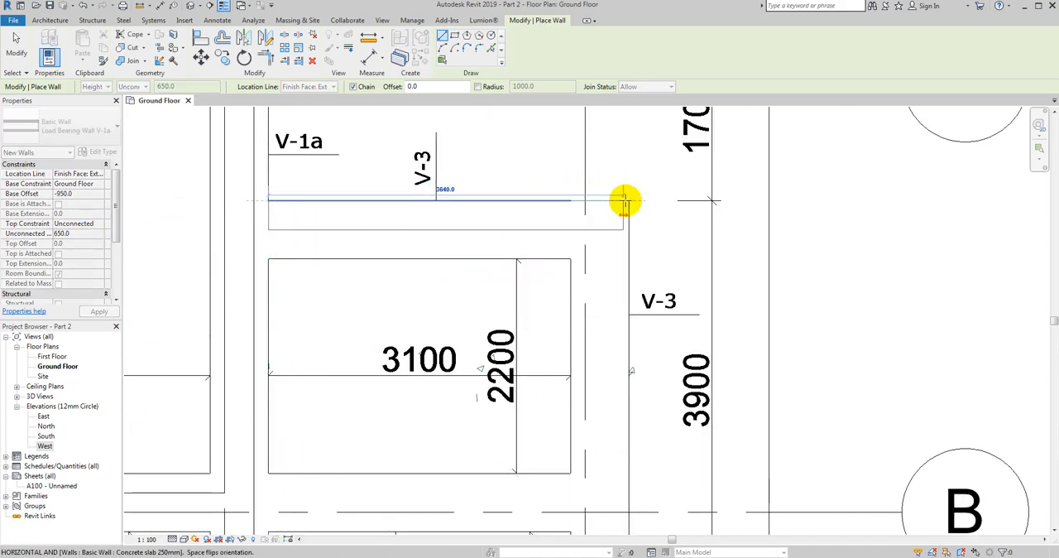
{"action": "left_click", "coordinate": [630, 200]}
{"action": "scroll", "coordinate": [621, 501], "scroll_direction": "down", "scroll_amount": 1}
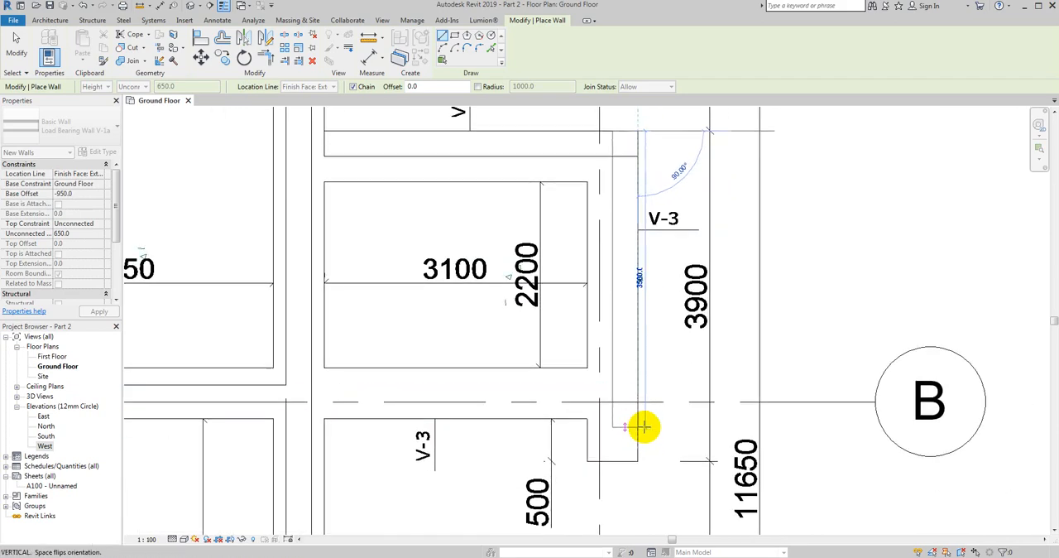
{"action": "left_click", "coordinate": [636, 454]}
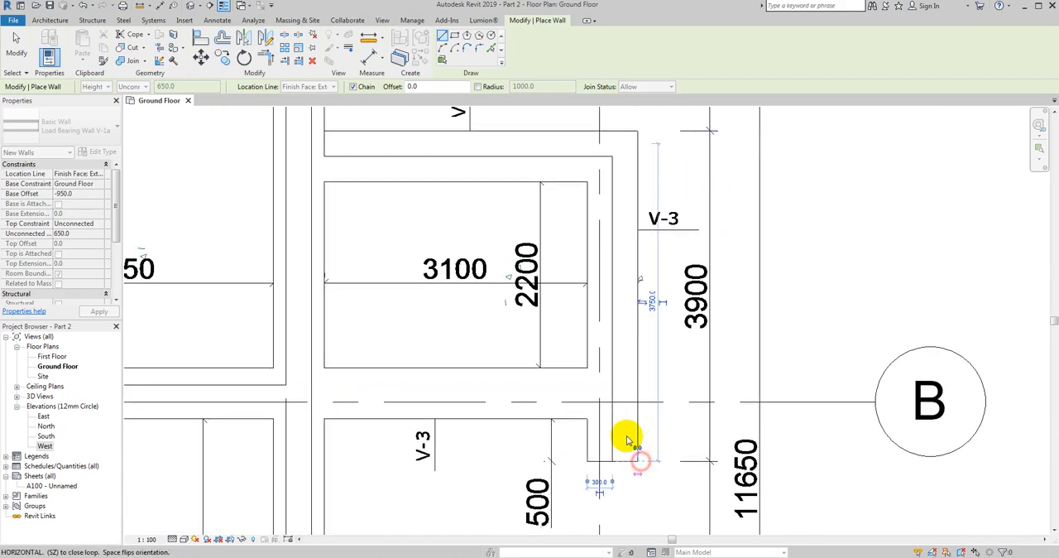
{"action": "key", "text": "Escape"}
- Draw a V-1a wall along the upper edge of the V-3 strip on axis B and stretch its right end toward the outer vertical wall
{"action": "left_click", "coordinate": [588, 368]}
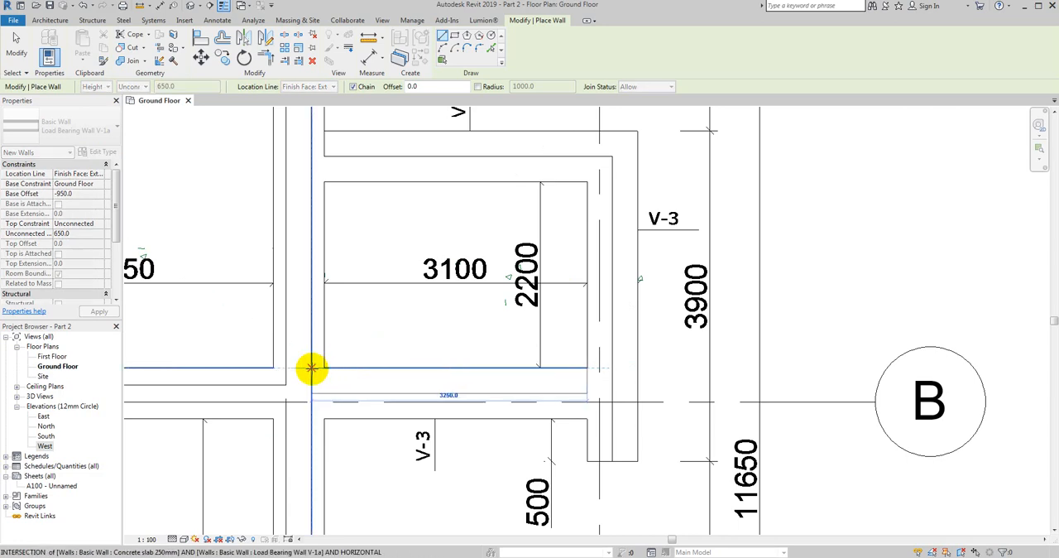
{"action": "left_click", "coordinate": [311, 370]}
{"action": "key", "text": "Escape"}
{"action": "key", "text": "Escape"}
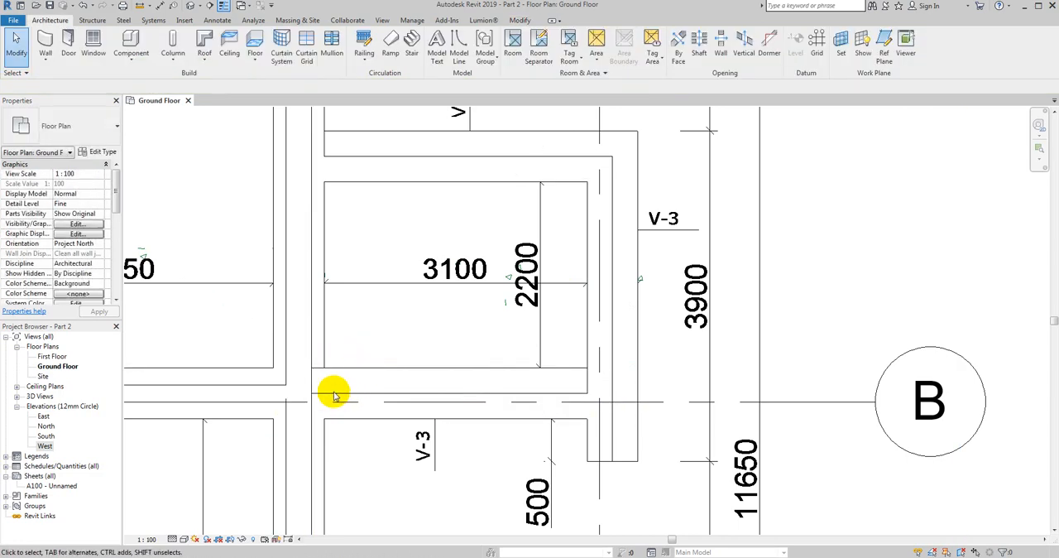
{"action": "left_click", "coordinate": [493, 372]}
{"action": "mouse_move", "coordinate": [591, 371]}
{"action": "left_mouse_down"}
{"action": "mouse_move", "coordinate": [600, 361]}
{"action": "mouse_move", "coordinate": [607, 372]}
{"action": "left_mouse_up"}
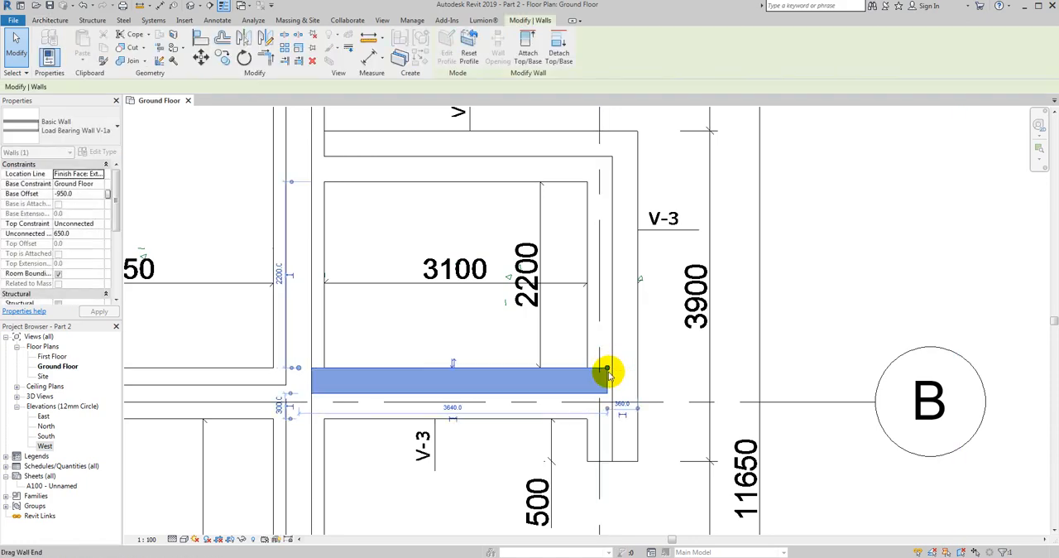
{"action": "key", "text": "Escape"}
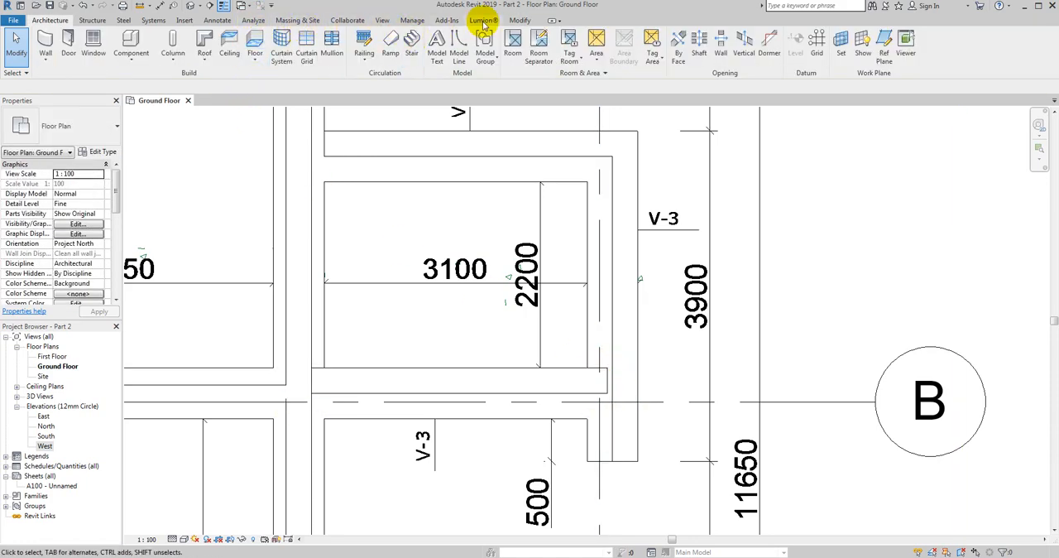
{"action": "left_click", "coordinate": [519, 21]}
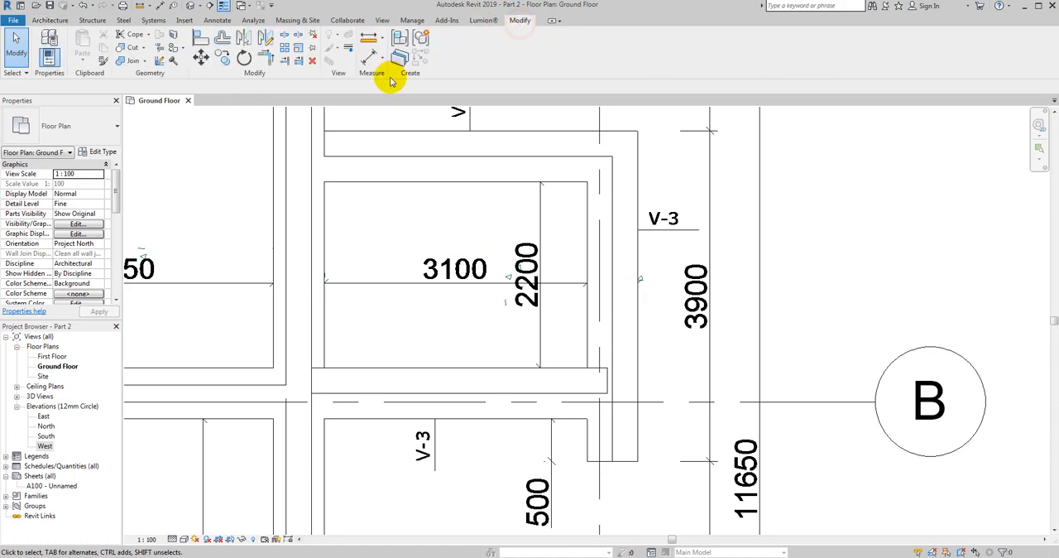
{"action": "left_click", "coordinate": [284, 60]}
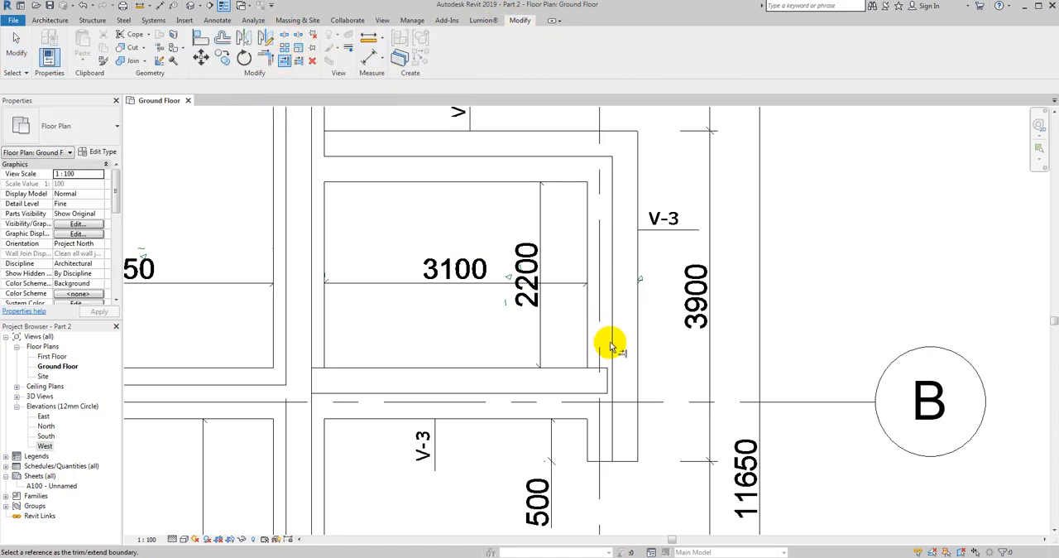
{"action": "scroll", "coordinate": [610, 421], "scroll_direction": "up", "scroll_amount": 2}
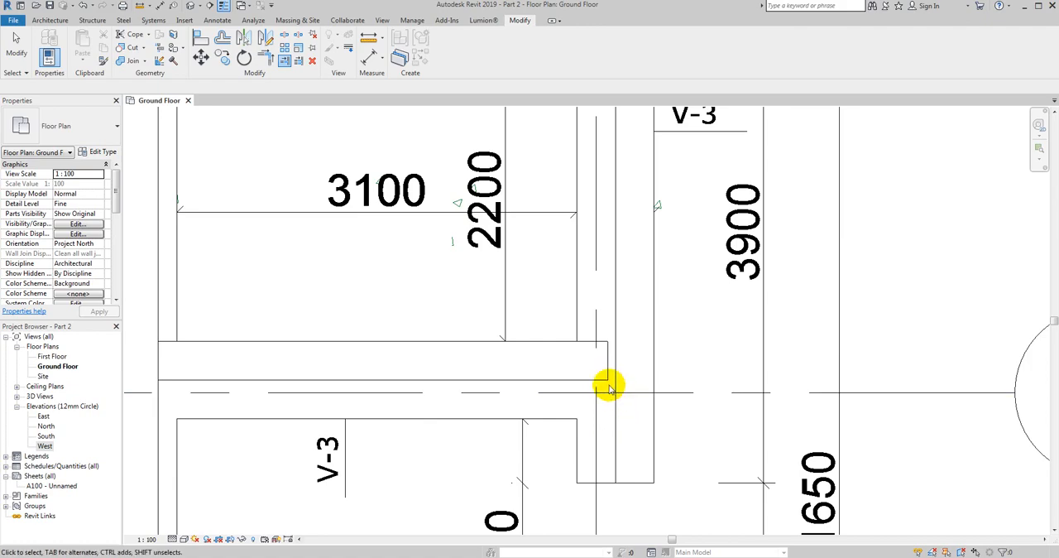
{"action": "left_click", "coordinate": [604, 381]}
- Extend the right end of the horizontal wall near axis B to meet the inner face of the outer vertical wall
{"action": "scroll", "coordinate": [571, 379], "scroll_direction": "down", "scroll_amount": 4}
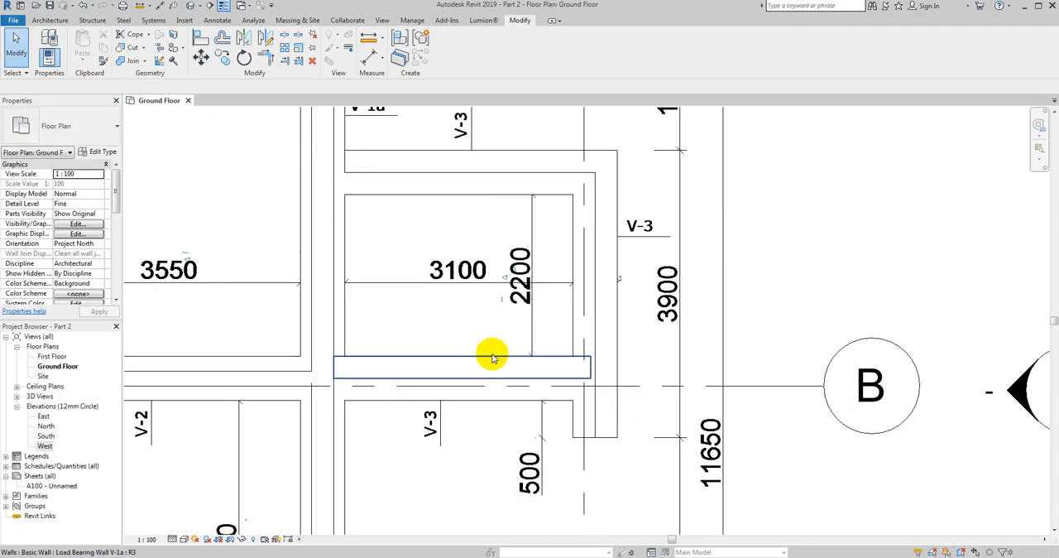
{"action": "left_click", "coordinate": [491, 356]}
{"action": "scroll", "coordinate": [567, 356], "scroll_direction": "up", "scroll_amount": 4}
{"action": "left_click_drag", "start_coordinate": [564, 345], "coordinate": [567, 345]}
{"action": "key", "text": "Escape"}
{"action": "scroll", "coordinate": [609, 379], "scroll_direction": "down", "scroll_amount": 3}
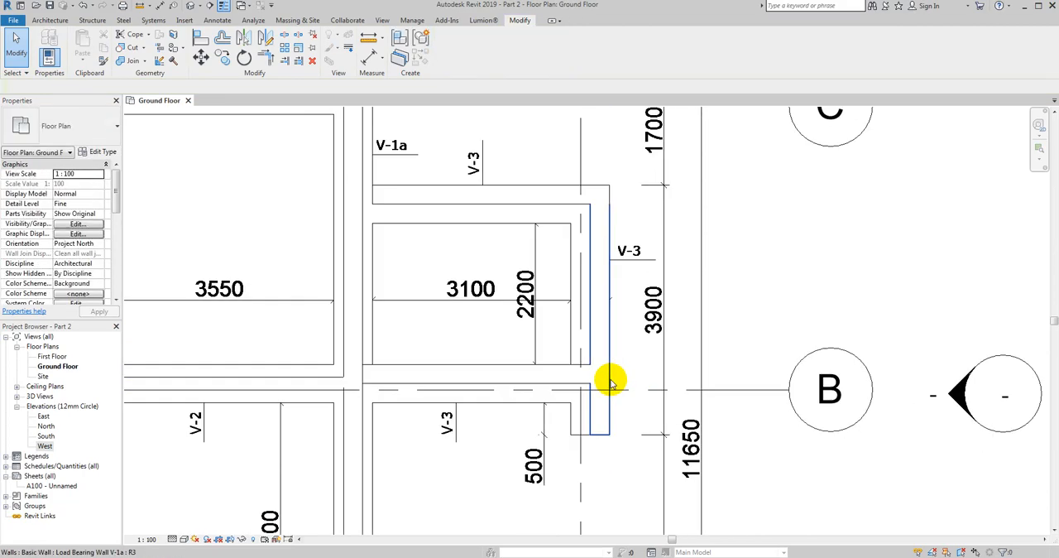
{"action": "left_click", "coordinate": [611, 379]}
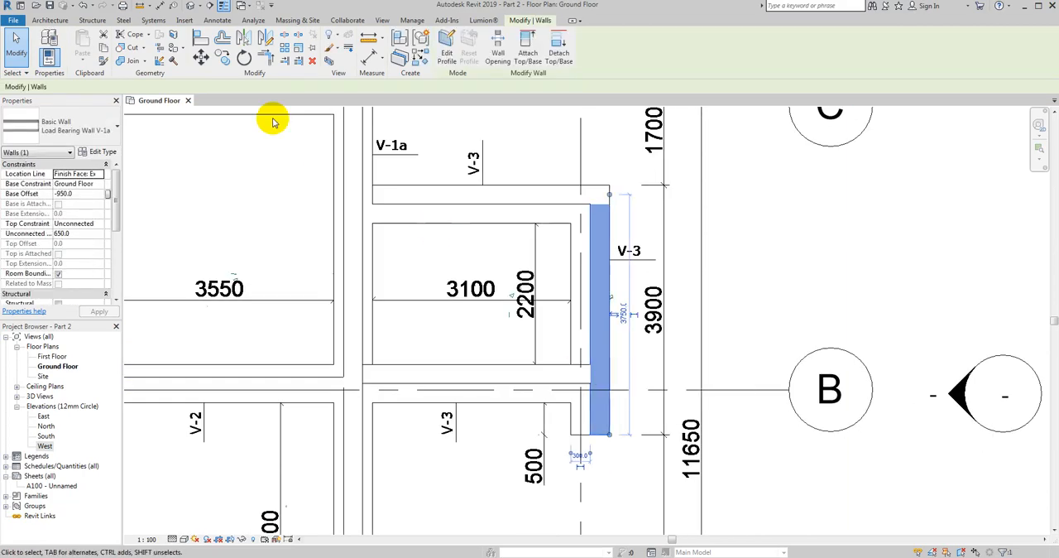
{"action": "left_click", "coordinate": [206, 58]}
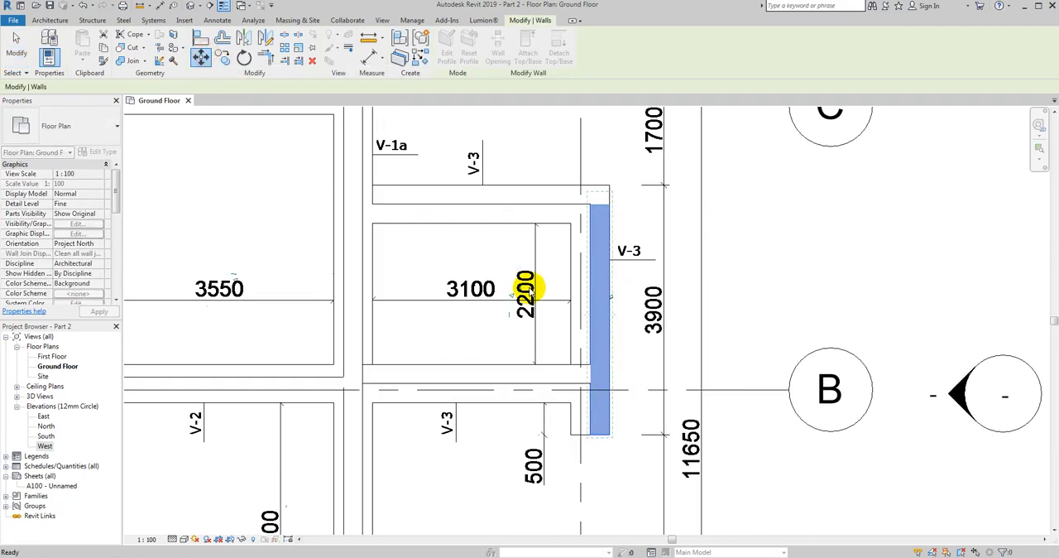
{"action": "key", "text": "Escape"}
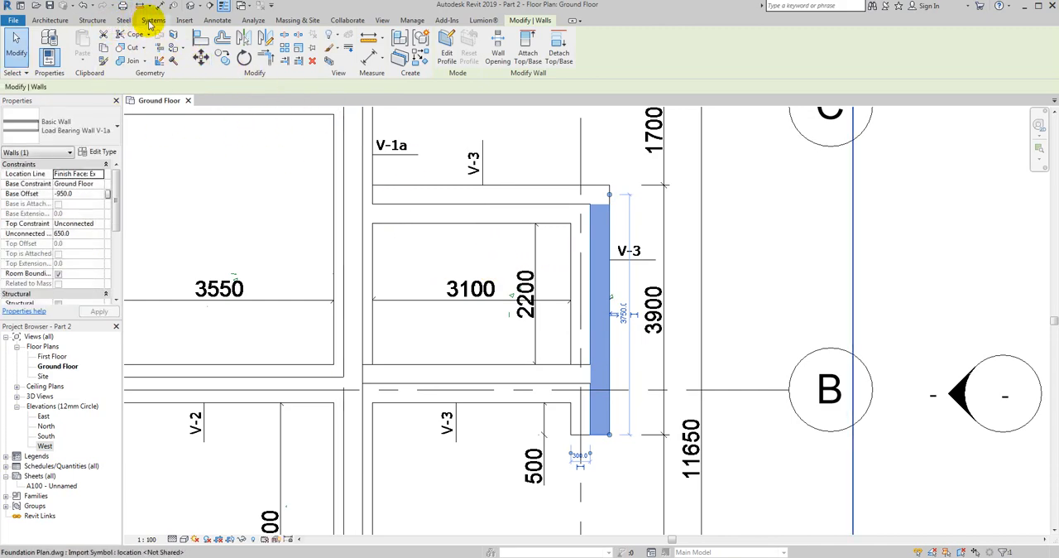
{"action": "left_click", "coordinate": [153, 21]}
{"action": "left_click", "coordinate": [219, 20]}
{"action": "left_click", "coordinate": [45, 45]}
{"action": "scroll", "coordinate": [472, 256], "scroll_direction": "up", "scroll_amount": 2}
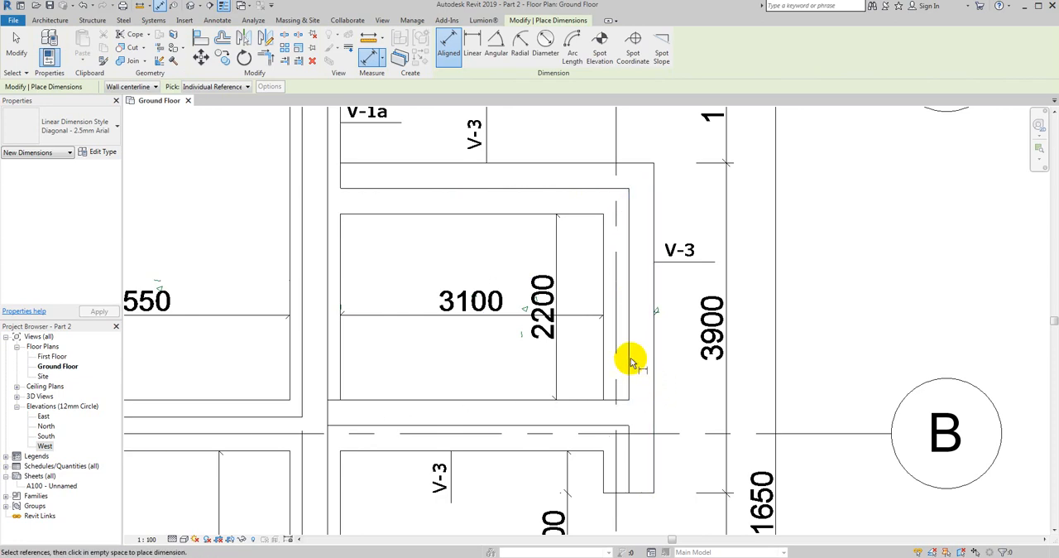
{"action": "key", "text": "Escape"}
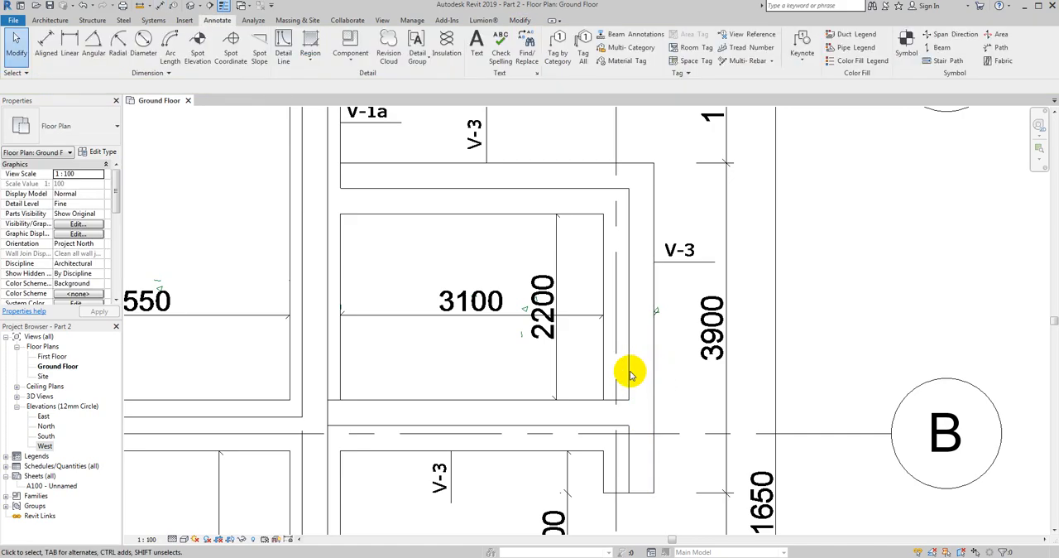
{"action": "scroll", "coordinate": [629, 364], "scroll_direction": "down", "scroll_amount": 3}
- Measure the gap between the V-3 strip's inner edge and the outer vertical wall's inner face with a temporary detail line
{"action": "left_click", "coordinate": [282, 48]}
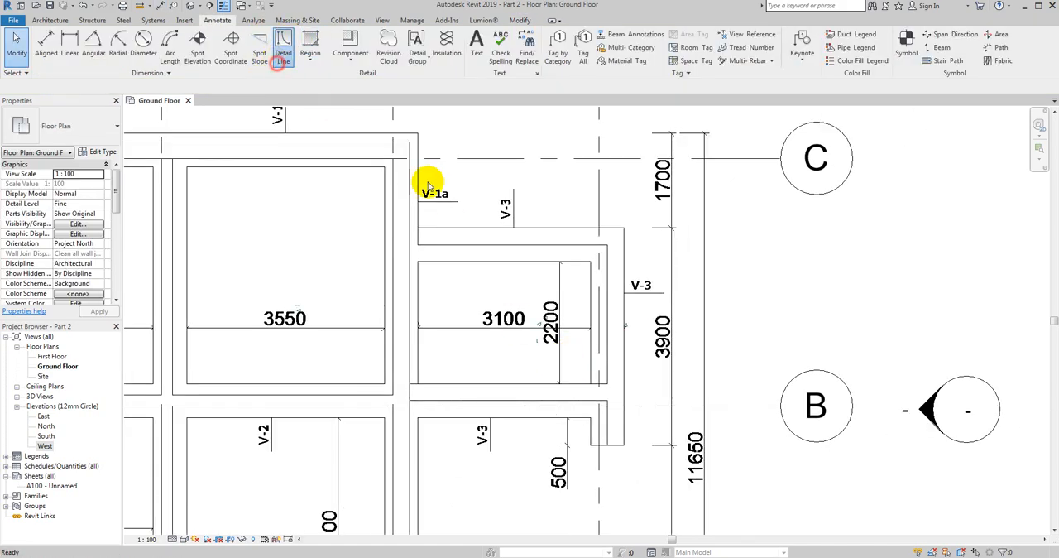
{"action": "scroll", "coordinate": [597, 278], "scroll_direction": "up", "scroll_amount": 4}
{"action": "scroll", "coordinate": [594, 263], "scroll_direction": "up", "scroll_amount": 2}
{"action": "left_click", "coordinate": [581, 252]}
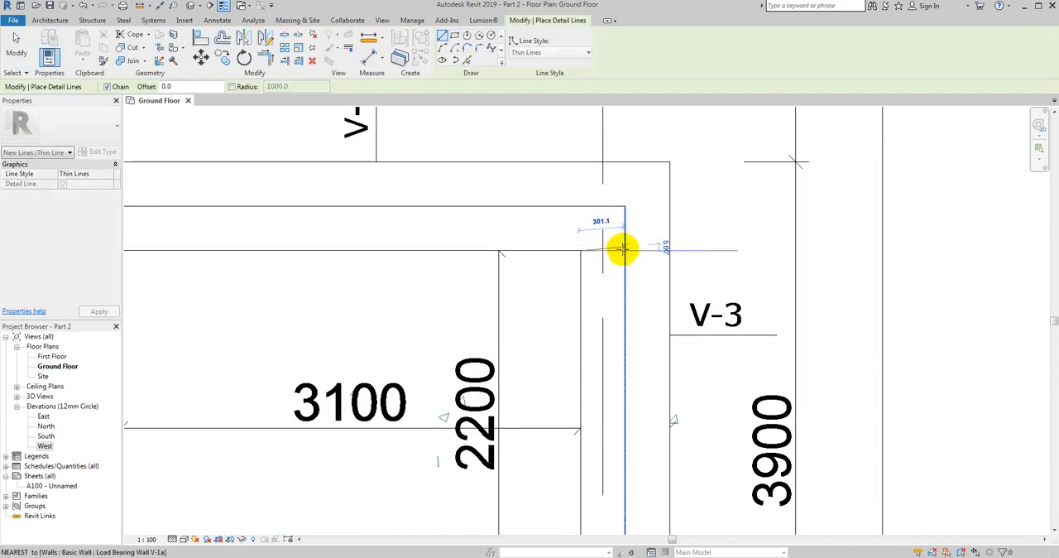
{"action": "key", "text": "Escape"}
{"action": "key", "text": "Escape"}
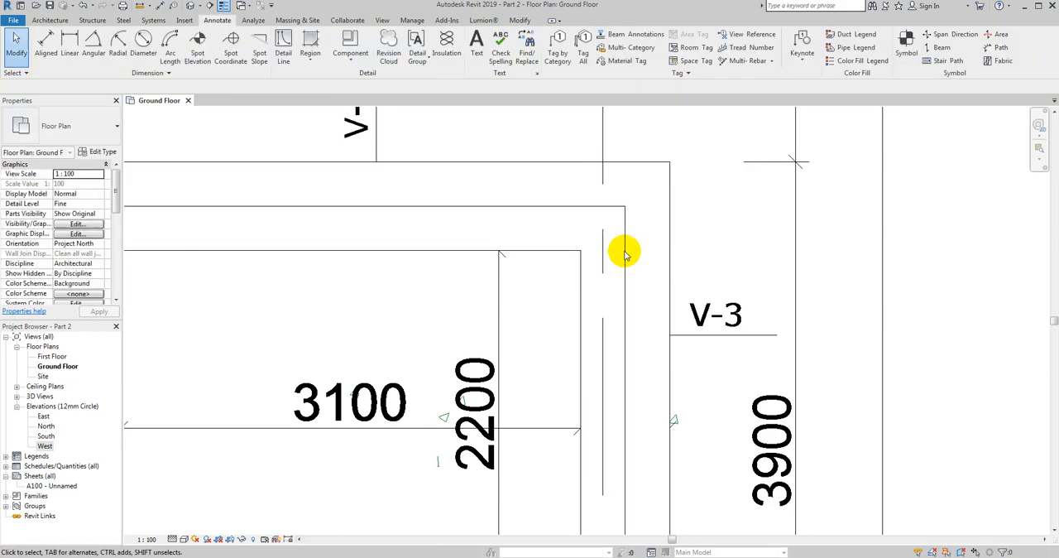
- Move the upper horizontal V-1a wall 150 mm down, toward the inside of the V-3 foundation, to centre it on its strip
{"action": "scroll", "coordinate": [579, 163], "scroll_direction": "down", "scroll_amount": 2}
{"action": "left_click", "coordinate": [575, 165]}
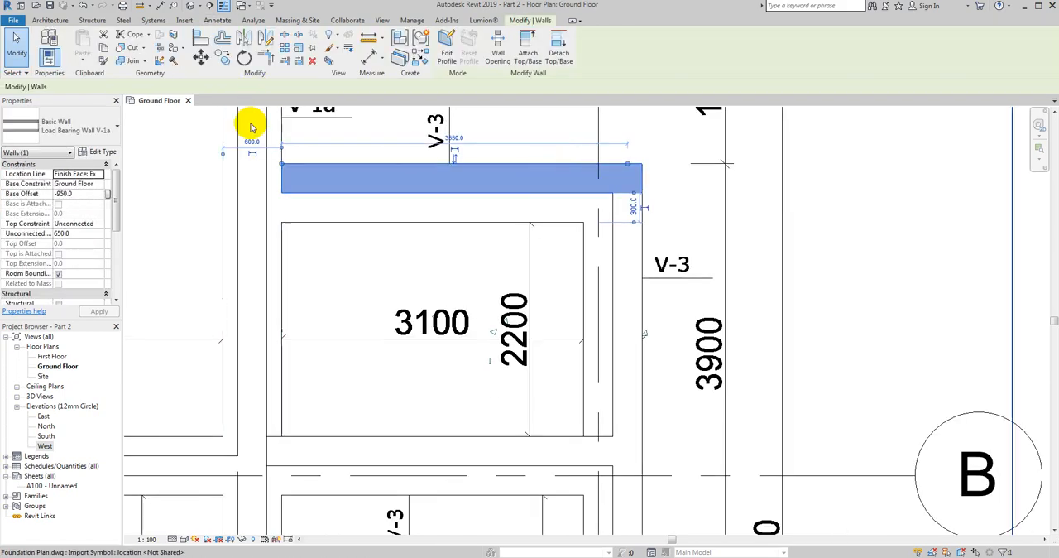
{"action": "scroll", "coordinate": [307, 201], "scroll_direction": "up", "scroll_amount": 3}
{"action": "left_click_drag", "start_coordinate": [307, 201], "coordinate": [284, 202]}
{"action": "left_click", "coordinate": [201, 55]}
{"action": "left_click", "coordinate": [363, 297]}
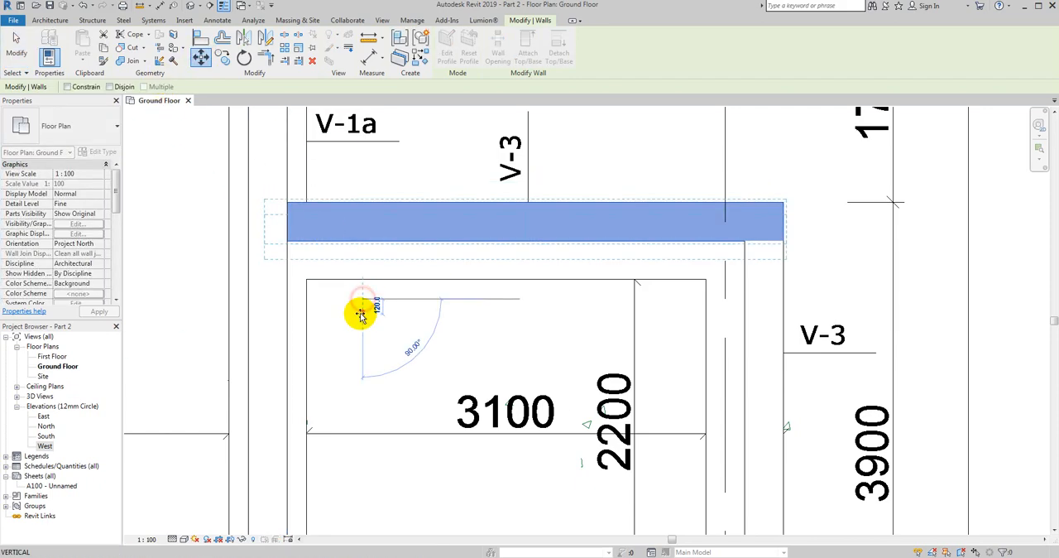
{"action": "type", "text": "150"}
{"action": "key", "text": "Return"}
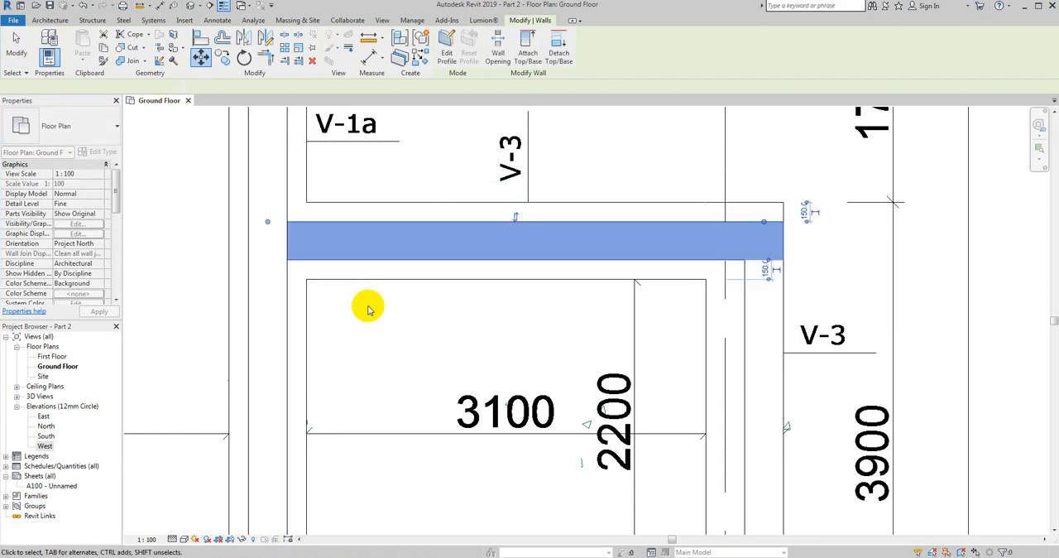
{"action": "scroll", "coordinate": [513, 211], "scroll_direction": "down", "scroll_amount": 2}
{"action": "key", "text": "Escape"}
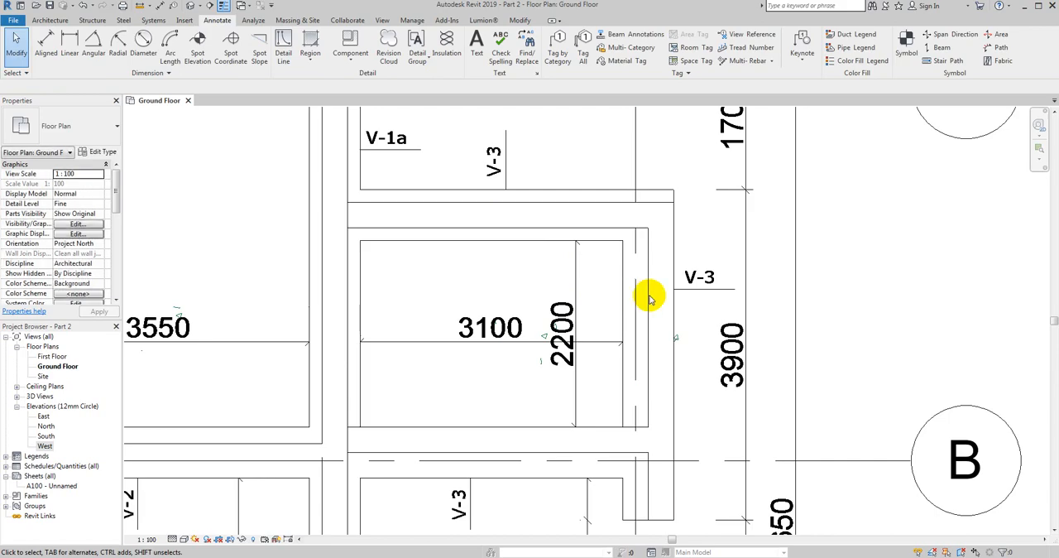
- Move the outer vertical V-1a wall 150 mm inward to centre it on its V-3 strip
{"action": "left_click", "coordinate": [672, 506]}
{"action": "left_click", "coordinate": [200, 56]}
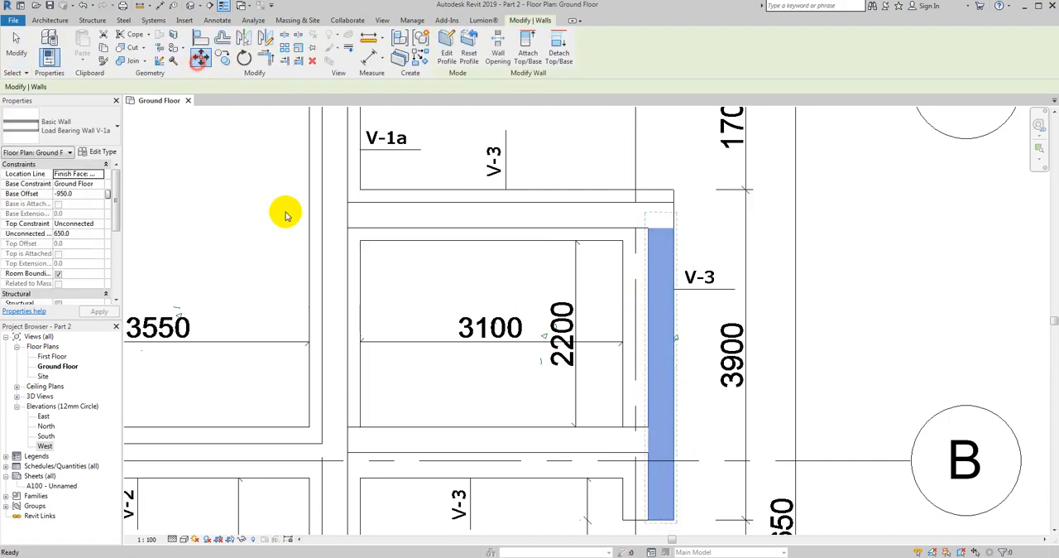
{"action": "left_click", "coordinate": [464, 305]}
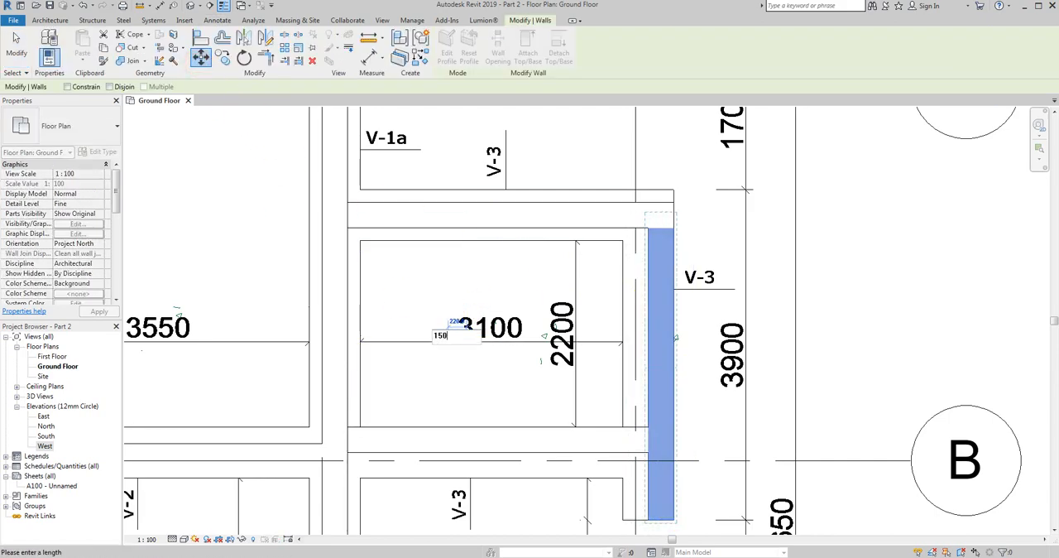
{"action": "key", "text": "Return"}
{"action": "left_click", "coordinate": [388, 341]}
{"action": "key", "text": "Escape"}
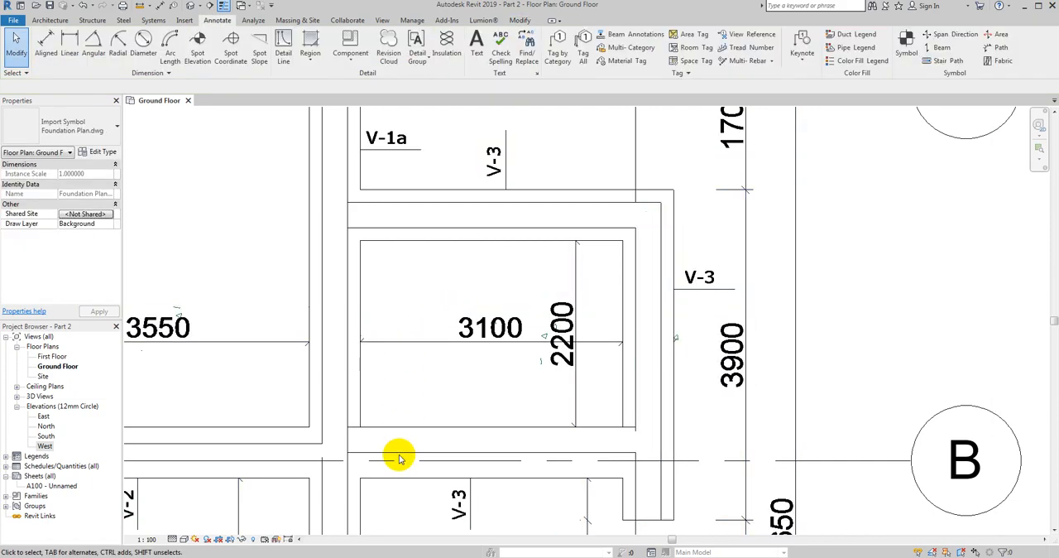
- Move the horizontal V-1a wall near axis B 150 mm down to centre it on its V-3 strip
{"action": "left_click", "coordinate": [416, 428]}
{"action": "left_click", "coordinate": [201, 59]}
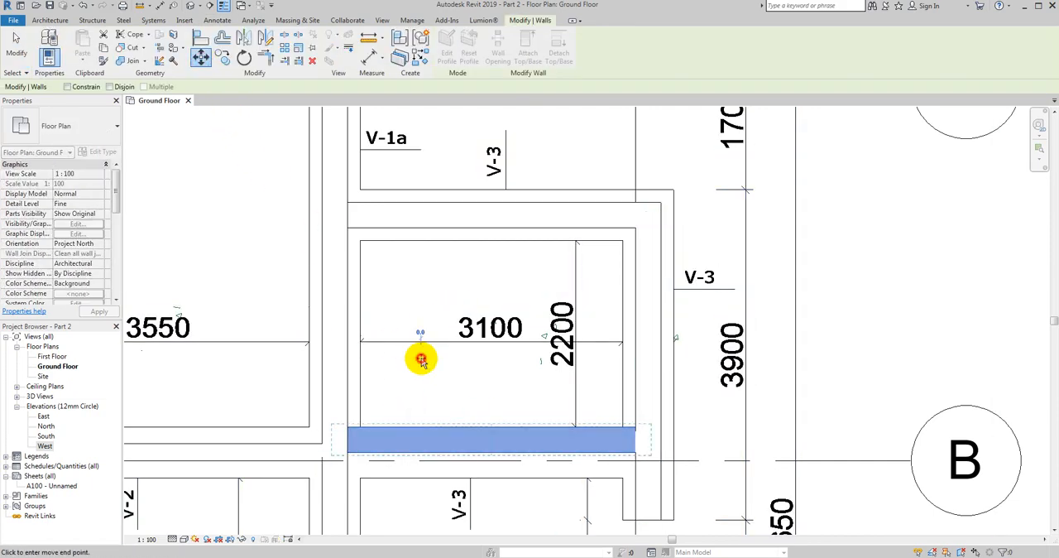
{"action": "left_click", "coordinate": [420, 358]}
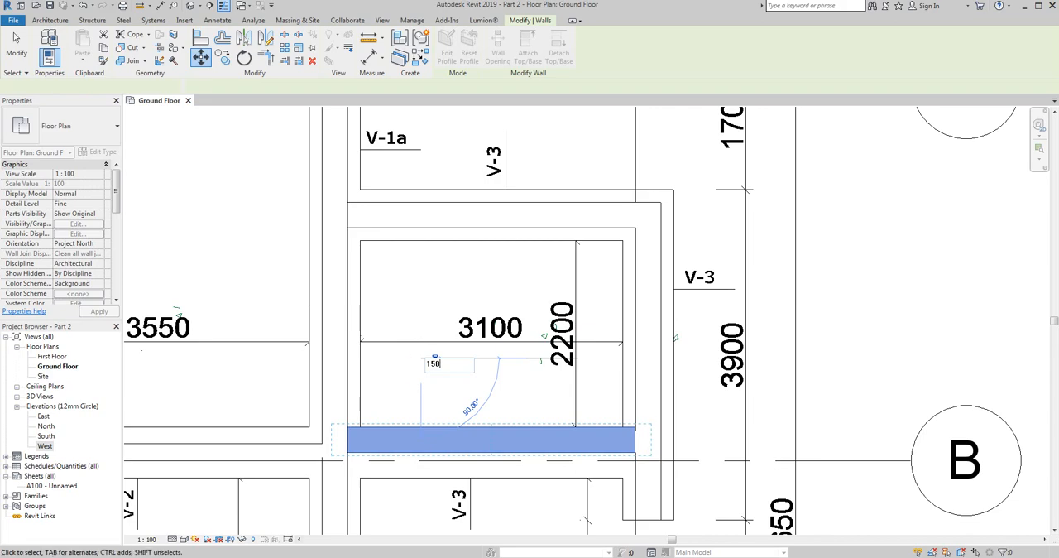
{"action": "key", "text": "Return"}
{"action": "key", "text": "Escape"}
{"action": "scroll", "coordinate": [452, 291], "scroll_direction": "down", "scroll_amount": 2}
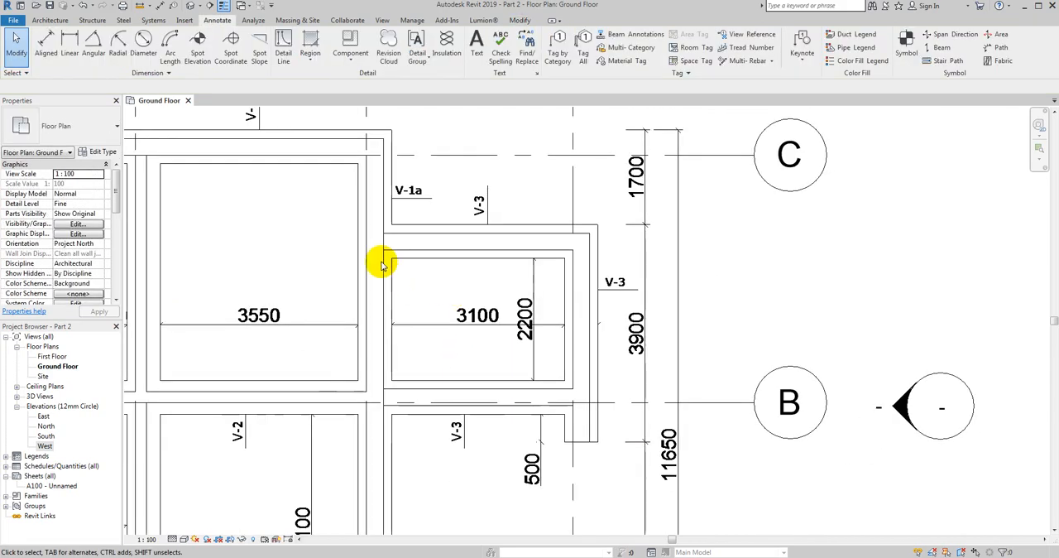
- Open the default 3D view and tile it beside the Ground Floor plan
{"action": "left_click", "coordinate": [189, 5]}
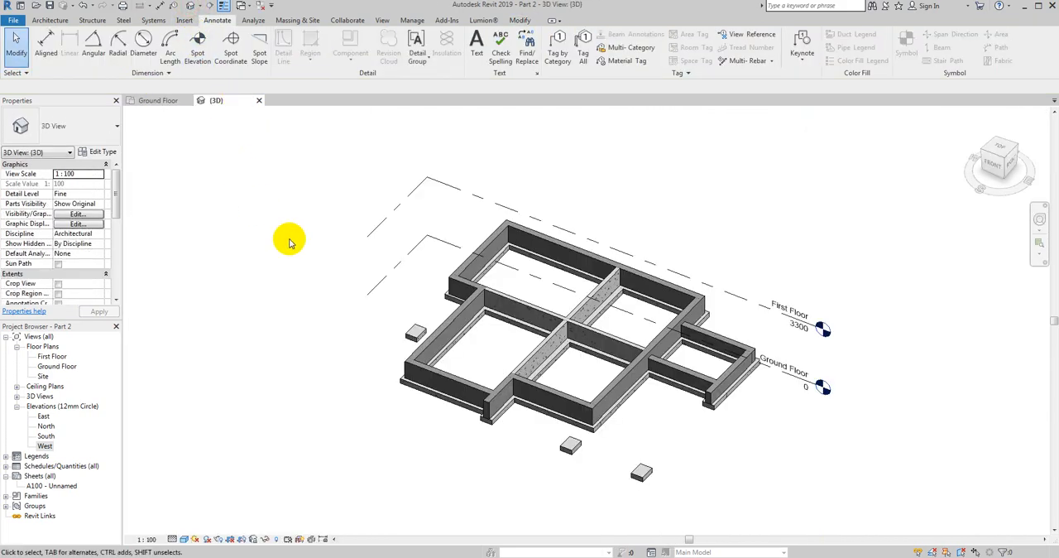
{"action": "scroll", "coordinate": [345, 279], "scroll_direction": "up", "scroll_amount": 1}
{"action": "scroll", "coordinate": [674, 350], "scroll_direction": "up", "scroll_amount": 5}
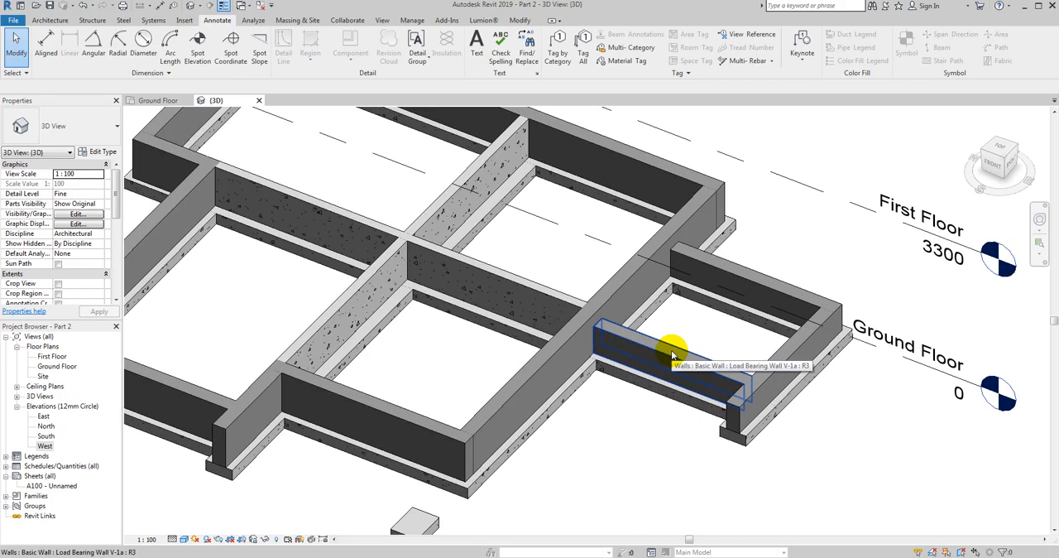
{"action": "key", "text": "w"}
{"action": "key", "text": "t"}
{"action": "scroll", "coordinate": [367, 373], "scroll_direction": "down", "scroll_amount": 3}
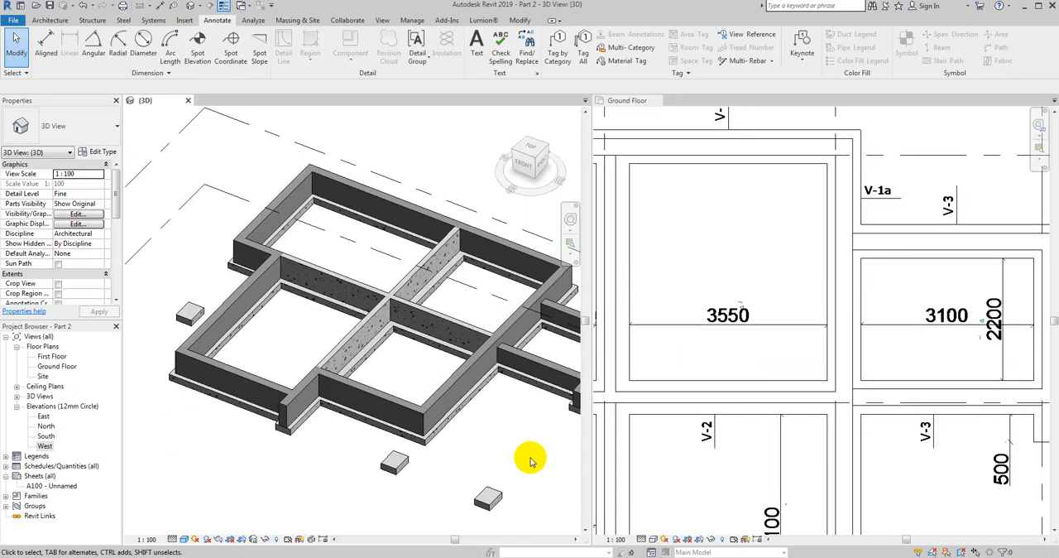
- Examine in 3D how the V-1a walls sit on the V-3 strips, along with the rest of the foundation and the isolated pads
{"action": "scroll", "coordinate": [481, 352], "scroll_direction": "up", "scroll_amount": 2}
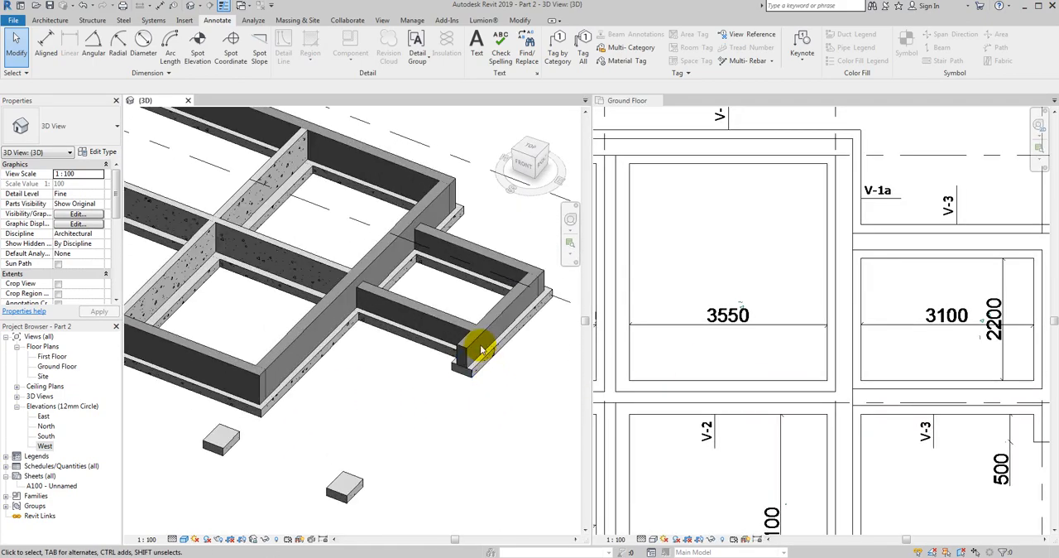
{"action": "left_click", "coordinate": [477, 337]}
{"action": "scroll", "coordinate": [497, 376], "scroll_direction": "up", "scroll_amount": 4}
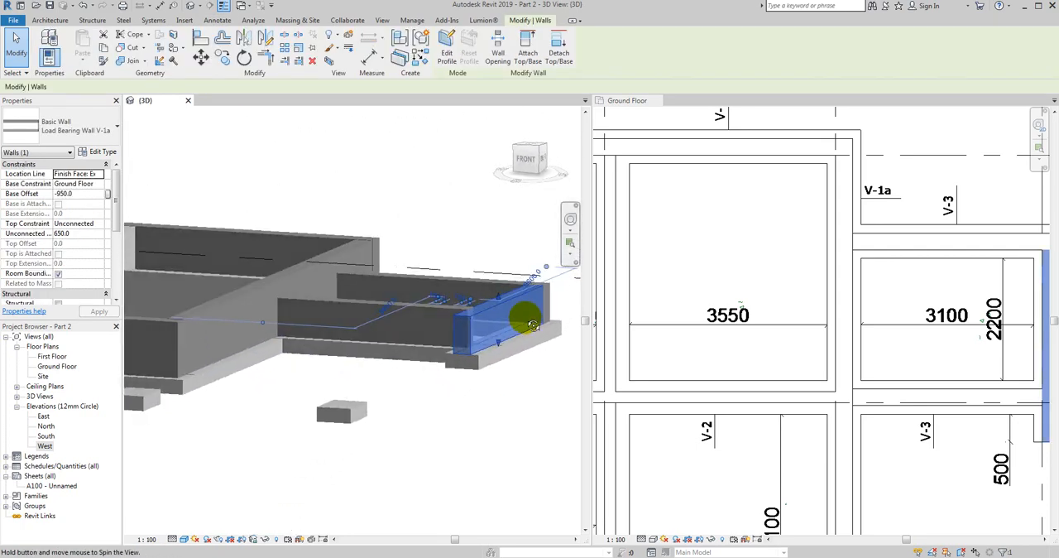
{"action": "middle_click_drag", "start_coordinate": [346, 300], "coordinate": [316, 306], "text": "shift"}
{"action": "scroll", "coordinate": [331, 242], "scroll_direction": "down", "scroll_amount": 1}
{"action": "middle_click_drag", "start_coordinate": [271, 431], "coordinate": [371, 459]}
{"action": "middle_click_drag", "start_coordinate": [376, 401], "coordinate": [388, 433], "text": "shift"}
{"action": "left_click", "coordinate": [503, 463]}
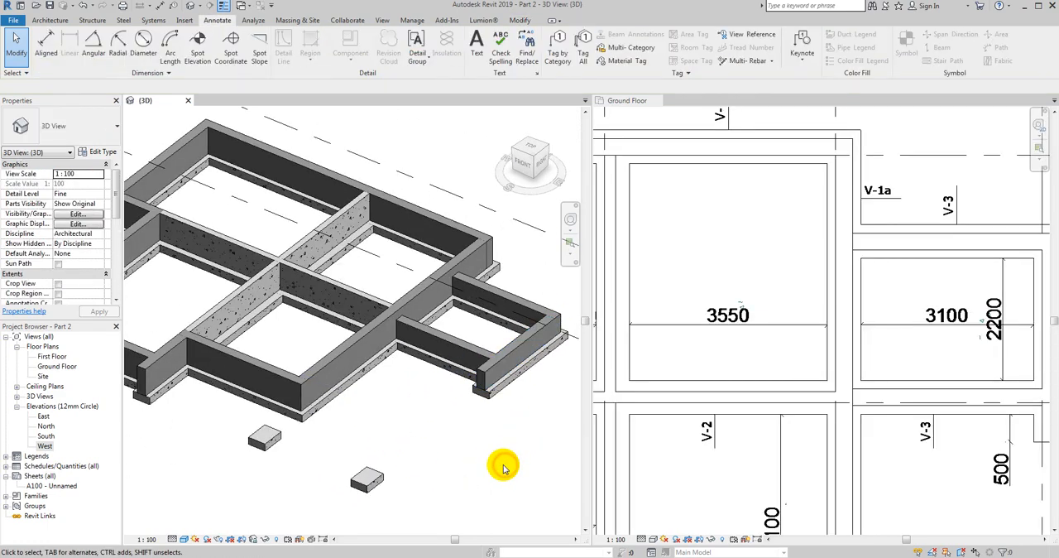
{"action": "scroll", "coordinate": [442, 402], "scroll_direction": "up", "scroll_amount": 5}
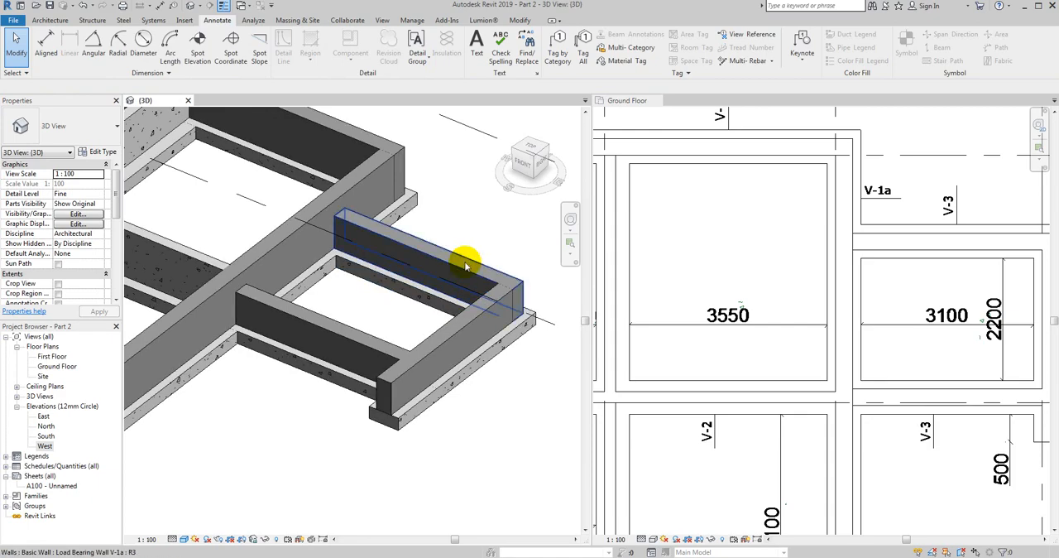
{"action": "scroll", "coordinate": [465, 265], "scroll_direction": "down", "scroll_amount": 4}
{"action": "middle_click_drag", "start_coordinate": [301, 406], "coordinate": [344, 339], "text": "shift"}
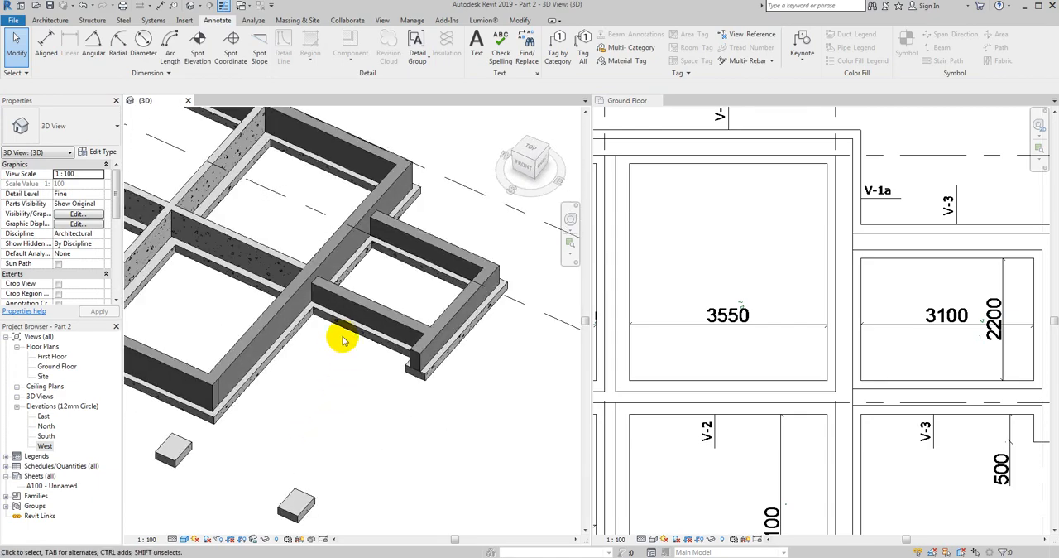
{"action": "left_click", "coordinate": [400, 234]}
{"action": "left_click", "coordinate": [274, 418]}
{"action": "middle_click_drag", "start_coordinate": [274, 419], "coordinate": [405, 349], "text": "shift"}
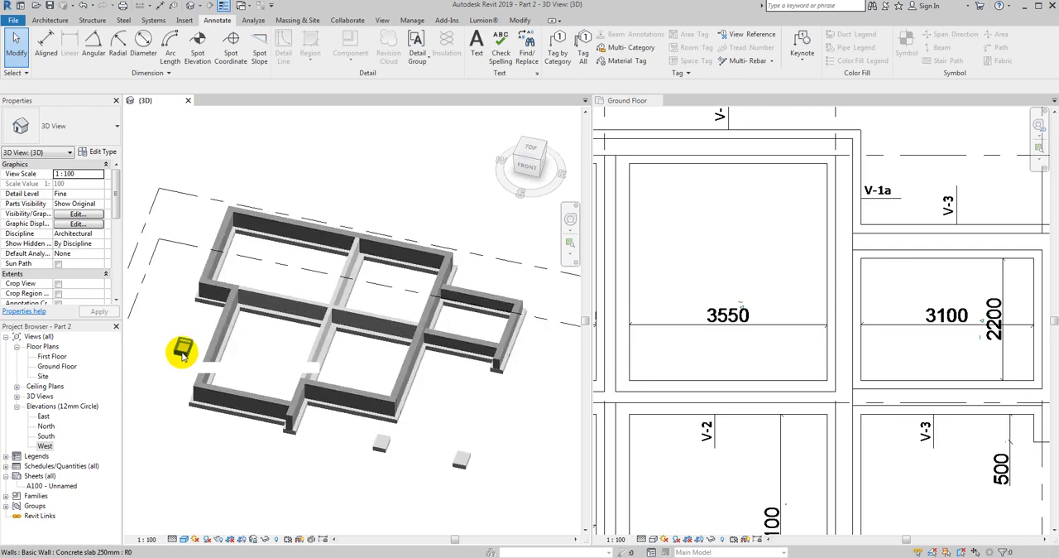
{"action": "scroll", "coordinate": [184, 348], "scroll_direction": "up", "scroll_amount": 4}
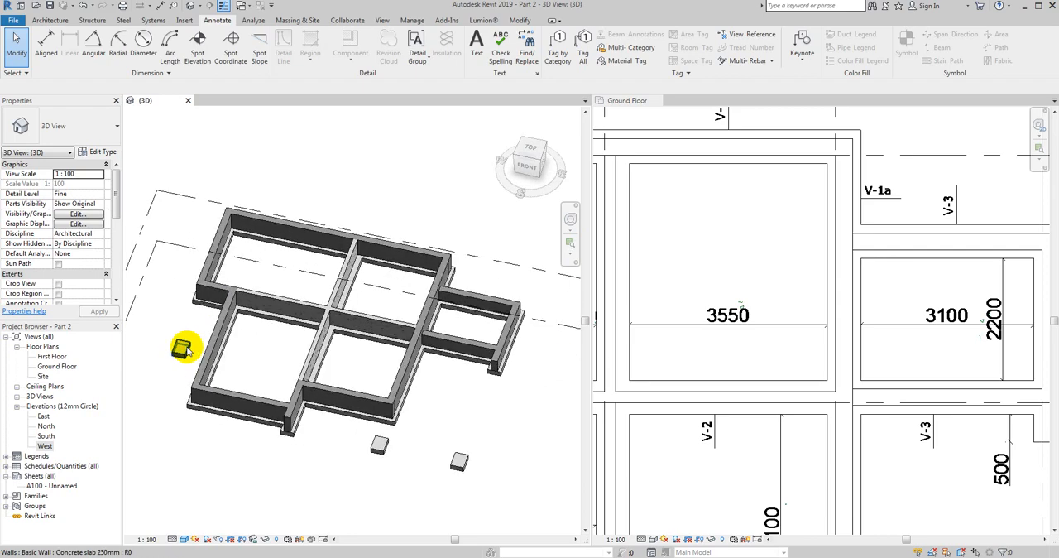
{"action": "scroll", "coordinate": [208, 350], "scroll_direction": "down", "scroll_amount": 3}
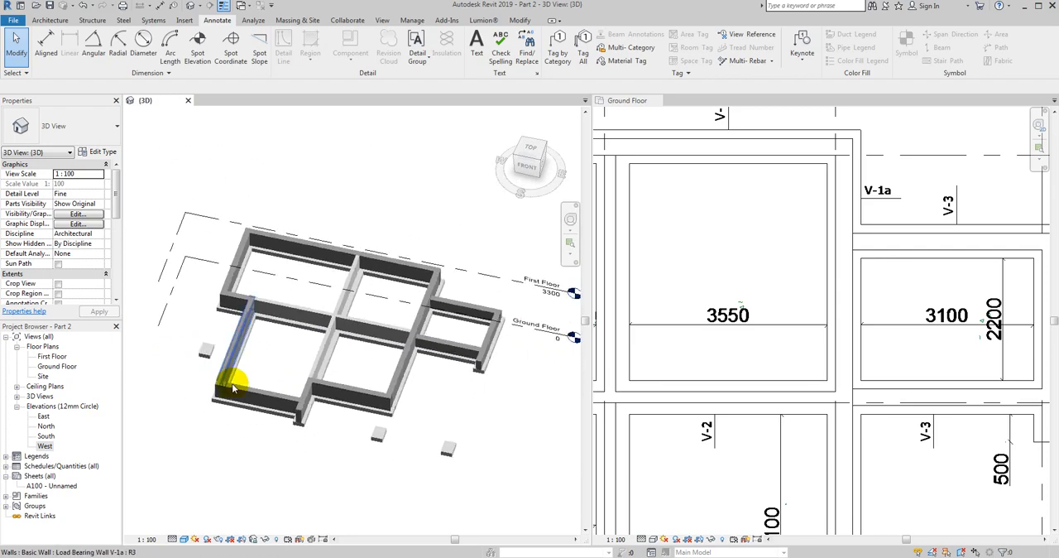
- Start creating a wall similar to the Load Bearing Wall V2 that runs along axis B
{"action": "left_click", "coordinate": [646, 344]}
{"action": "scroll", "coordinate": [778, 296], "scroll_direction": "down", "scroll_amount": 4}
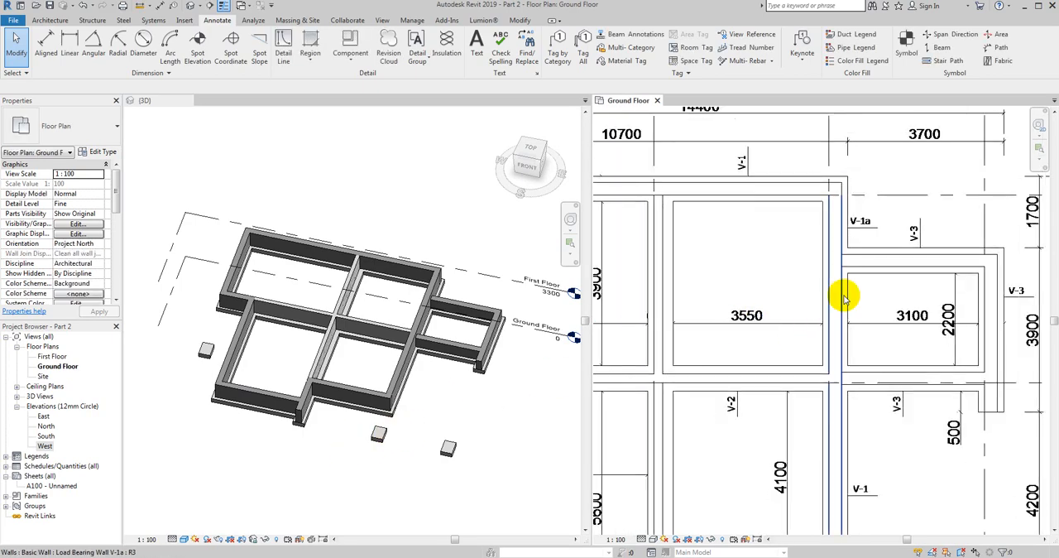
{"action": "scroll", "coordinate": [848, 296], "scroll_direction": "down", "scroll_amount": 2}
{"action": "scroll", "coordinate": [744, 392], "scroll_direction": "up", "scroll_amount": 6}
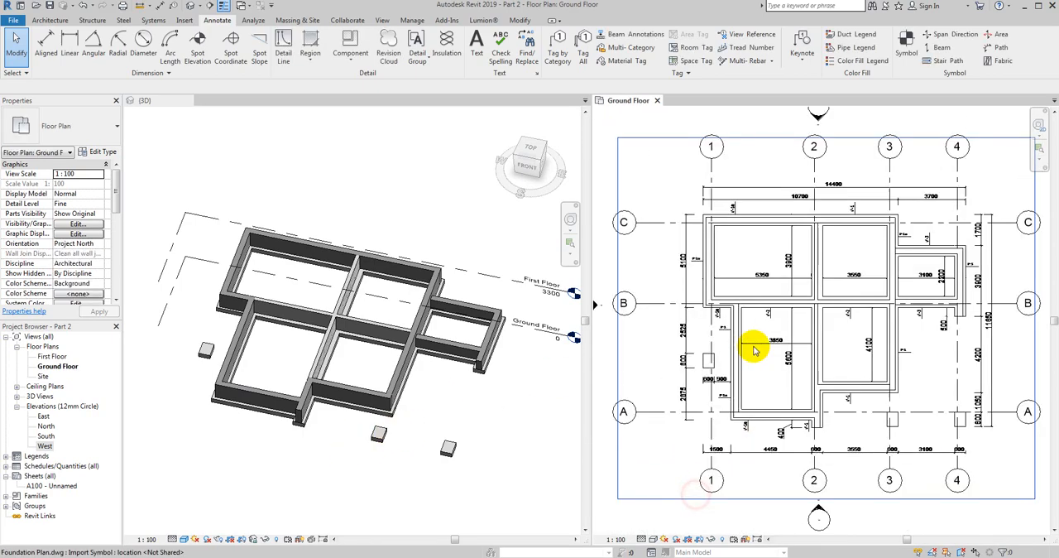
{"action": "scroll", "coordinate": [709, 273], "scroll_direction": "up", "scroll_amount": 2}
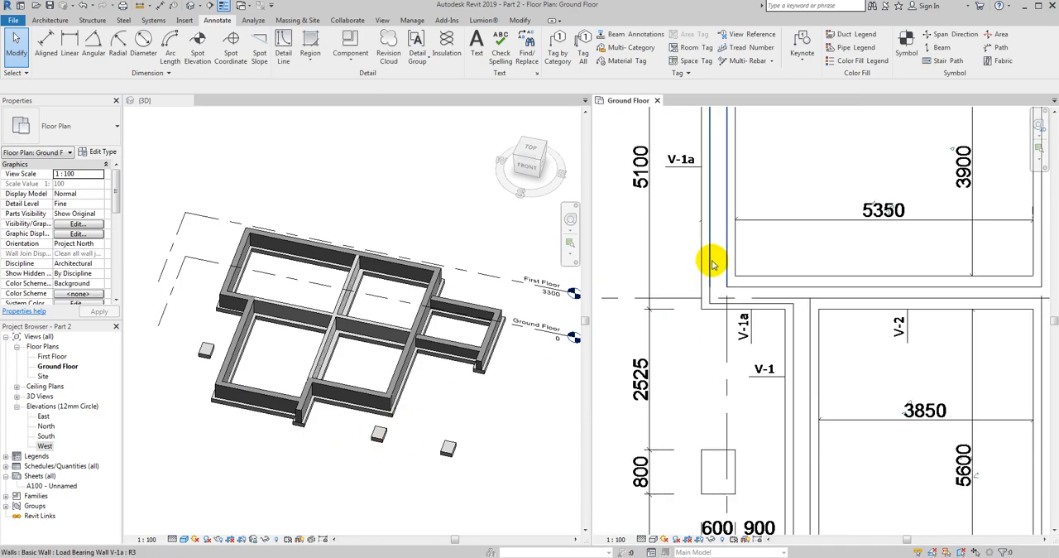
{"action": "scroll", "coordinate": [711, 263], "scroll_direction": "down", "scroll_amount": 1}
{"action": "left_click", "coordinate": [817, 282]}
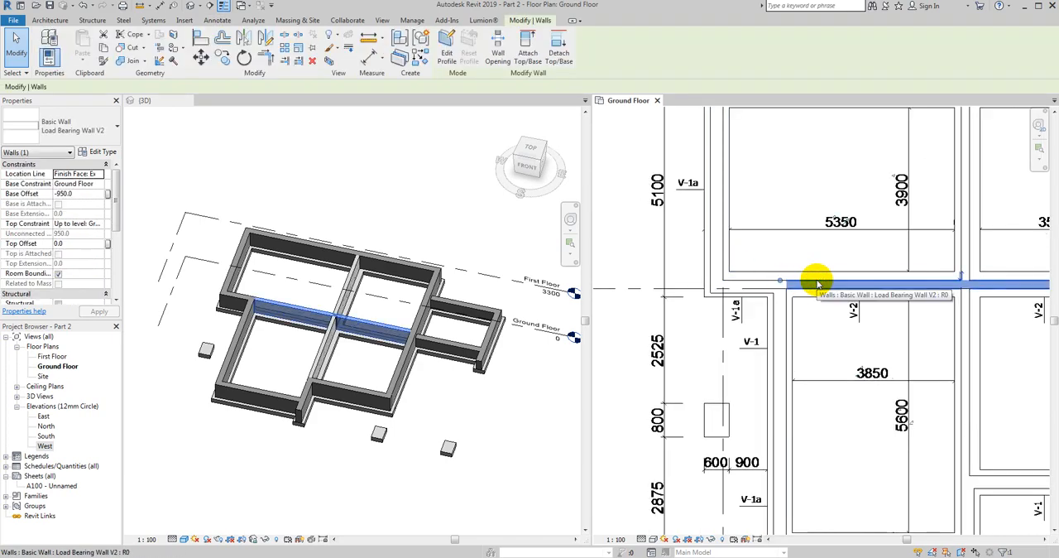
{"action": "right_click", "coordinate": [817, 284]}
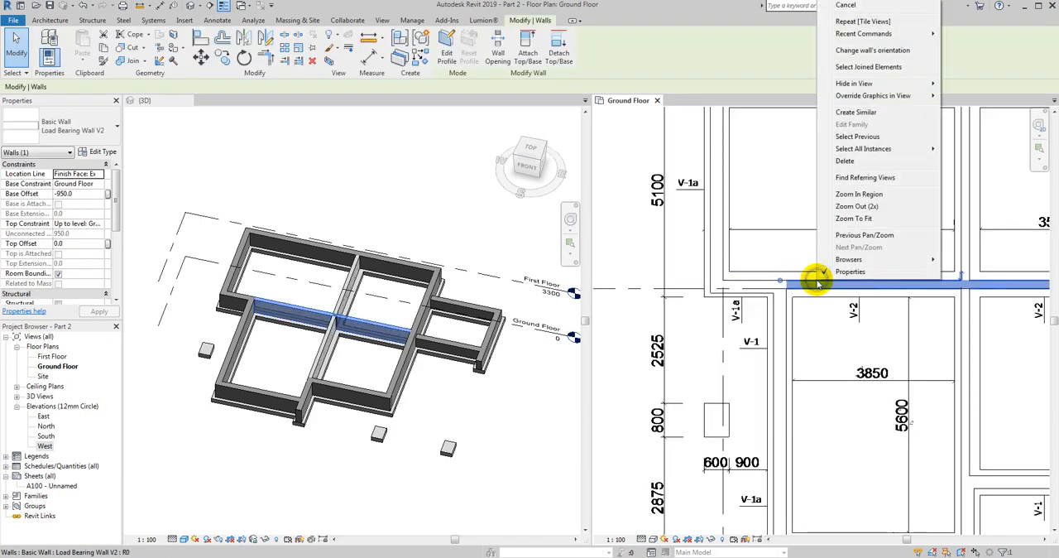
{"action": "left_click", "coordinate": [854, 111]}
{"action": "scroll", "coordinate": [709, 439], "scroll_direction": "up", "scroll_amount": 4}
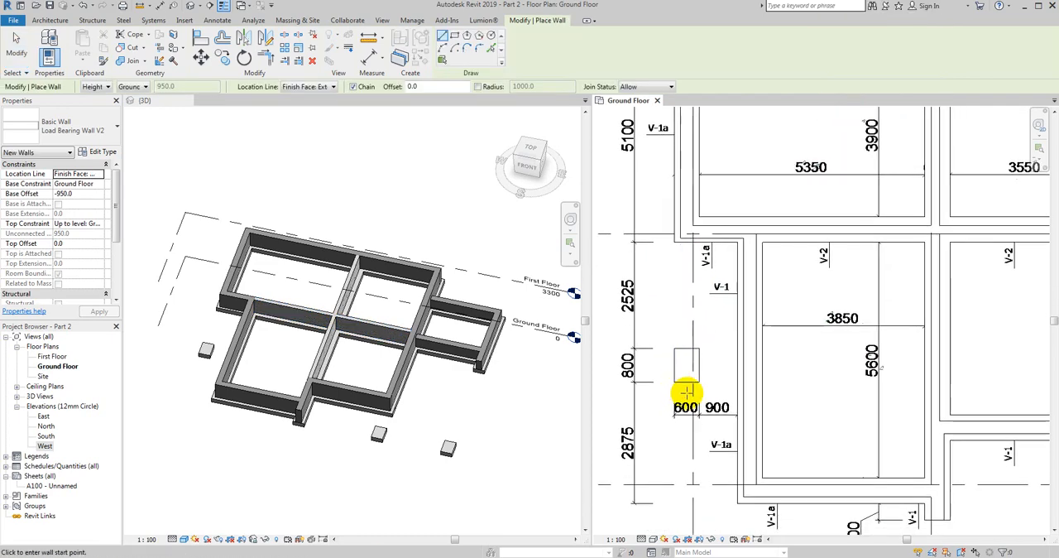
{"action": "left_click", "coordinate": [686, 375]}
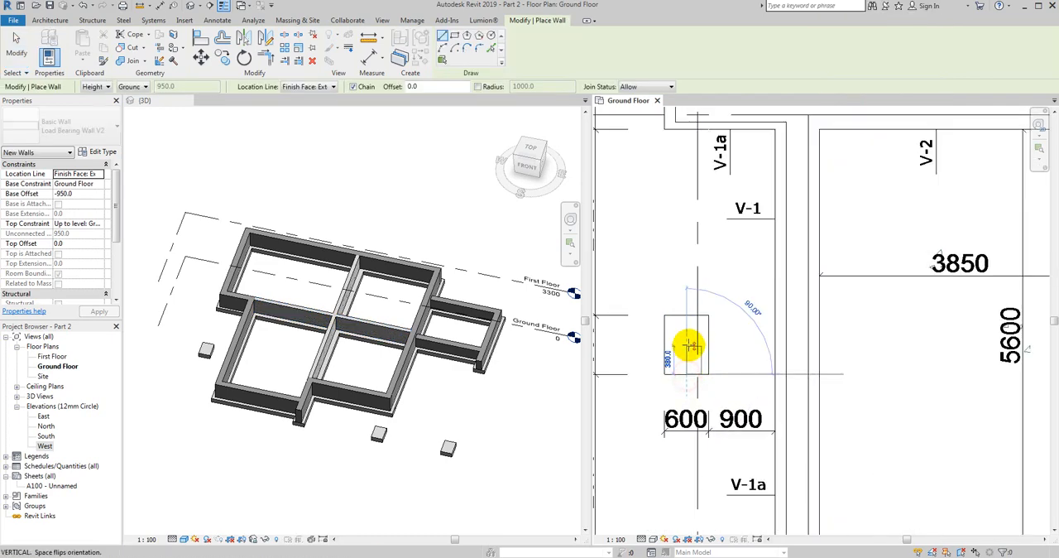
{"action": "scroll", "coordinate": [688, 334], "scroll_direction": "up", "scroll_amount": 3}
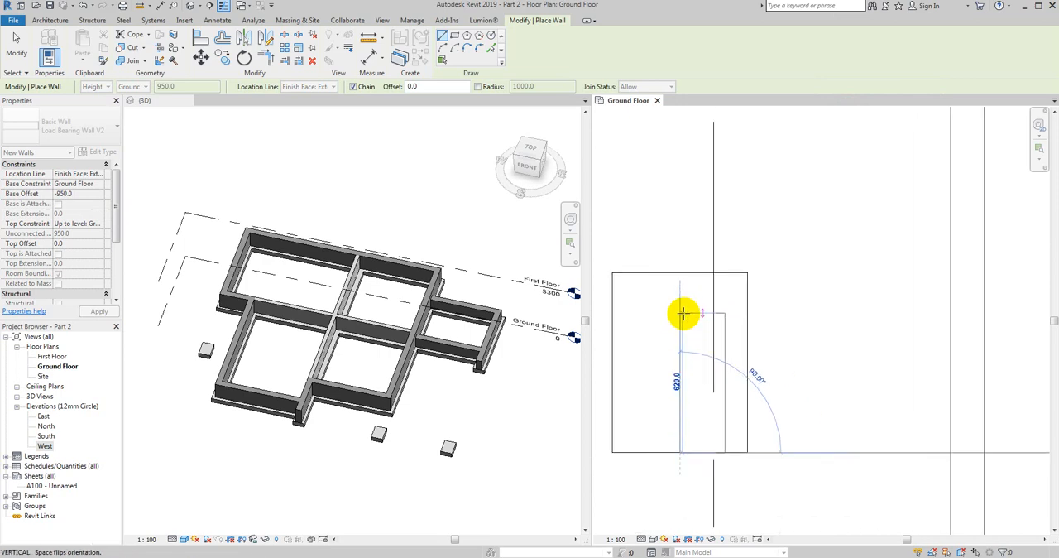
{"action": "key", "text": "Escape"}
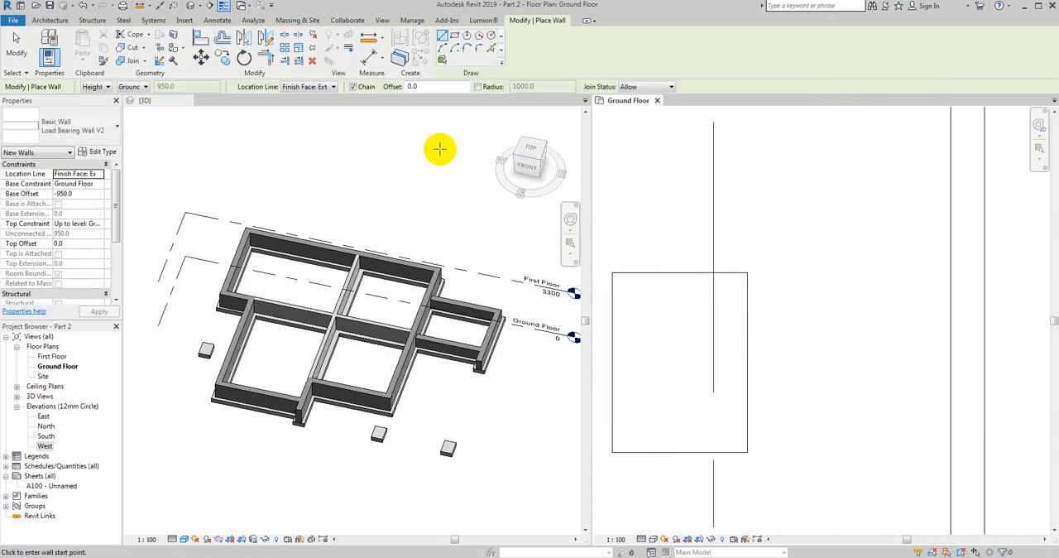
- Set the location line to Wall Centerline and draw an 800 mm V2 wall through the middle of the isolated pad on axis 1
{"action": "left_click", "coordinate": [331, 87]}
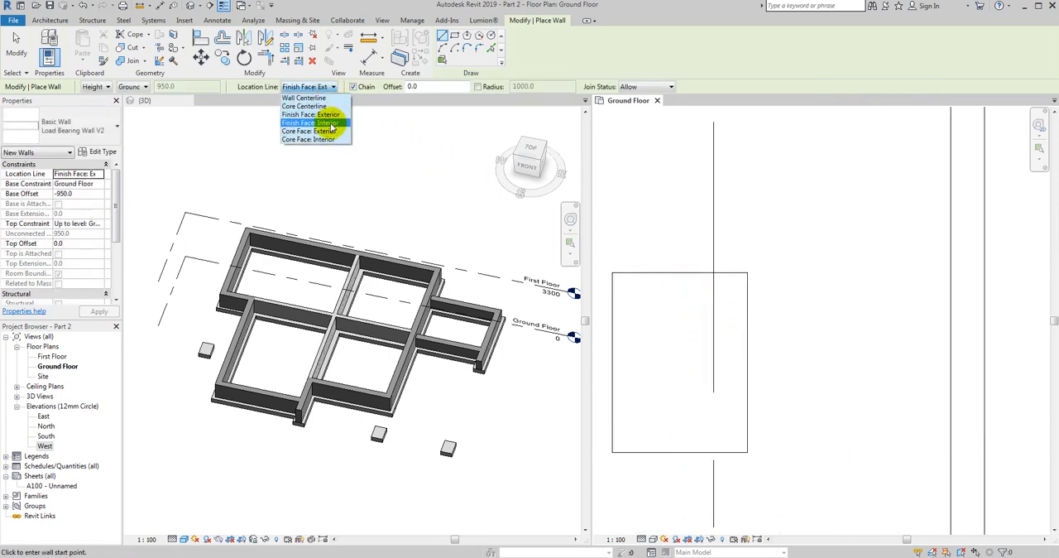
{"action": "left_click", "coordinate": [313, 98]}
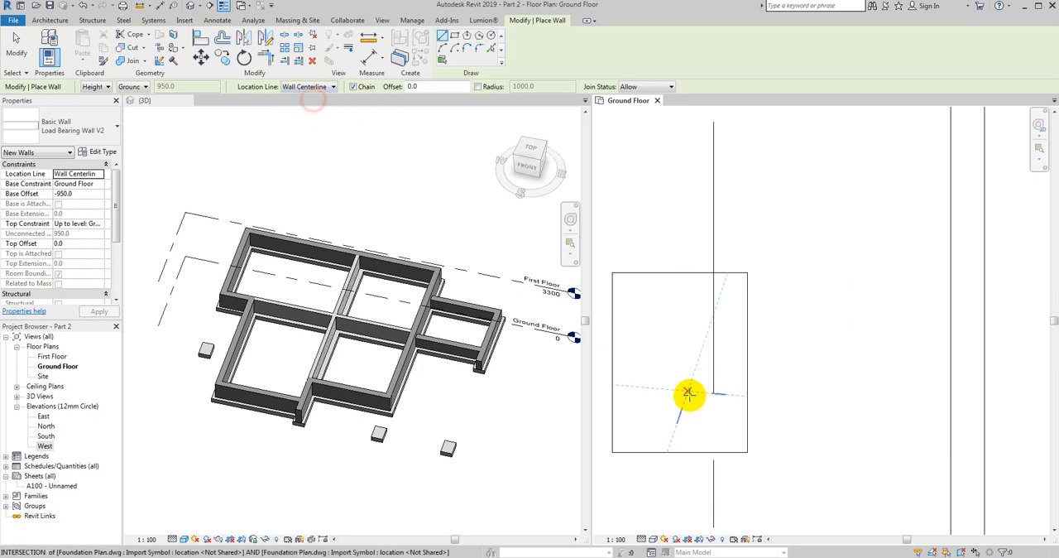
{"action": "left_click", "coordinate": [681, 453]}
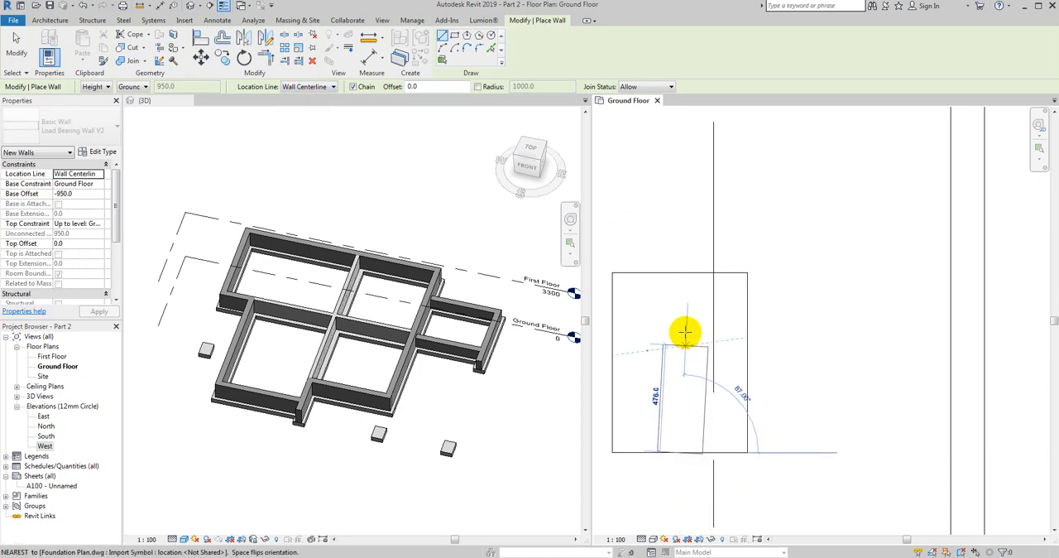
{"action": "left_click", "coordinate": [678, 273]}
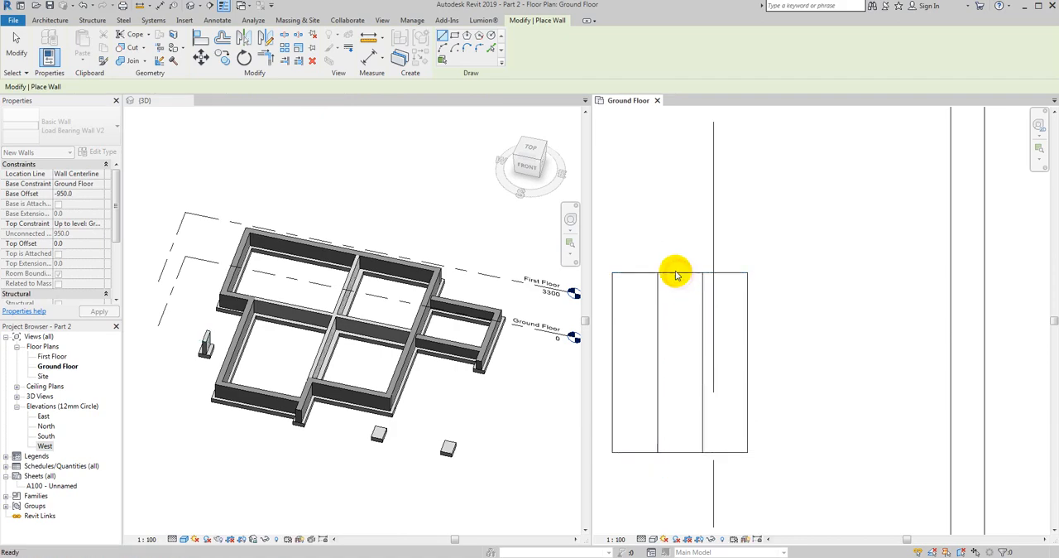
{"action": "key", "text": "Escape"}
{"action": "scroll", "coordinate": [634, 226], "scroll_direction": "down", "scroll_amount": 4}
{"action": "key", "text": "Escape"}
- Check the constraints of the wall on the axis 1 pad and how it sits on the pad in 3D
{"action": "scroll", "coordinate": [637, 231], "scroll_direction": "up", "scroll_amount": 4}
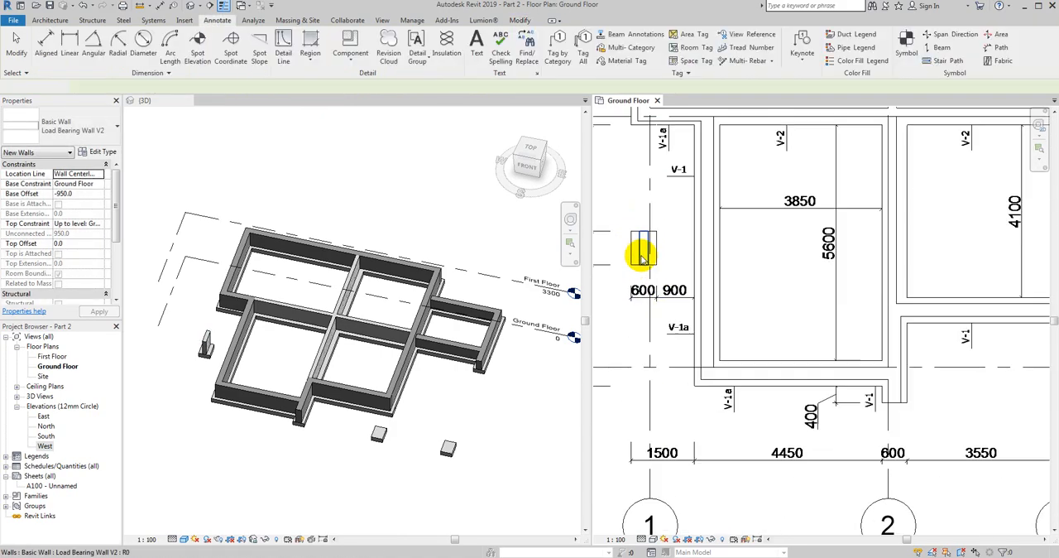
{"action": "left_click", "coordinate": [639, 240]}
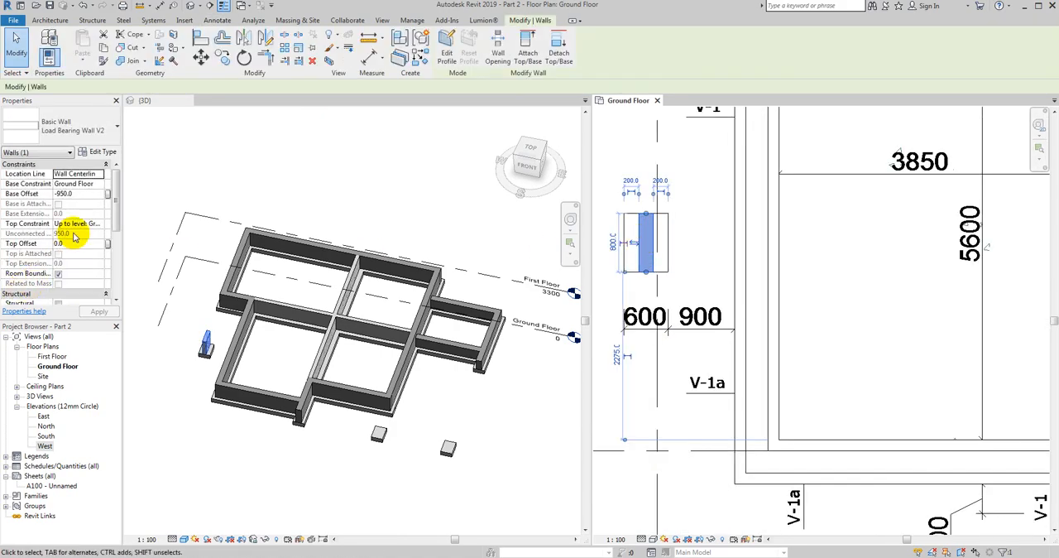
{"action": "scroll", "coordinate": [637, 286], "scroll_direction": "down", "scroll_amount": 2}
{"action": "middle_click_drag", "start_coordinate": [642, 254], "coordinate": [671, 281]}
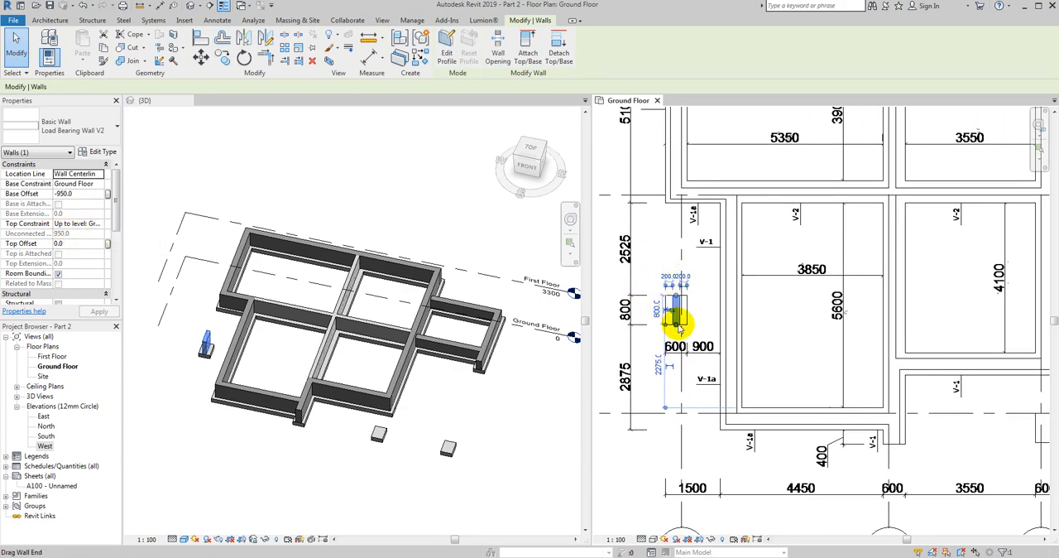
{"action": "key", "text": "Escape"}
{"action": "middle_click_drag", "start_coordinate": [253, 440], "coordinate": [253, 419], "text": "shift"}
{"action": "scroll", "coordinate": [199, 350], "scroll_direction": "up", "scroll_amount": 2}
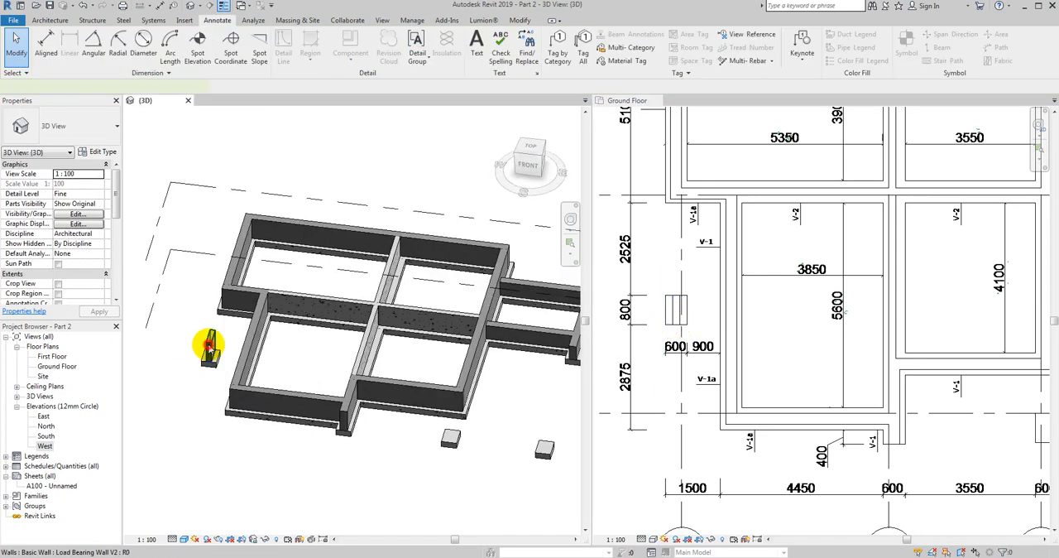
- Create a similar V2 wall in the plan, centred across the full depth of the isolated pad on axis 3
{"action": "left_click", "coordinate": [210, 346]}
{"action": "right_click", "coordinate": [211, 348]}
{"action": "left_click", "coordinate": [693, 397]}
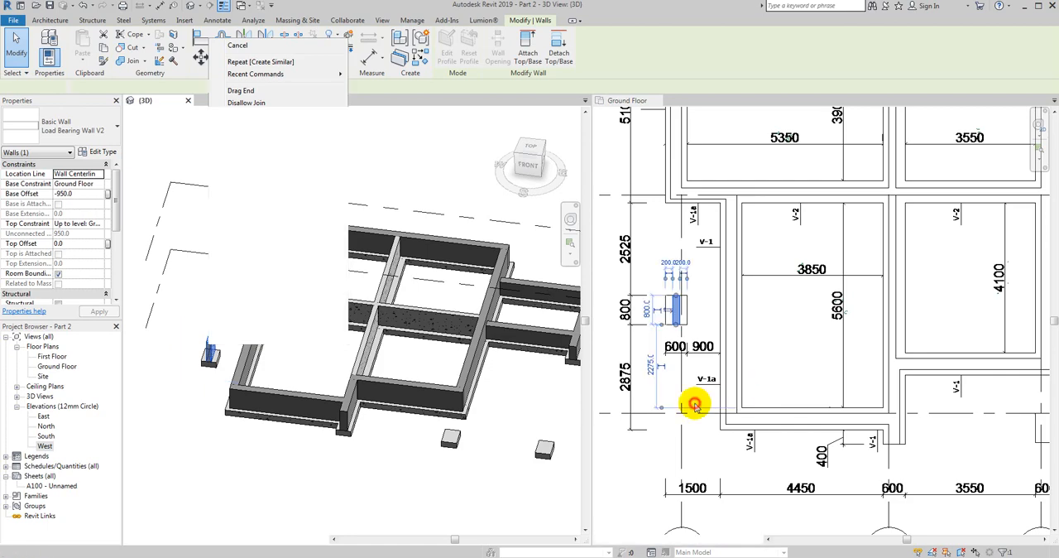
{"action": "right_click", "coordinate": [662, 364]}
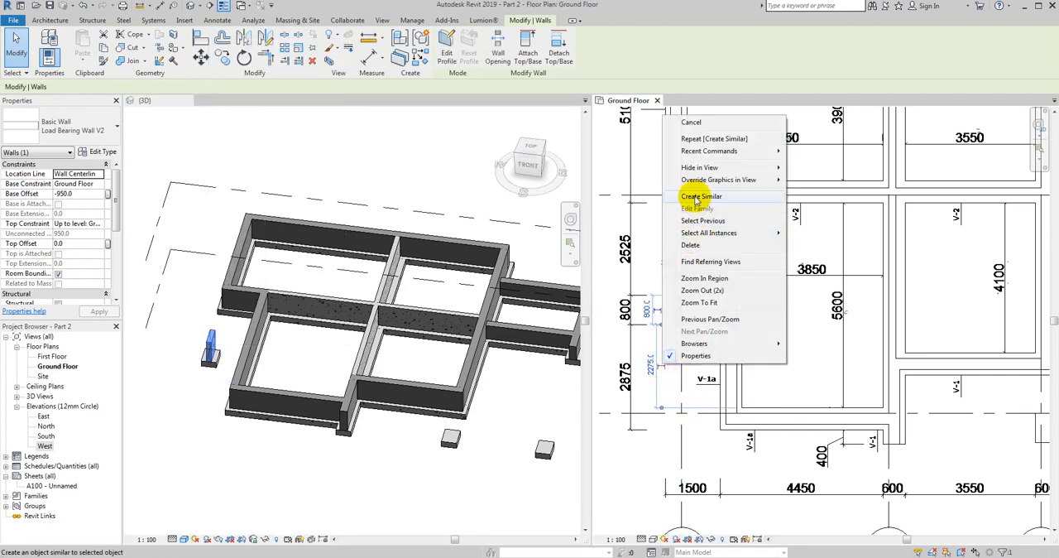
{"action": "left_click", "coordinate": [695, 199]}
{"action": "middle_click_drag", "start_coordinate": [704, 461], "coordinate": [753, 395]}
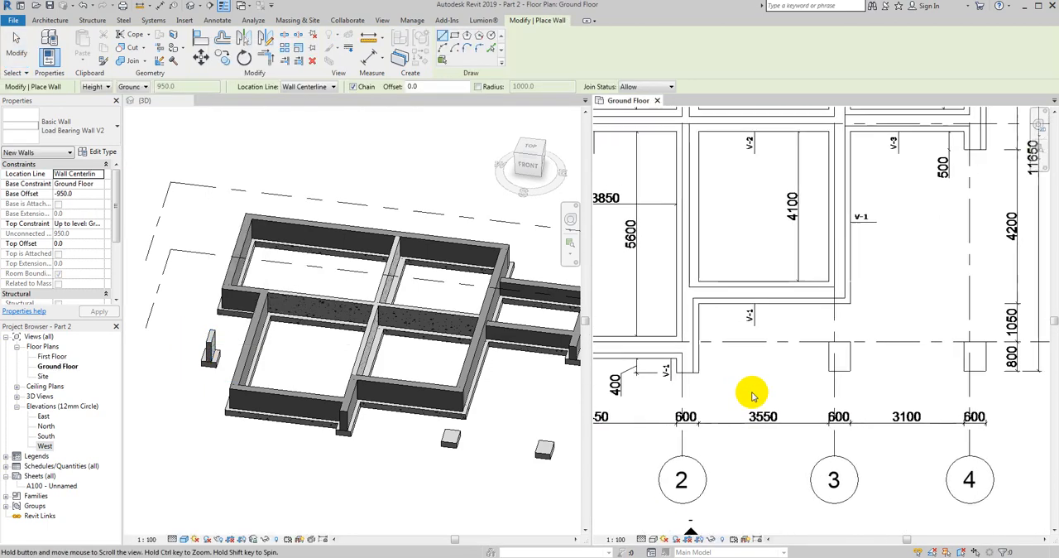
{"action": "scroll", "coordinate": [838, 376], "scroll_direction": "up", "scroll_amount": 2}
{"action": "left_click", "coordinate": [840, 370]}
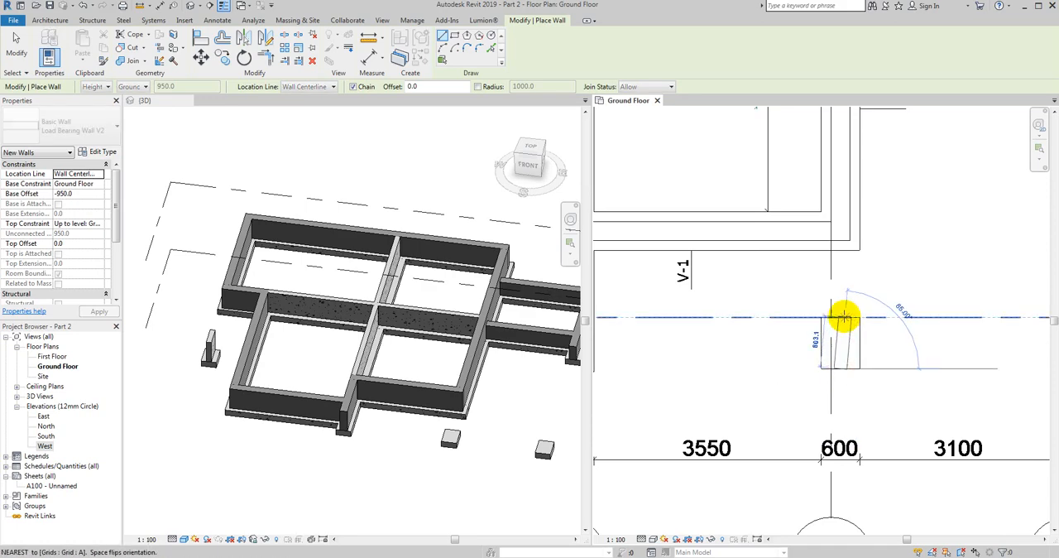
{"action": "left_click", "coordinate": [841, 317]}
{"action": "key", "text": "Escape"}
- Draw an 800 mm V2 wall centred on the isolated pad on axis 4 and finish placing walls
{"action": "scroll", "coordinate": [861, 339], "scroll_direction": "down", "scroll_amount": 2}
{"action": "middle_click_drag", "start_coordinate": [898, 375], "coordinate": [713, 390]}
{"action": "scroll", "coordinate": [815, 370], "scroll_direction": "up", "scroll_amount": 2}
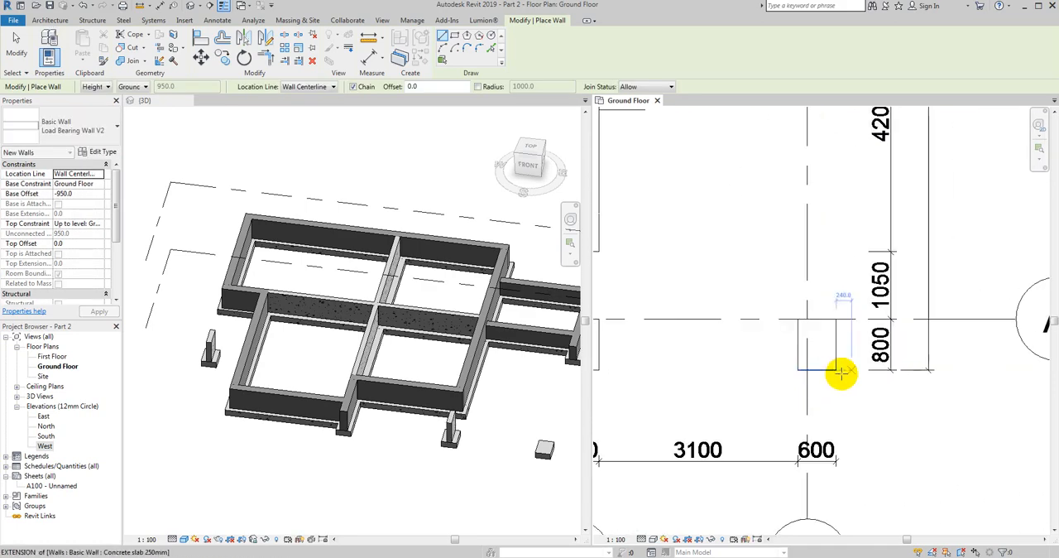
{"action": "left_click", "coordinate": [815, 370]}
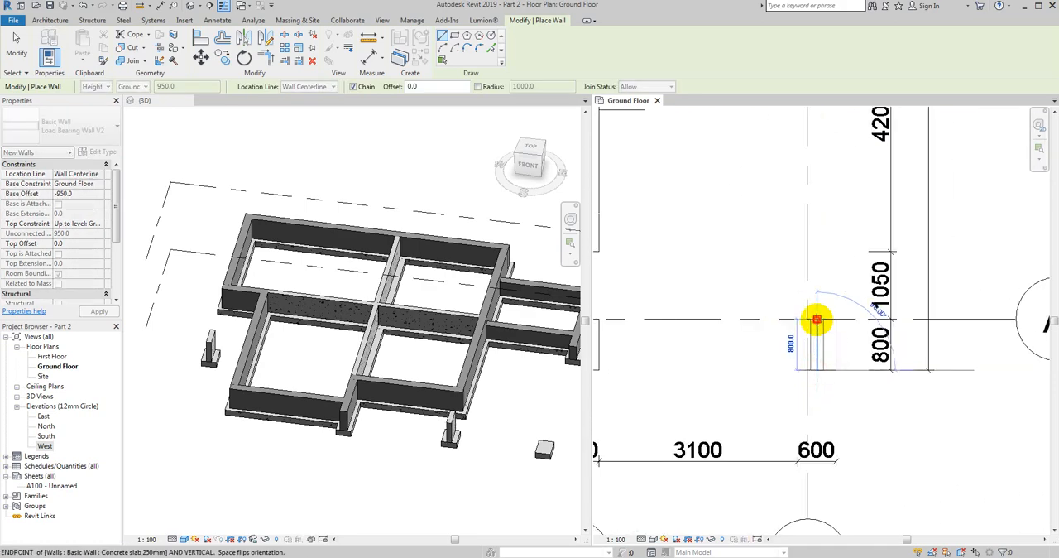
{"action": "left_click", "coordinate": [816, 320]}
{"action": "key", "text": "Escape"}
{"action": "key", "text": "Escape"}
{"action": "scroll", "coordinate": [838, 310], "scroll_direction": "down", "scroll_amount": 5}
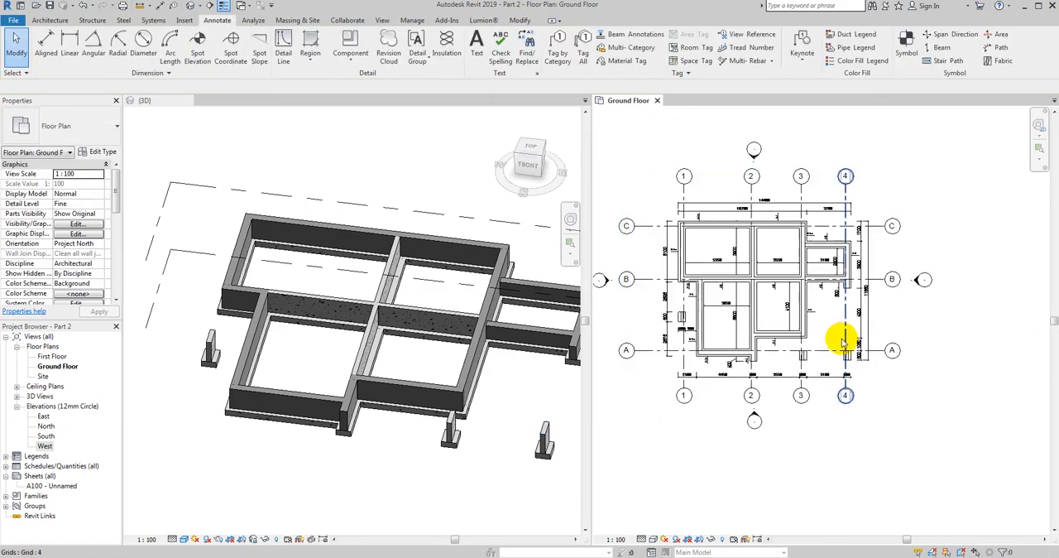
- Examine in the 3D top view how the V2 wall along axis 2 sits on its concrete slab strip
{"action": "left_click", "coordinate": [379, 497]}
{"action": "middle_click_drag", "start_coordinate": [379, 497], "coordinate": [424, 412], "text": "shift"}
{"action": "scroll", "coordinate": [368, 358], "scroll_direction": "up", "scroll_amount": 3}
{"action": "left_click", "coordinate": [359, 349]}
{"action": "scroll", "coordinate": [415, 389], "scroll_direction": "down", "scroll_amount": 2}
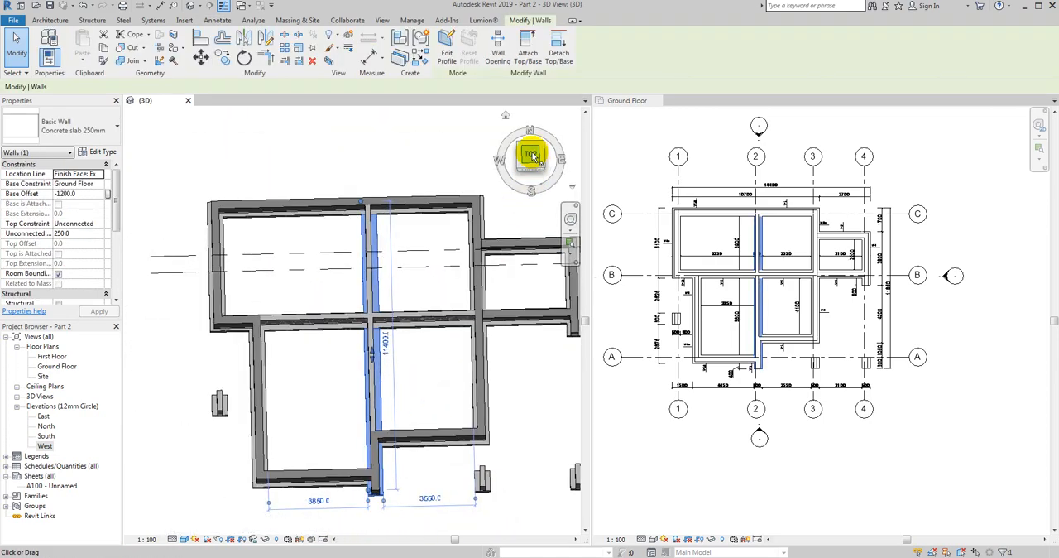
{"action": "left_click", "coordinate": [532, 156]}
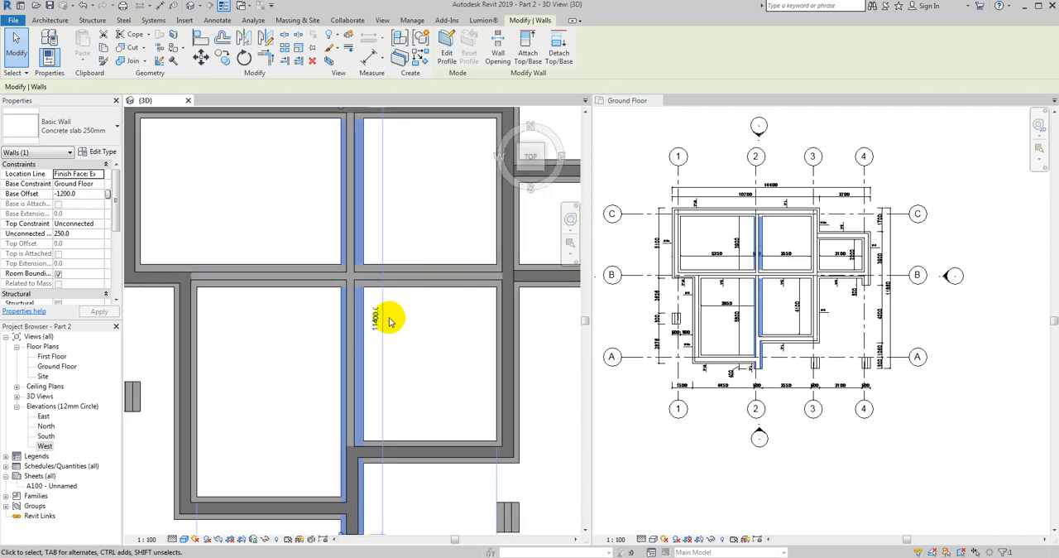
{"action": "scroll", "coordinate": [376, 348], "scroll_direction": "down", "scroll_amount": 4}
{"action": "scroll", "coordinate": [372, 354], "scroll_direction": "up", "scroll_amount": 1}
{"action": "scroll", "coordinate": [351, 323], "scroll_direction": "up", "scroll_amount": 5}
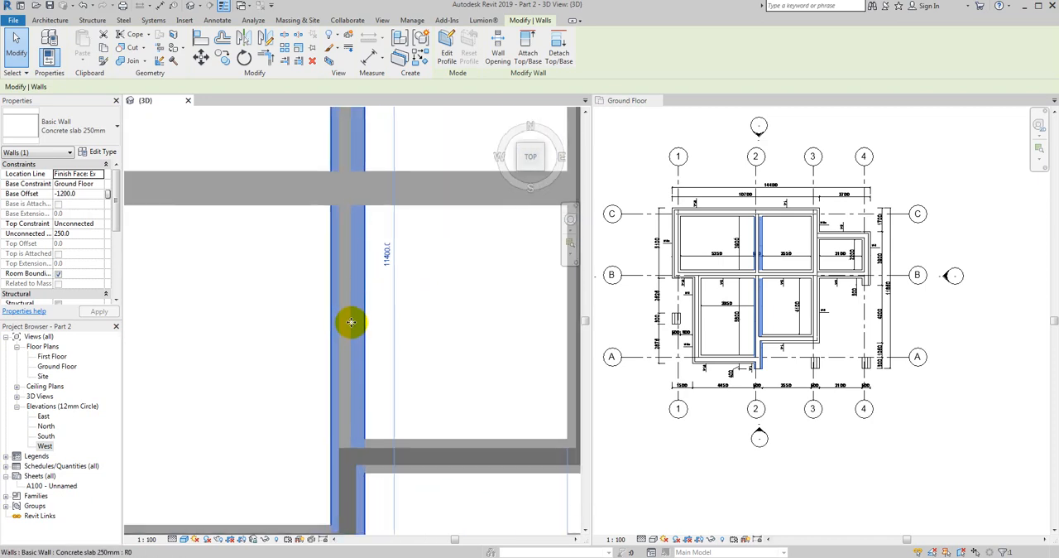
{"action": "scroll", "coordinate": [390, 265], "scroll_direction": "down", "scroll_amount": 2}
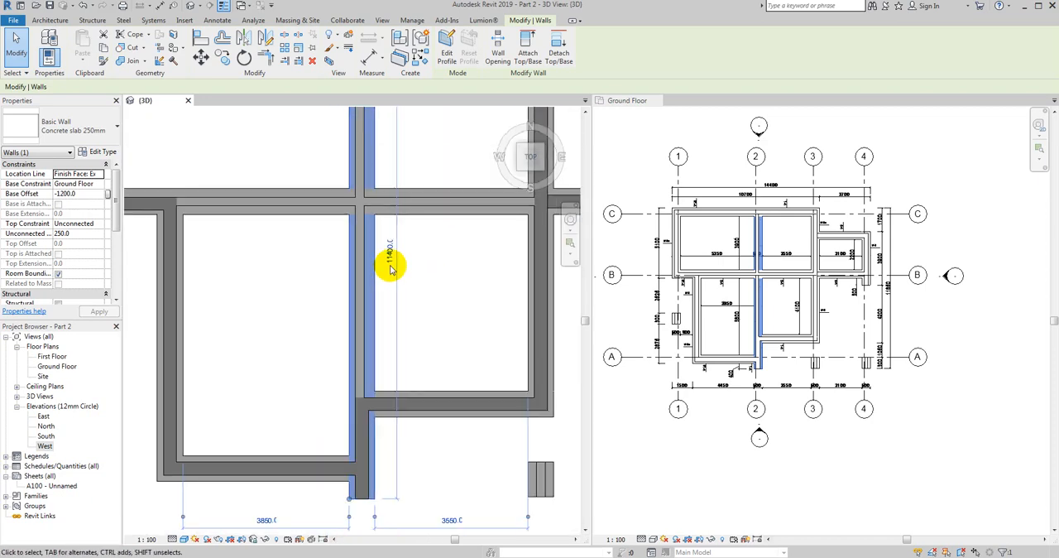
{"action": "key", "text": "Escape"}
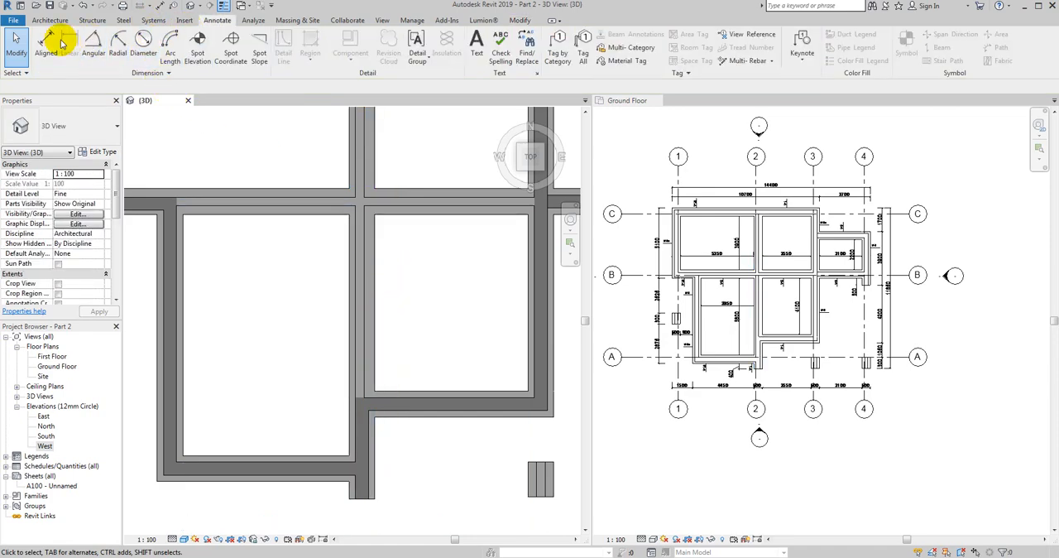
- Dimension the concrete slab strip's projection on both sides of the V2 wall along axis 2
{"action": "left_click", "coordinate": [61, 43]}
{"action": "scroll", "coordinate": [371, 295], "scroll_direction": "up", "scroll_amount": 2}
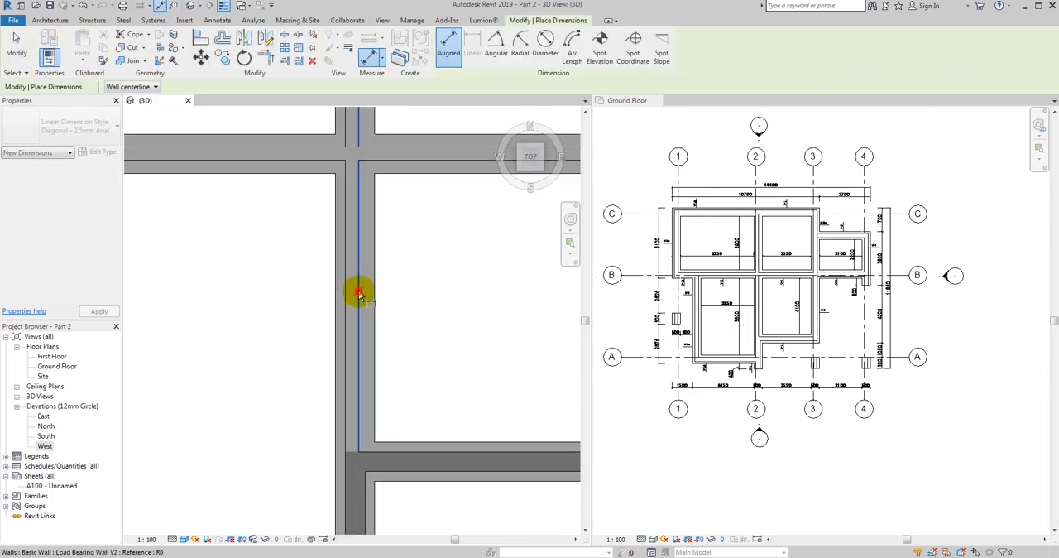
{"action": "left_click", "coordinate": [400, 293]}
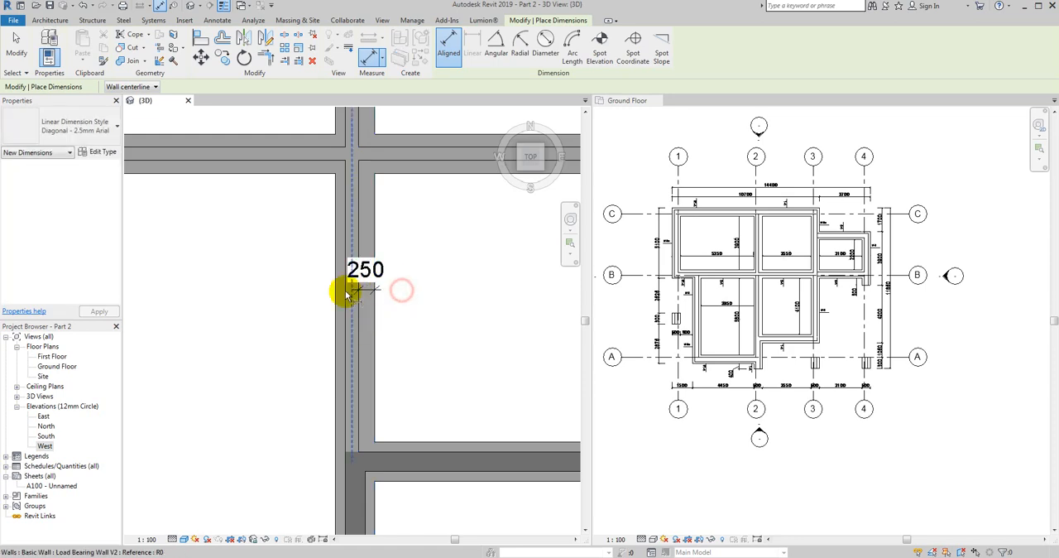
{"action": "scroll", "coordinate": [350, 306], "scroll_direction": "up", "scroll_amount": 2}
{"action": "left_click", "coordinate": [347, 308]}
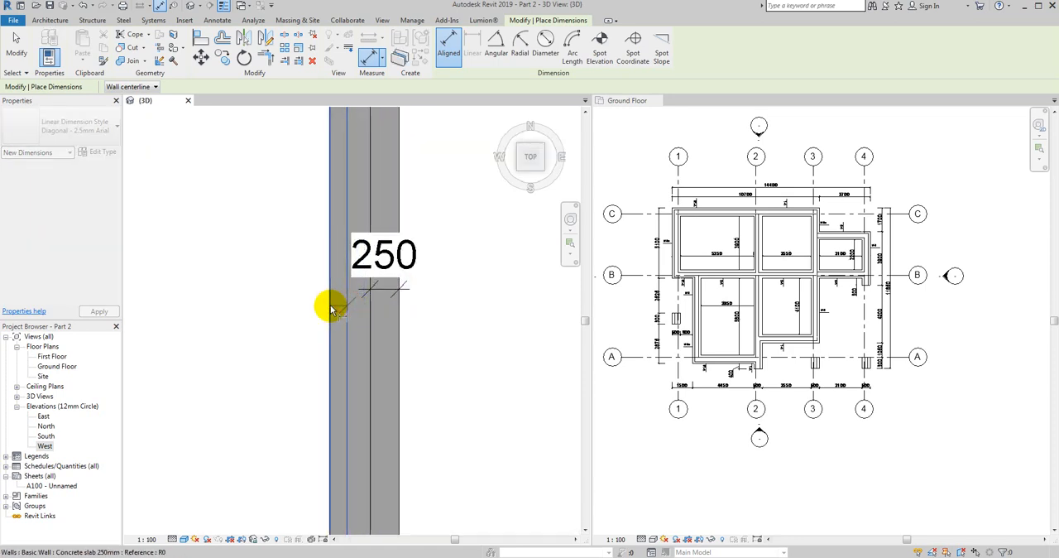
{"action": "left_click", "coordinate": [330, 302]}
{"action": "left_click", "coordinate": [271, 225]}
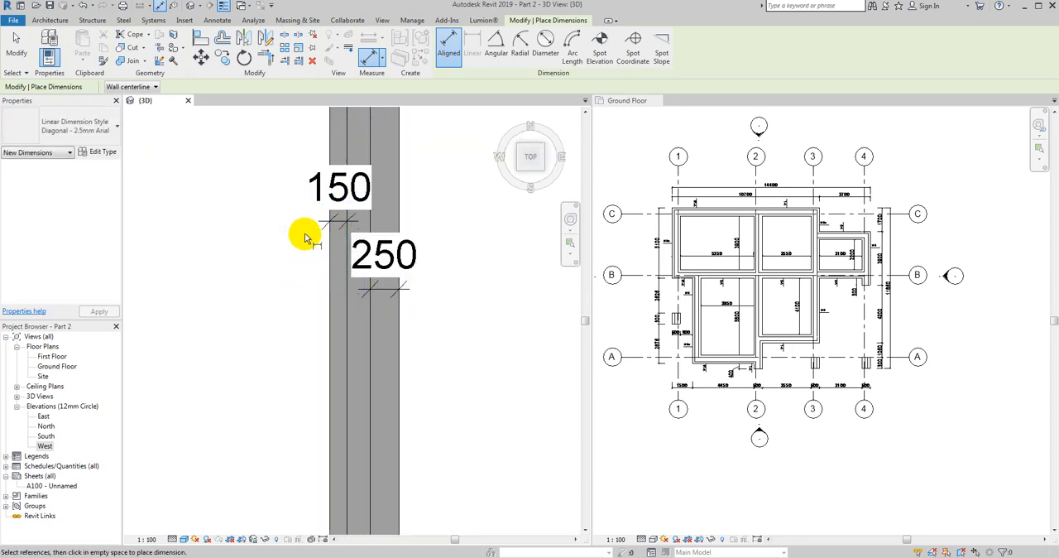
{"action": "scroll", "coordinate": [304, 233], "scroll_direction": "down", "scroll_amount": 3}
{"action": "key", "text": "Escape"}
{"action": "key", "text": "Escape"}
- Try to move the concrete slab strip along axis 2 horizontally to centre it under the V2 wall
{"action": "left_click", "coordinate": [346, 296]}
{"action": "scroll", "coordinate": [348, 294], "scroll_direction": "up", "scroll_amount": 4}
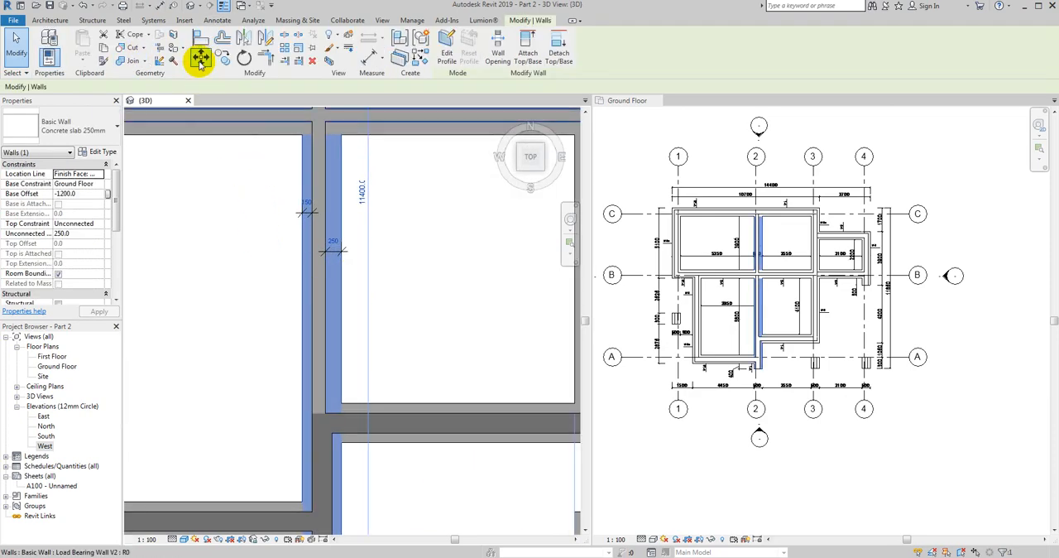
{"action": "left_click", "coordinate": [199, 63]}
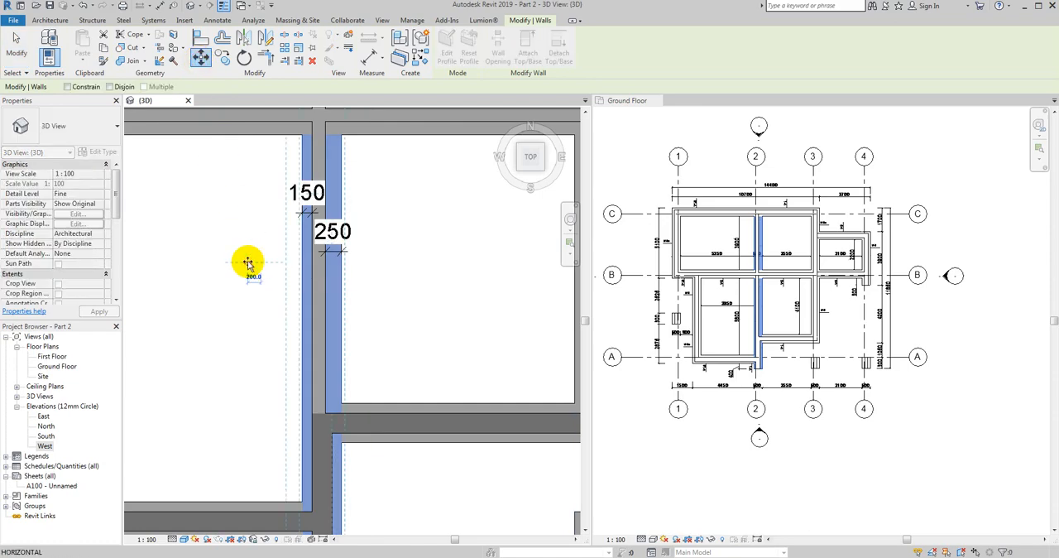
{"action": "key", "text": "Return"}
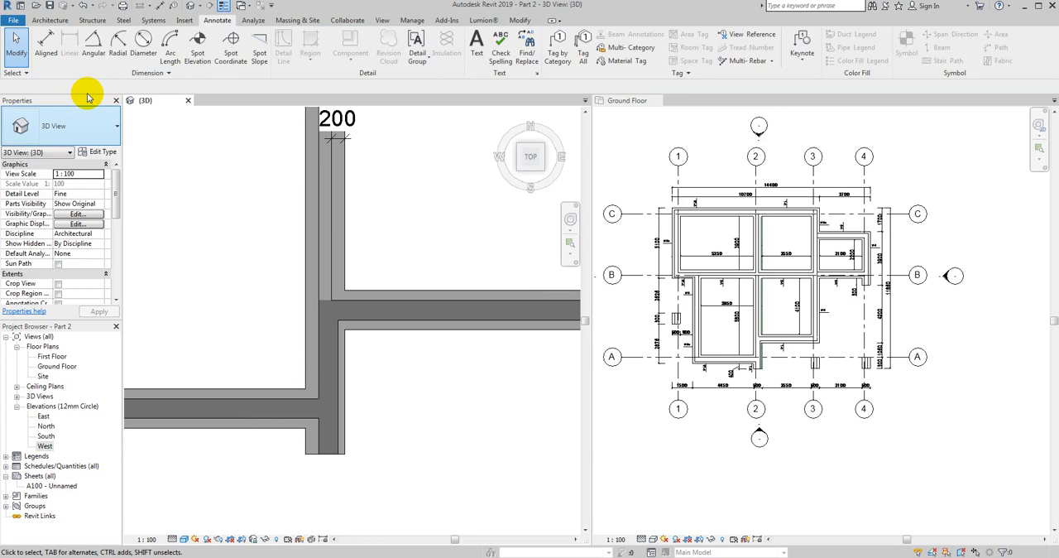
{"action": "left_click", "coordinate": [45, 45]}
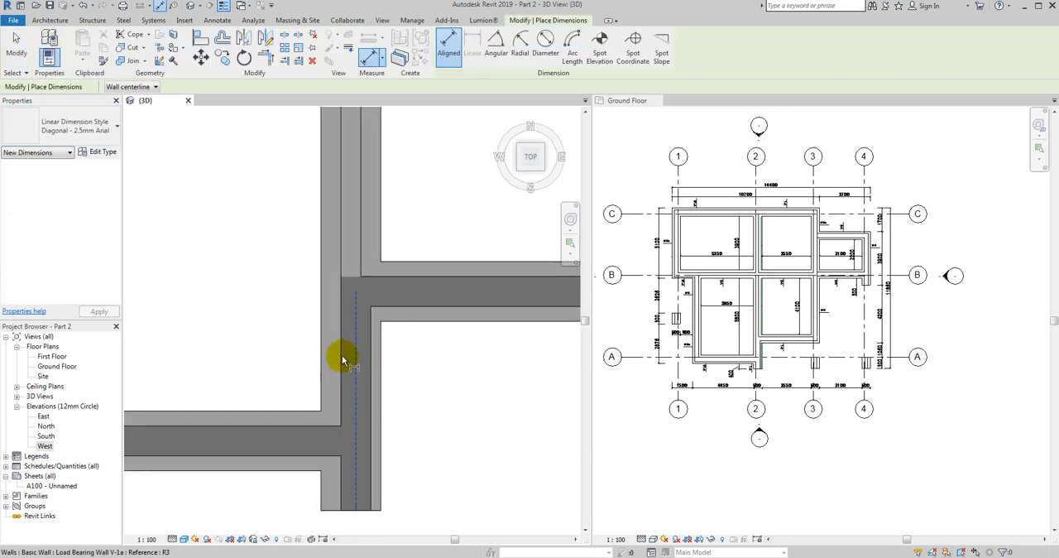
{"action": "key", "text": "Tab"}
{"action": "left_click", "coordinate": [344, 360]}
{"action": "key", "text": "Tab"}
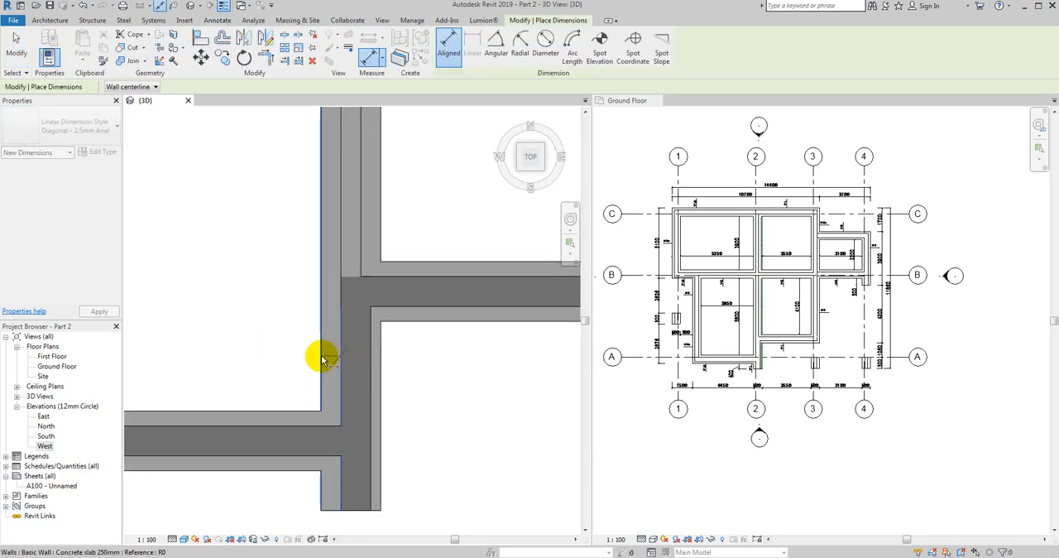
{"action": "key", "text": "Escape"}
{"action": "key", "text": "Escape"}
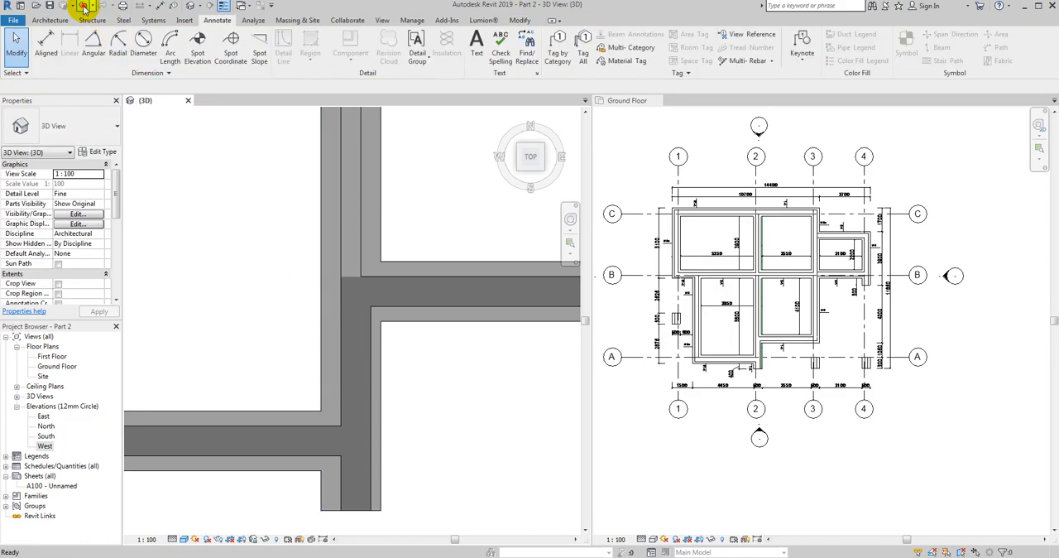
- Undo the slab strip's move and delete both projection dimensions beside the V2 wall along axis 2
{"action": "left_click", "coordinate": [83, 7]}
{"action": "scroll", "coordinate": [338, 255], "scroll_direction": "up", "scroll_amount": 2}
{"action": "left_click", "coordinate": [337, 254]}
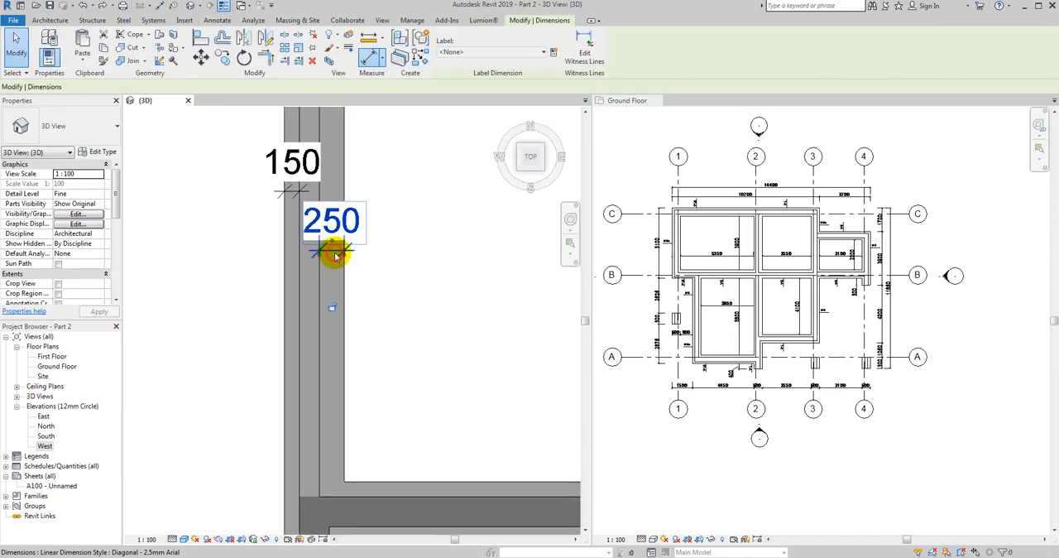
{"action": "key", "text": "Delete"}
{"action": "left_click", "coordinate": [289, 195]}
{"action": "key", "text": "Delete"}
{"action": "scroll", "coordinate": [291, 196], "scroll_direction": "down", "scroll_amount": 2}
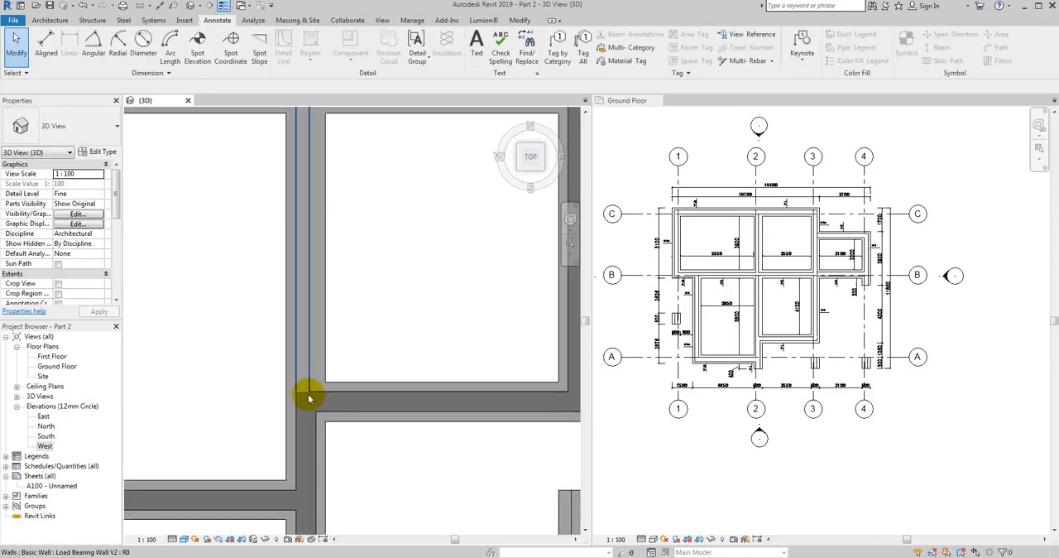
- Examine the whole foundation in an angled 3D view, including the load bearing walls, concrete strips and isolated pads
{"action": "scroll", "coordinate": [359, 361], "scroll_direction": "down", "scroll_amount": 4}
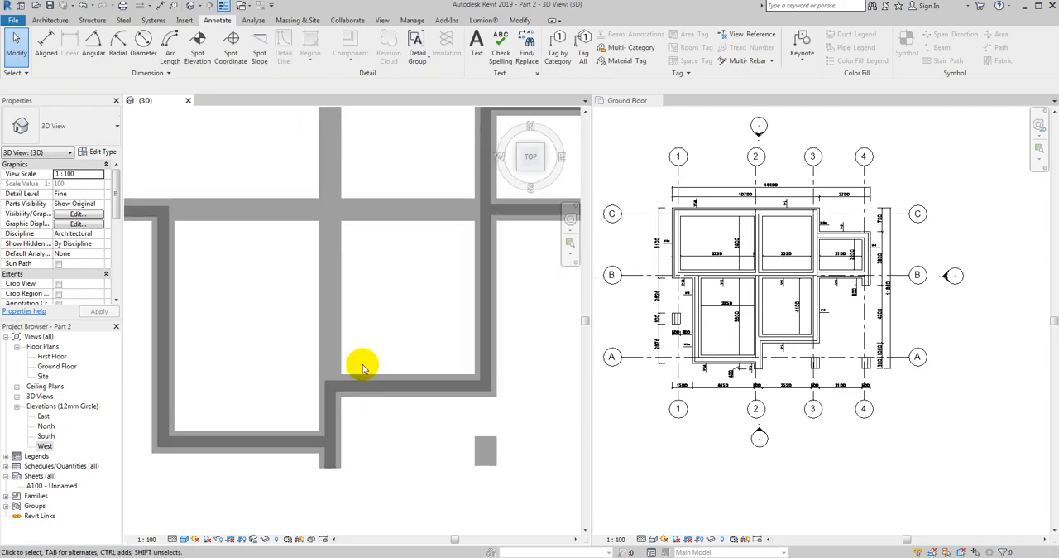
{"action": "mouse_move", "coordinate": [409, 425]}
{"action": "middle_mouse_down", "text": "shift"}
{"action": "mouse_move", "coordinate": [358, 308]}
{"action": "mouse_move", "coordinate": [307, 359]}
{"action": "mouse_move", "coordinate": [295, 406]}
{"action": "mouse_move", "coordinate": [369, 385]}
{"action": "mouse_move", "coordinate": [340, 421]}
{"action": "mouse_move", "coordinate": [149, 410]}
{"action": "mouse_move", "coordinate": [312, 389]}
{"action": "mouse_move", "coordinate": [406, 444]}
{"action": "mouse_move", "coordinate": [402, 428]}
{"action": "middle_mouse_up", "text": "shift"}
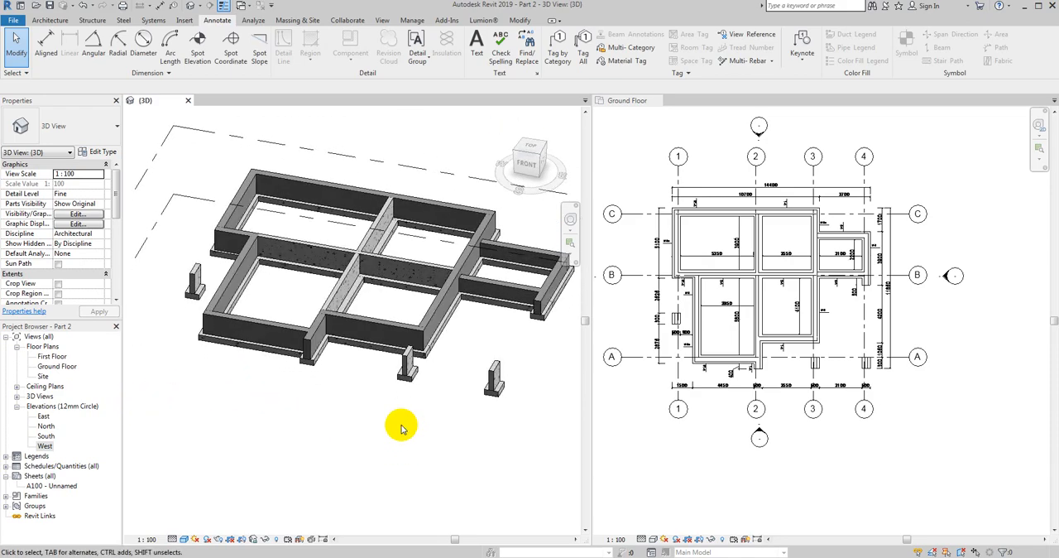
{"action": "scroll", "coordinate": [276, 411], "scroll_direction": "down", "scroll_amount": 1}
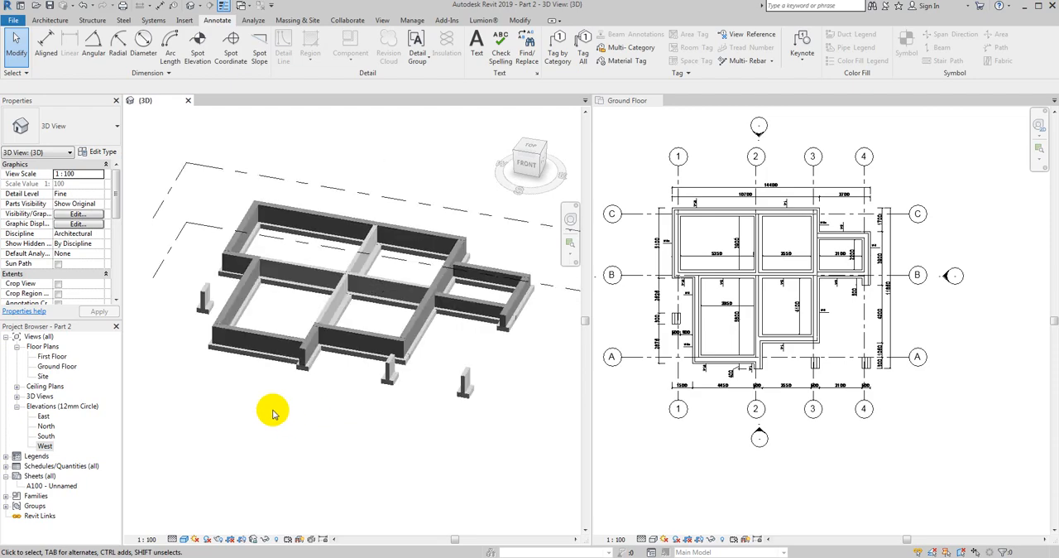
{"action": "scroll", "coordinate": [190, 385], "scroll_direction": "up", "scroll_amount": 2}
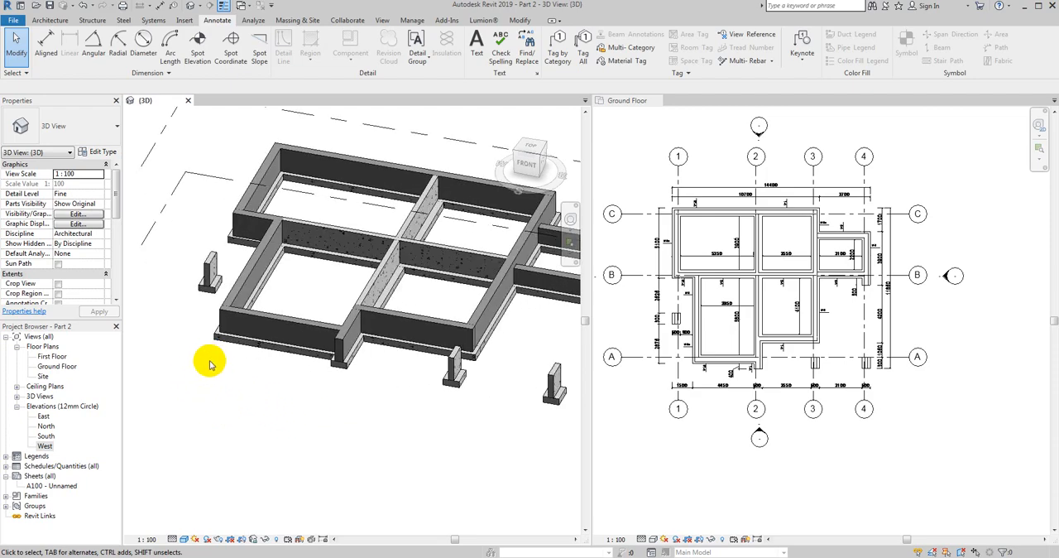
{"action": "scroll", "coordinate": [203, 365], "scroll_direction": "down", "scroll_amount": 1}
{"action": "scroll", "coordinate": [206, 364], "scroll_direction": "up", "scroll_amount": 1}
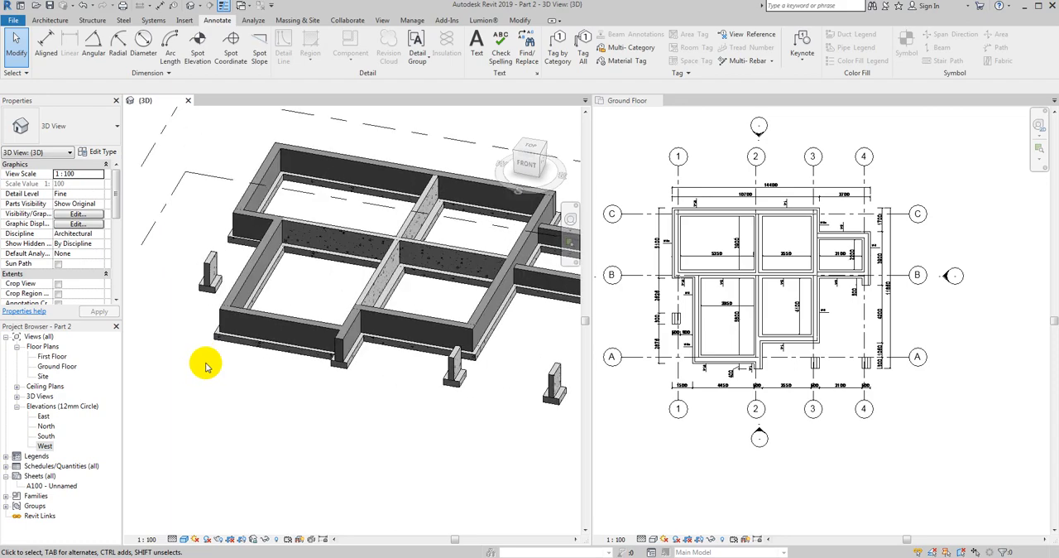
{"action": "scroll", "coordinate": [206, 367], "scroll_direction": "down", "scroll_amount": 1}
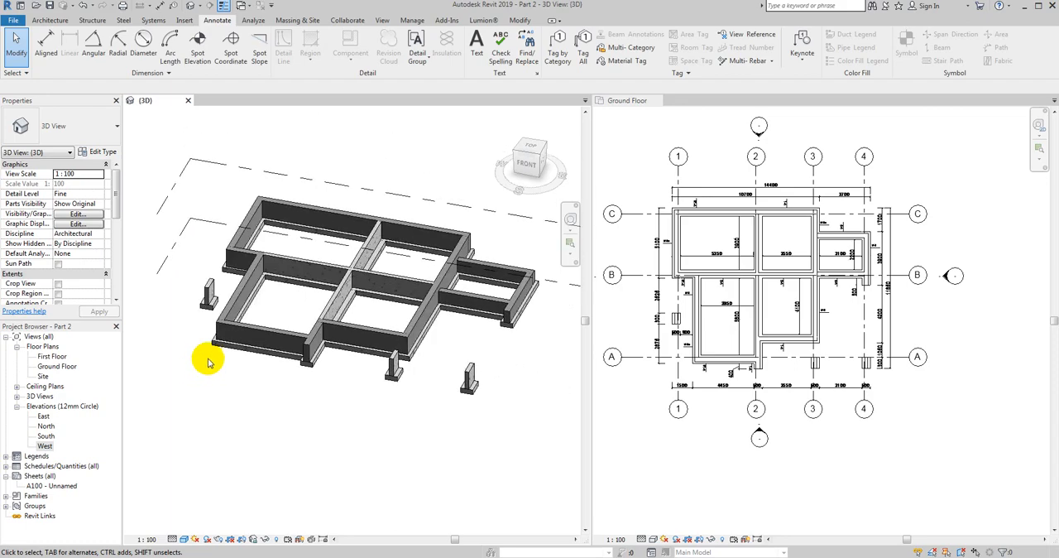
{"action": "scroll", "coordinate": [206, 368], "scroll_direction": "up", "scroll_amount": 3}
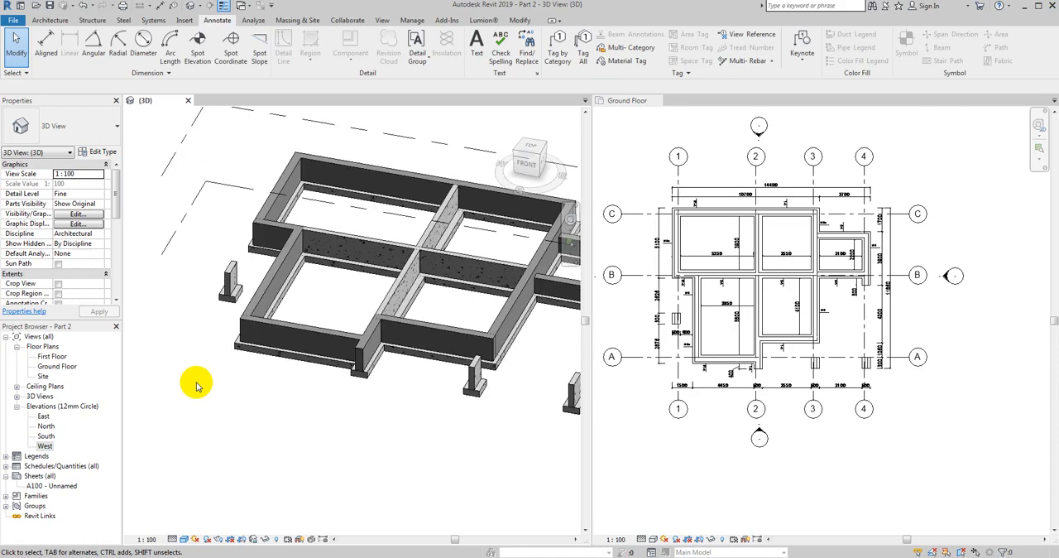
{"action": "scroll", "coordinate": [193, 328], "scroll_direction": "down", "scroll_amount": 1}
{"action": "scroll", "coordinate": [198, 339], "scroll_direction": "up", "scroll_amount": 2}
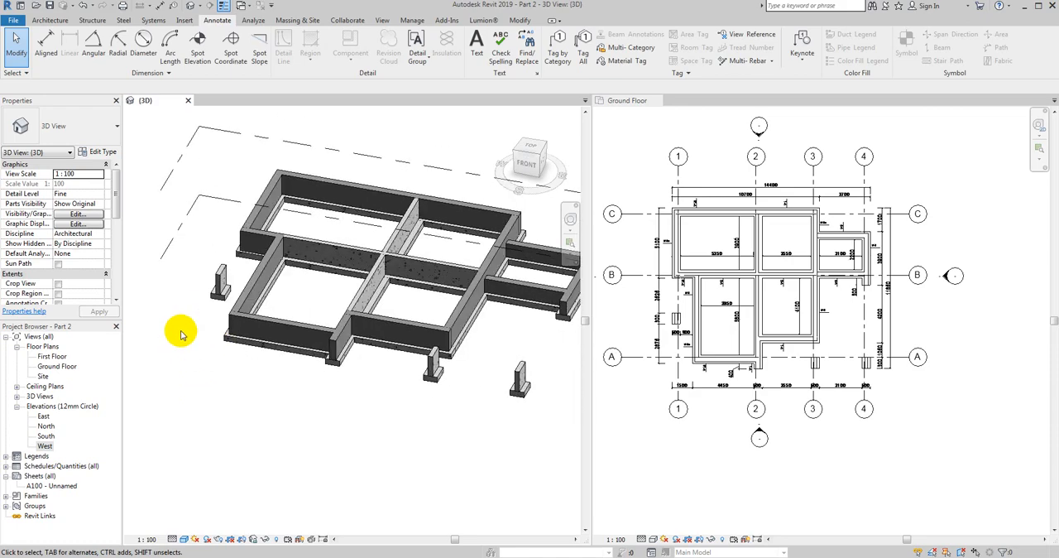